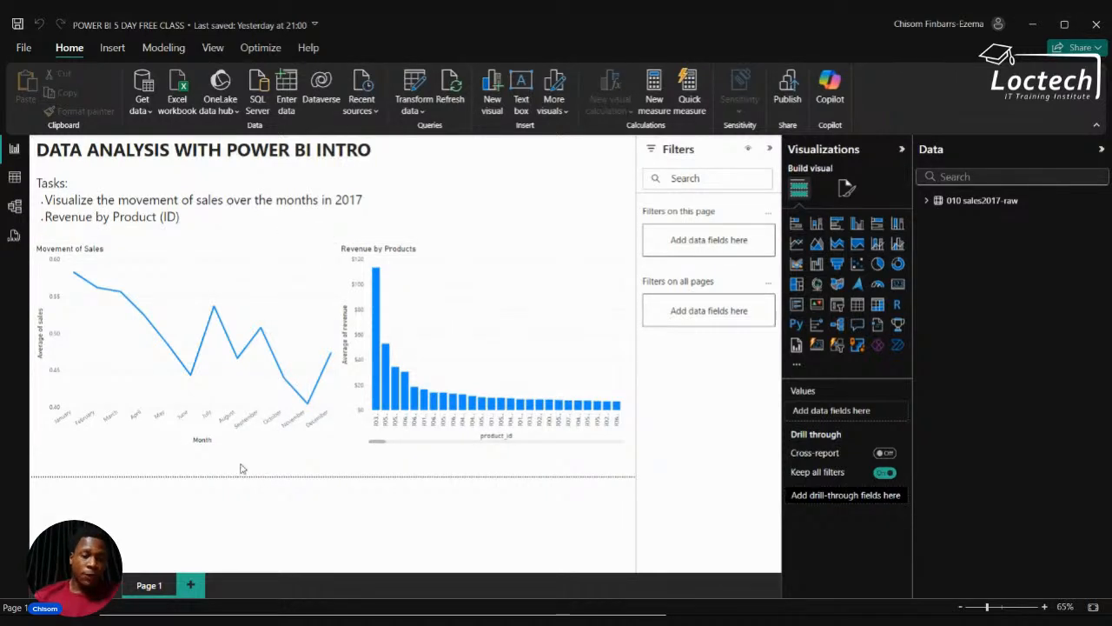
Inspect the fields behind the Revenue by Products chart by expanding the 010 sales2017-raw table.
{"action": "mouse_move", "coordinate": [256, 388]}
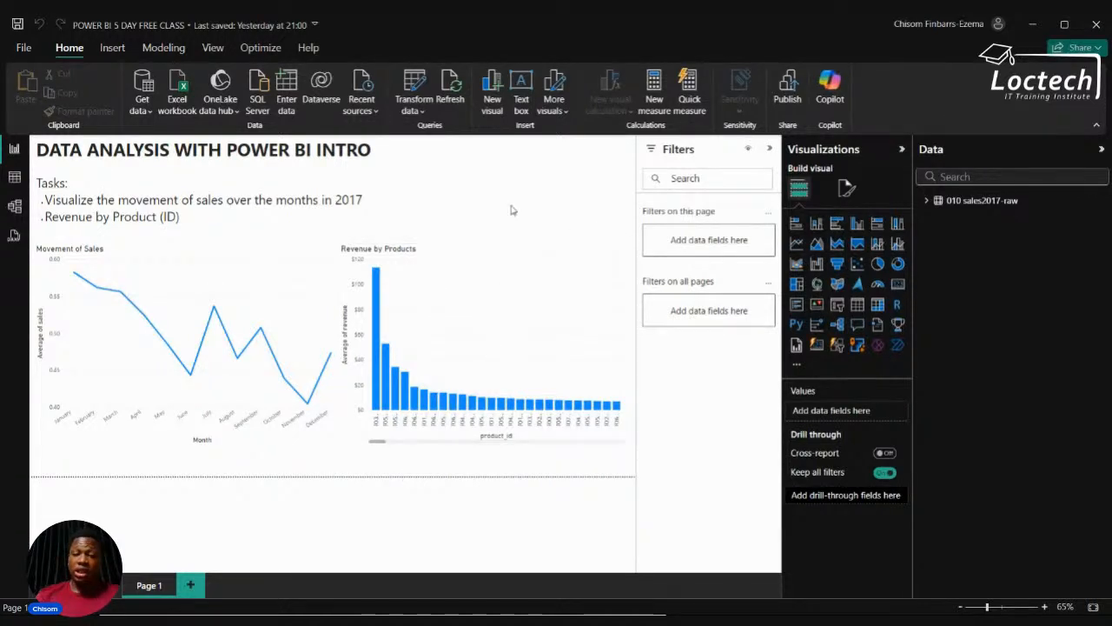
{"action": "left_click", "coordinate": [565, 322]}
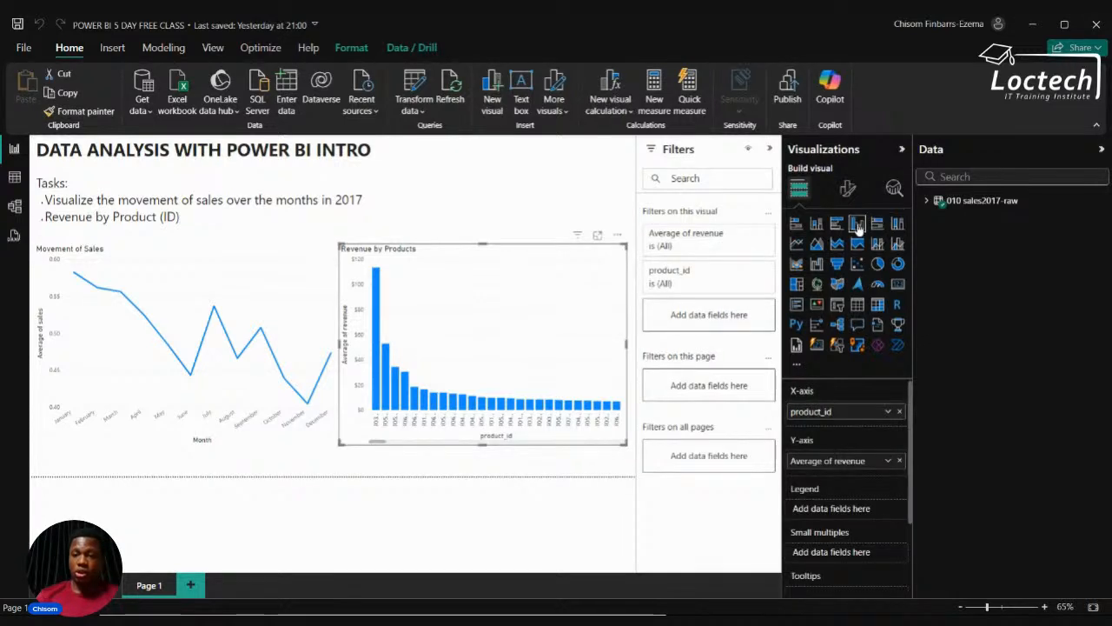
{"action": "left_click", "coordinate": [925, 200]}
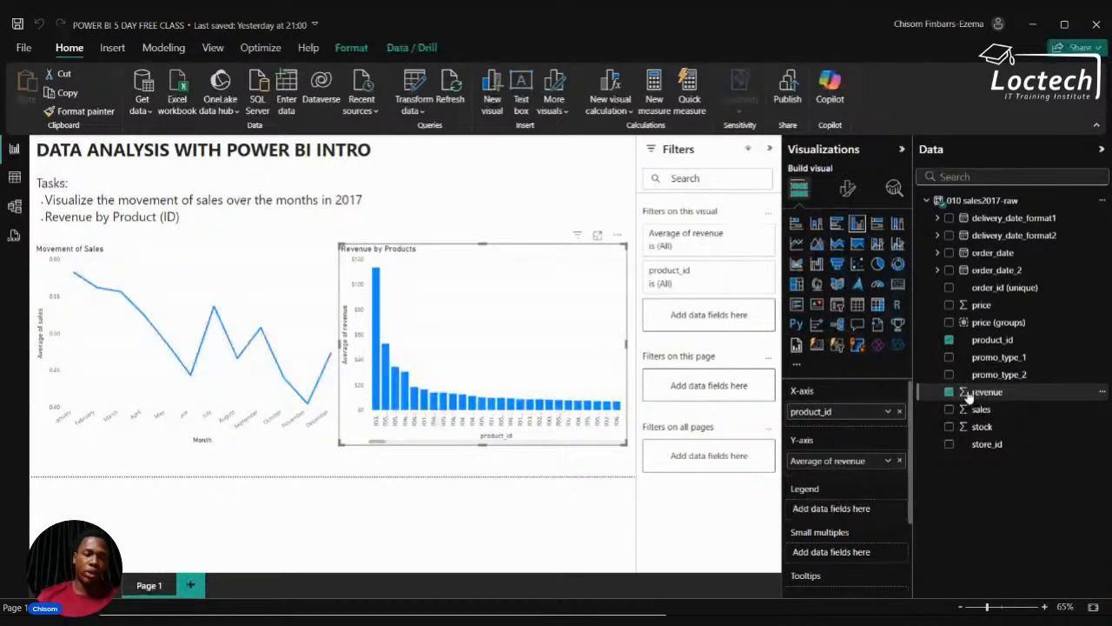
Rename the current report page as INTRO TO POWER BI.
{"action": "double_click", "coordinate": [150, 585]}
{"action": "type", "text": "DAY"}
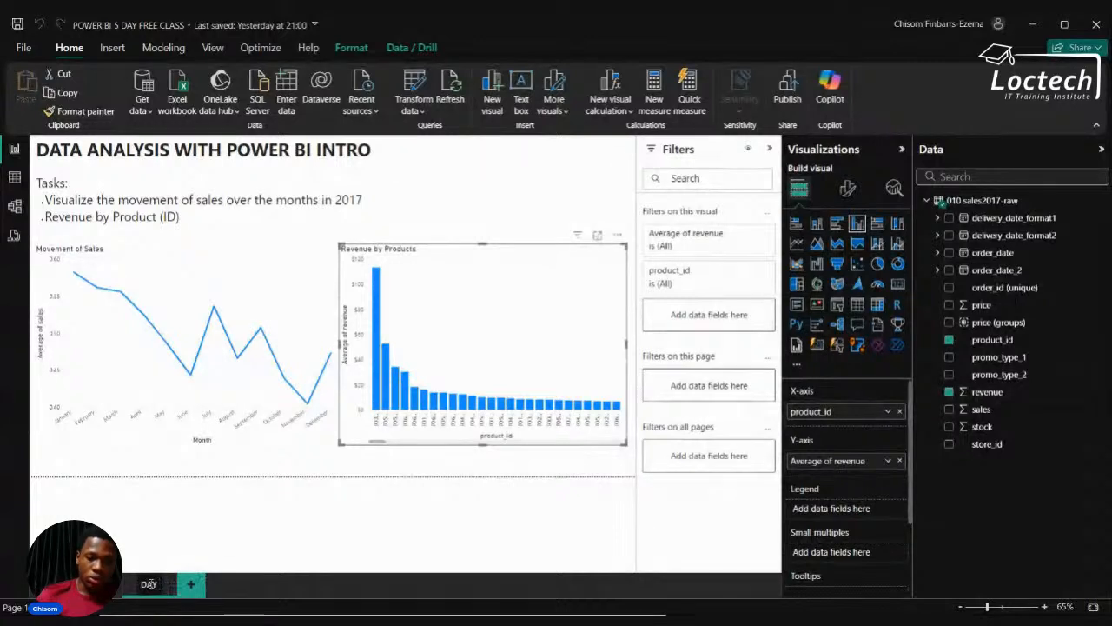
{"action": "key", "text": "BackSpace"}
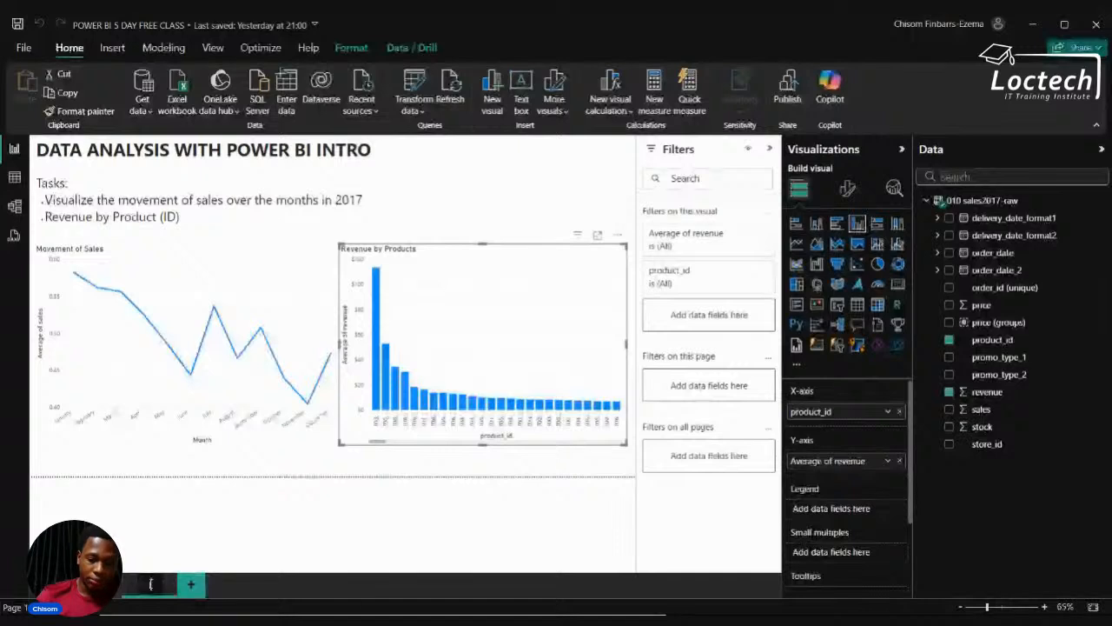
{"action": "type", "text": "INTRO TO POWER B"}
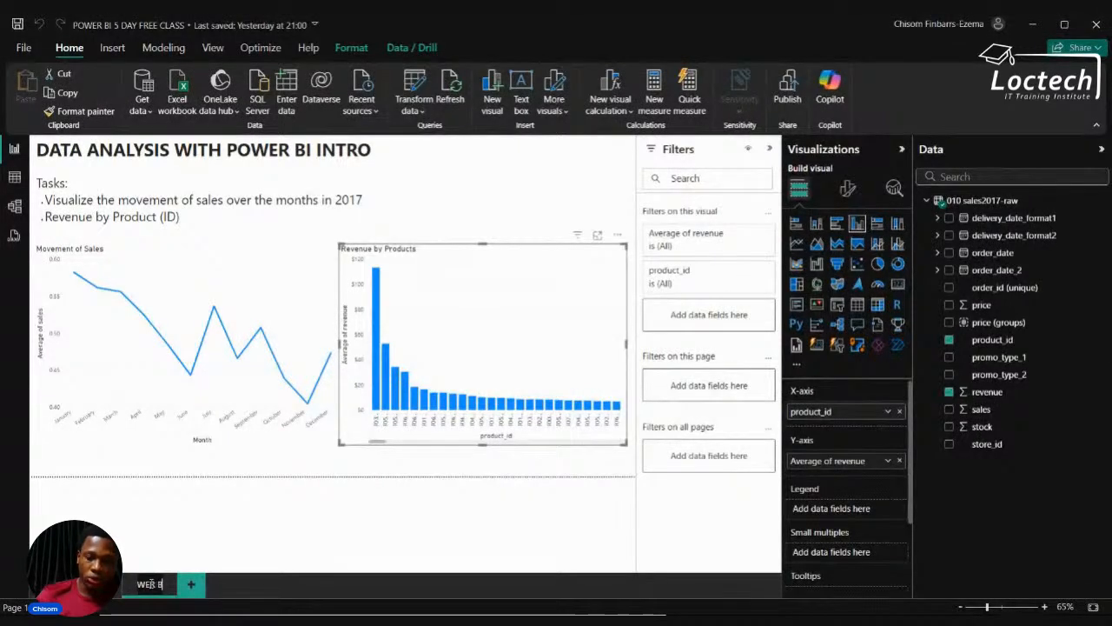
{"action": "type", "text": "I"}
{"action": "key", "text": "Return"}
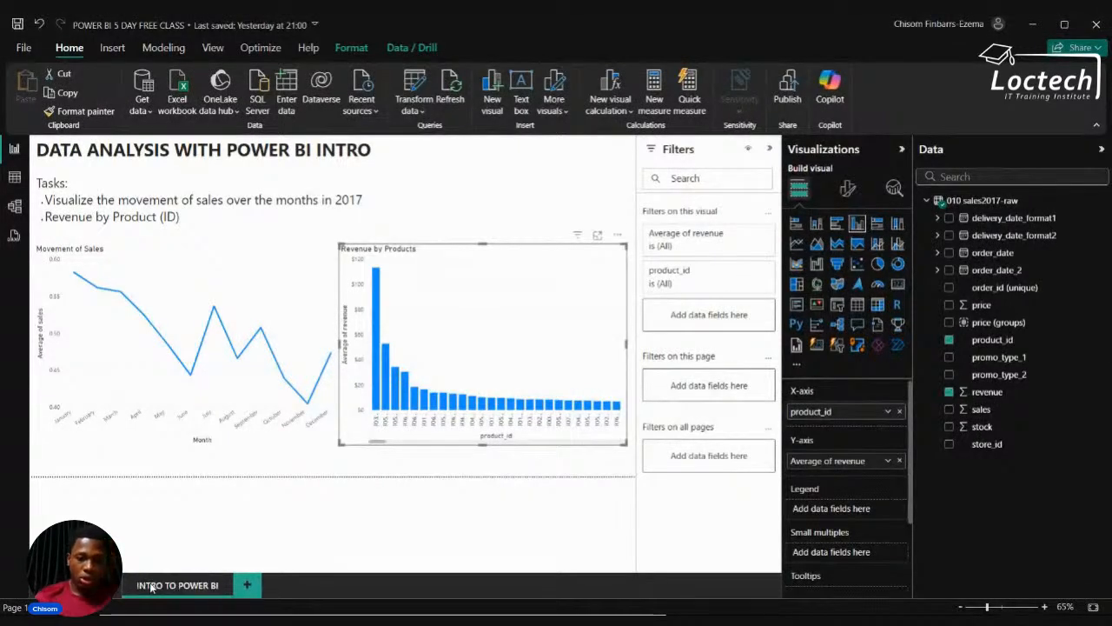
Add a new report page and name it DATA VIZ BEST PRACTICES.
{"action": "left_click", "coordinate": [250, 585]}
{"action": "double_click", "coordinate": [269, 585]}
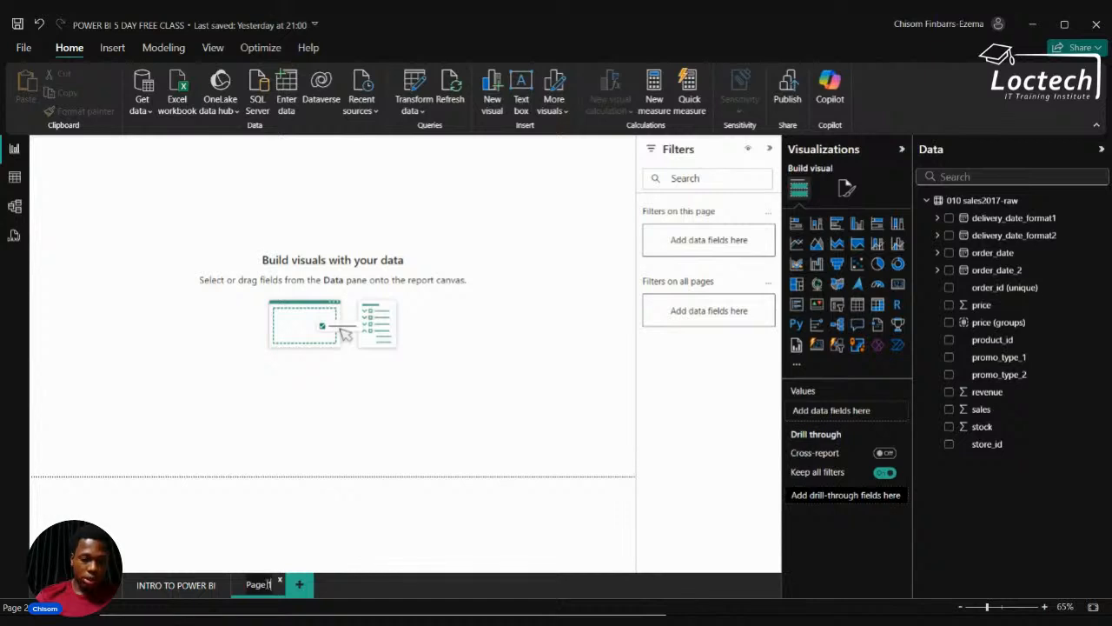
{"action": "key", "text": "ctrl+a"}
{"action": "type", "text": "MASTE"}
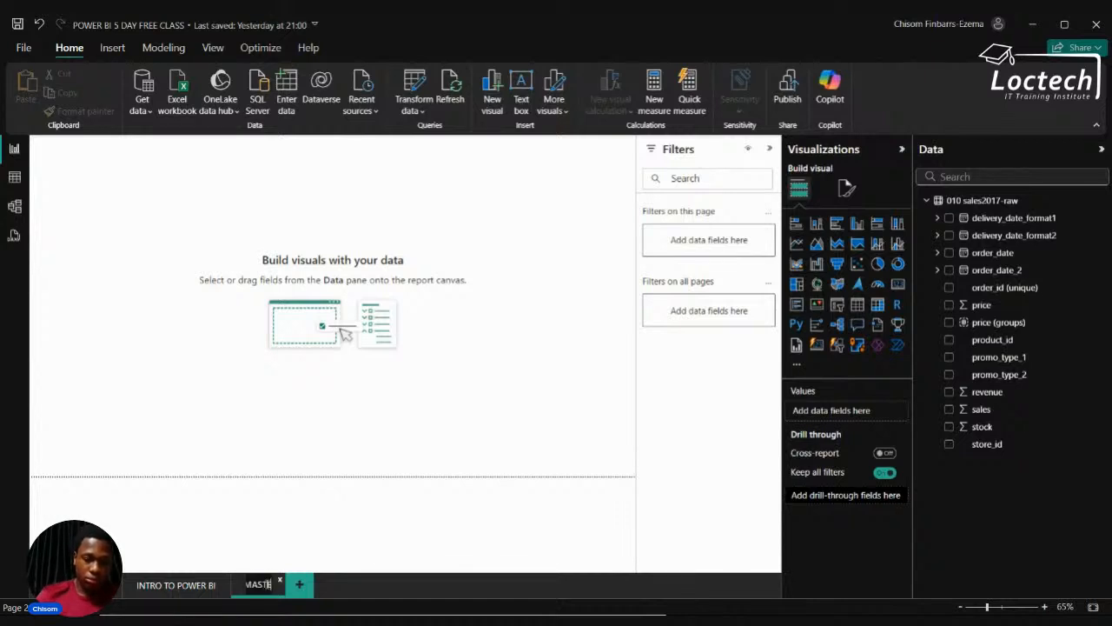
{"action": "type", "text": "RI"}
{"action": "key", "text": "ctrl+a"}
{"action": "key", "text": "BackSpace"}
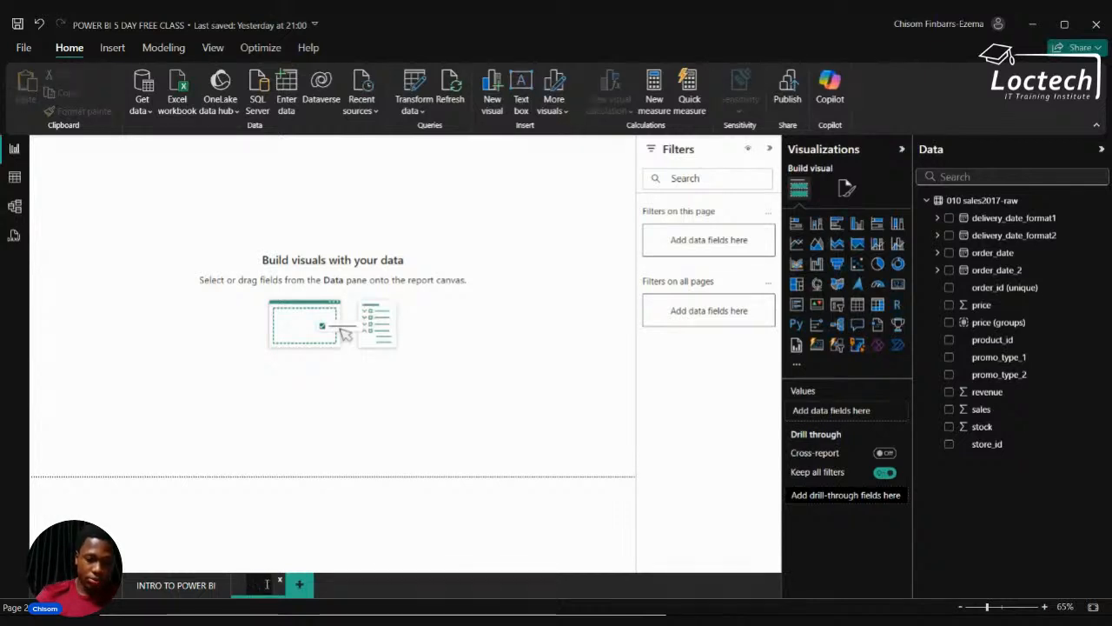
{"action": "type", "text": "VDATA"}
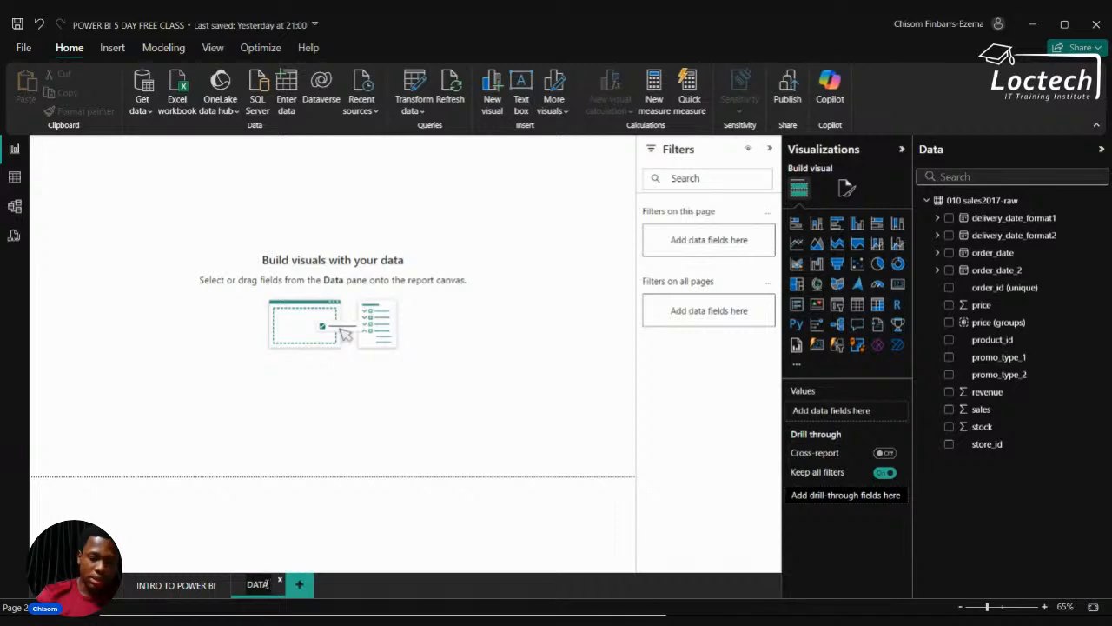
{"action": "type", "text": " VIS BEST PRAC"}
{"action": "type", "text": "TICES"}
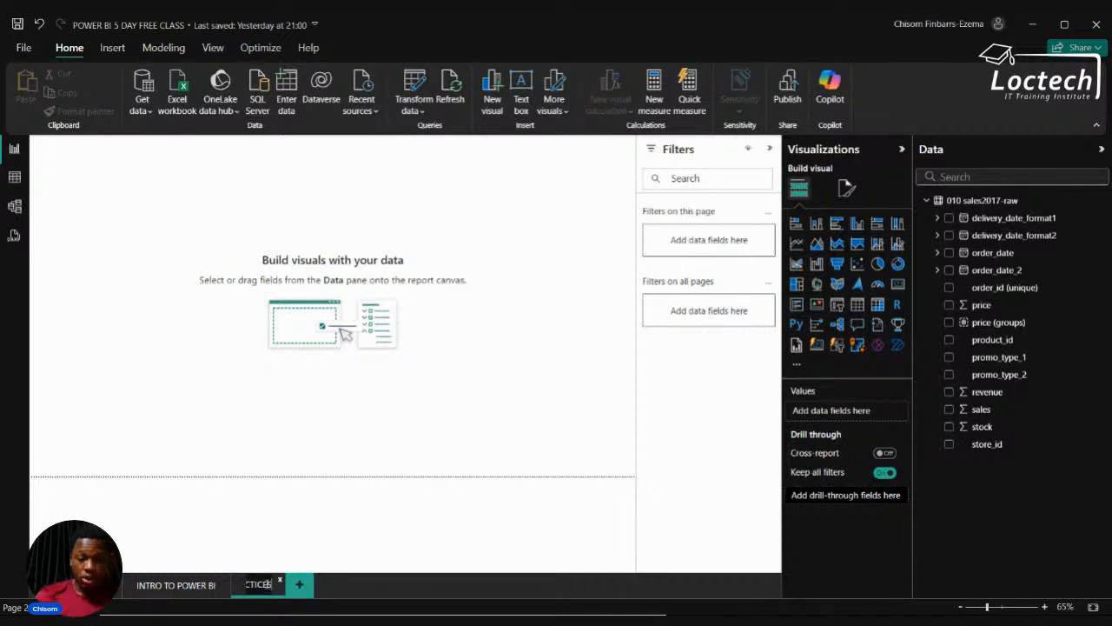
{"action": "key", "text": "Return"}
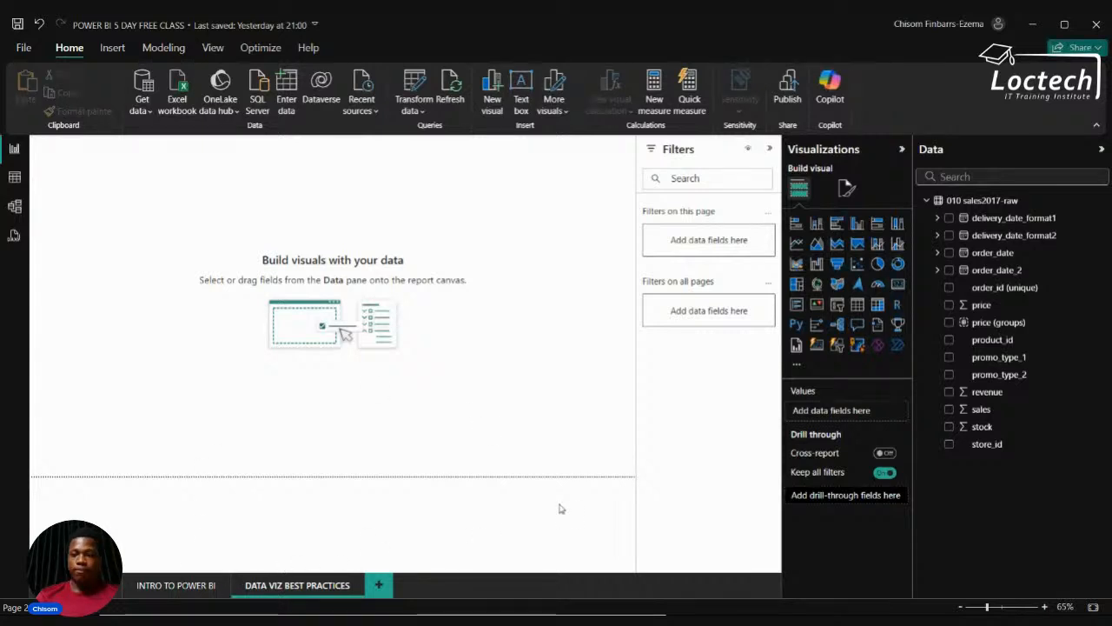
Collapse the table's field list and insert a text box, resized wider and shorter along the top of the page.
{"action": "left_click", "coordinate": [927, 200]}
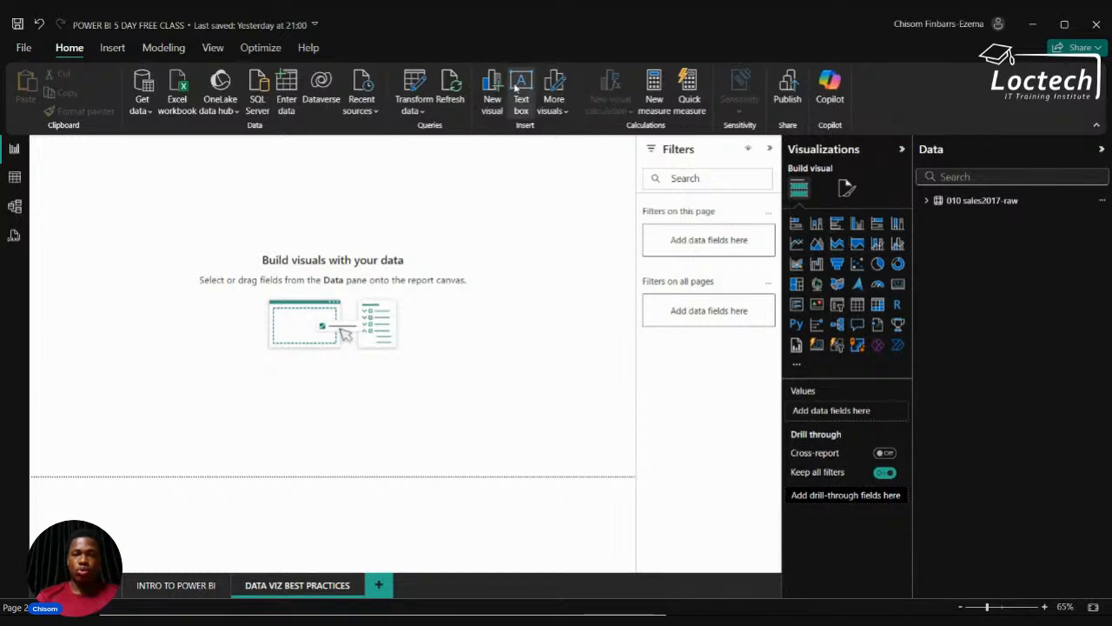
{"action": "left_click", "coordinate": [522, 91]}
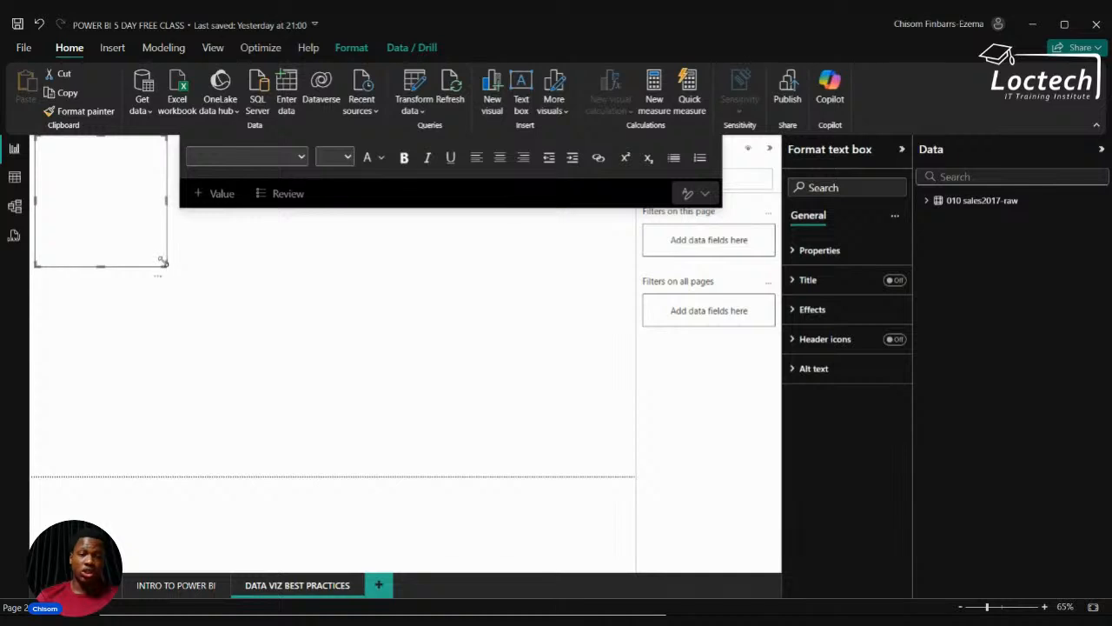
{"action": "left_click_drag", "start_coordinate": [161, 262], "coordinate": [318, 200]}
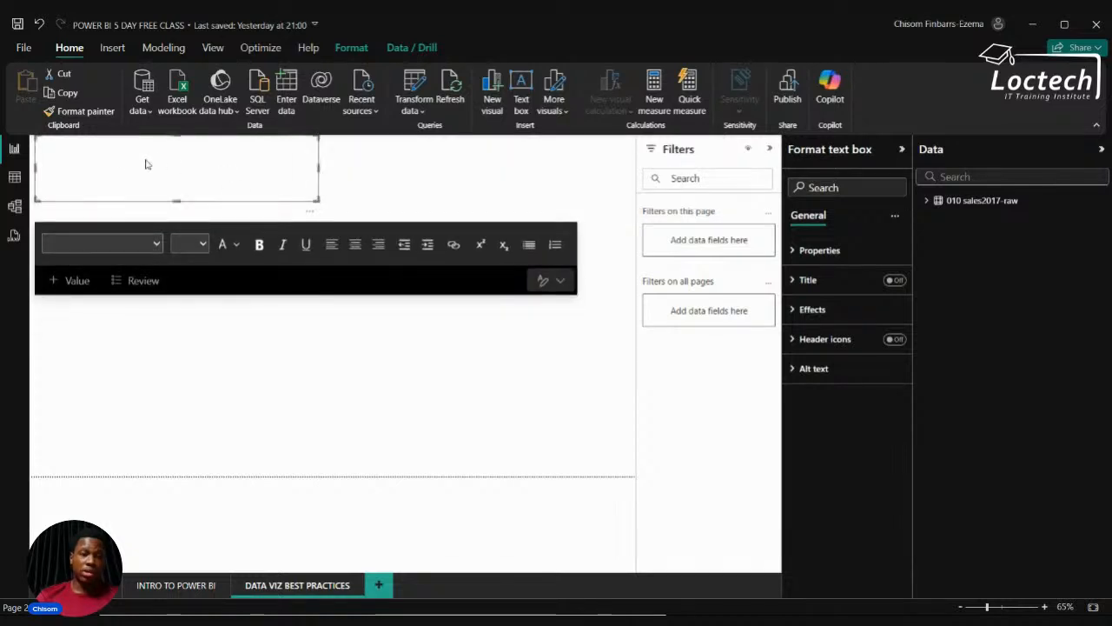
Enter the heading "ADVANCED CHARTS:" in the text box, followed by the bullets SCATTER PLOT, TREE MAP and TABLES WITH SPECIAL FORMATTING.
{"action": "type", "text": "A"}
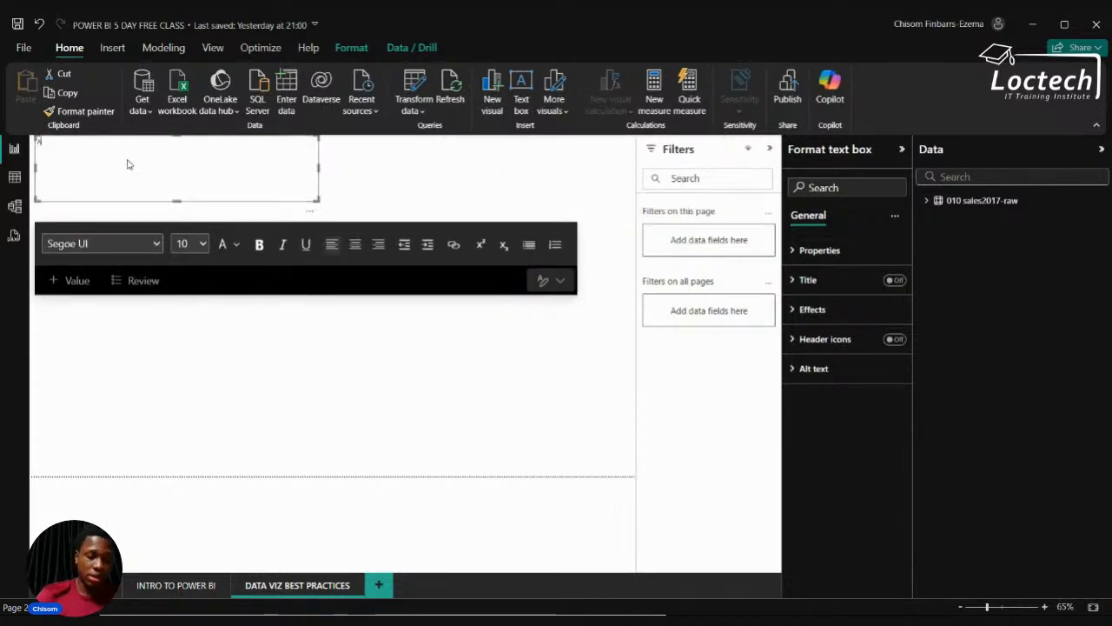
{"action": "type", "text": "DVANCED"}
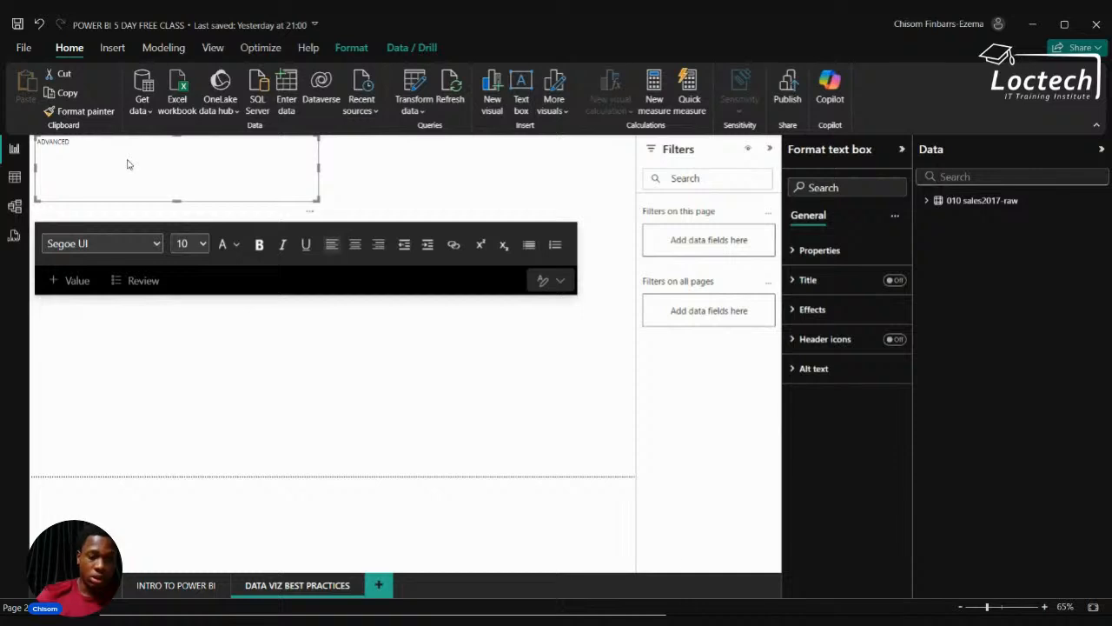
{"action": "type", "text": " CHARTS"}
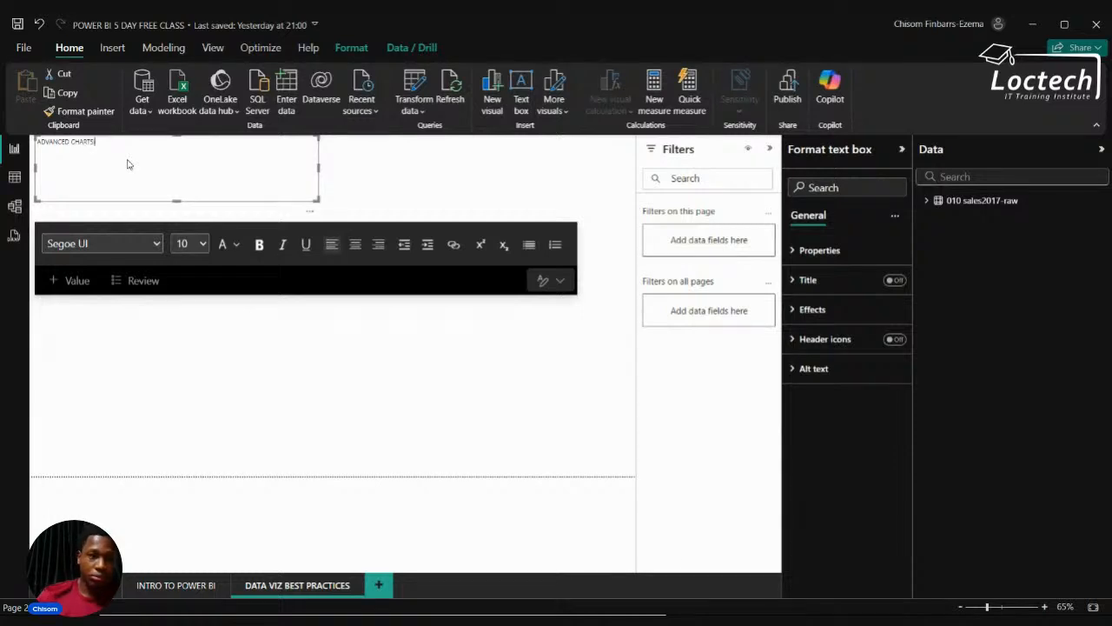
{"action": "type", "text": ":"}
{"action": "key", "text": "Return"}
{"action": "type", "text": "- SCATT"}
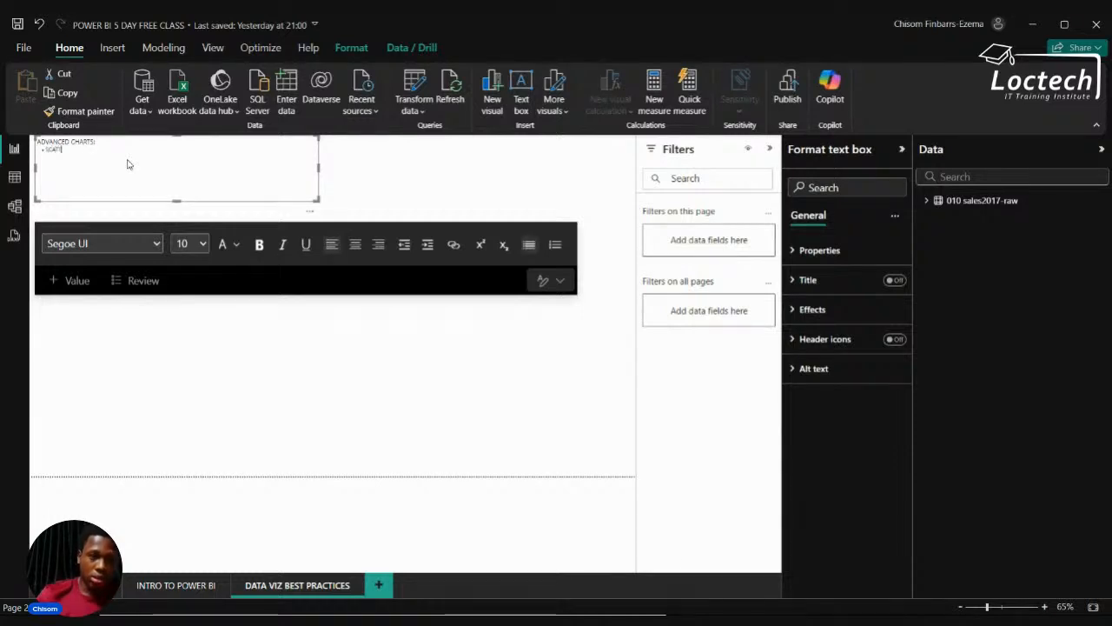
{"action": "type", "text": "ER PLOT"}
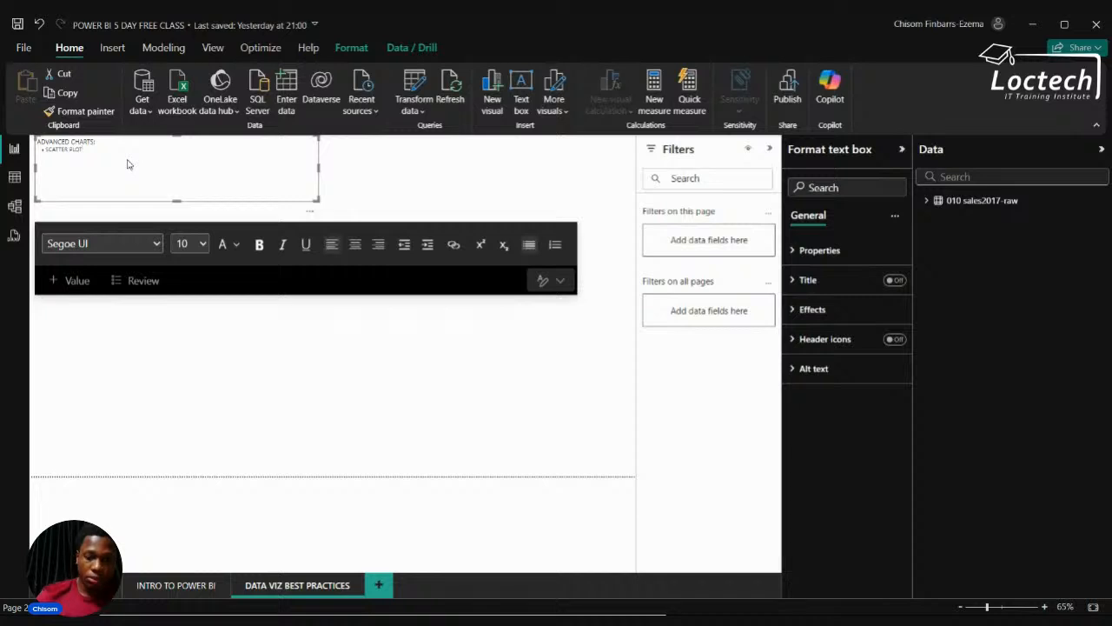
{"action": "key", "text": "Return"}
{"action": "type", "text": "TREE MAP"}
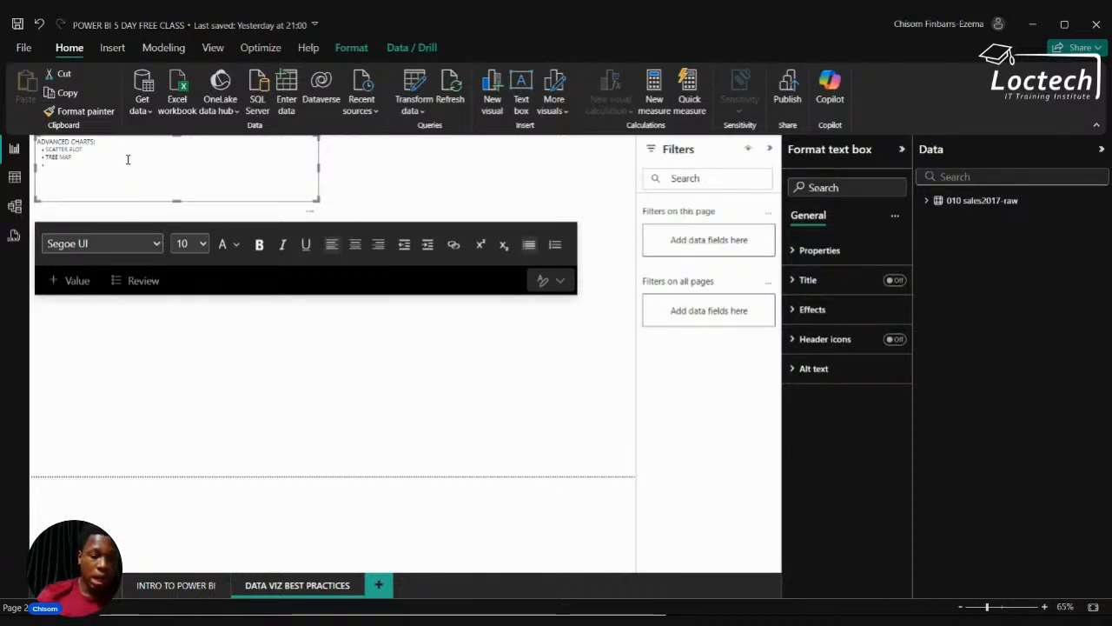
{"action": "type", "text": "TRBLES WI"}
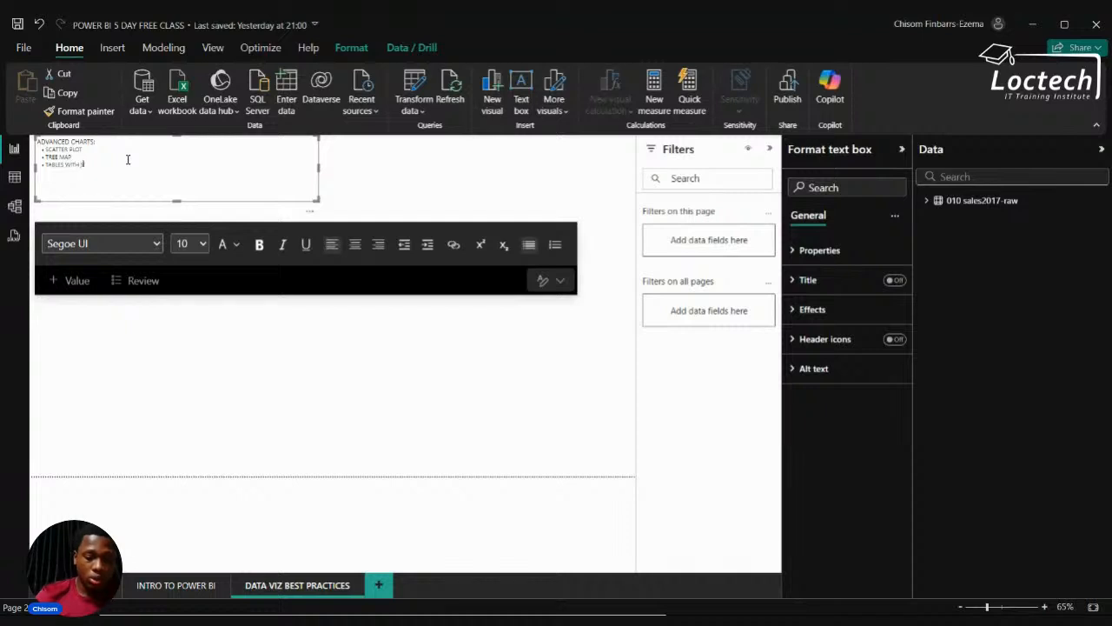
{"action": "type", "text": "TH SPECIAL FORMATTING"}
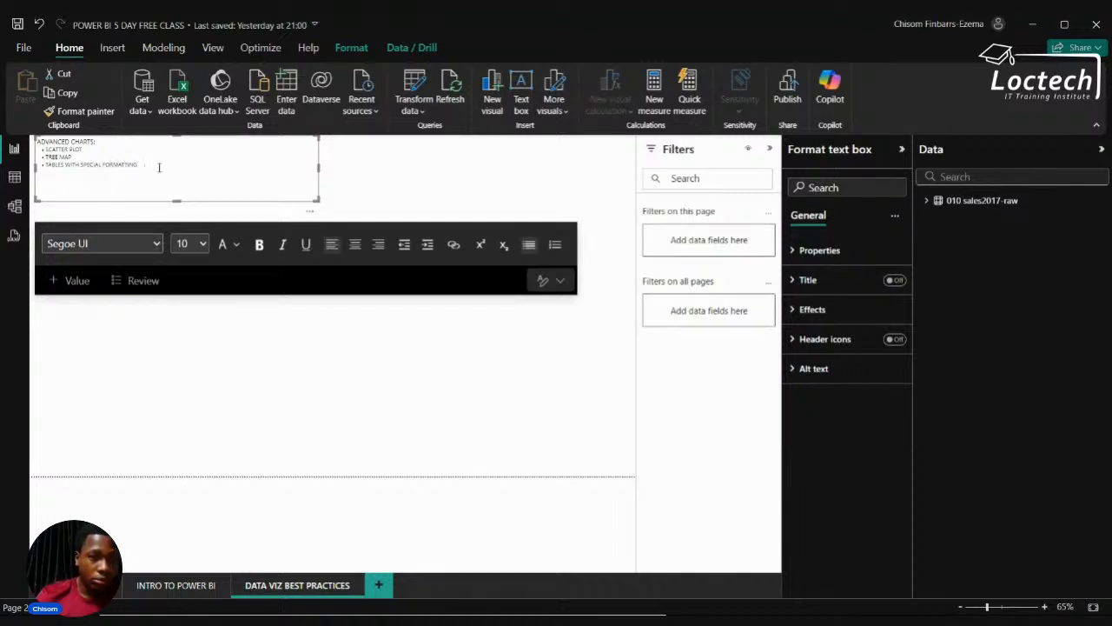
Format all the text in the text box as size 16 and bold.
{"action": "left_click_drag", "start_coordinate": [159, 168], "coordinate": [12, 136]}
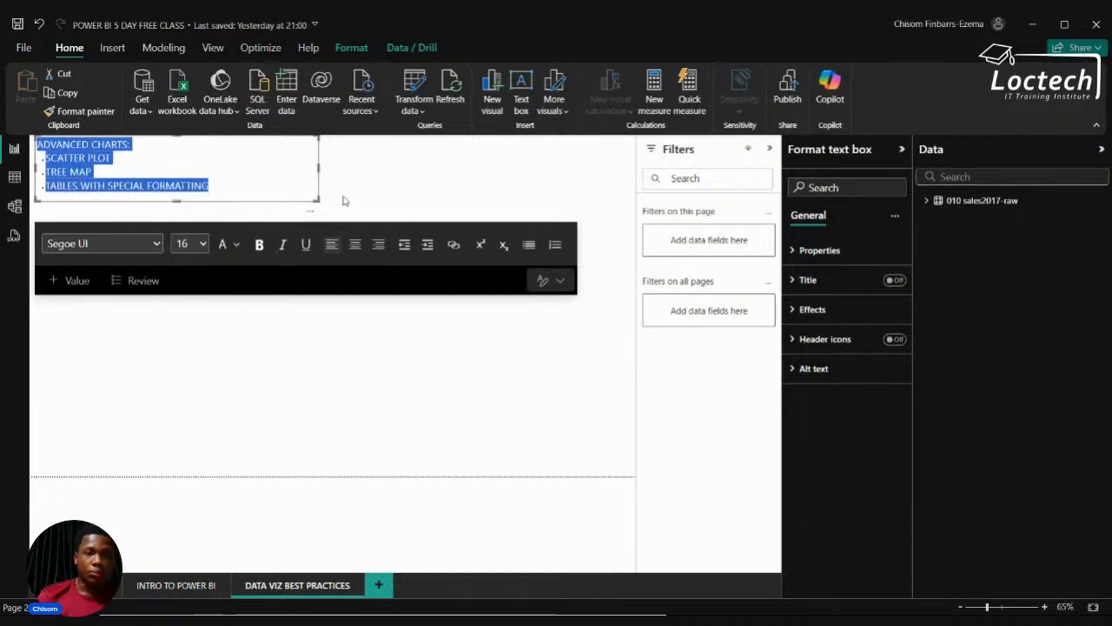
{"action": "left_click", "coordinate": [342, 200]}
{"action": "left_click", "coordinate": [283, 188]}
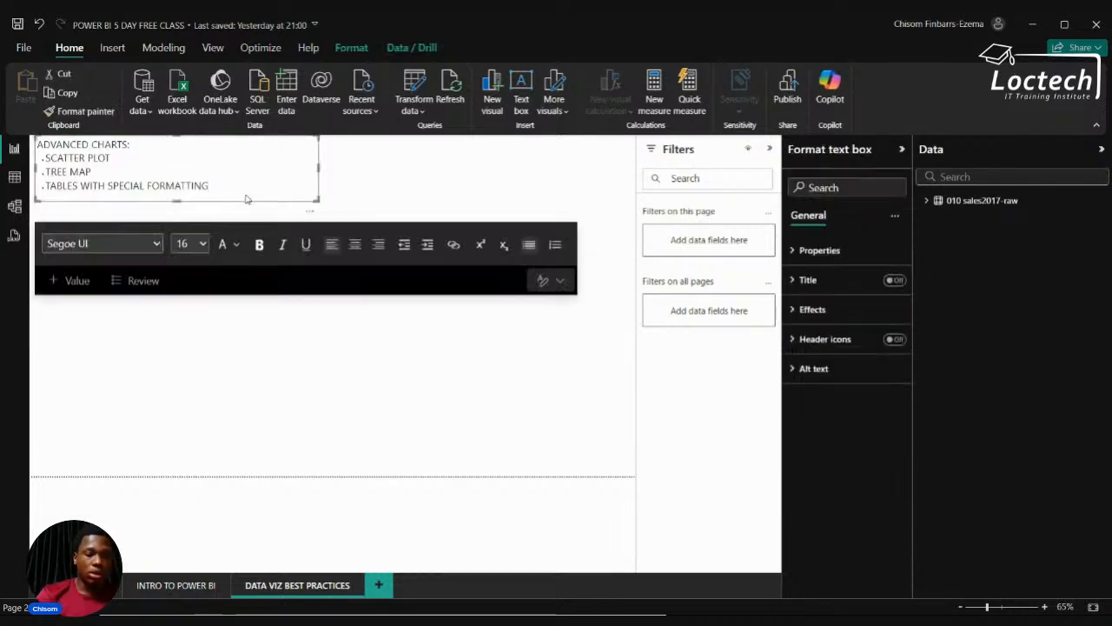
{"action": "key", "text": "ctrl+a"}
{"action": "left_click", "coordinate": [259, 246]}
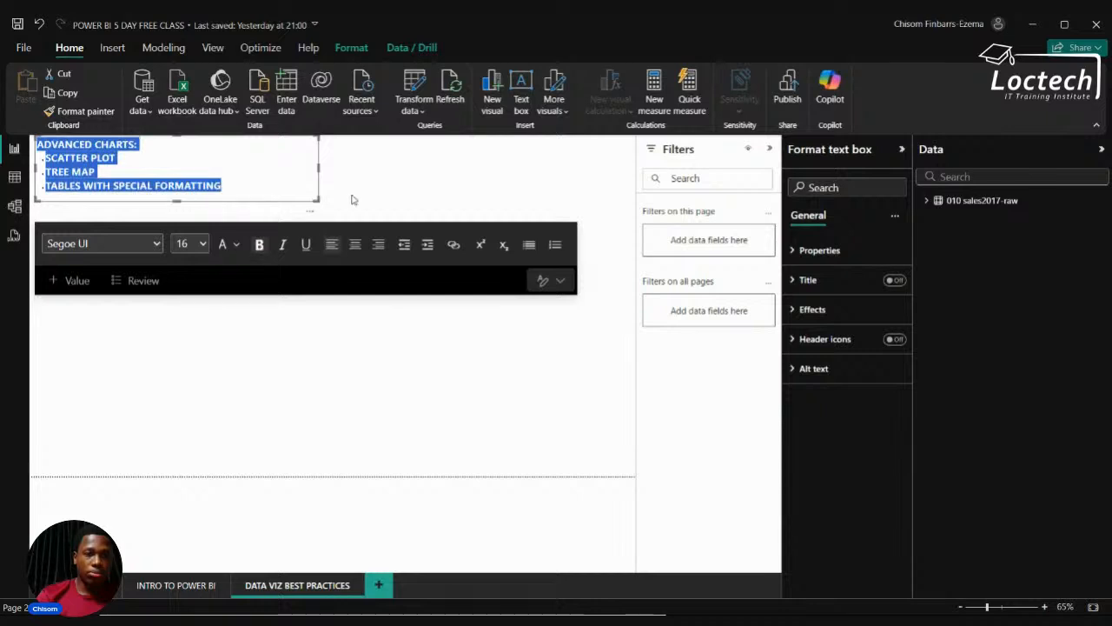
{"action": "left_click", "coordinate": [348, 199]}
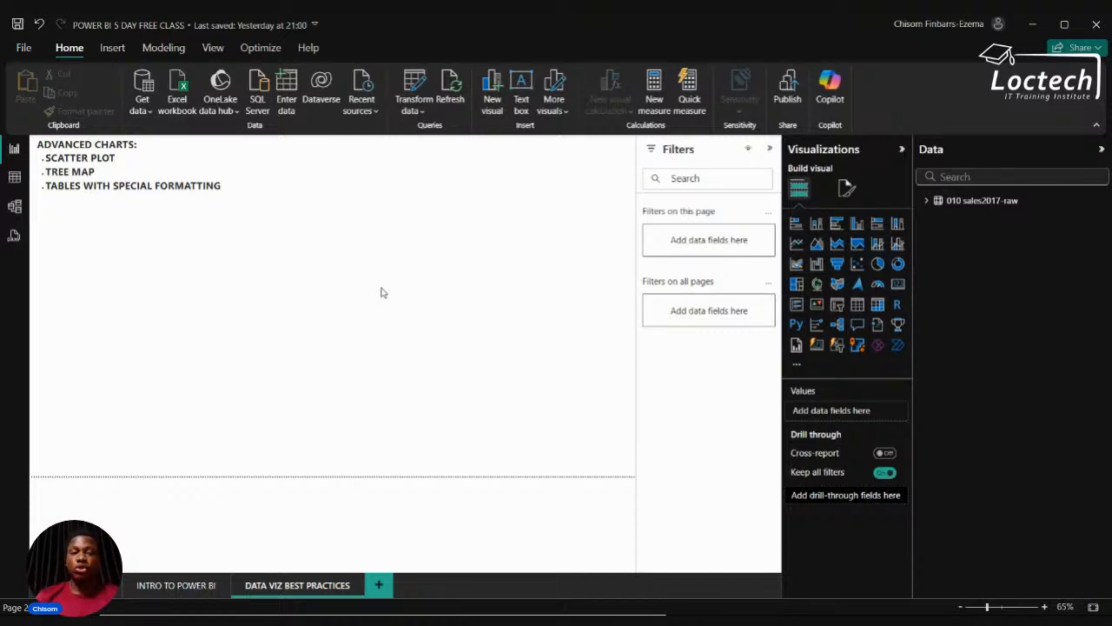
Import Sheet1 from an Excel workbook and open it for transformation in Power Query Editor.
{"action": "left_click", "coordinate": [146, 111]}
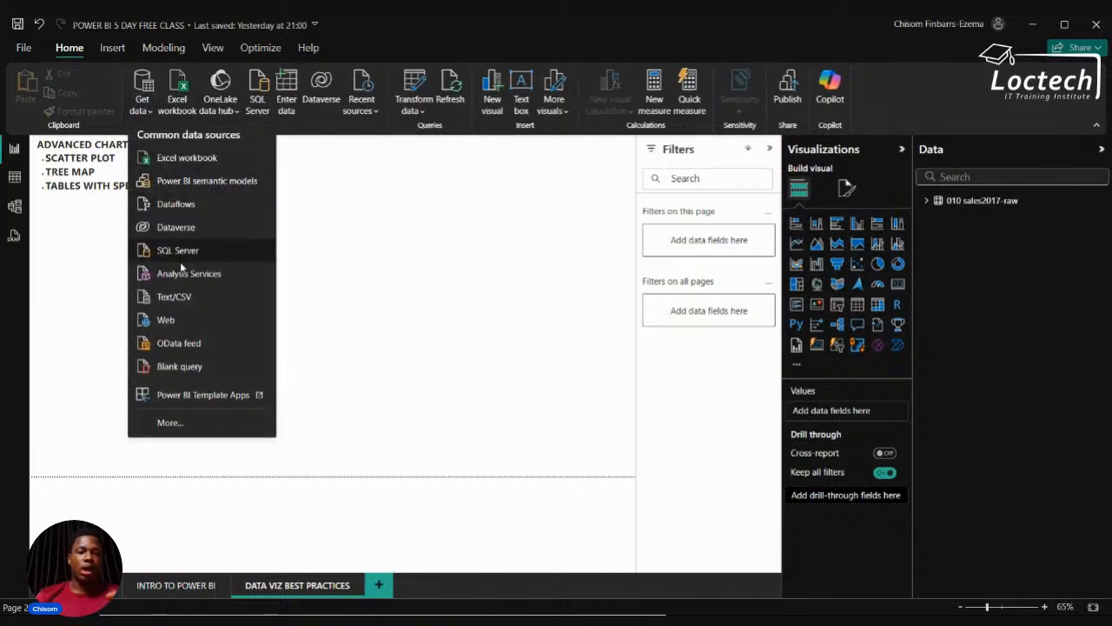
{"action": "left_click", "coordinate": [189, 160]}
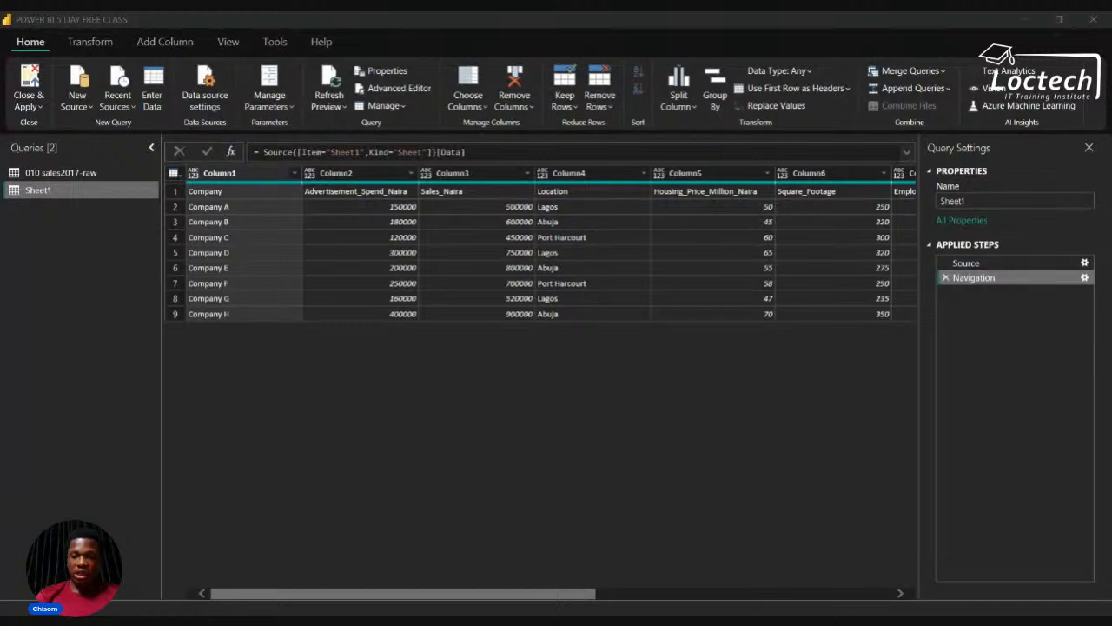
{"action": "left_click", "coordinate": [761, 598]}
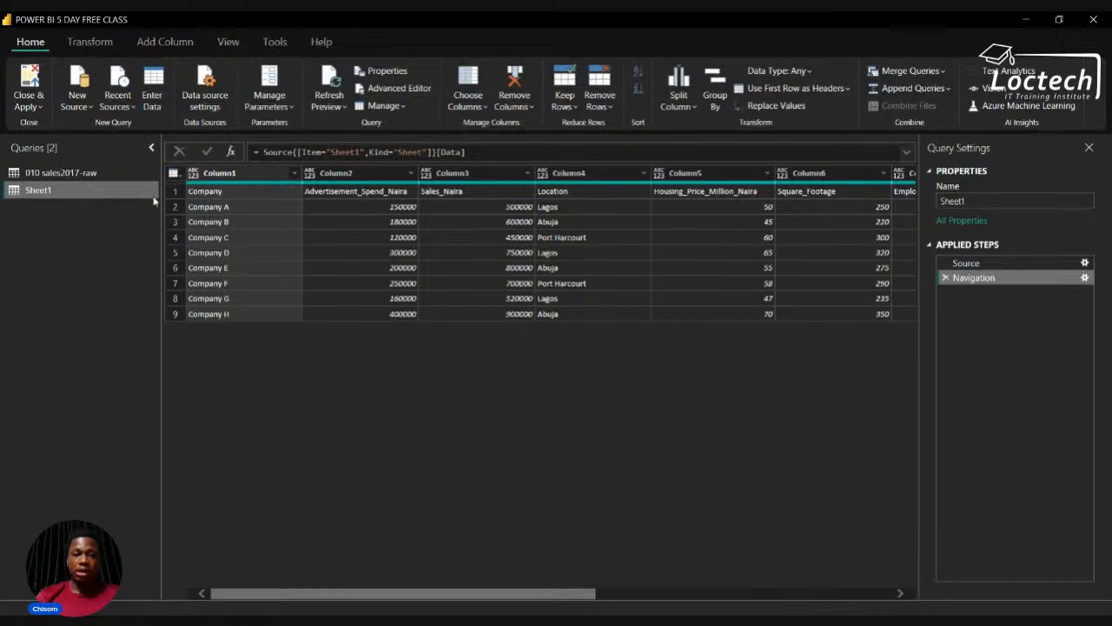
Rename the Sheet1 query as "Correlation Dataset".
{"action": "left_click", "coordinate": [119, 175]}
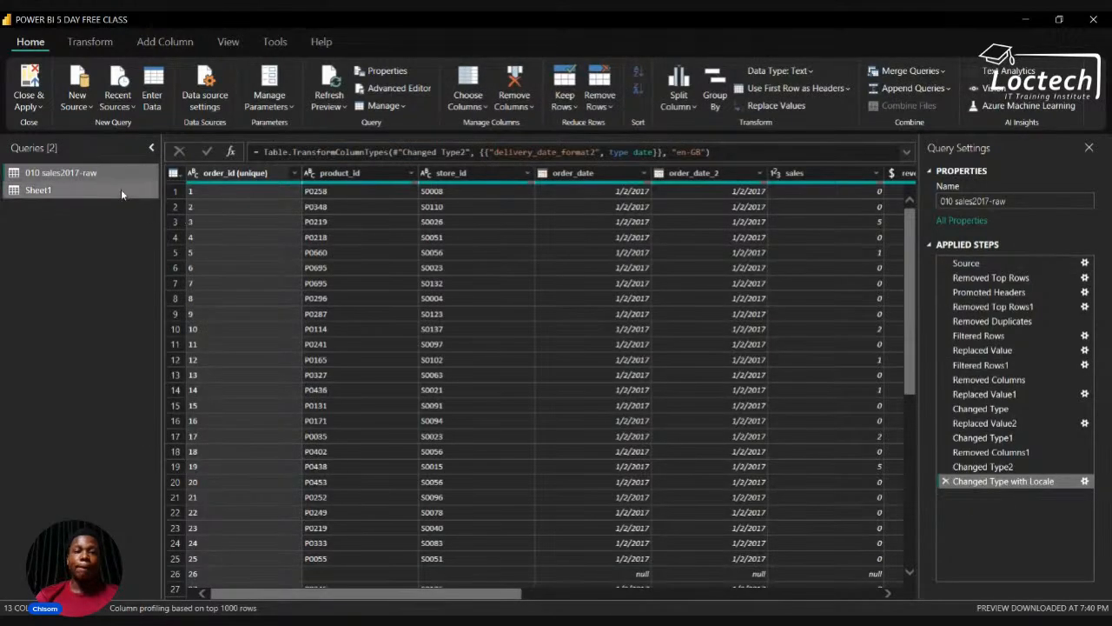
{"action": "left_click", "coordinate": [41, 191]}
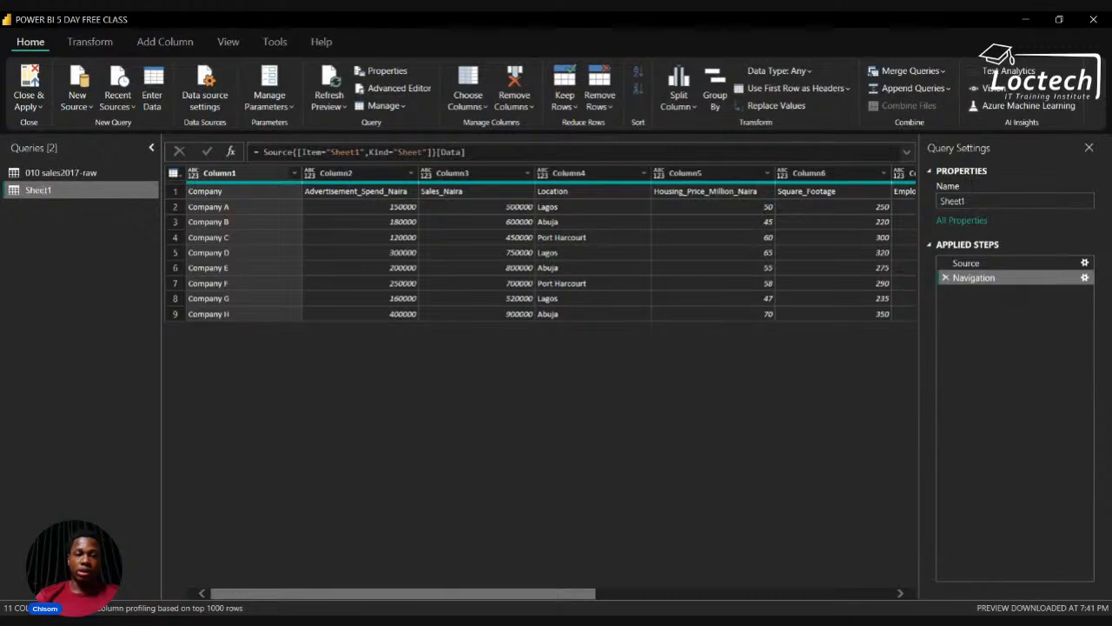
{"action": "double_click", "coordinate": [43, 190]}
{"action": "type", "text": "Co"}
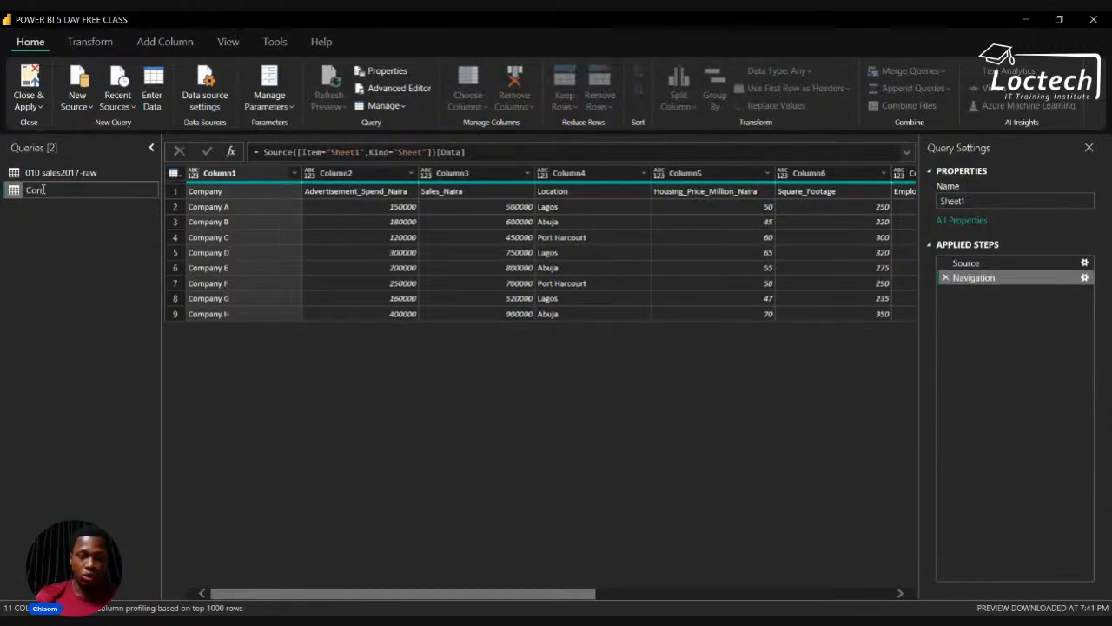
{"action": "type", "text": "rrelation D"}
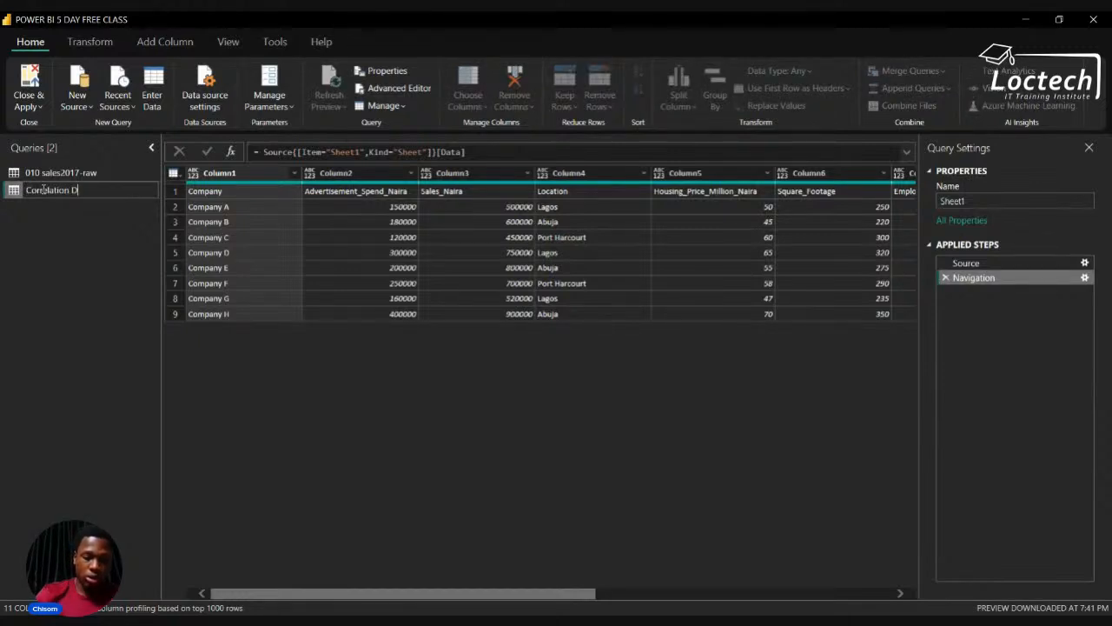
{"action": "type", "text": "ataset"}
{"action": "key", "text": "Return"}
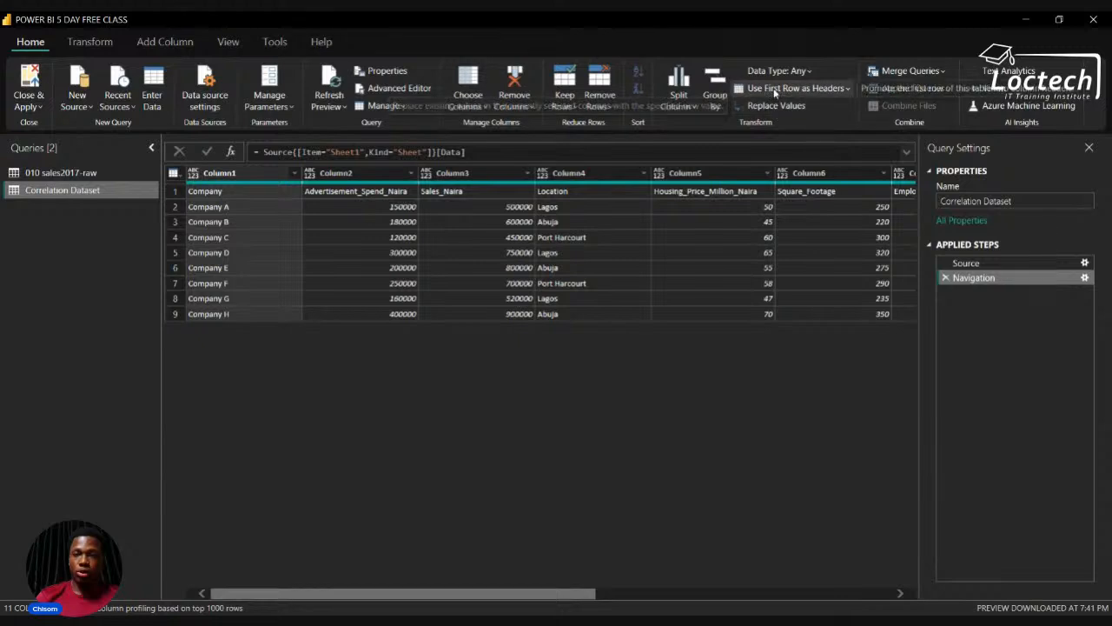
Promote the first row of the Correlation Dataset to column headers and delete the automatically added Changed Type step.
{"action": "left_click", "coordinate": [775, 88]}
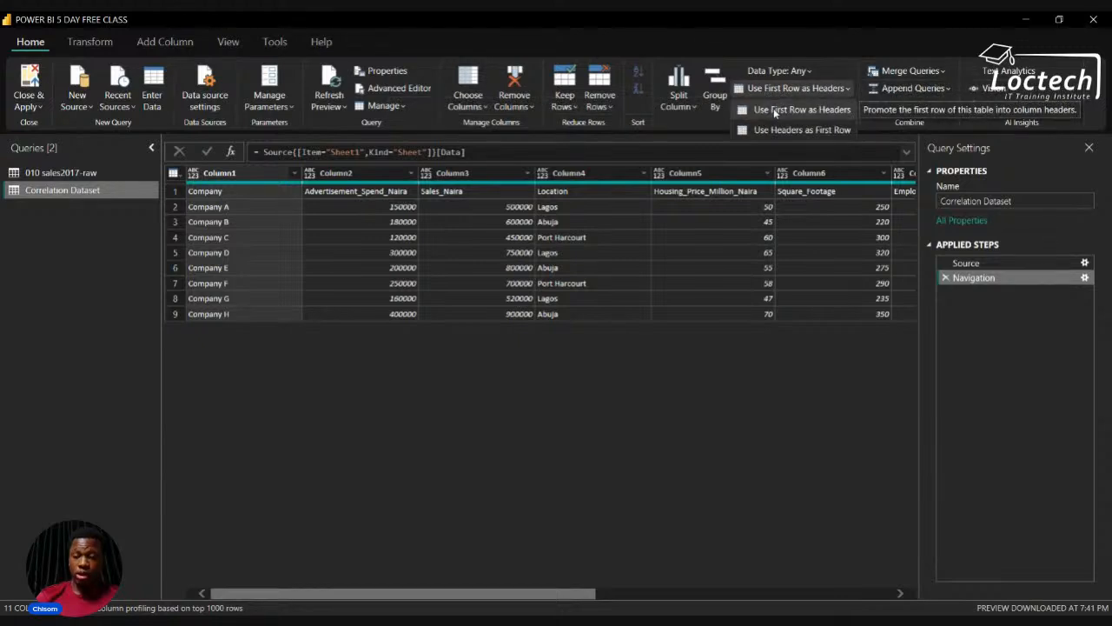
{"action": "left_click", "coordinate": [773, 109]}
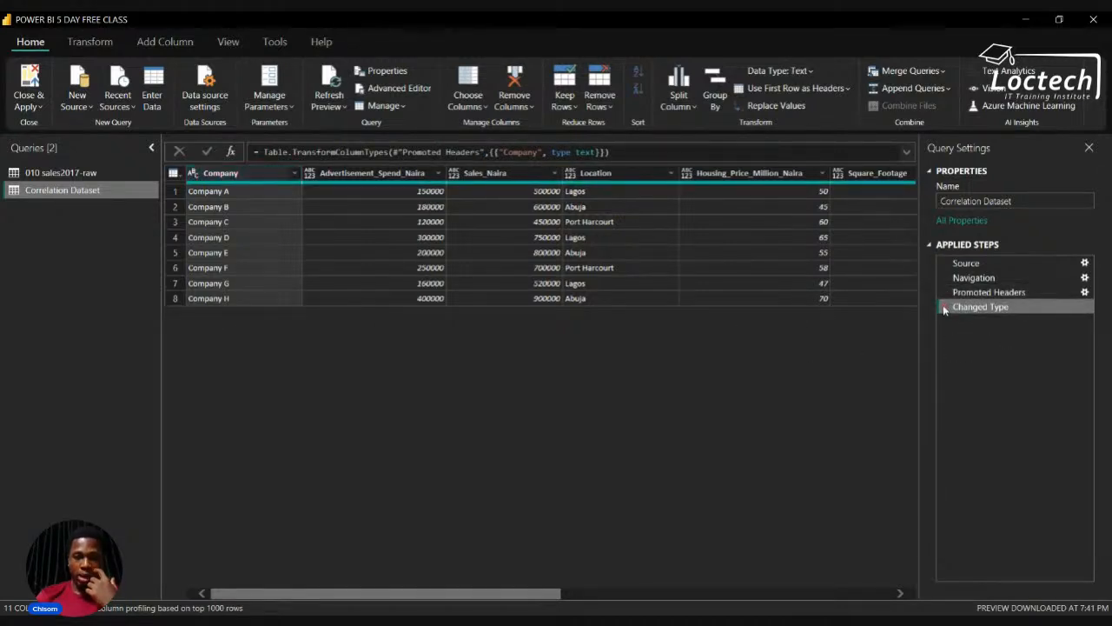
{"action": "left_click", "coordinate": [945, 308]}
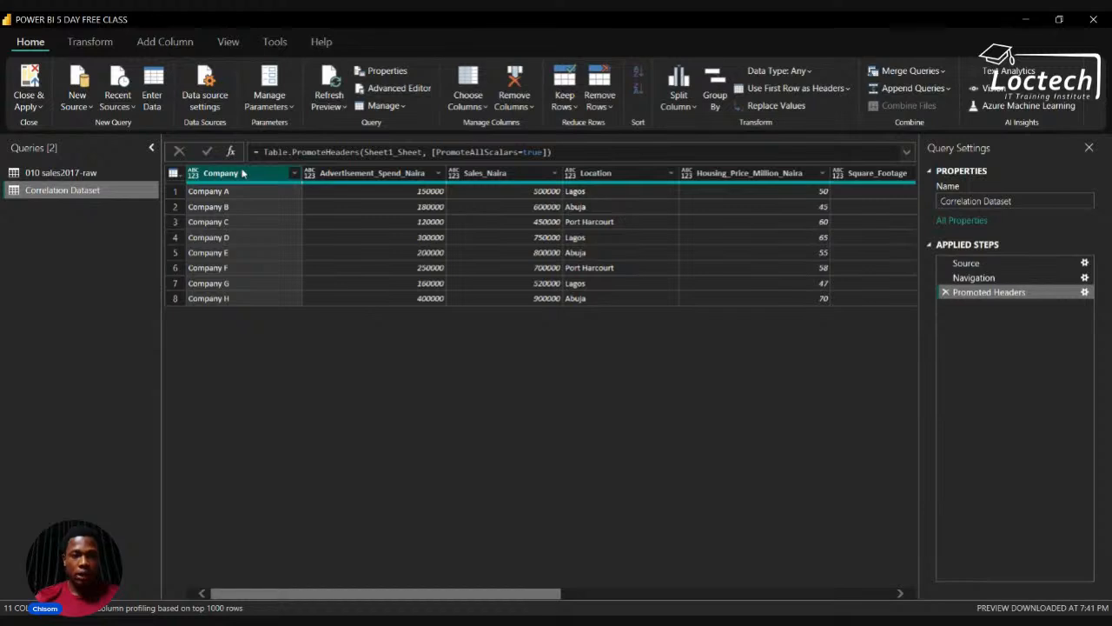
Select every column from Company to Average_Online_Ratings and detect their data types automatically.
{"action": "scroll", "coordinate": [397, 233], "scroll_direction": "right", "scroll_amount": 5}
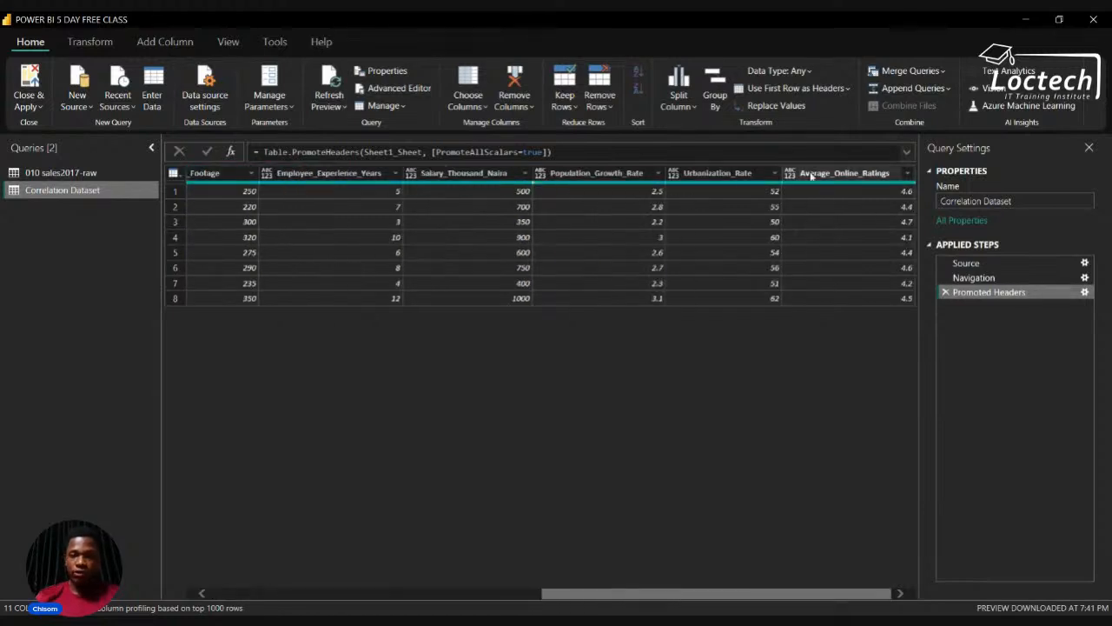
{"action": "left_click", "coordinate": [825, 175]}
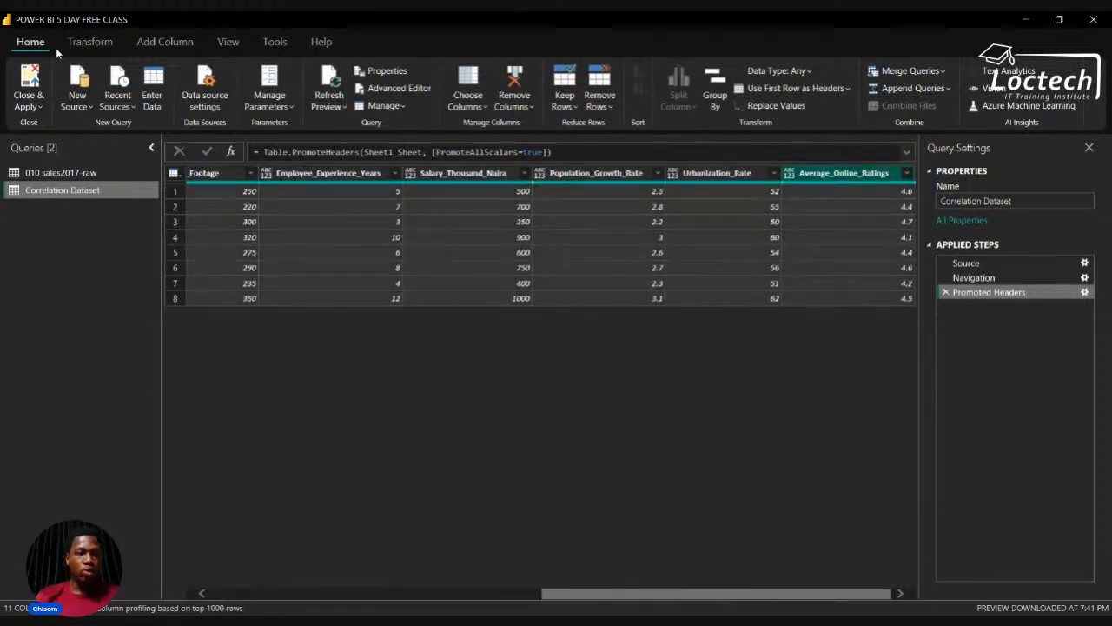
{"action": "left_click", "coordinate": [89, 42]}
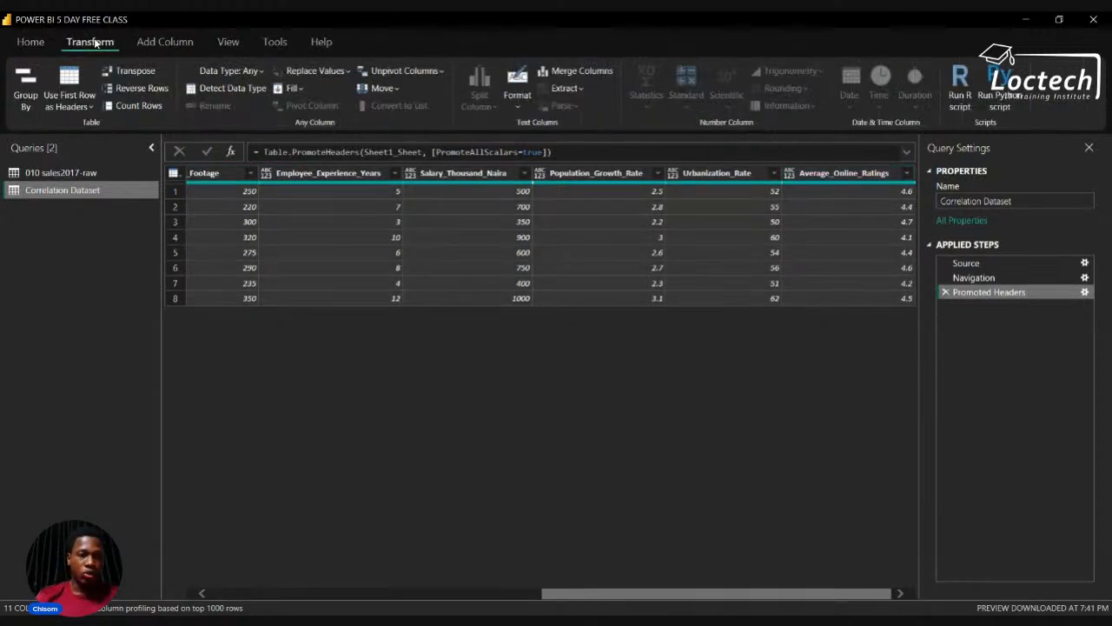
{"action": "left_click", "coordinate": [209, 94]}
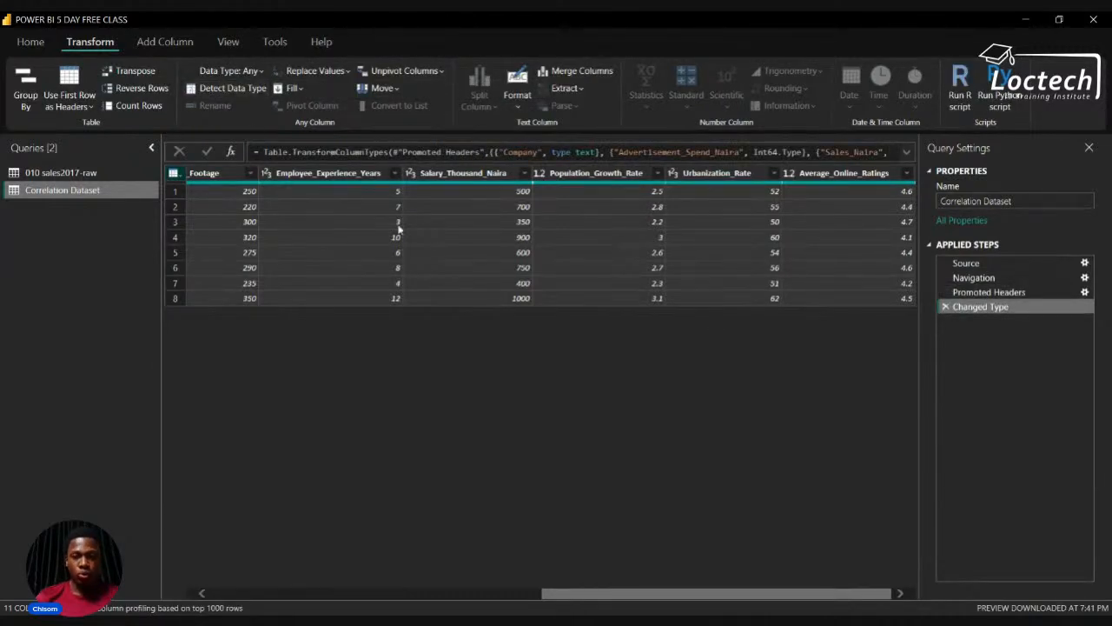
Change the Advertisement_Spend_Naira column's data type to fixed decimal number, replacing the current conversion.
{"action": "scroll", "coordinate": [398, 230], "scroll_direction": "left", "scroll_amount": 10}
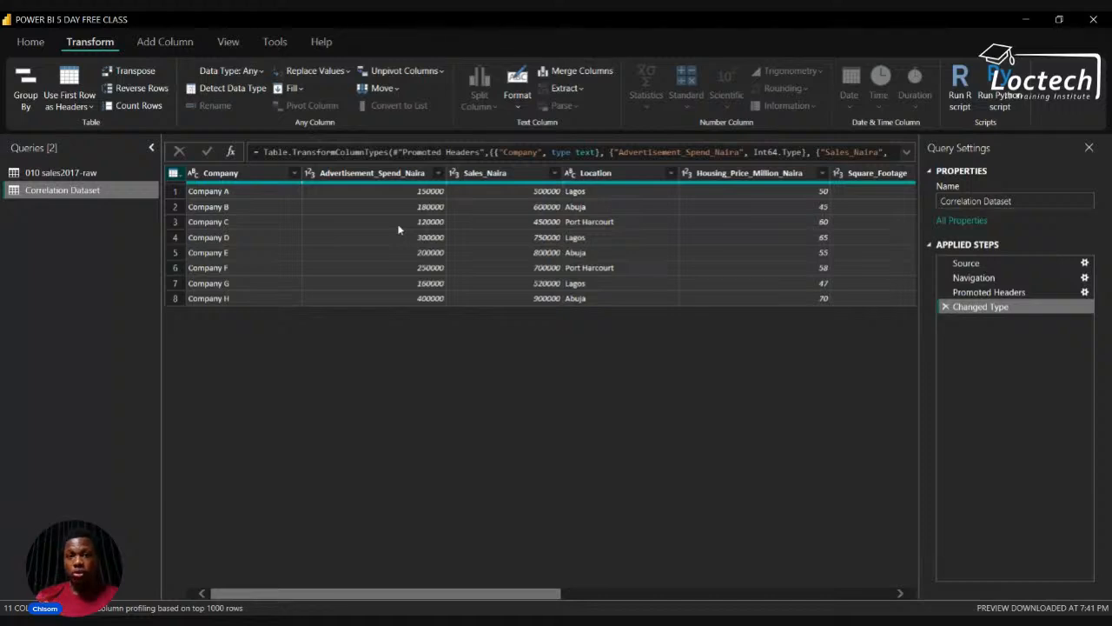
{"action": "scroll", "coordinate": [397, 229], "scroll_direction": "right", "scroll_amount": 1}
{"action": "scroll", "coordinate": [398, 229], "scroll_direction": "right", "scroll_amount": 3}
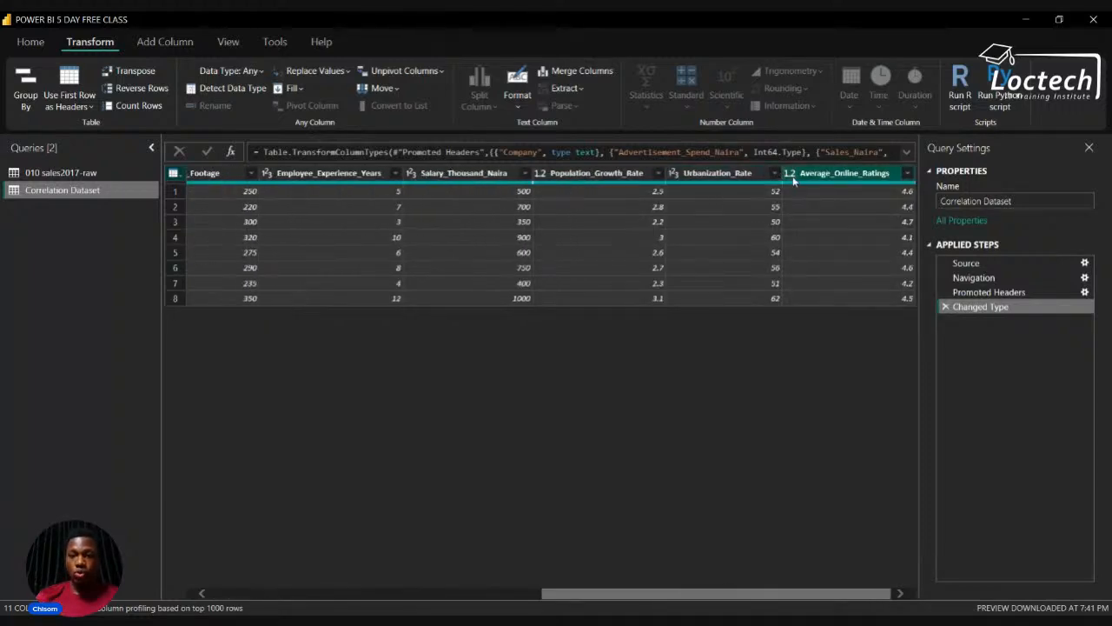
{"action": "scroll", "coordinate": [687, 249], "scroll_direction": "left", "scroll_amount": 5}
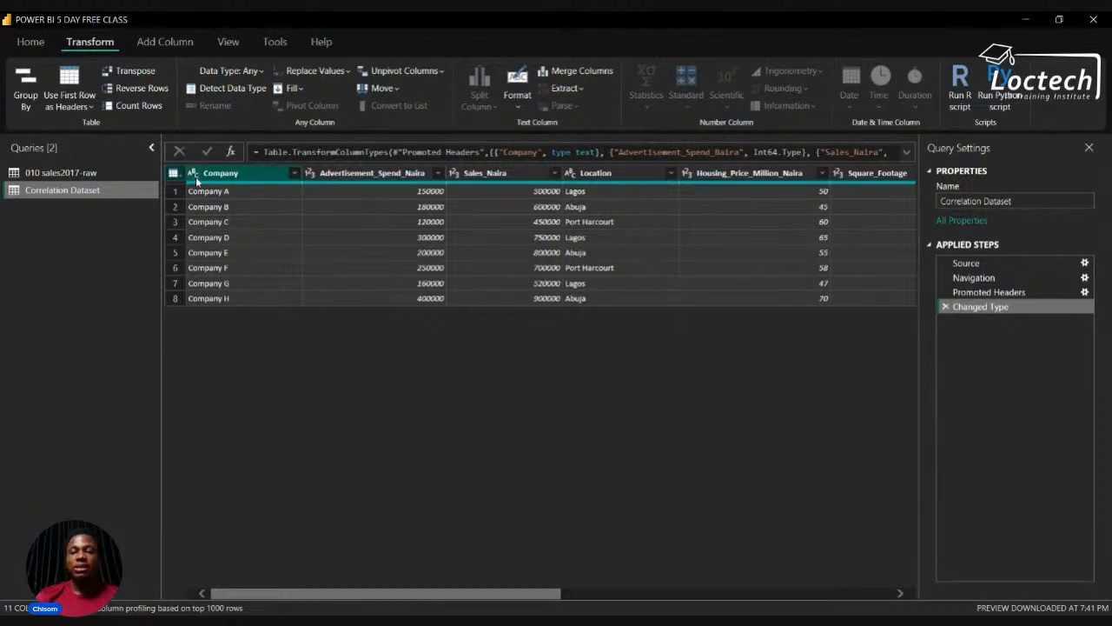
{"action": "scroll", "coordinate": [420, 286], "scroll_direction": "right", "scroll_amount": 1}
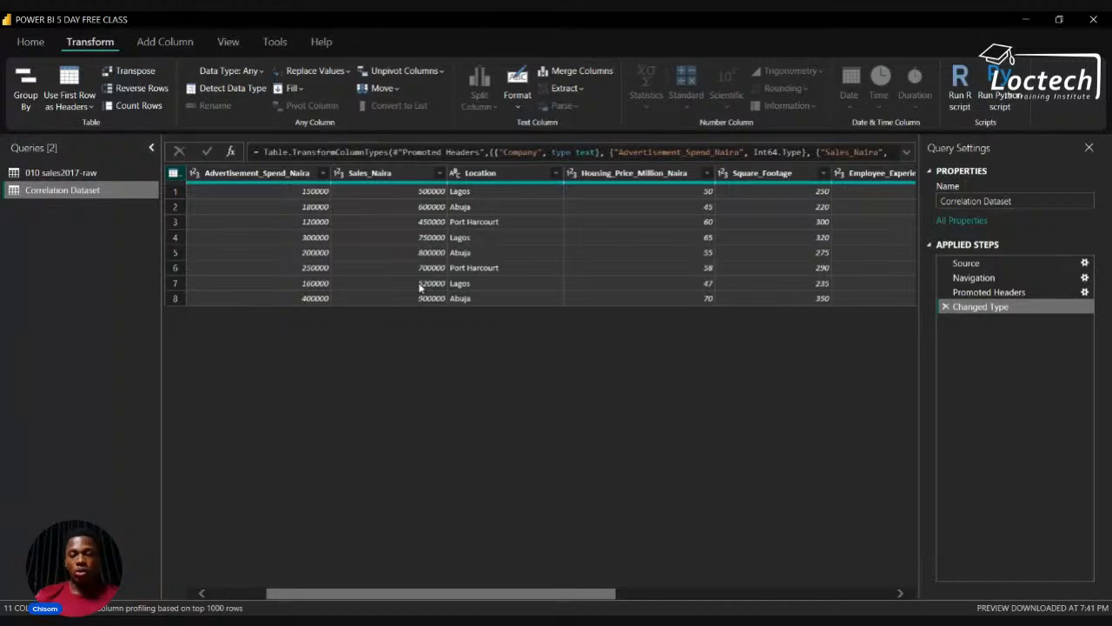
{"action": "left_click", "coordinate": [194, 178]}
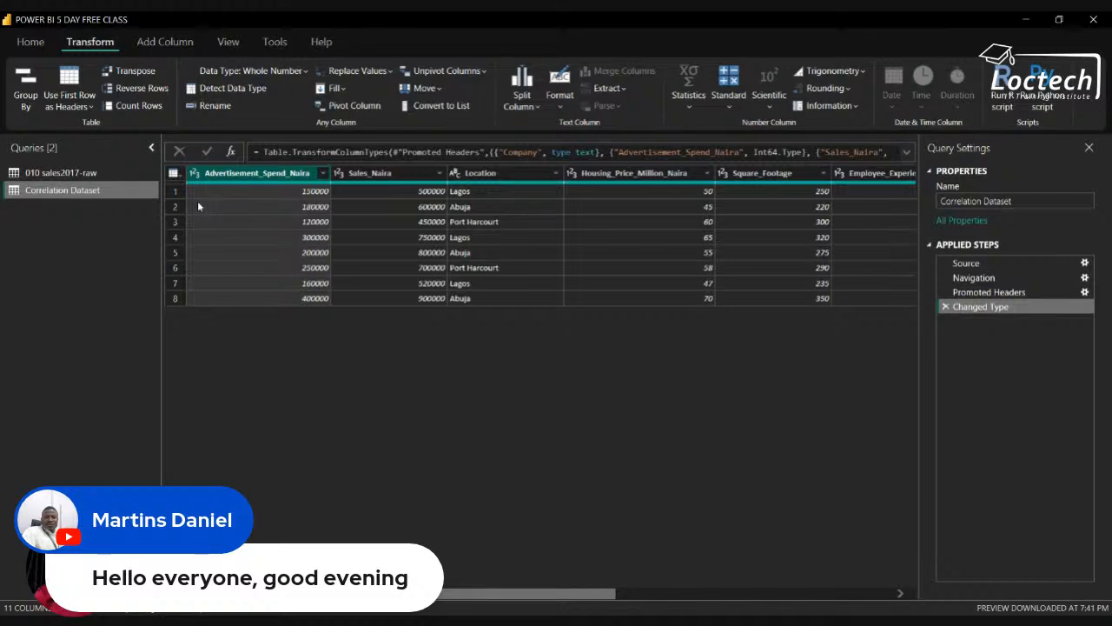
{"action": "key", "text": "alt+Tab"}
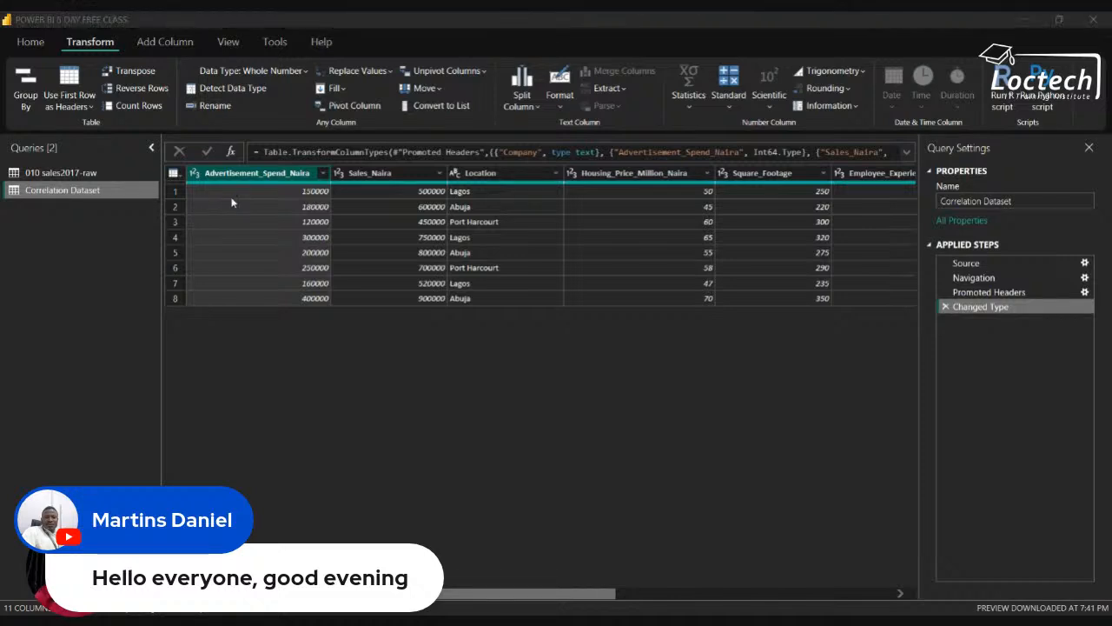
{"action": "left_click", "coordinate": [542, 349]}
Change the Housing_Price_Million_Naira and Salary_Thousand_Naira columns to fixed decimal number, replacing their current conversions.
{"action": "scroll", "coordinate": [458, 256], "scroll_direction": "right", "scroll_amount": 5}
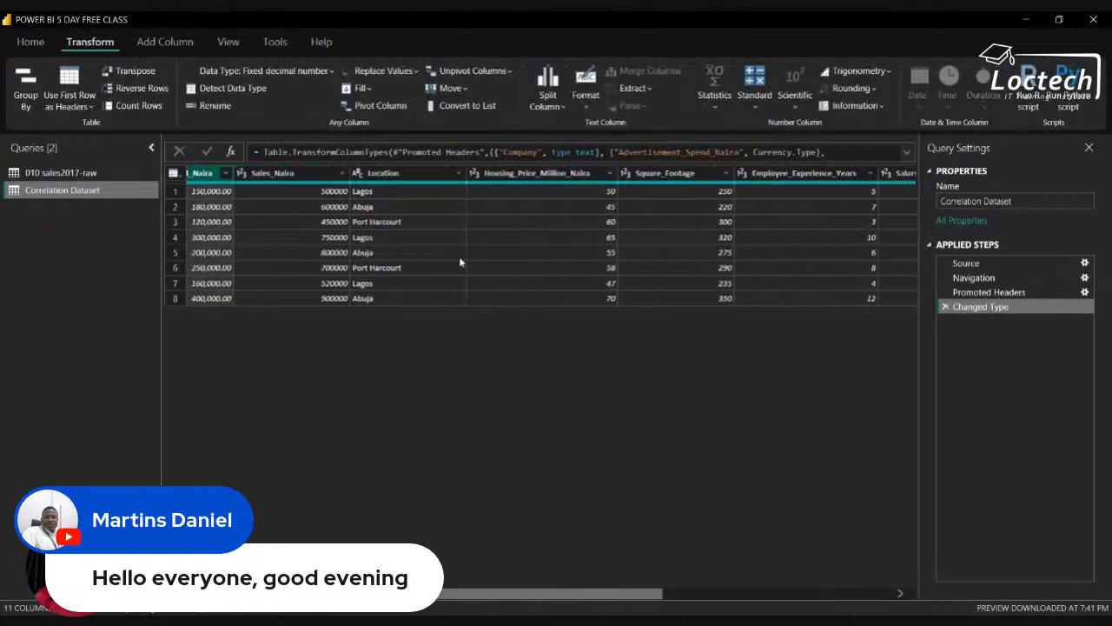
{"action": "left_click", "coordinate": [403, 176]}
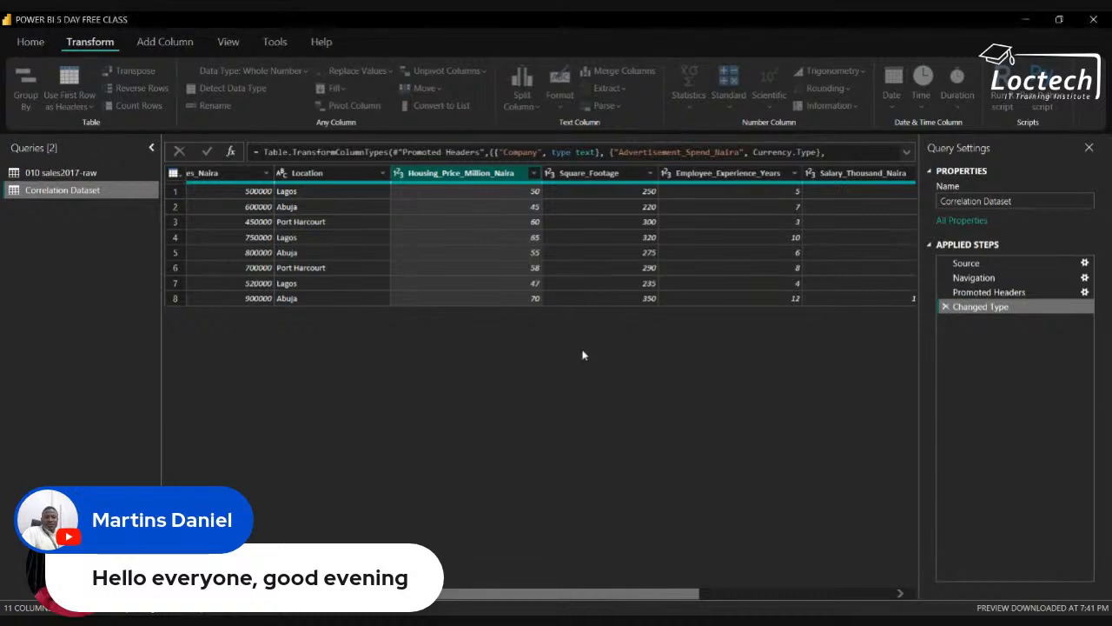
{"action": "scroll", "coordinate": [583, 355], "scroll_direction": "right", "scroll_amount": 5}
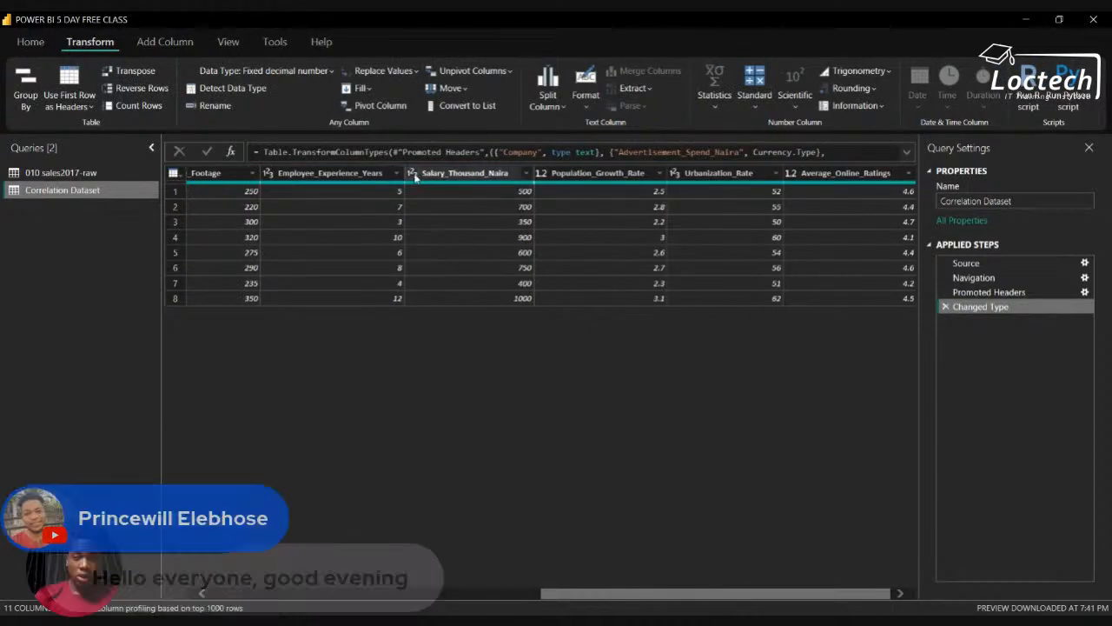
{"action": "left_click", "coordinate": [420, 174]}
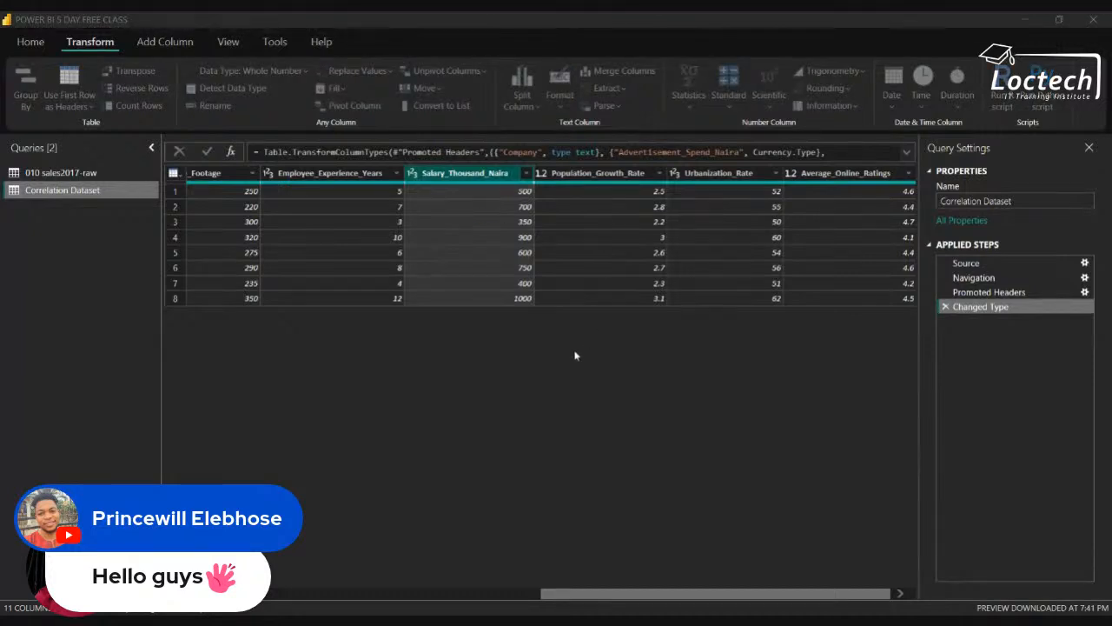
Close the query editor with its changes applied and look through all columns of the loaded Correlation Dataset table.
{"action": "scroll", "coordinate": [471, 210], "scroll_direction": "left", "scroll_amount": 3}
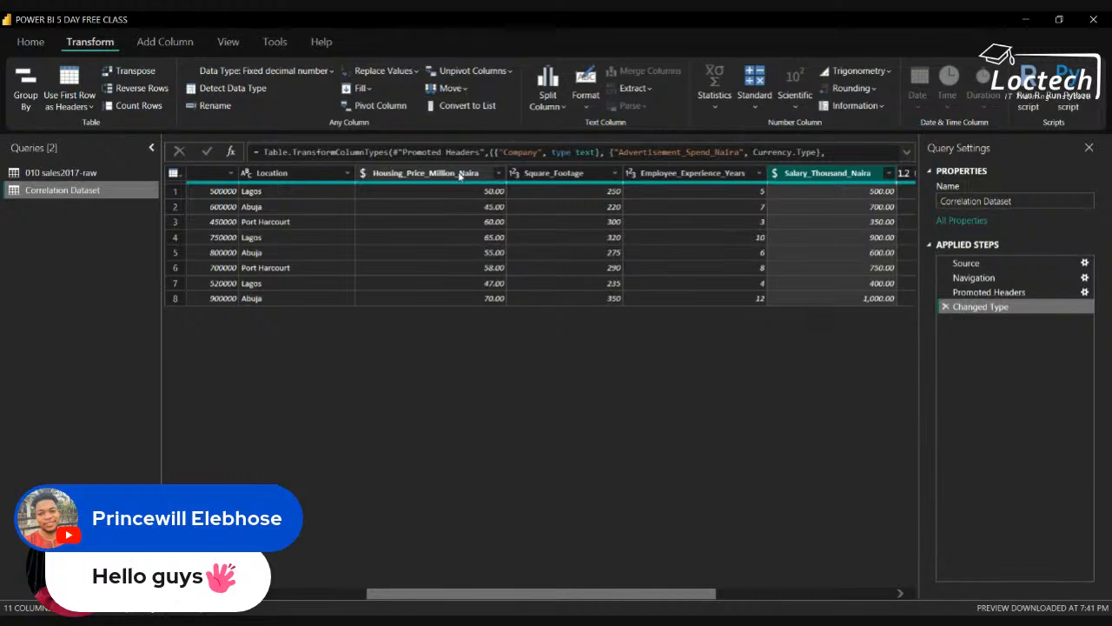
{"action": "scroll", "coordinate": [461, 174], "scroll_direction": "left", "scroll_amount": 4}
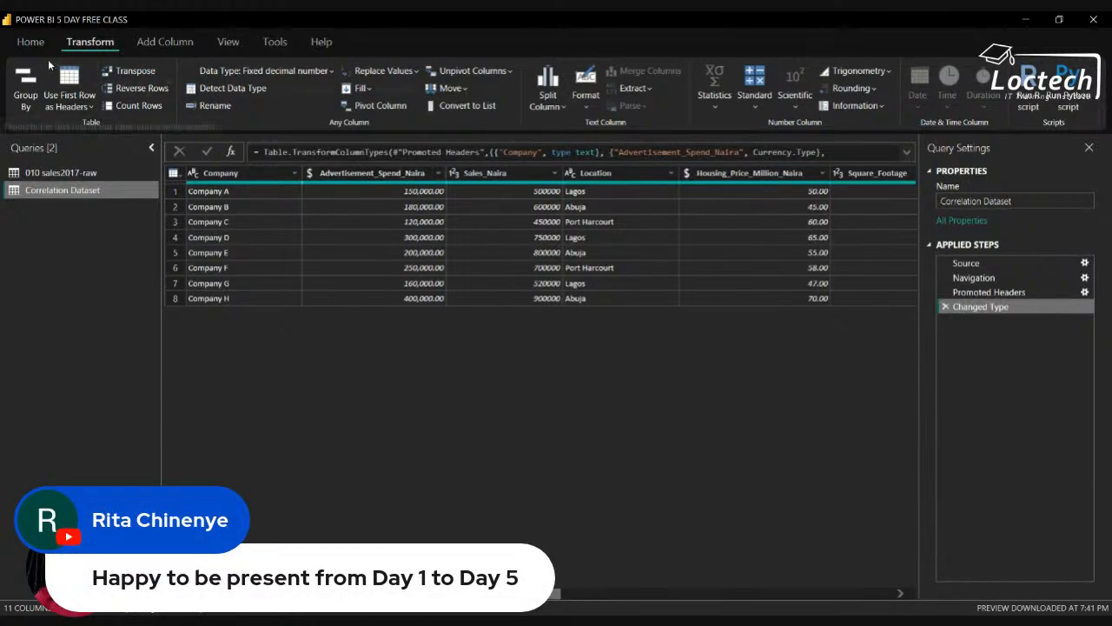
{"action": "left_click", "coordinate": [34, 44]}
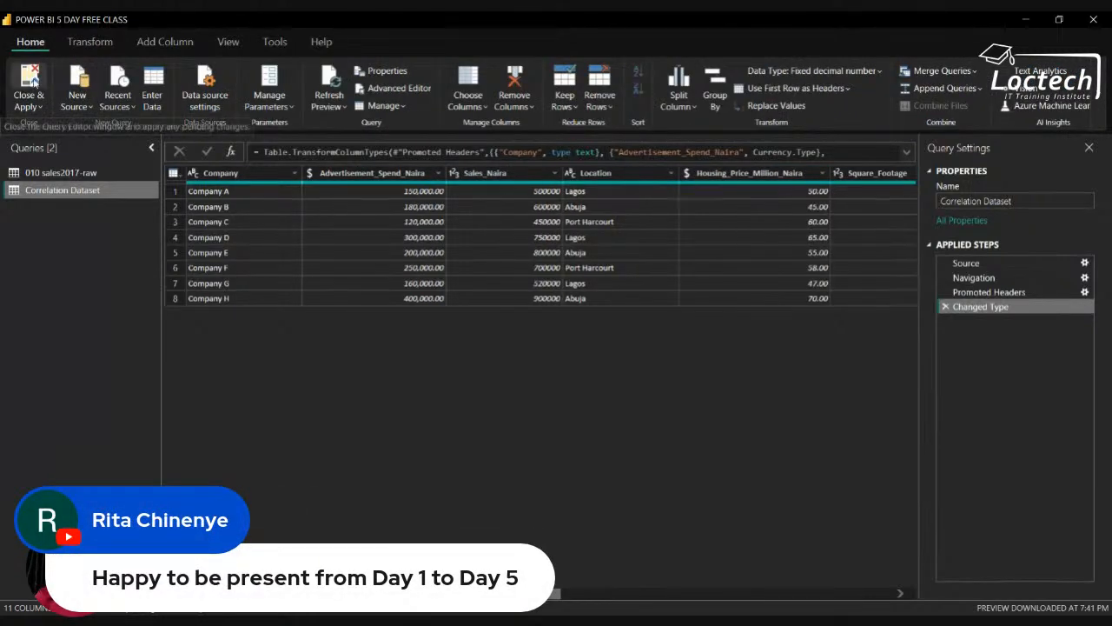
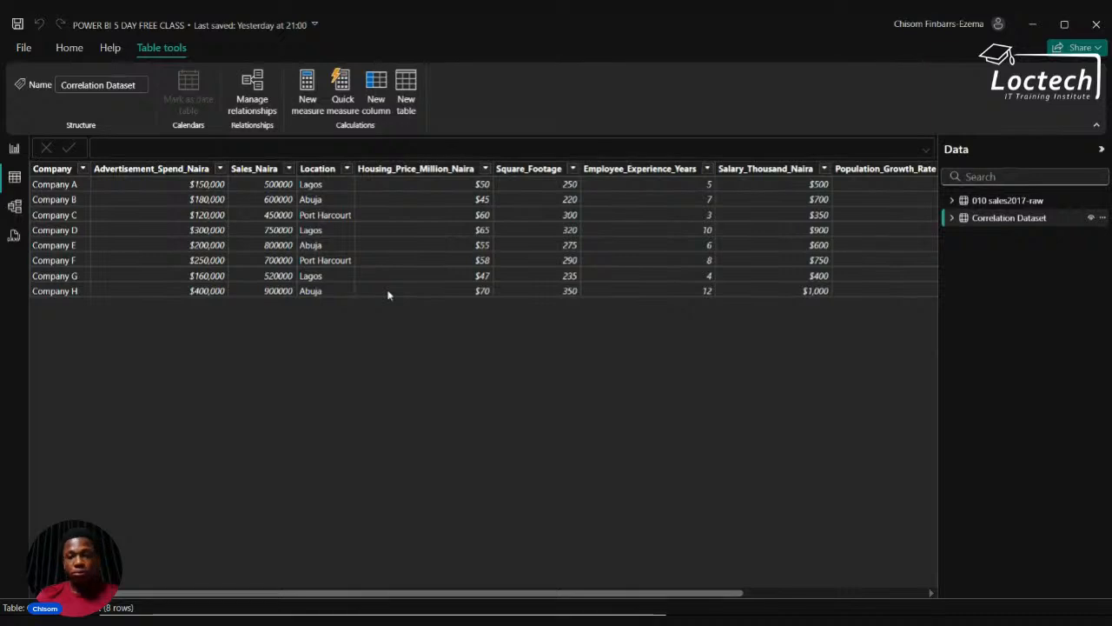
{"action": "scroll", "coordinate": [540, 268], "scroll_direction": "right", "scroll_amount": 5}
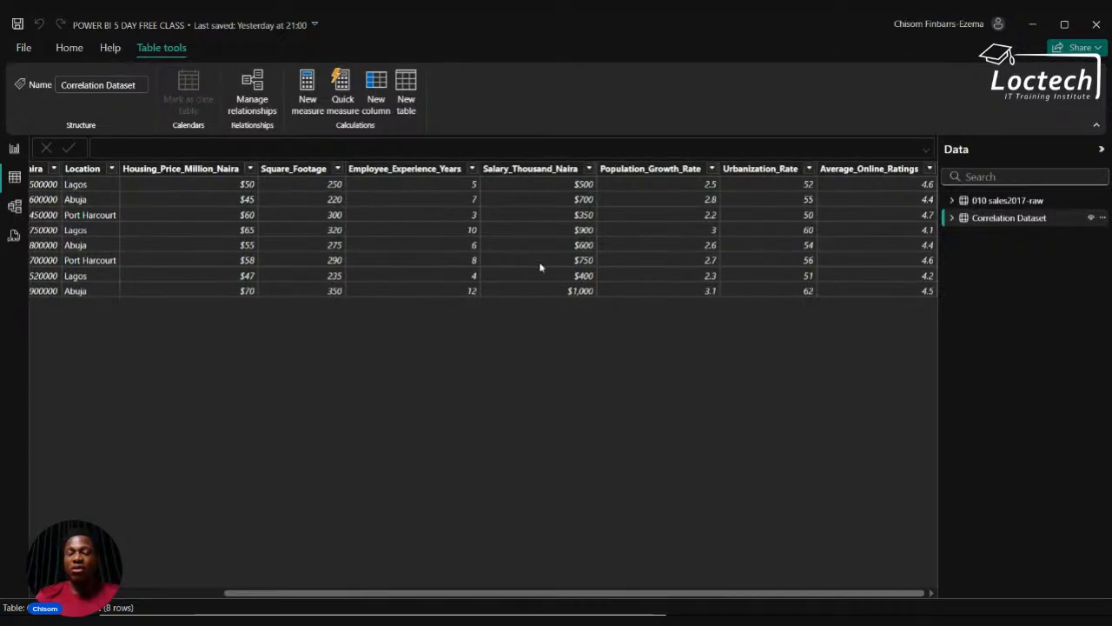
{"action": "scroll", "coordinate": [540, 268], "scroll_direction": "left", "scroll_amount": 5}
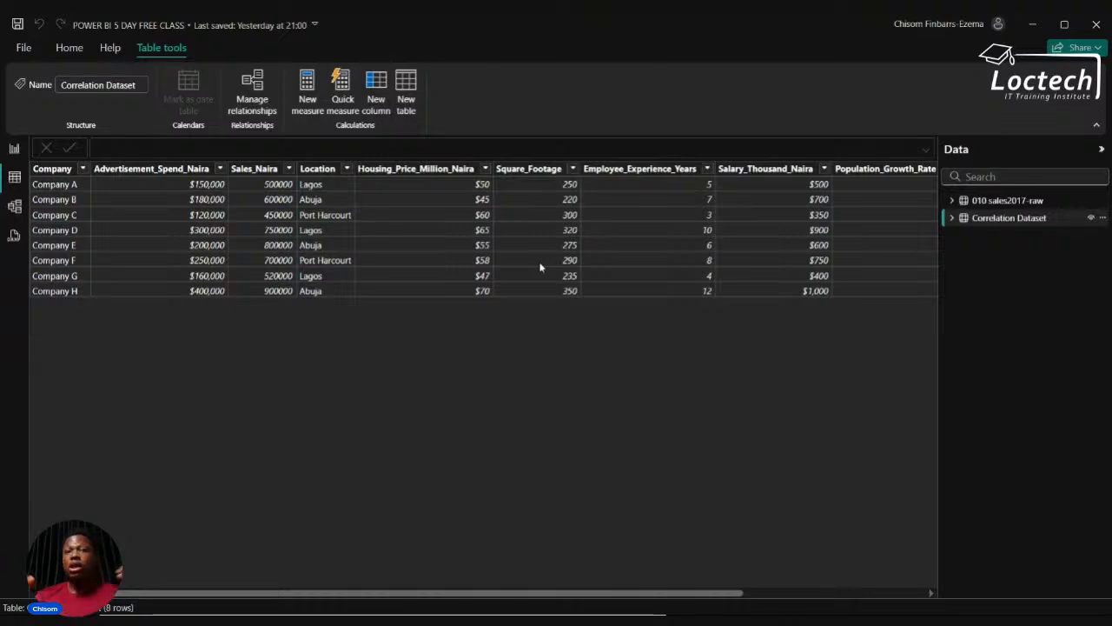
In the report's empty scatter chart, plot Advertisement_Spend_Naira on the X axis with Don't summarize, and Sales_Naira on the Y axis.
{"action": "left_click", "coordinate": [14, 149]}
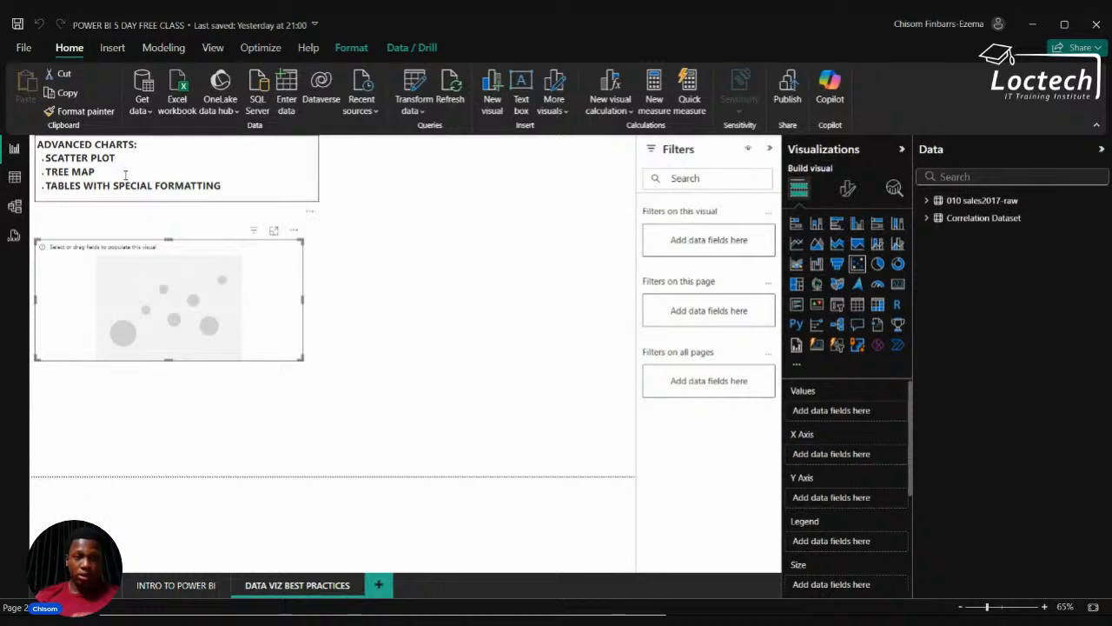
{"action": "left_click", "coordinate": [927, 218]}
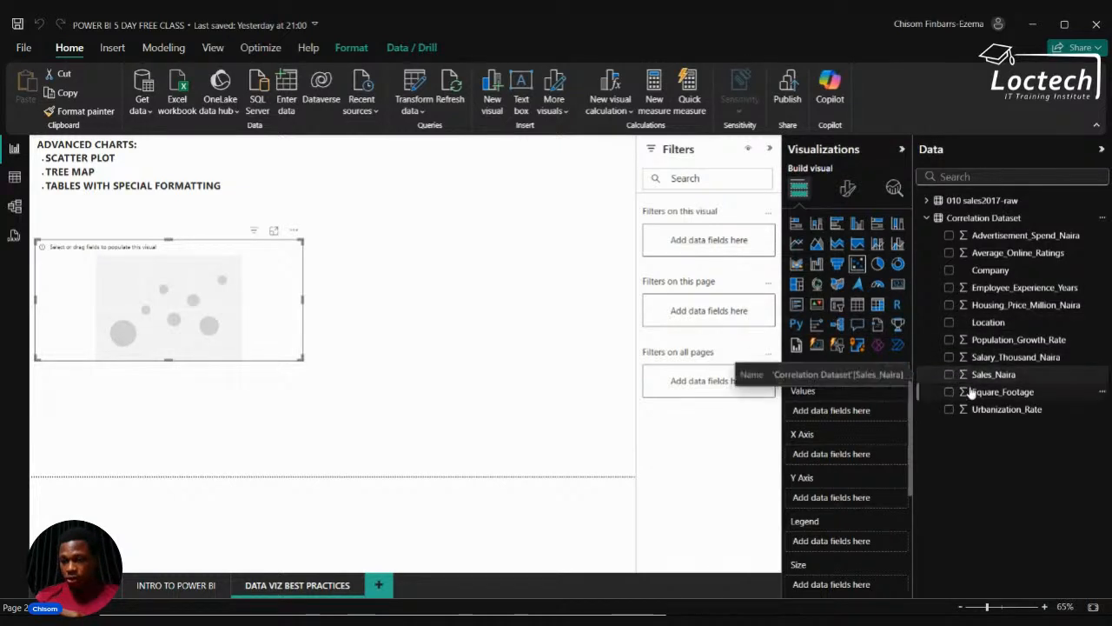
{"action": "left_click", "coordinate": [950, 235]}
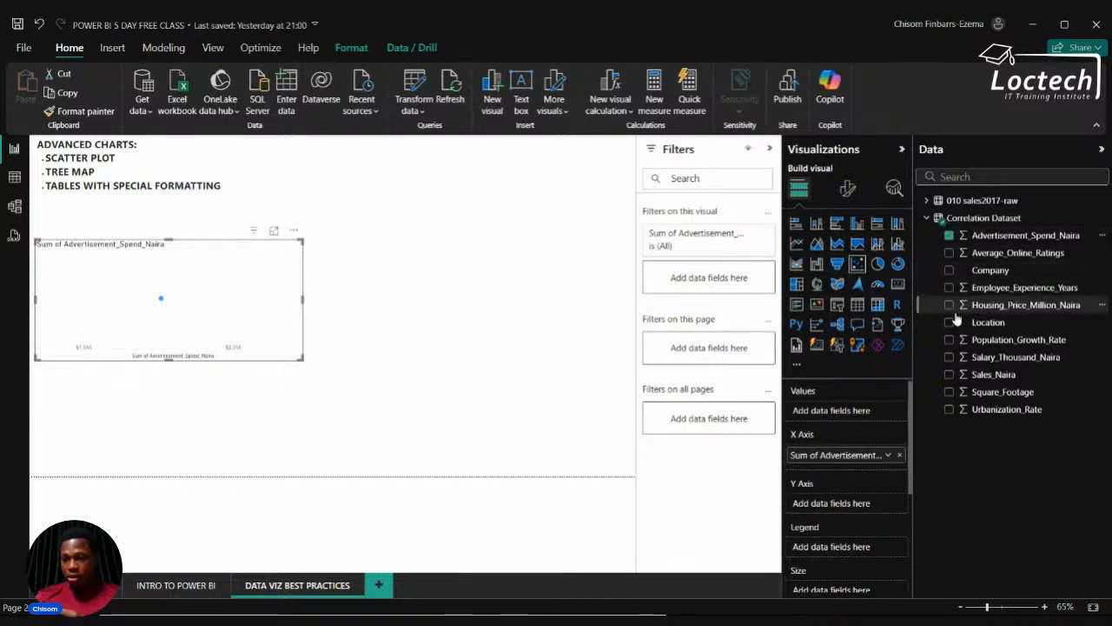
{"action": "left_click", "coordinate": [950, 380]}
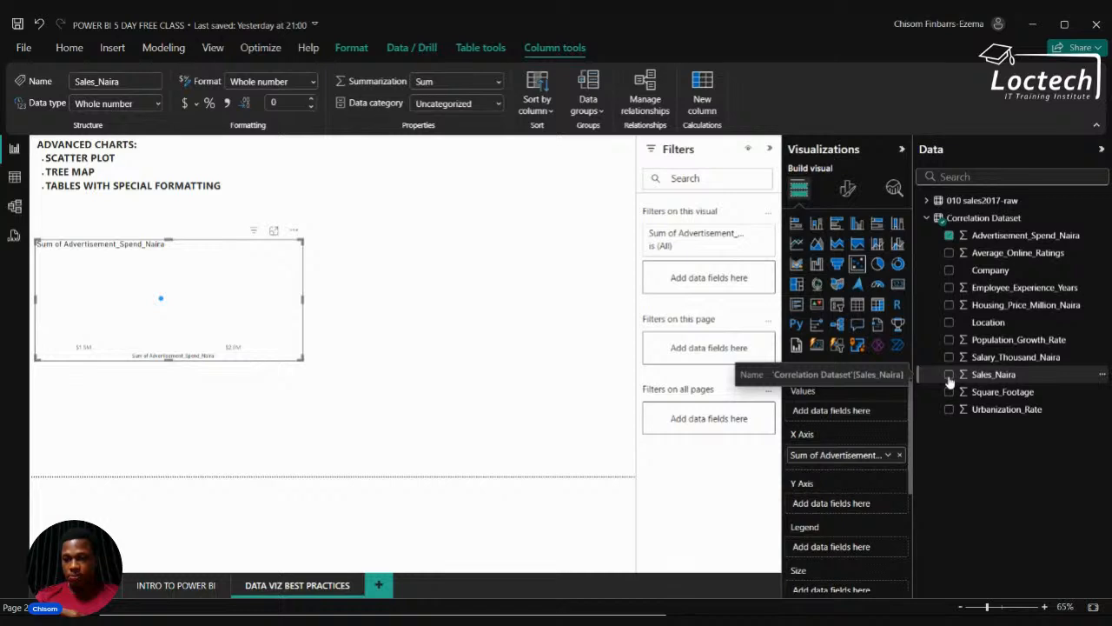
{"action": "left_click", "coordinate": [950, 377]}
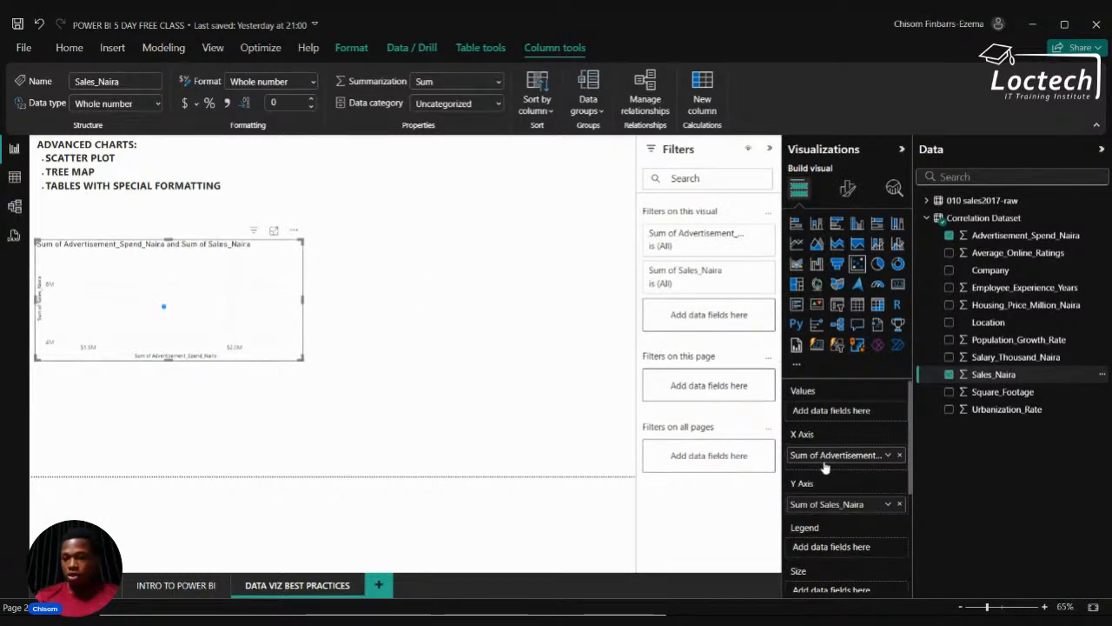
{"action": "left_click", "coordinate": [887, 455]}
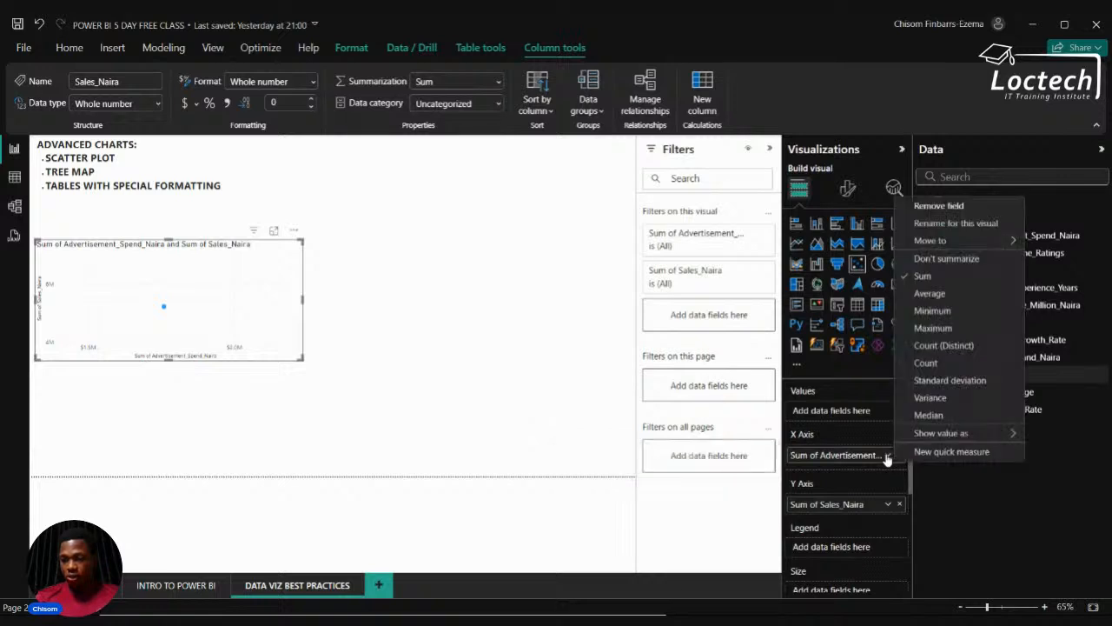
{"action": "left_click", "coordinate": [926, 261]}
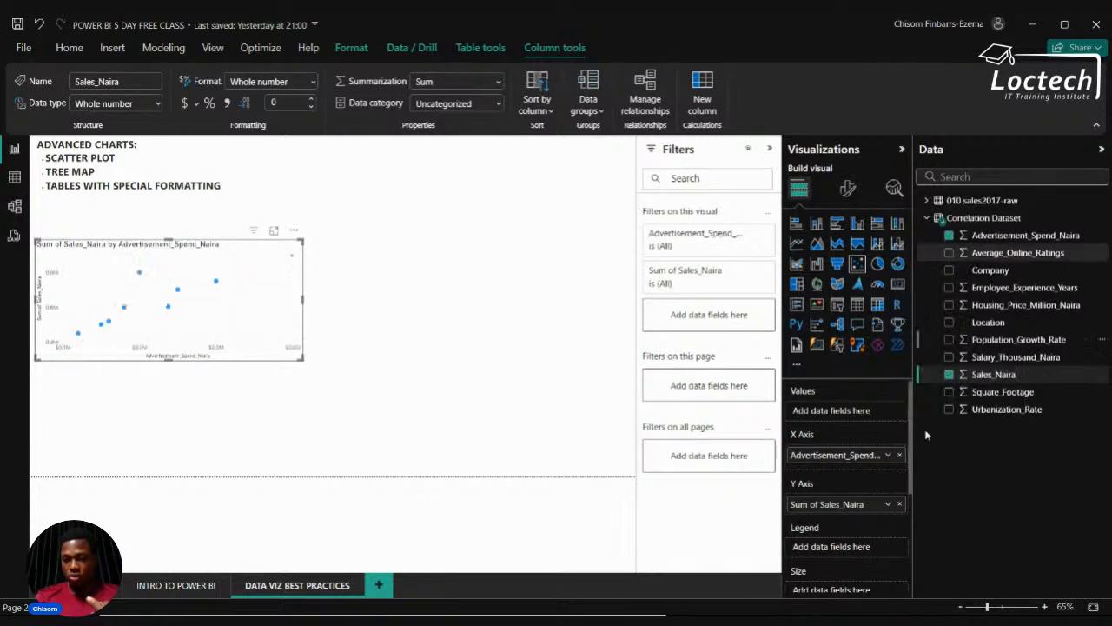
Set the Y-axis Sales_Naira field to Don't summarize and widen the scatter chart slightly.
{"action": "left_click", "coordinate": [887, 505]}
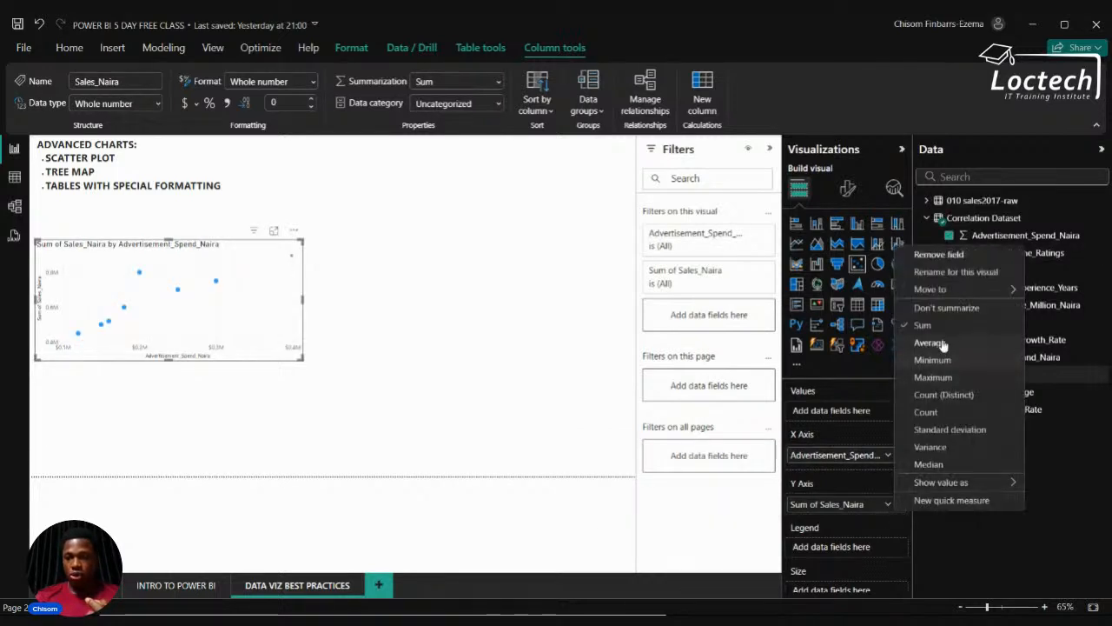
{"action": "left_click", "coordinate": [943, 309]}
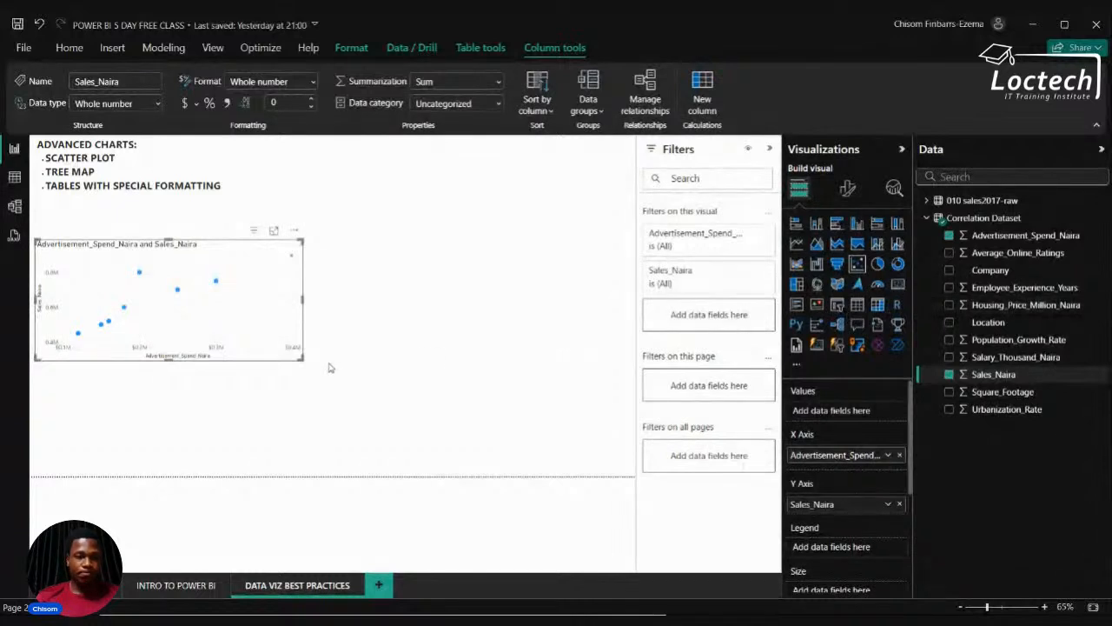
{"action": "left_click_drag", "start_coordinate": [300, 358], "coordinate": [312, 359]}
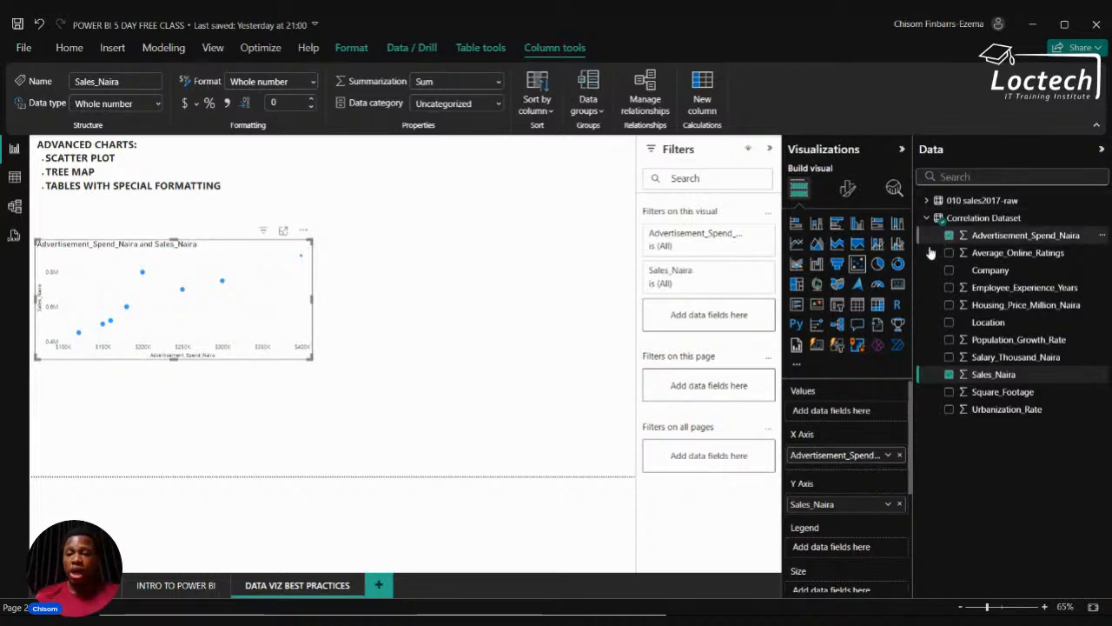
Title the scatter chart SCATTER PLOT 1 and set the title's font size to 17.
{"action": "left_click", "coordinate": [847, 189]}
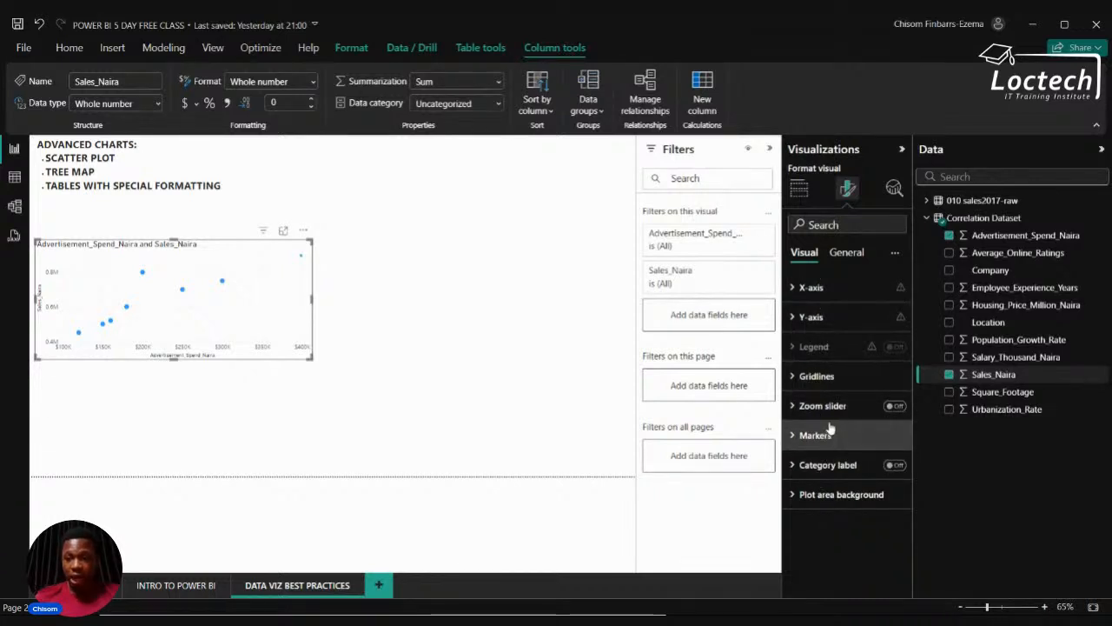
{"action": "left_click", "coordinate": [845, 252]}
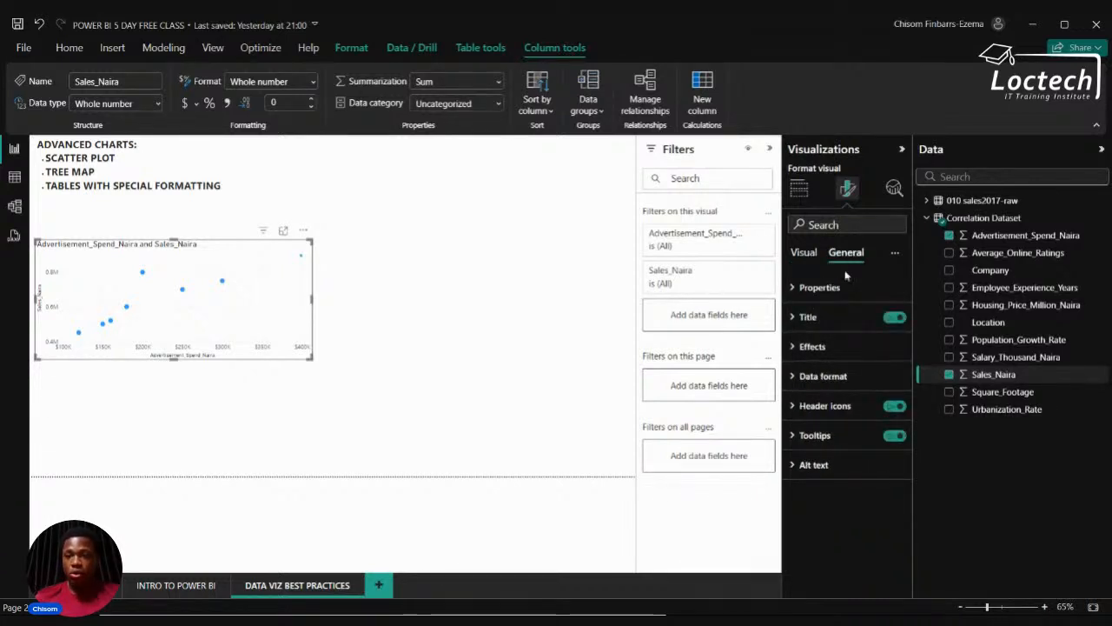
{"action": "left_click", "coordinate": [821, 317]}
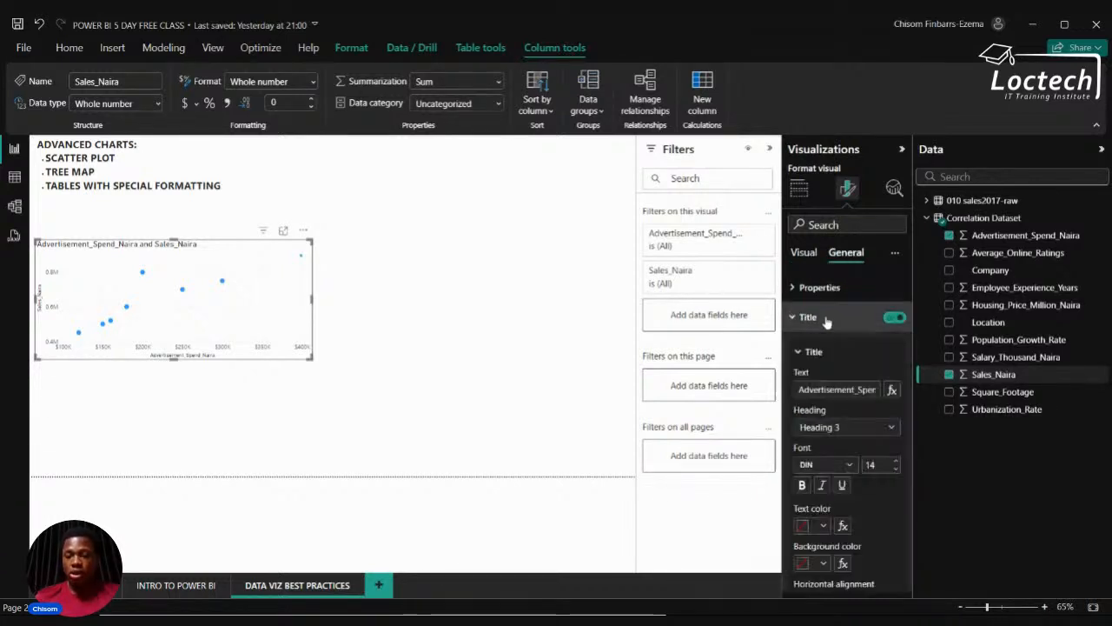
{"action": "left_click", "coordinate": [822, 389]}
{"action": "type", "text": "SCA"}
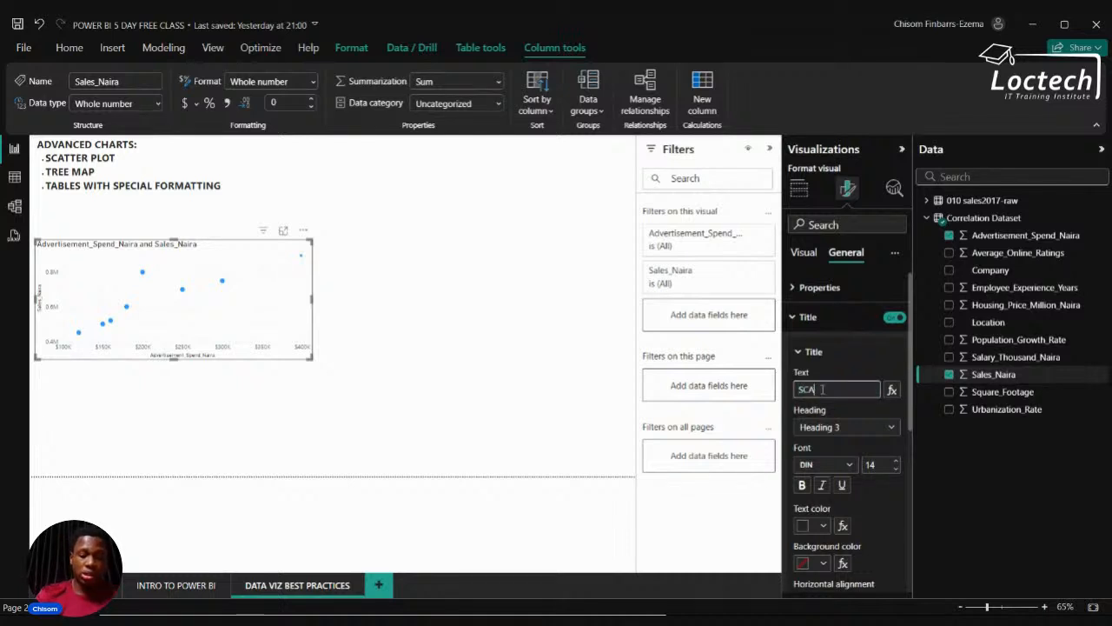
{"action": "type", "text": "TTER PLOT 1"}
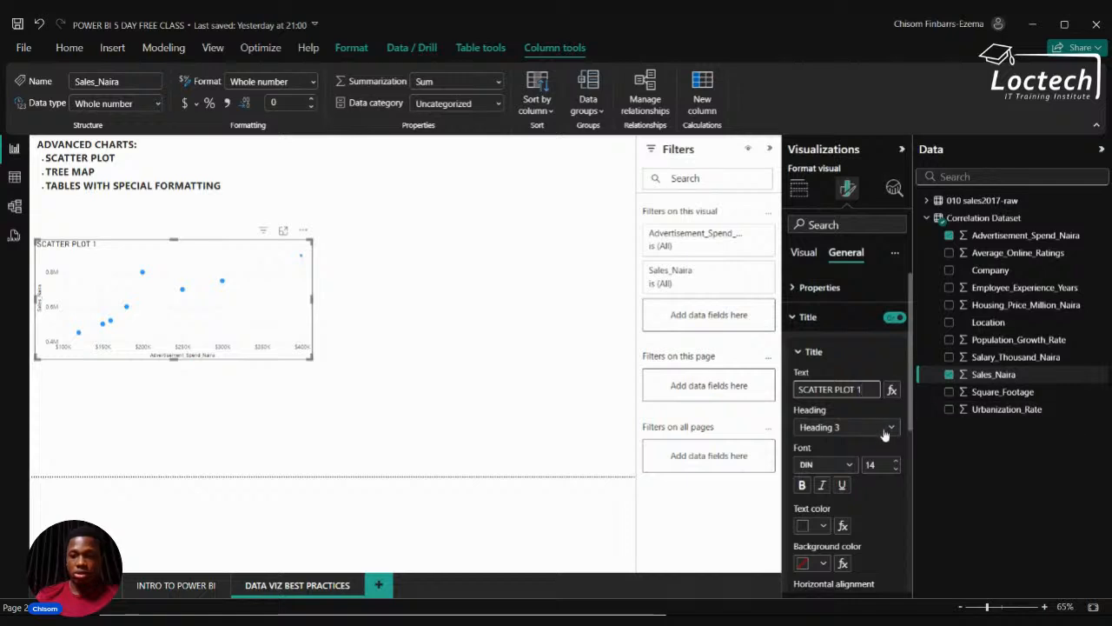
{"action": "left_click", "coordinate": [899, 466]}
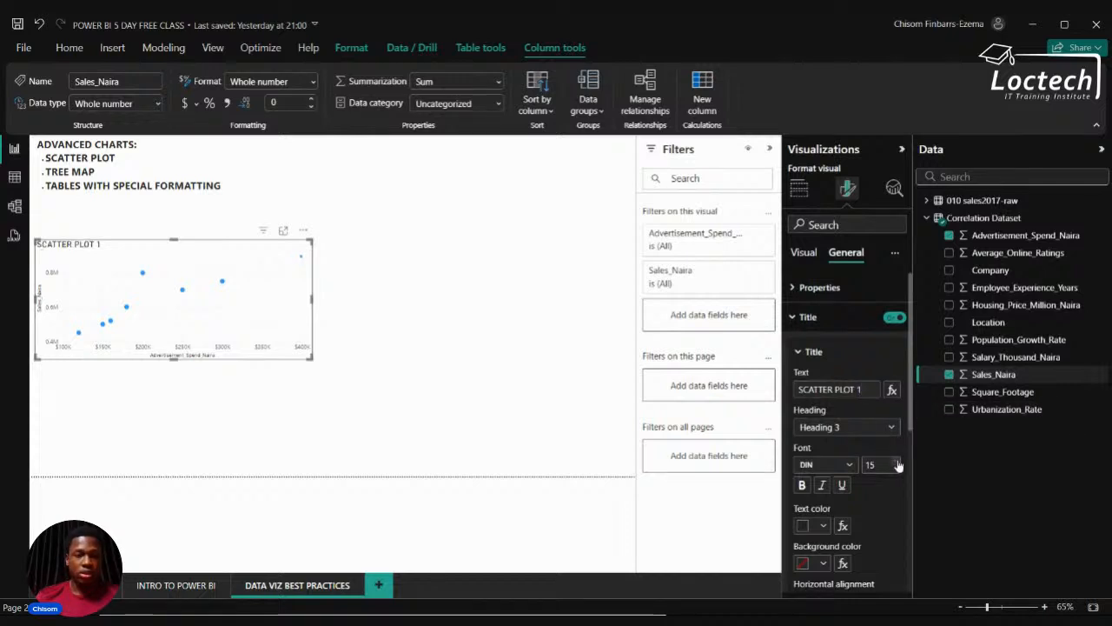
{"action": "left_click", "coordinate": [898, 462]}
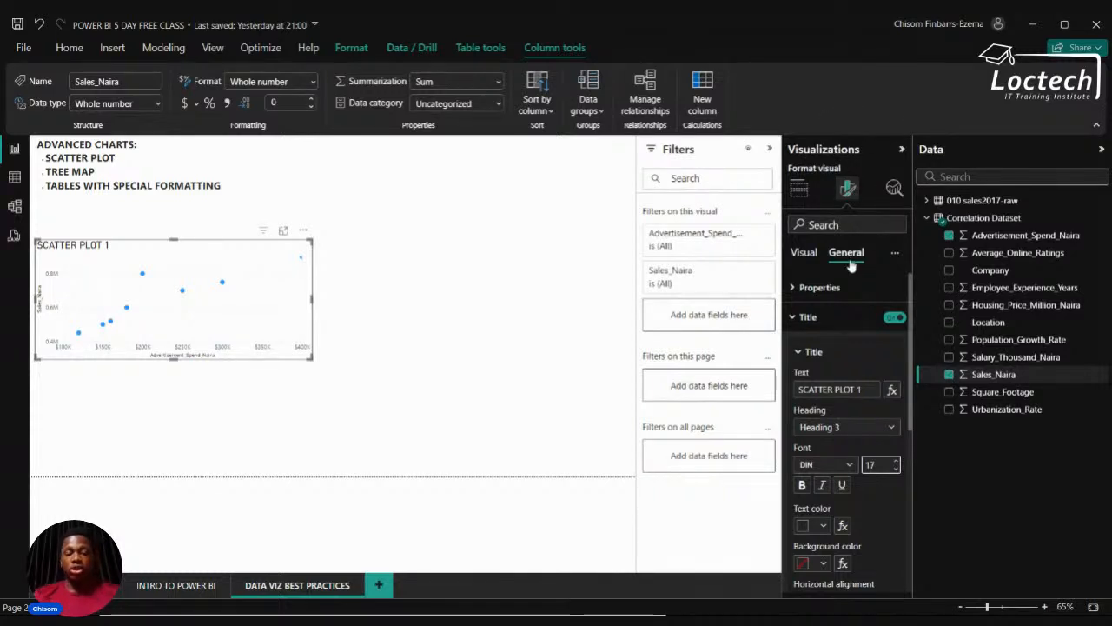
{"action": "left_click", "coordinate": [336, 346]}
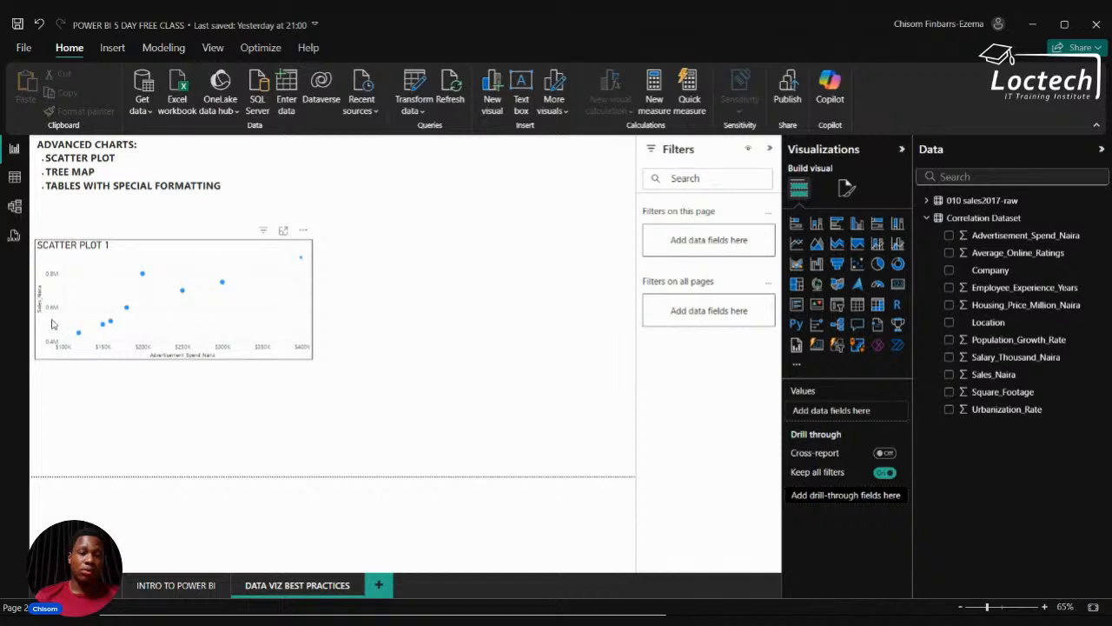
Set the font size of the scatter chart's X-axis values to 12.
{"action": "left_click", "coordinate": [269, 325]}
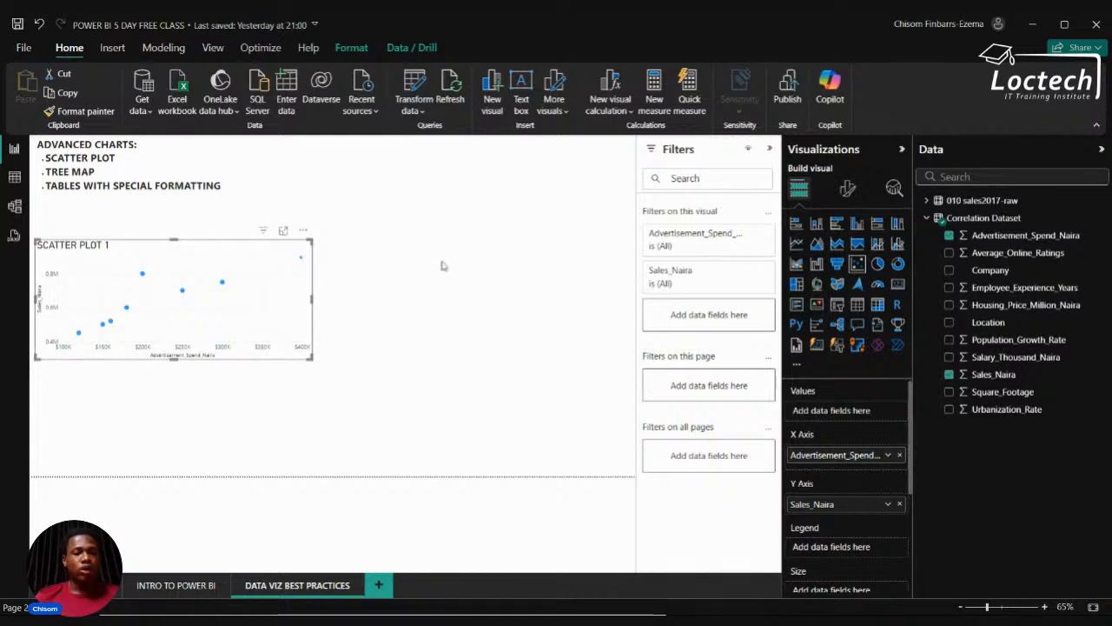
{"action": "left_click", "coordinate": [847, 190]}
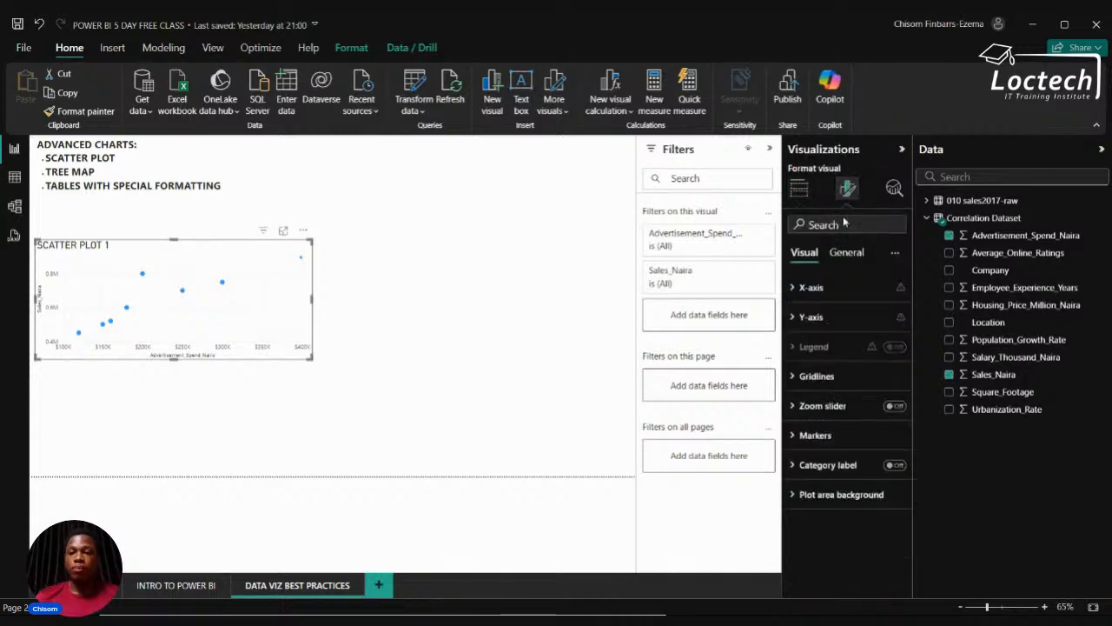
{"action": "left_click", "coordinate": [832, 292]}
{"action": "scroll", "coordinate": [870, 415], "scroll_direction": "down", "scroll_amount": 2}
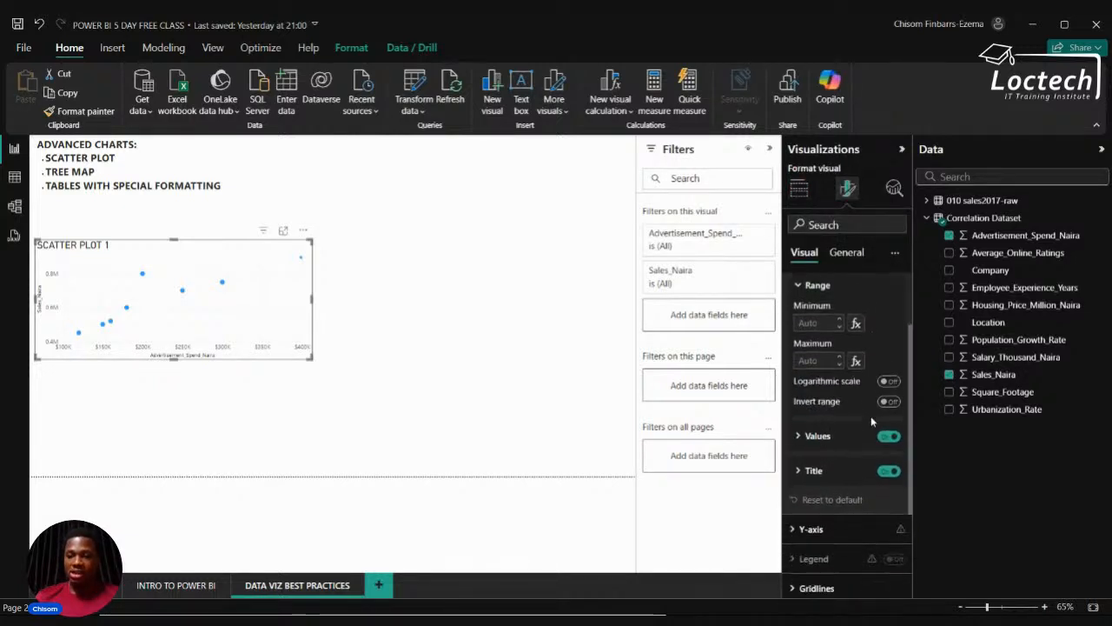
{"action": "left_click", "coordinate": [816, 426]}
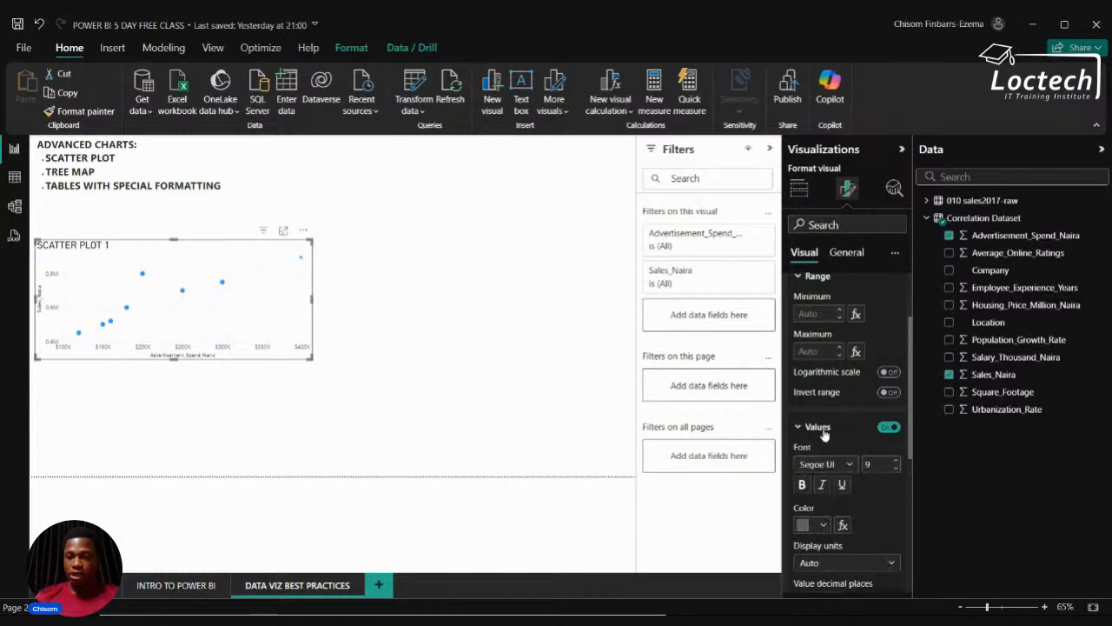
{"action": "scroll", "coordinate": [874, 383], "scroll_direction": "down", "scroll_amount": 2}
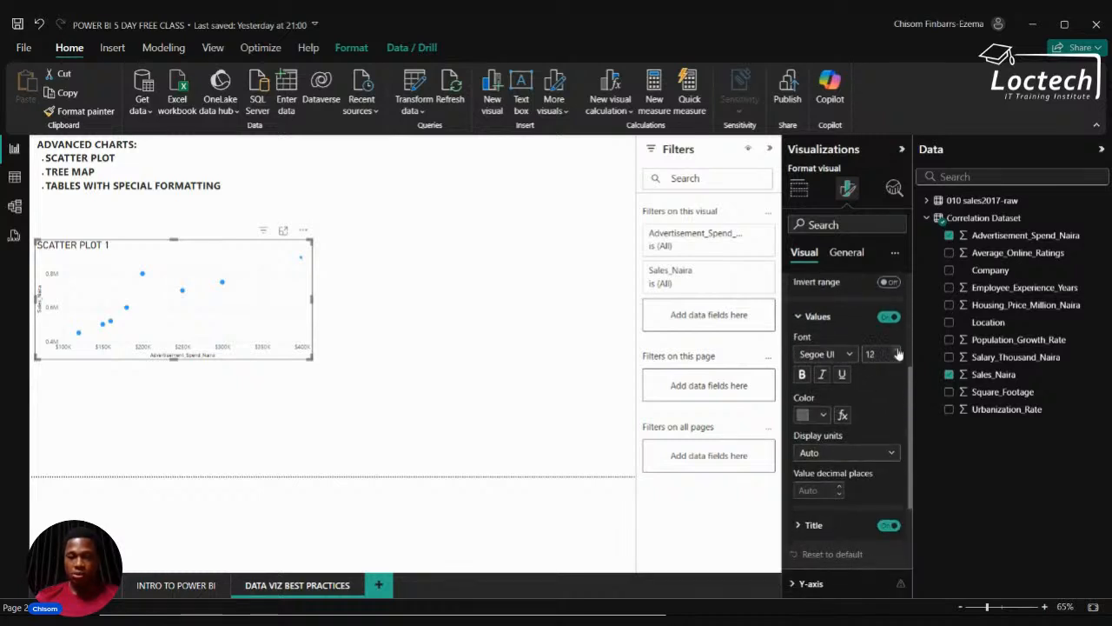
{"action": "left_click", "coordinate": [899, 354]}
{"action": "left_click", "coordinate": [898, 353]}
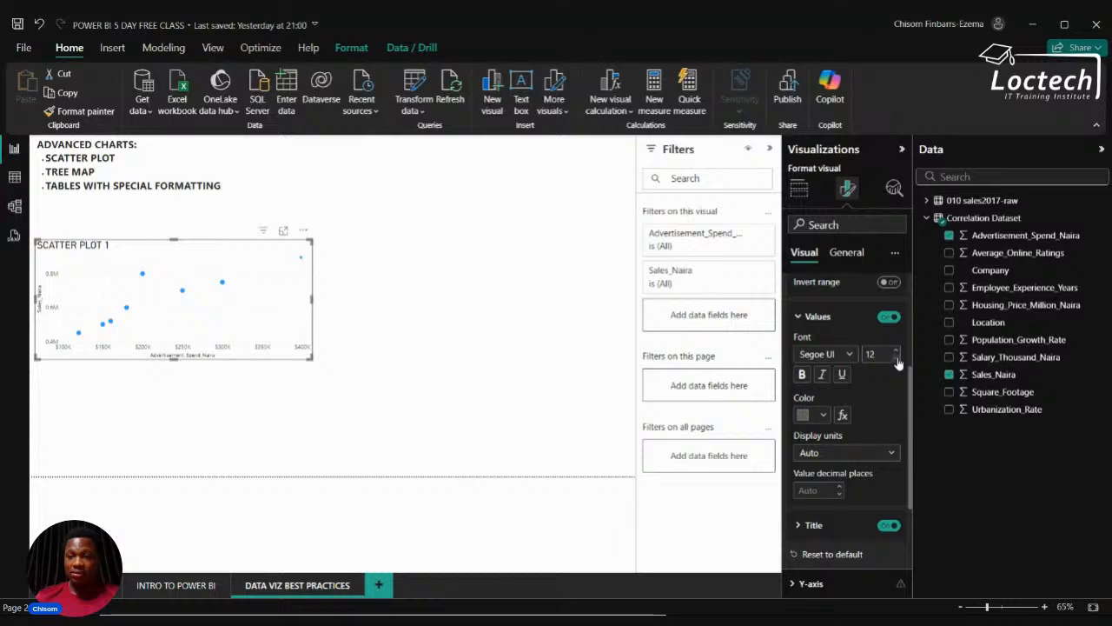
{"action": "left_click", "coordinate": [807, 318]}
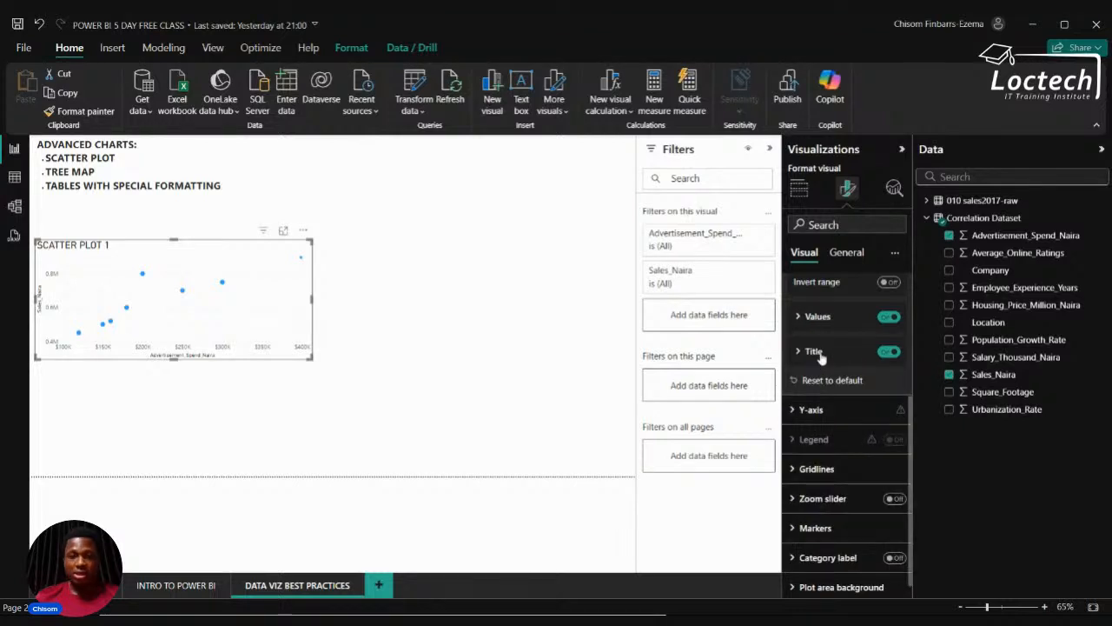
Set the font size of the scatter chart's X-axis title to 18.
{"action": "left_click", "coordinate": [813, 351]}
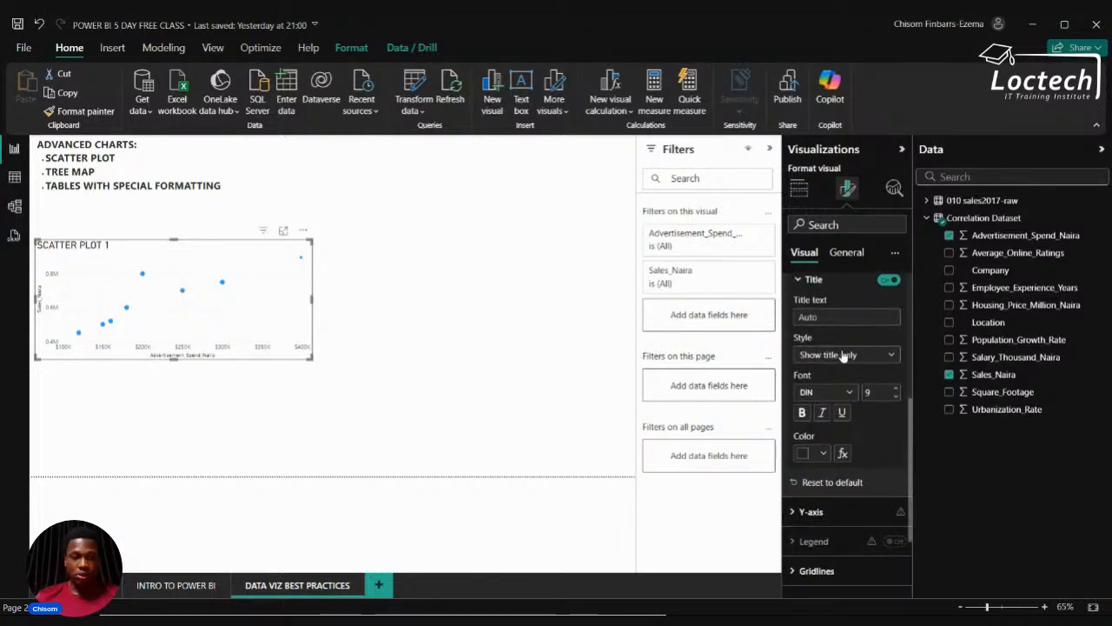
{"action": "left_click", "coordinate": [895, 389]}
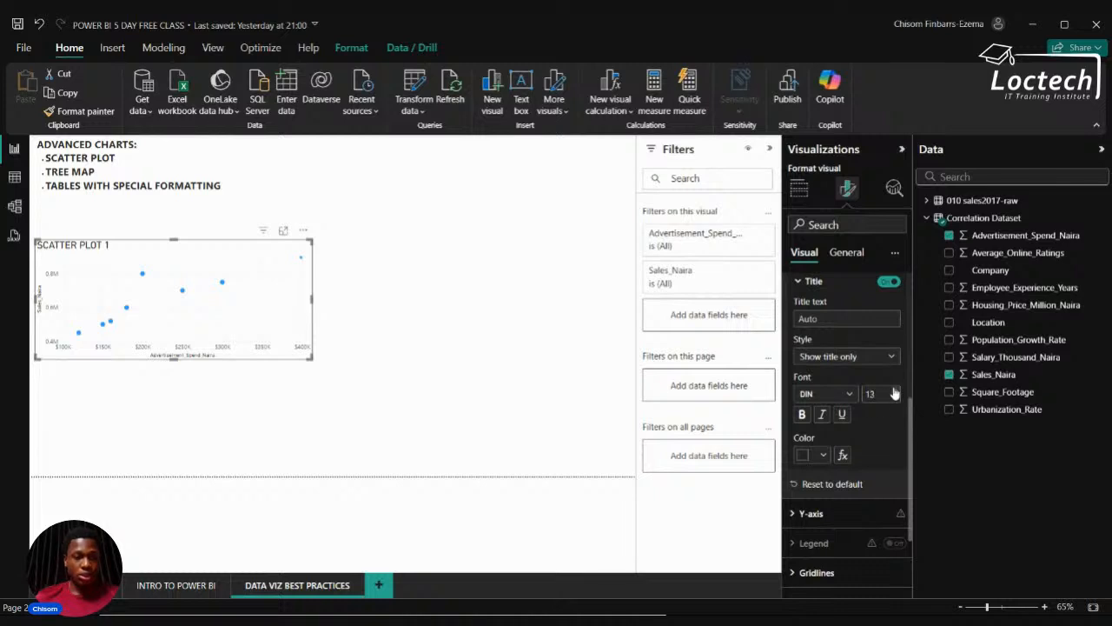
{"action": "left_click", "coordinate": [895, 390]}
{"action": "left_click", "coordinate": [895, 390]}
{"action": "left_click", "coordinate": [895, 390]}
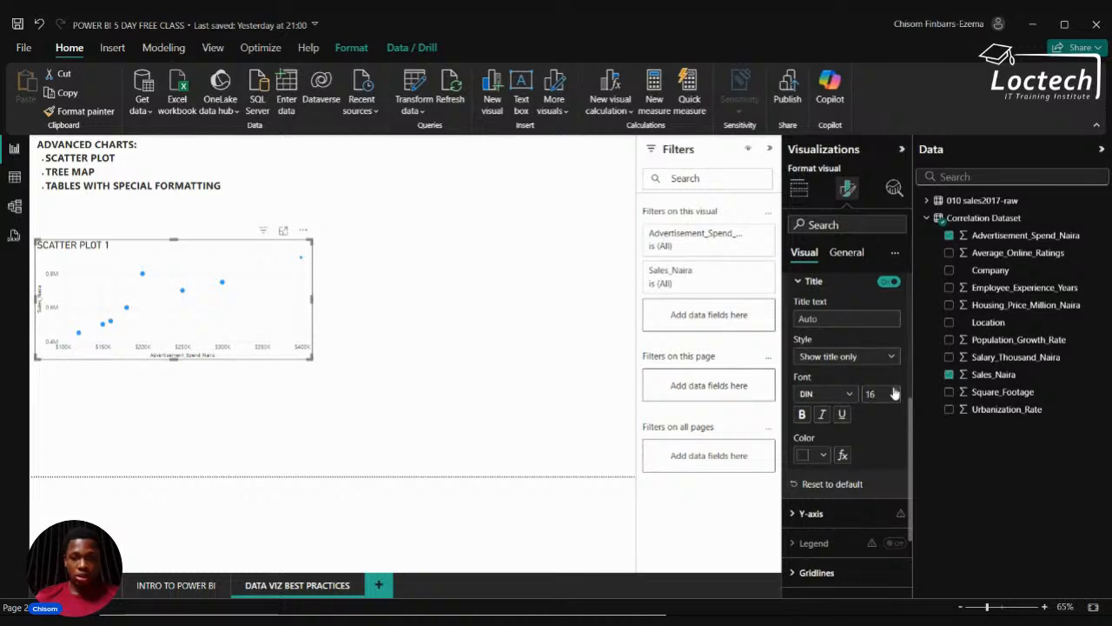
{"action": "left_click", "coordinate": [894, 390]}
{"action": "left_click", "coordinate": [895, 390]}
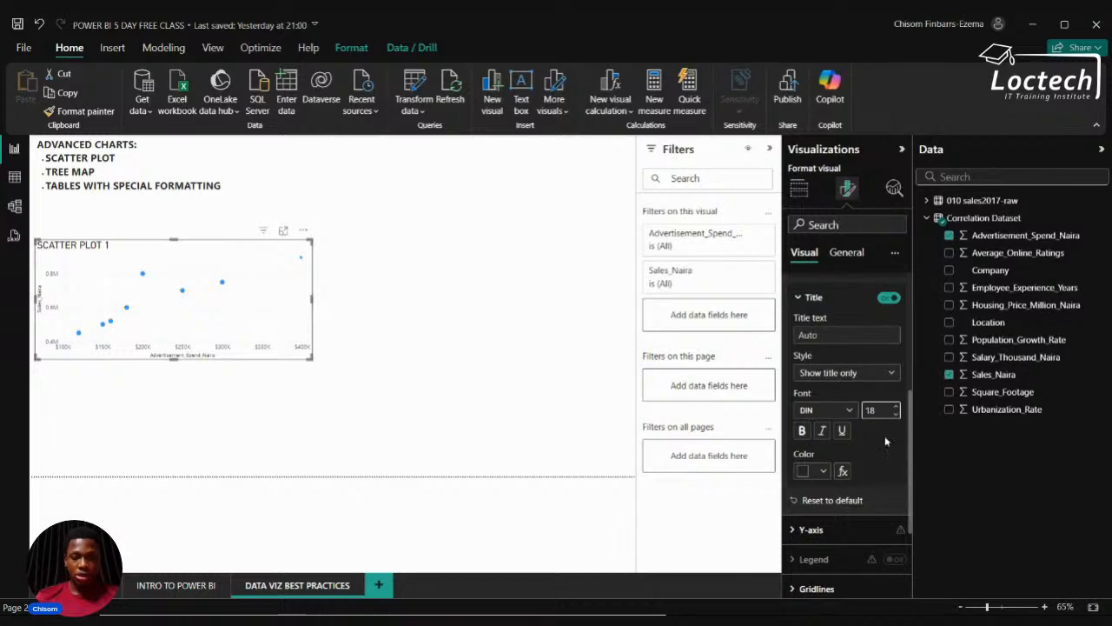
{"action": "scroll", "coordinate": [885, 435], "scroll_direction": "up", "scroll_amount": 3}
{"action": "scroll", "coordinate": [886, 442], "scroll_direction": "up", "scroll_amount": 1}
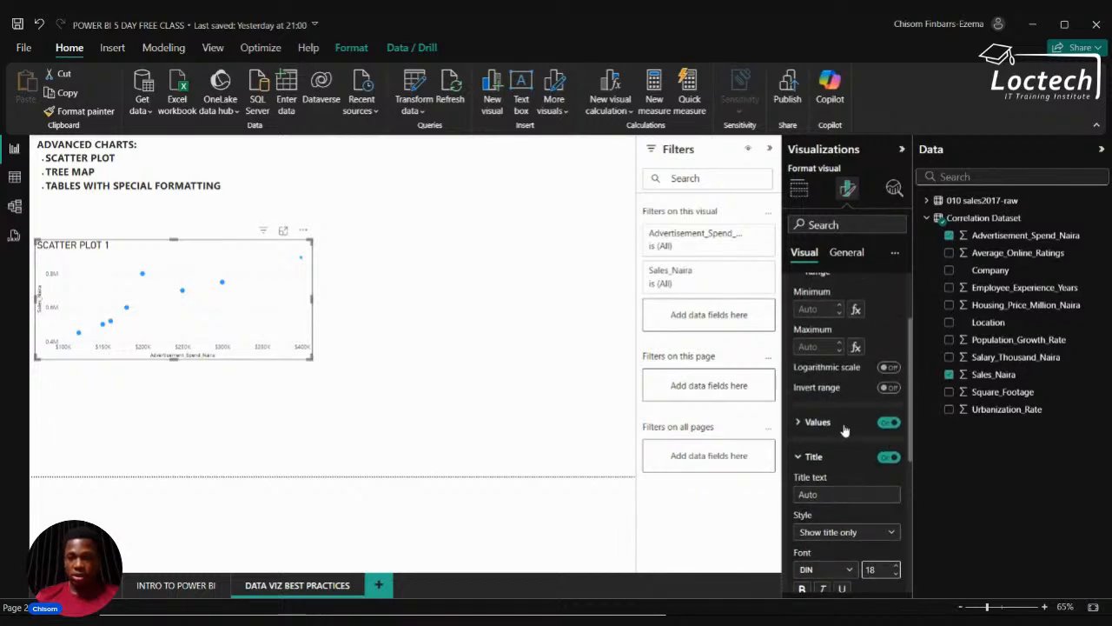
{"action": "left_click", "coordinate": [809, 455]}
{"action": "scroll", "coordinate": [809, 450], "scroll_direction": "up", "scroll_amount": 2}
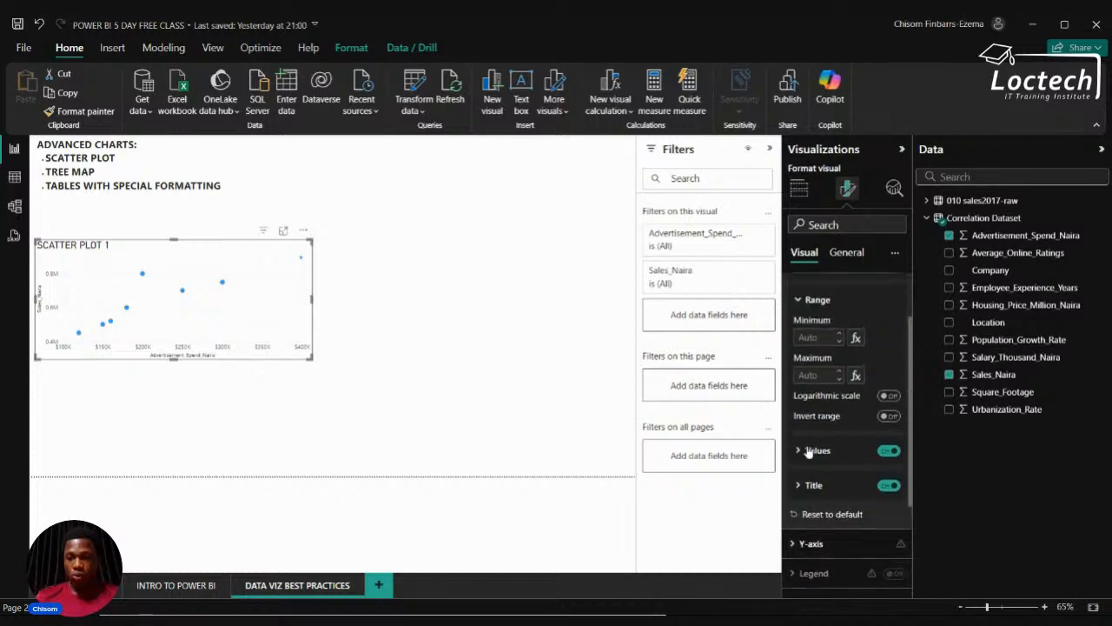
Set the Y-axis title's font size to 12 and make the scatter chart slightly taller.
{"action": "scroll", "coordinate": [811, 452], "scroll_direction": "down", "scroll_amount": 3}
{"action": "left_click", "coordinate": [813, 427]}
{"action": "scroll", "coordinate": [815, 438], "scroll_direction": "down", "scroll_amount": 2}
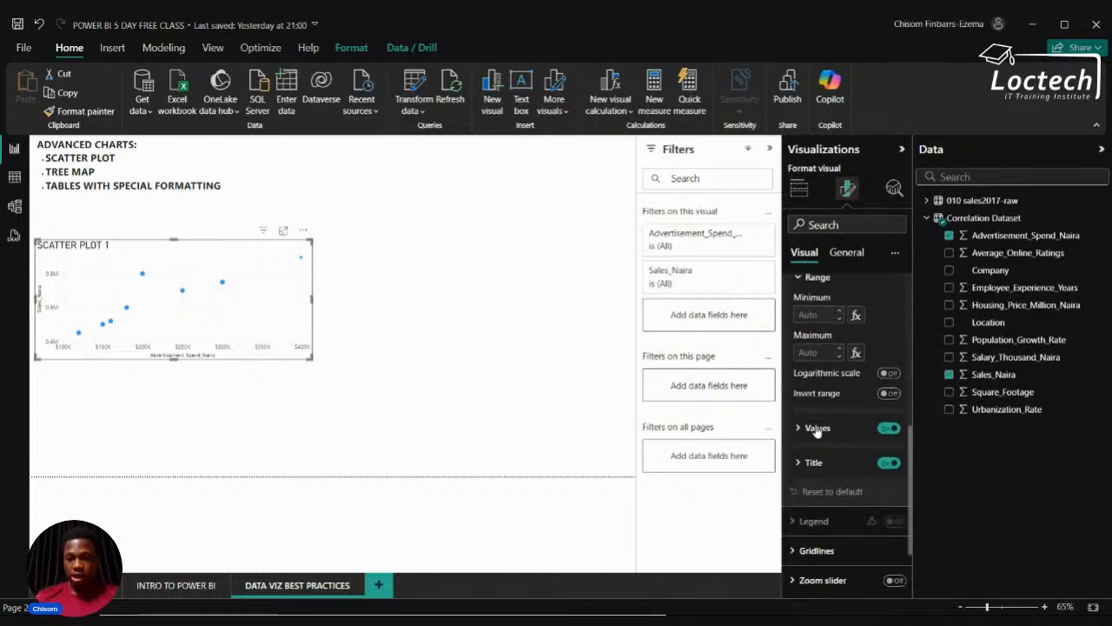
{"action": "left_click", "coordinate": [813, 457]}
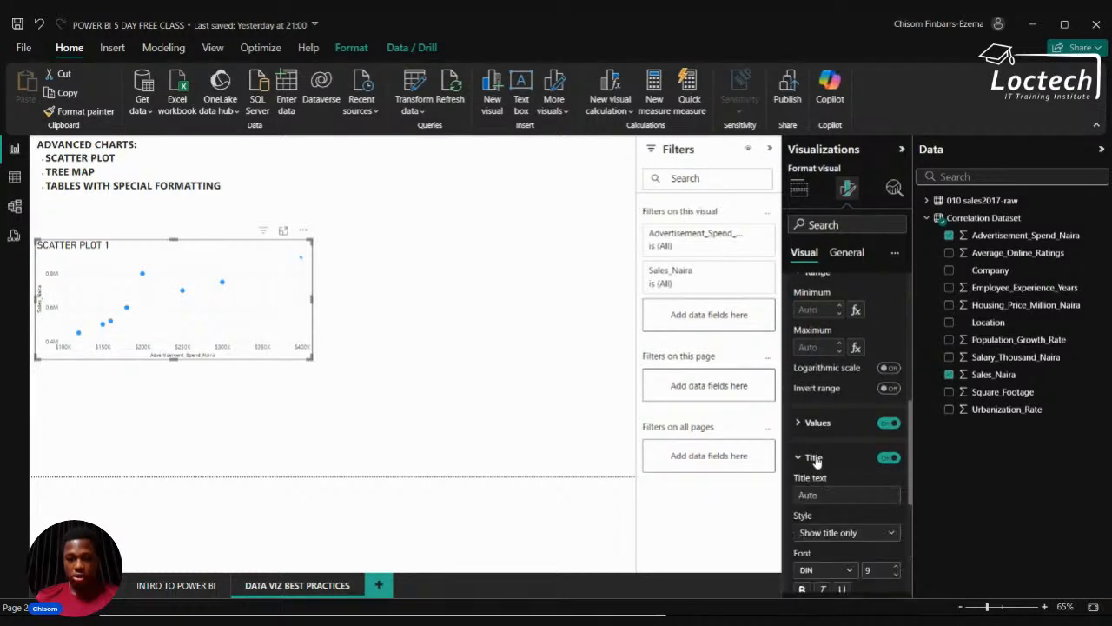
{"action": "scroll", "coordinate": [816, 460], "scroll_direction": "down", "scroll_amount": 2}
{"action": "scroll", "coordinate": [817, 462], "scroll_direction": "down", "scroll_amount": 1}
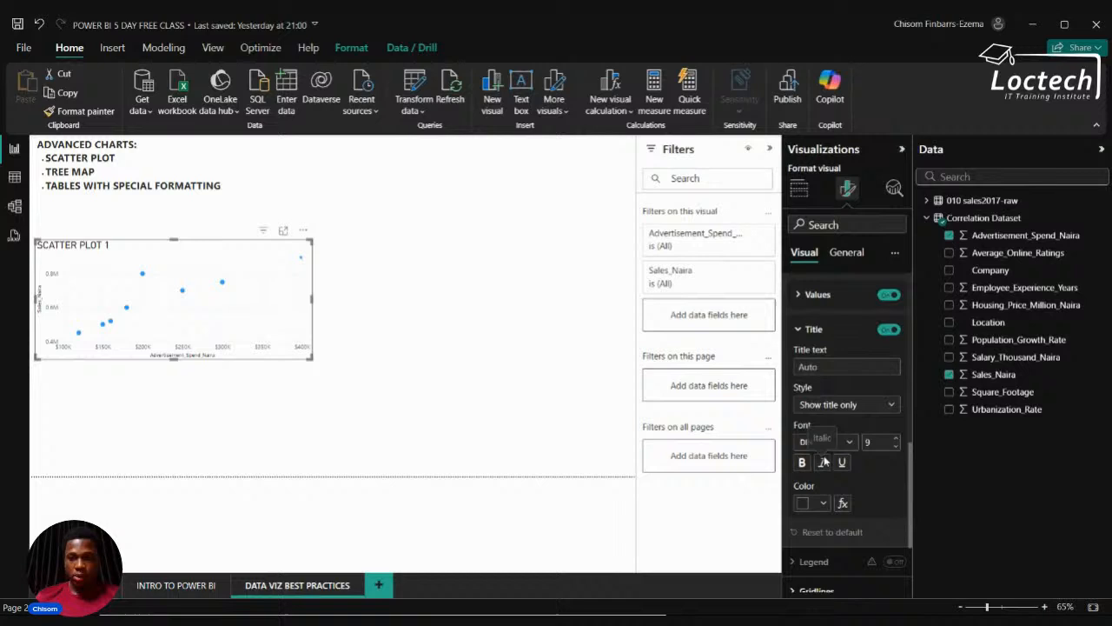
{"action": "left_click", "coordinate": [898, 439]}
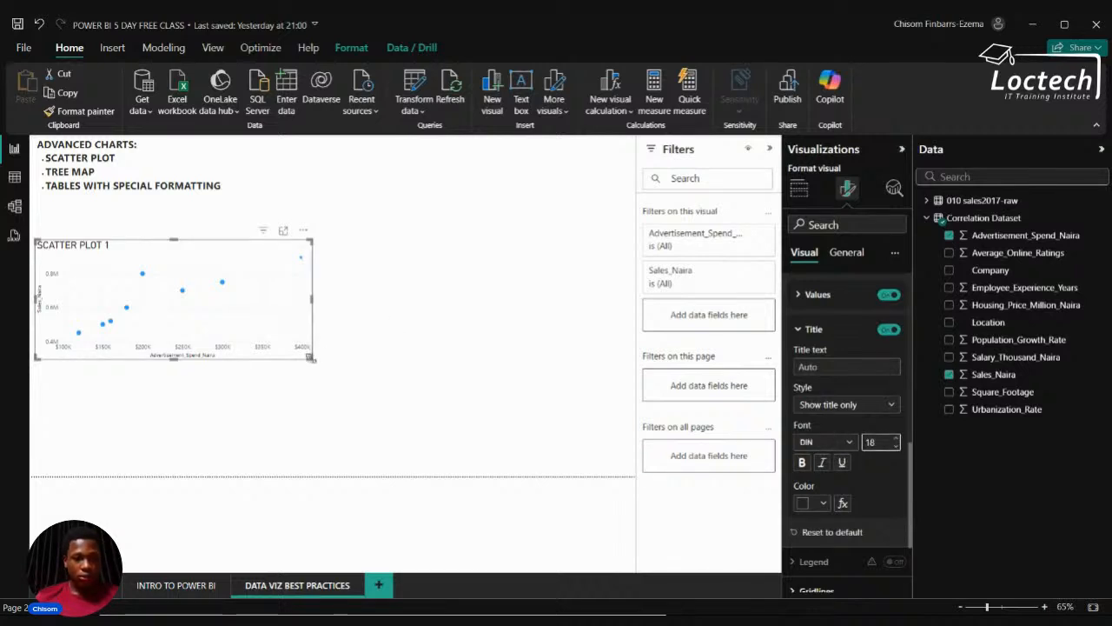
{"action": "mouse_move", "coordinate": [312, 358]}
{"action": "left_mouse_down"}
{"action": "mouse_move", "coordinate": [336, 391]}
{"action": "mouse_move", "coordinate": [363, 370]}
{"action": "mouse_move", "coordinate": [313, 378]}
{"action": "left_mouse_up"}
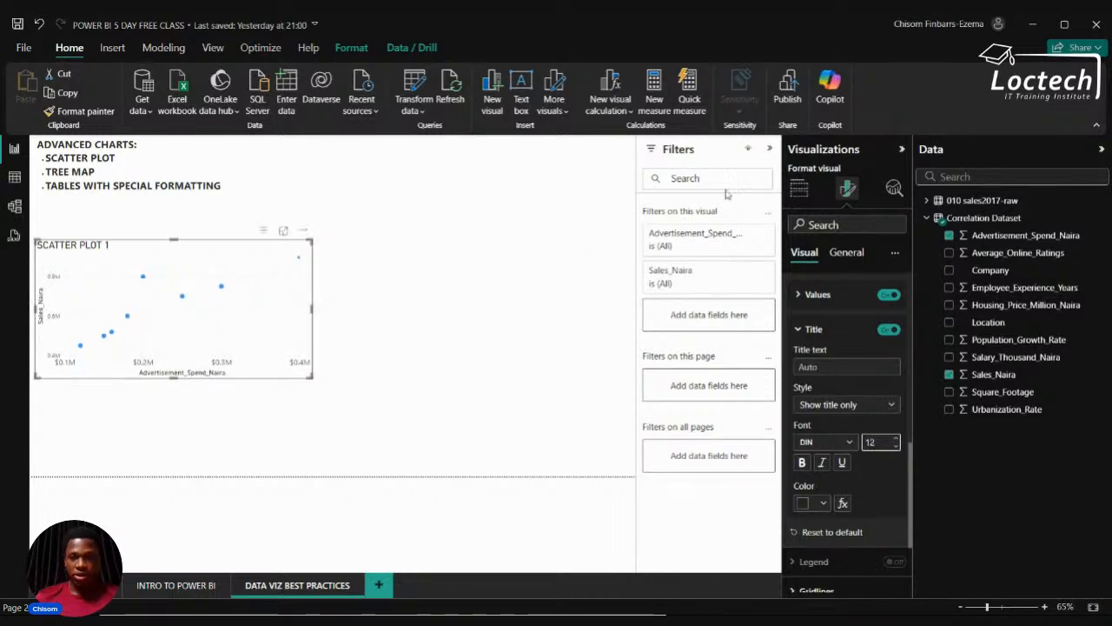
Enlarge the scatter chart slightly, then duplicate it and arrange both charts side by side directly below the ADVANCED CHARTS text.
{"action": "left_click", "coordinate": [799, 188]}
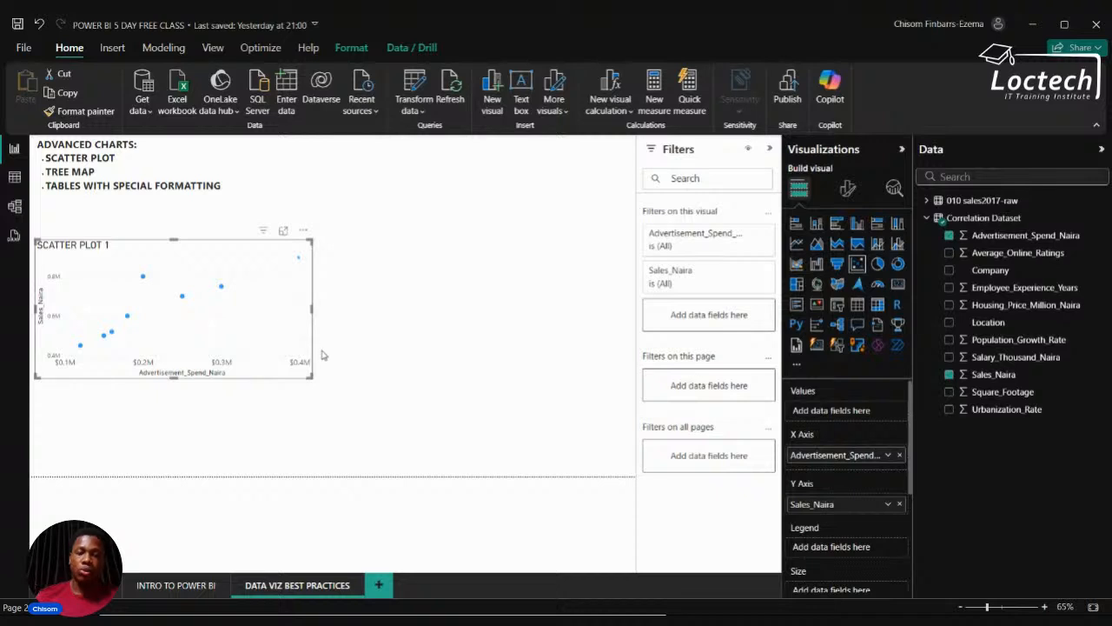
{"action": "left_click_drag", "start_coordinate": [314, 380], "coordinate": [329, 383]}
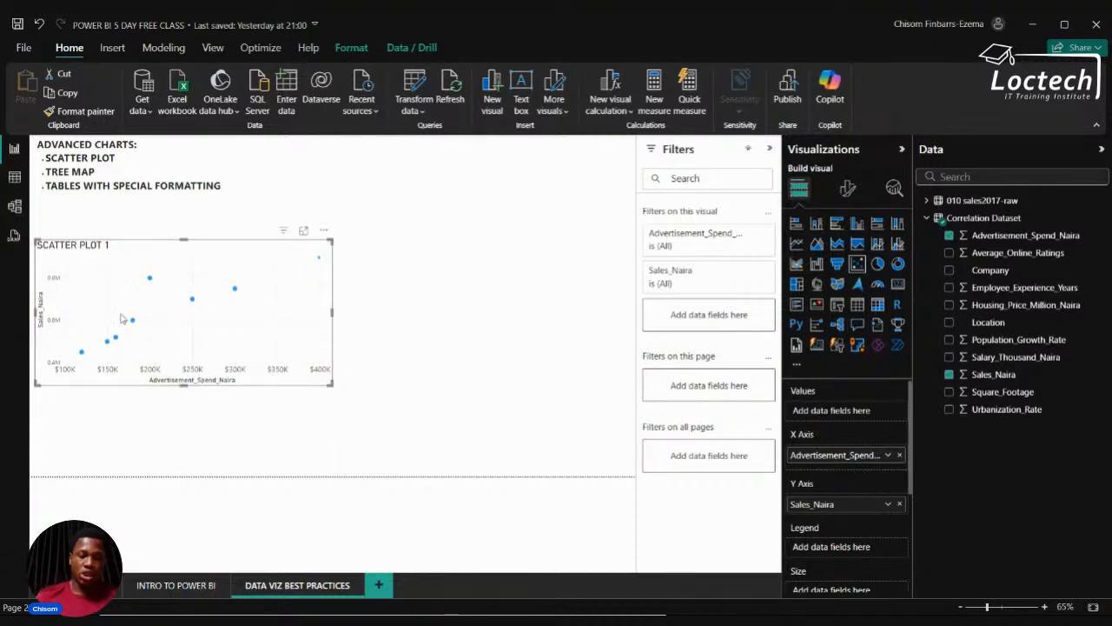
{"action": "key", "text": "ctrl+c"}
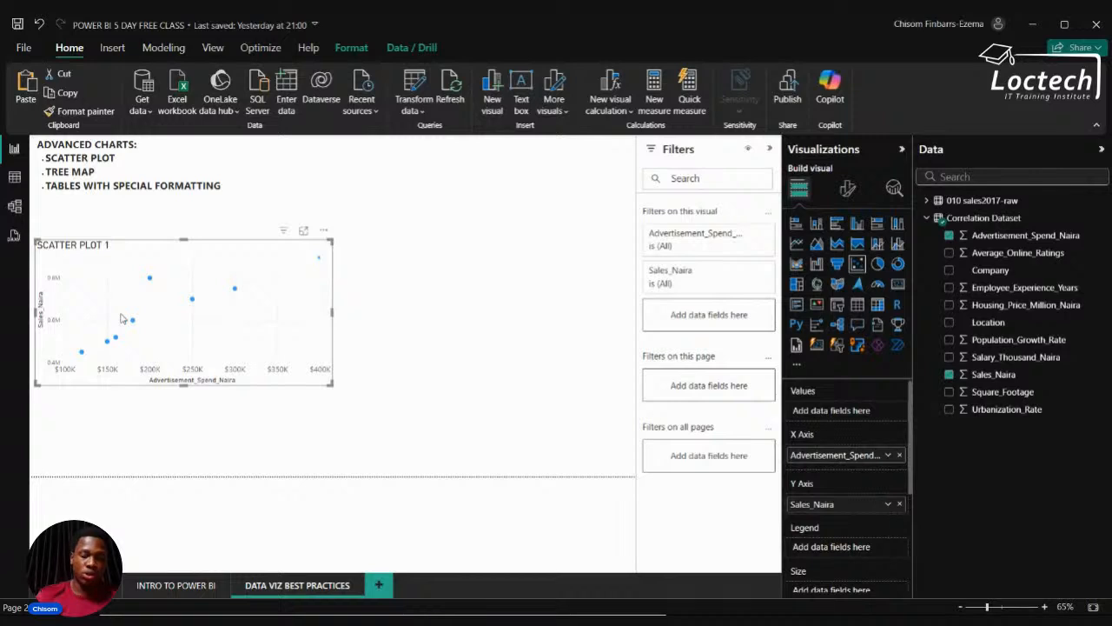
{"action": "key", "text": "ctrl+v"}
{"action": "left_click_drag", "start_coordinate": [270, 293], "coordinate": [546, 293]}
{"action": "left_click_drag", "start_coordinate": [321, 276], "coordinate": [317, 243]}
{"action": "left_click_drag", "start_coordinate": [424, 272], "coordinate": [424, 235]}
Change the title of the duplicated scatter chart to SCATTER PLOT 2.
{"action": "left_click", "coordinate": [847, 188]}
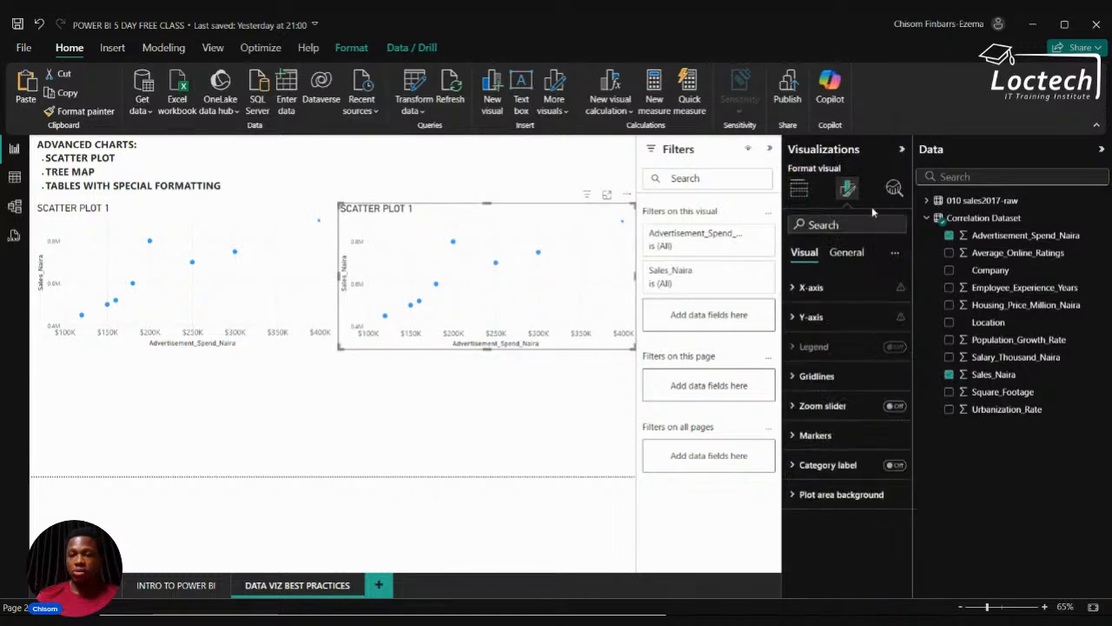
{"action": "left_click", "coordinate": [849, 252]}
{"action": "left_click", "coordinate": [835, 316]}
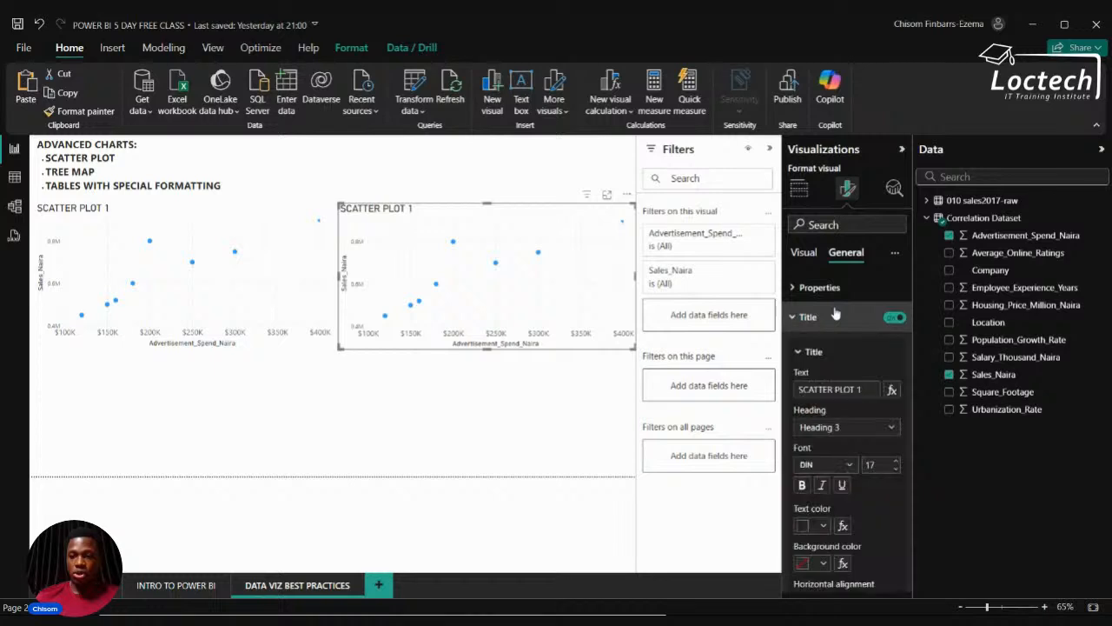
{"action": "left_click", "coordinate": [865, 387]}
{"action": "key", "text": "BackSpace"}
{"action": "type", "text": "2"}
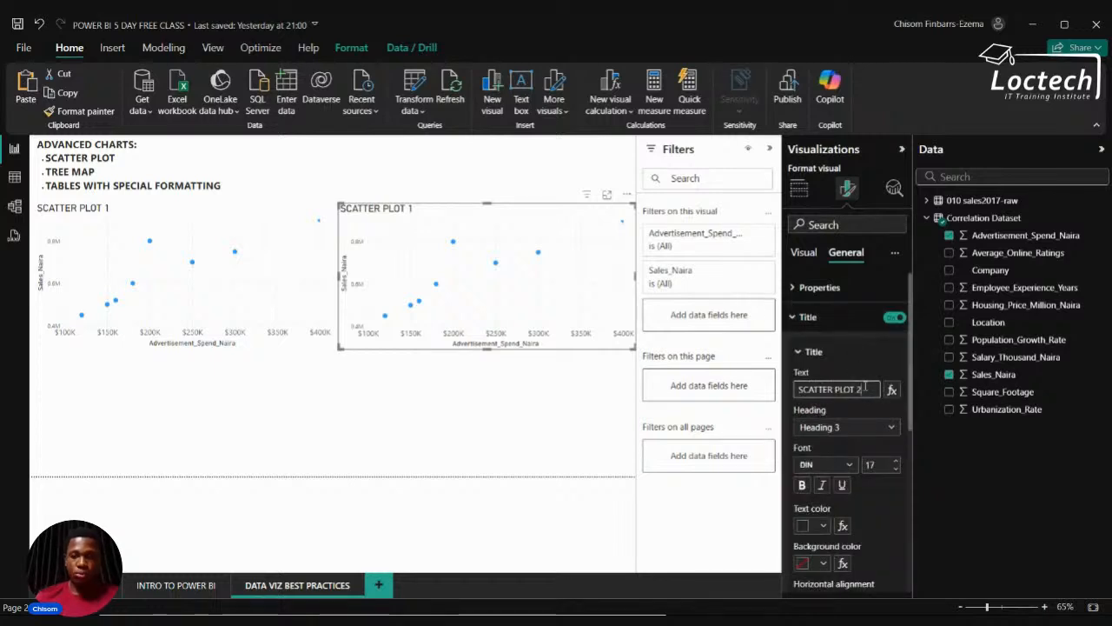
Replace SCATTER PLOT 2's fields with Average_Online_Ratings on the X axis and Employee_Experience_Years on the Y axis.
{"action": "left_click", "coordinate": [801, 191]}
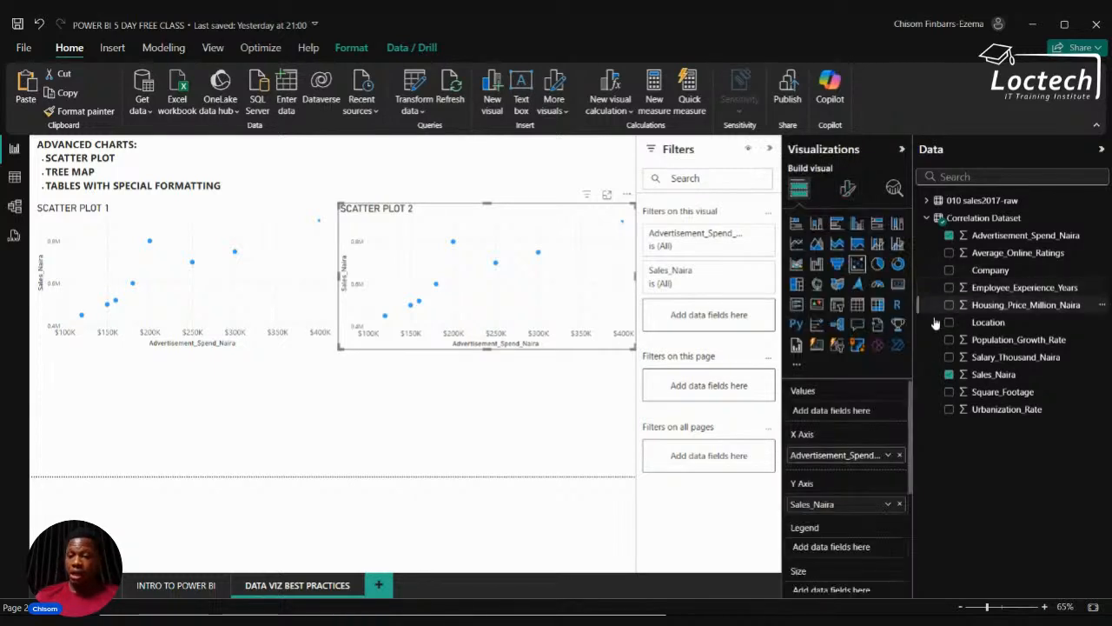
{"action": "left_click", "coordinate": [900, 454]}
{"action": "left_click", "coordinate": [899, 498]}
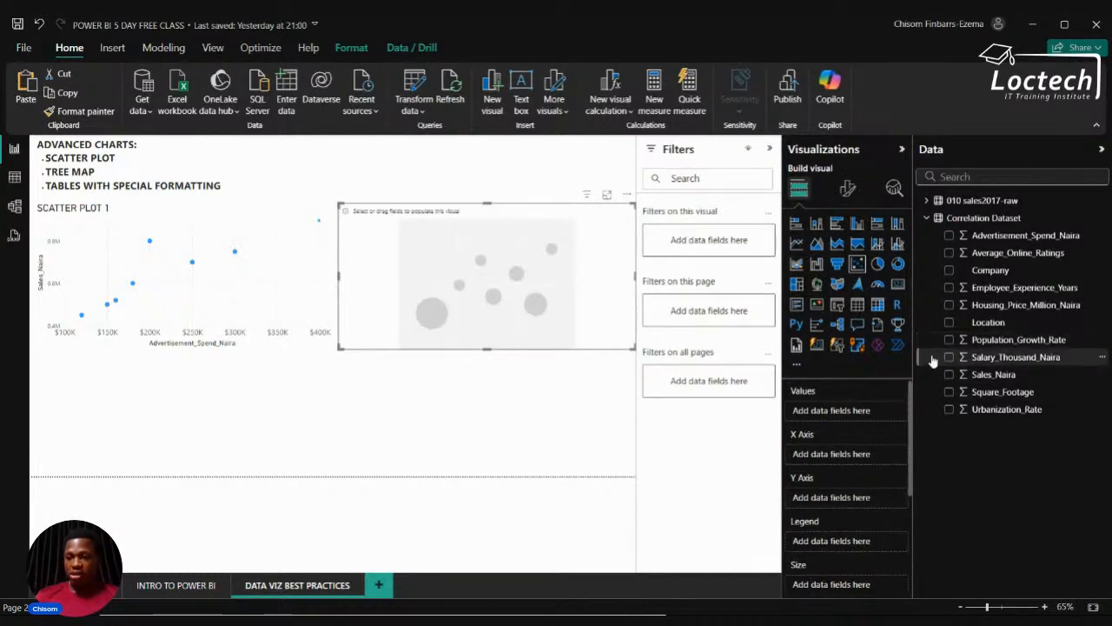
{"action": "left_click", "coordinate": [948, 253]}
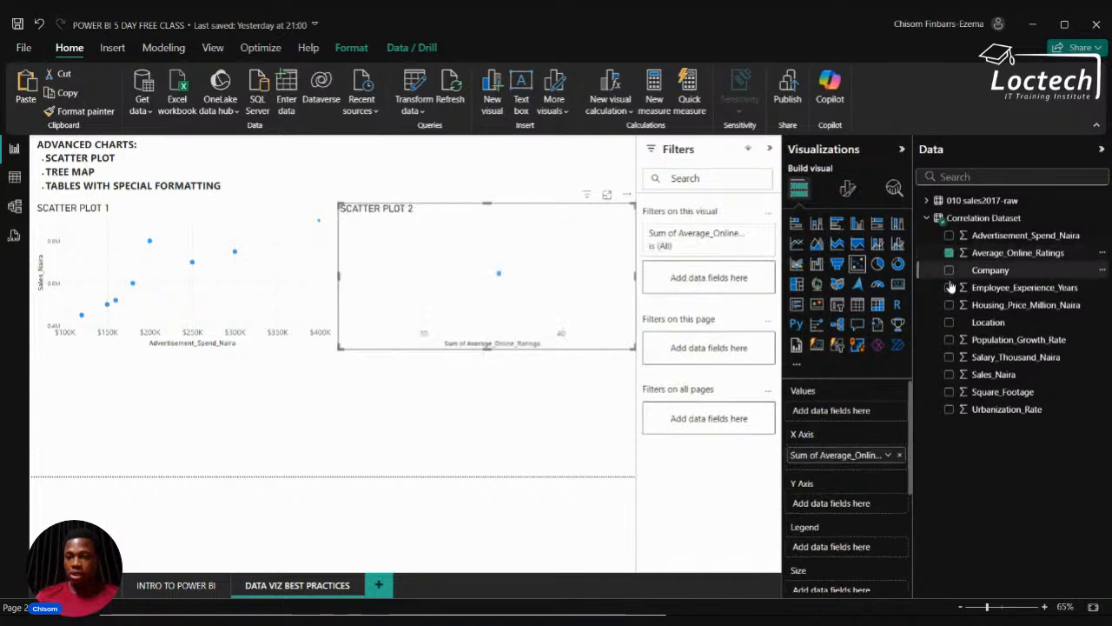
{"action": "left_click", "coordinate": [948, 288]}
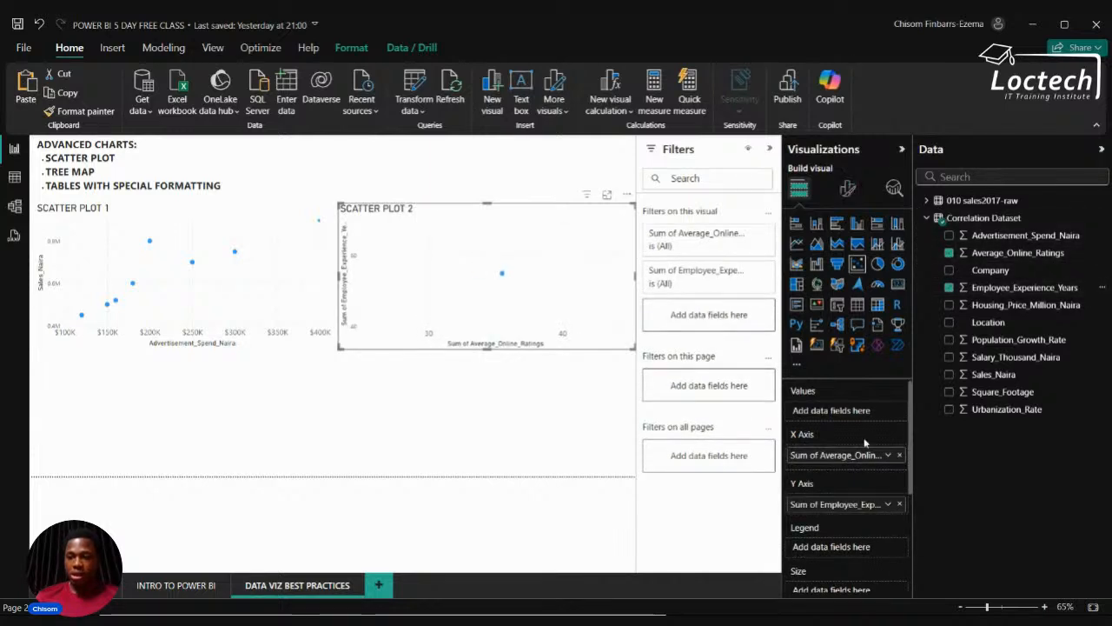
Set both the Average_Online_Ratings and Employee_Experience_Years fields of SCATTER PLOT 2 to Don't summarize.
{"action": "left_click", "coordinate": [888, 455]}
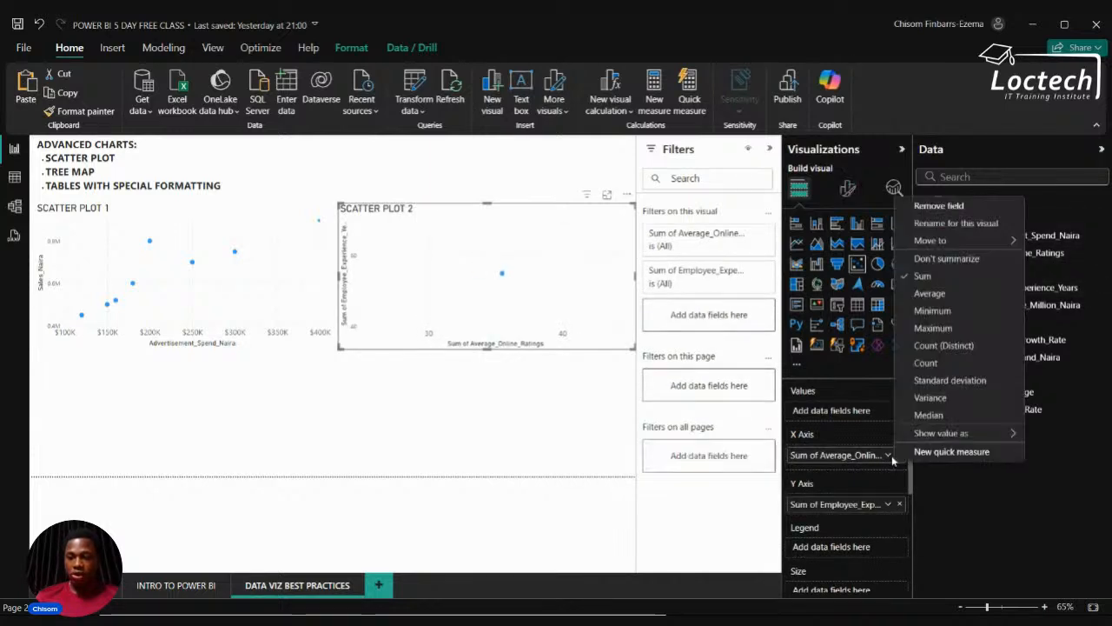
{"action": "left_click", "coordinate": [923, 257]}
{"action": "left_click", "coordinate": [888, 504]}
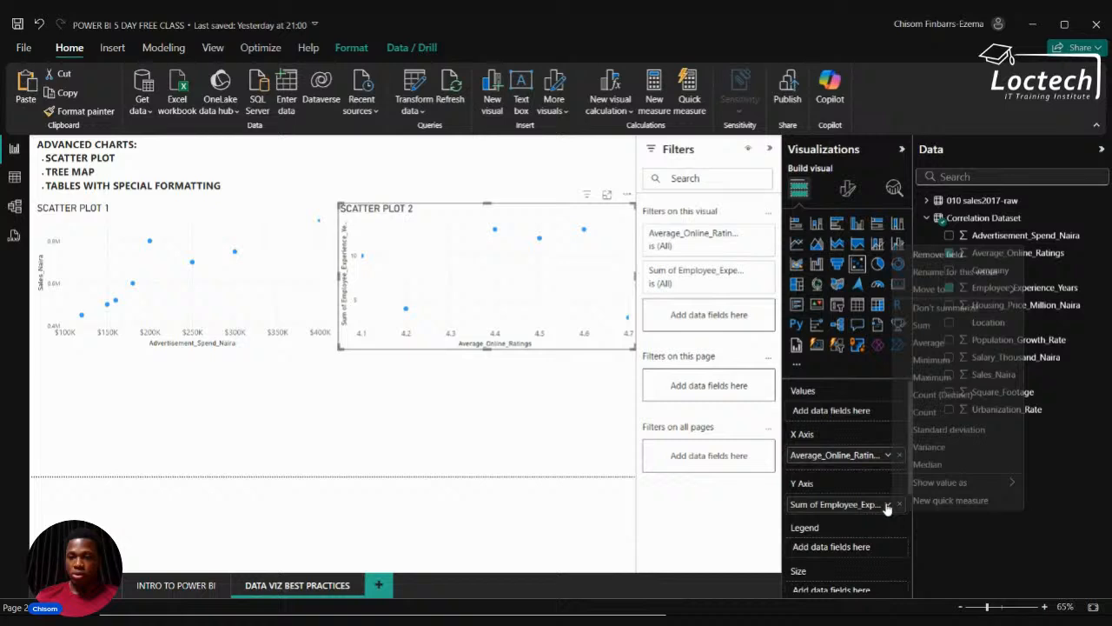
{"action": "left_click", "coordinate": [947, 309]}
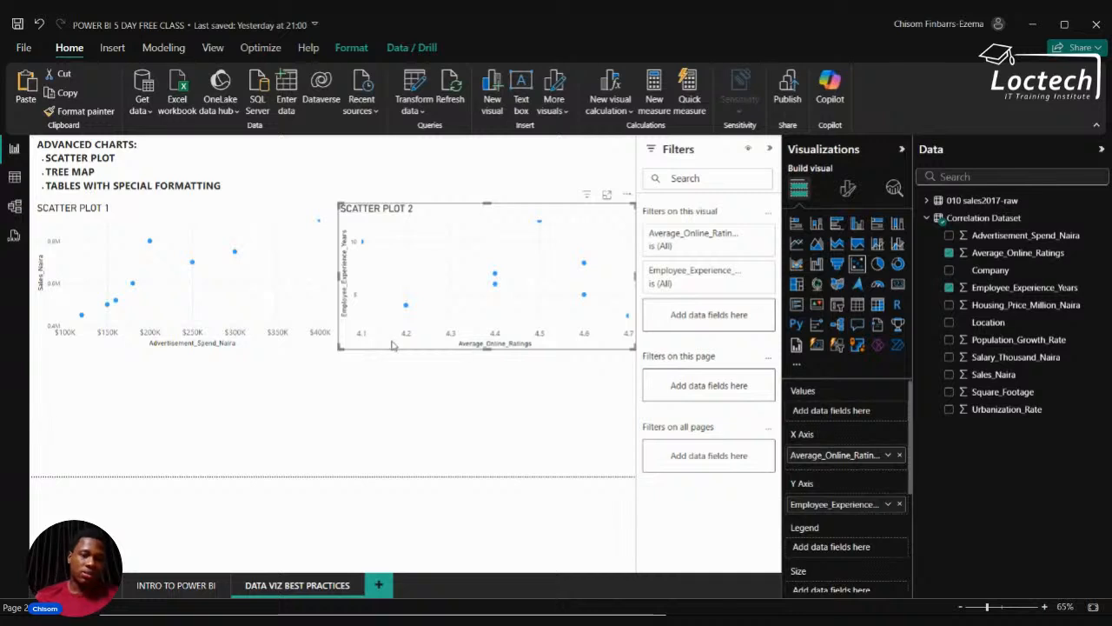
{"action": "left_click", "coordinate": [196, 420]}
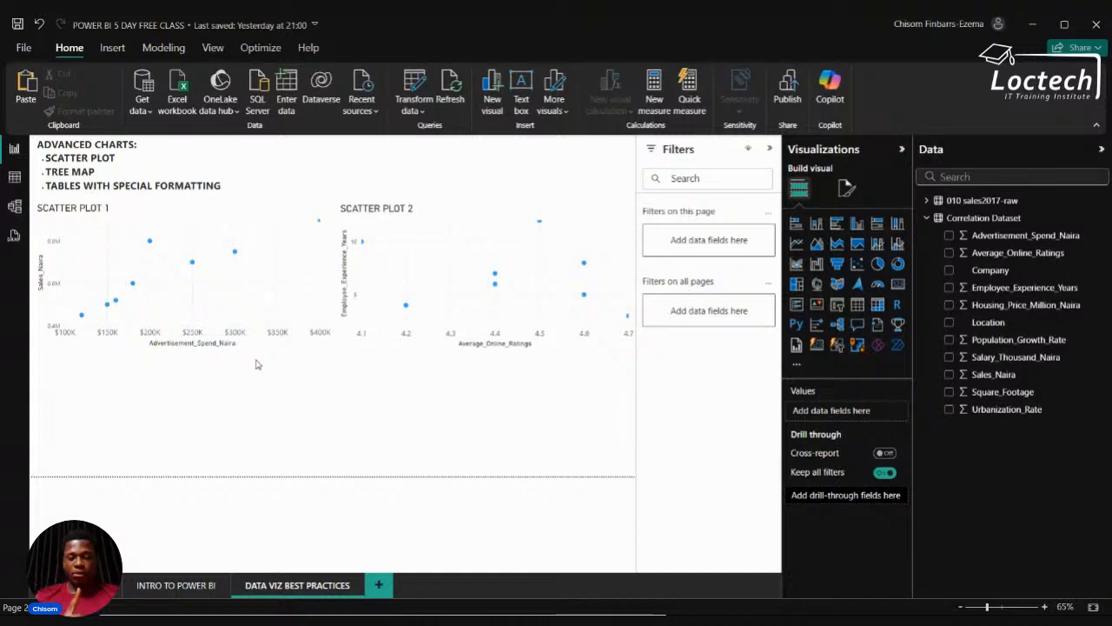
Make the Revenue by Products chart on the INTRO TO POWER BI page slightly taller by extending its upper and lower edges.
{"action": "left_click", "coordinate": [169, 580]}
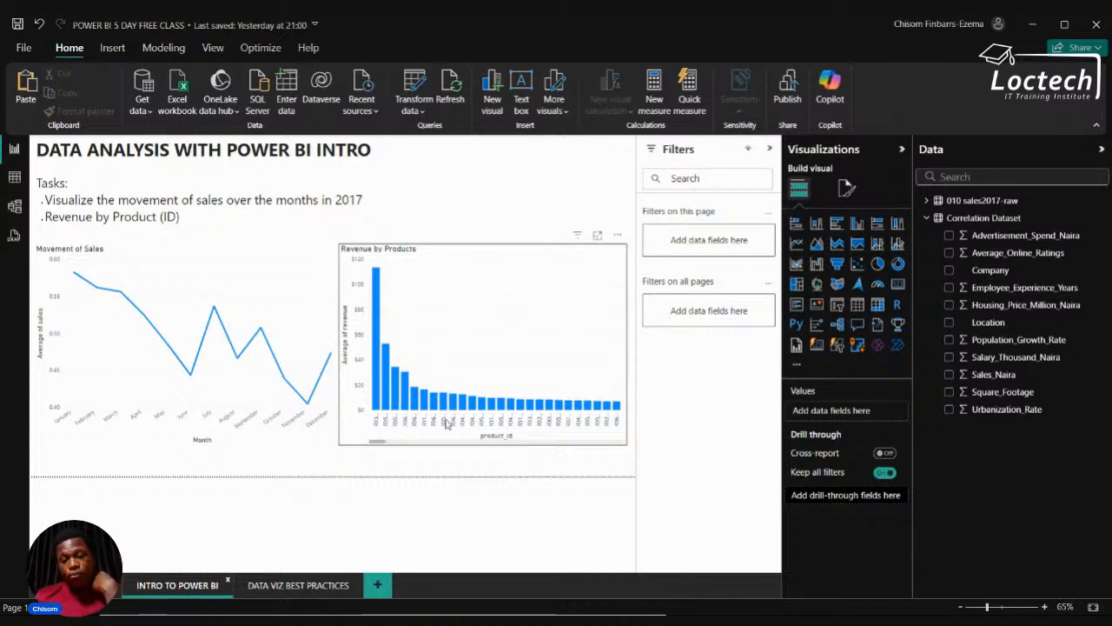
{"action": "left_click", "coordinate": [520, 383]}
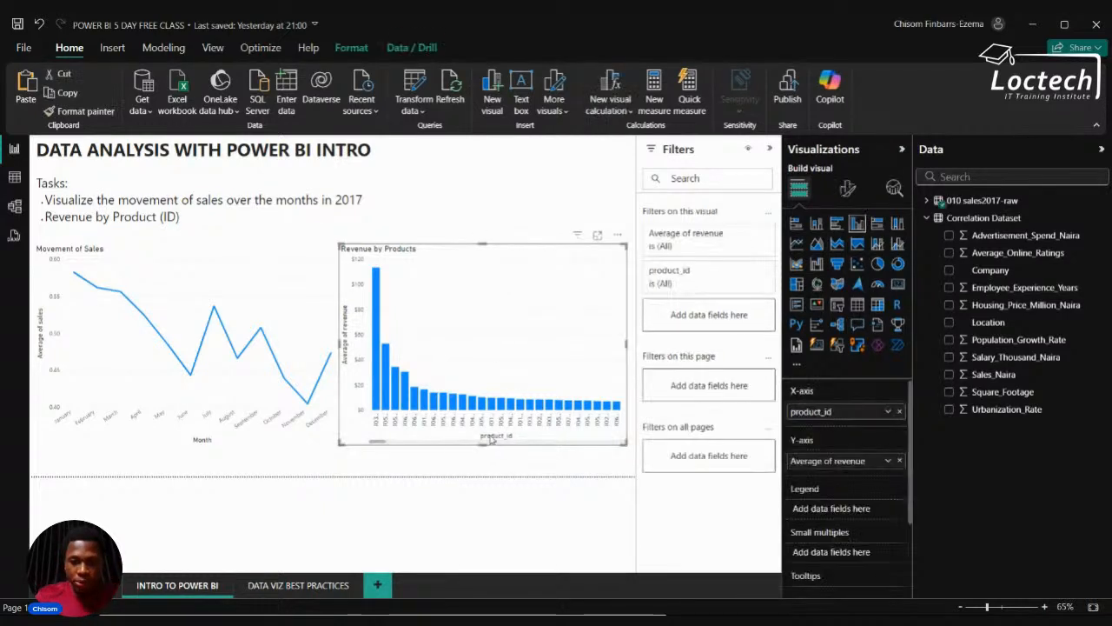
{"action": "left_click_drag", "start_coordinate": [485, 444], "coordinate": [486, 477]}
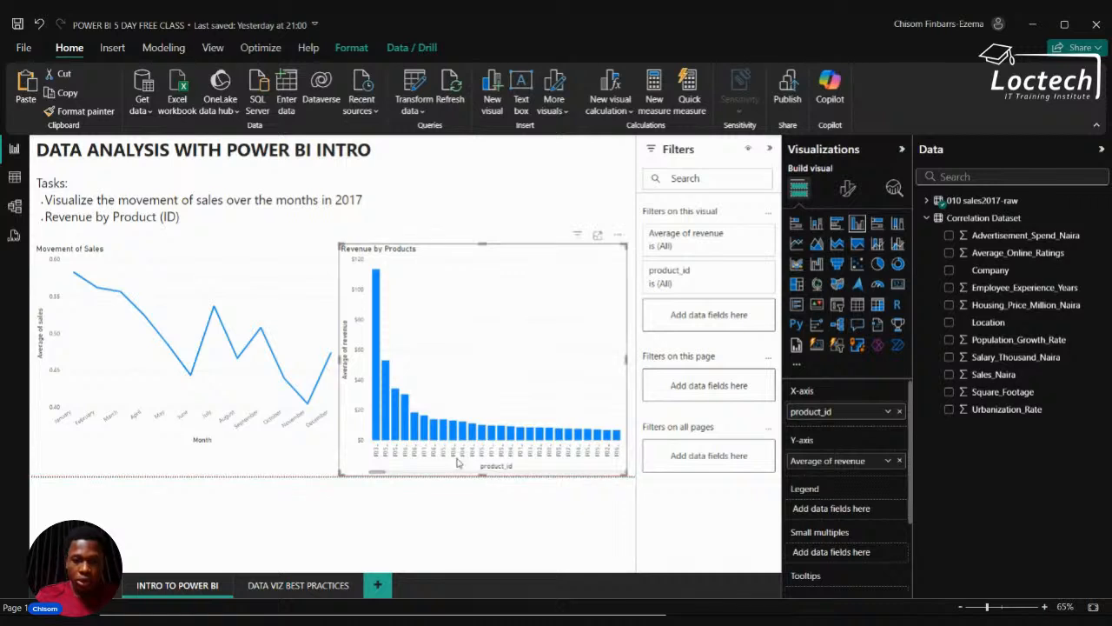
{"action": "left_click_drag", "start_coordinate": [483, 245], "coordinate": [467, 226]}
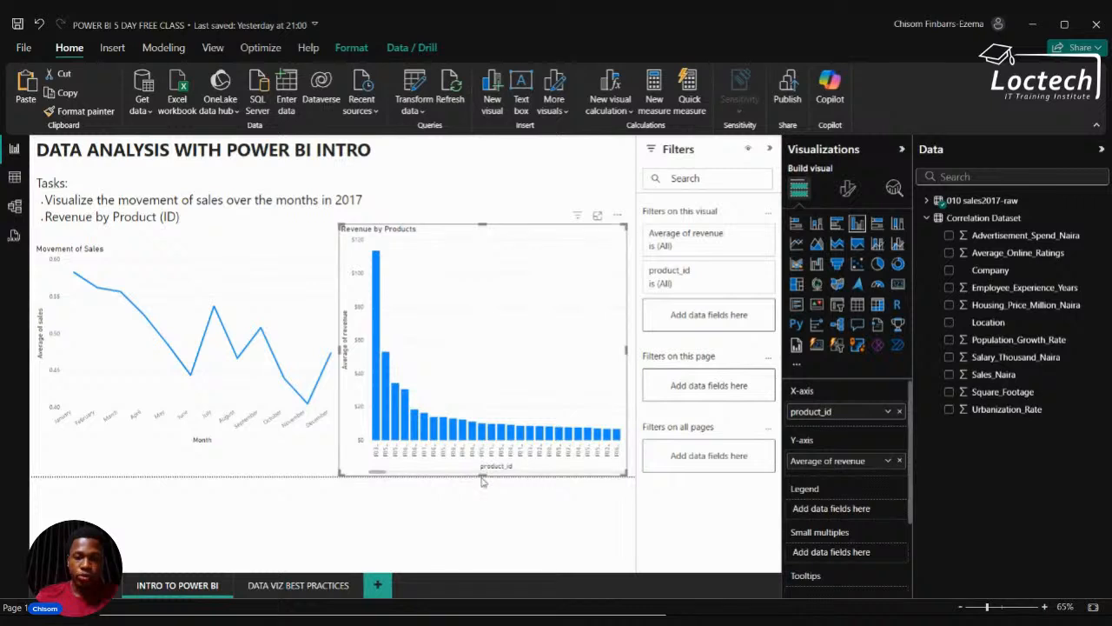
{"action": "left_click_drag", "start_coordinate": [484, 480], "coordinate": [482, 455]}
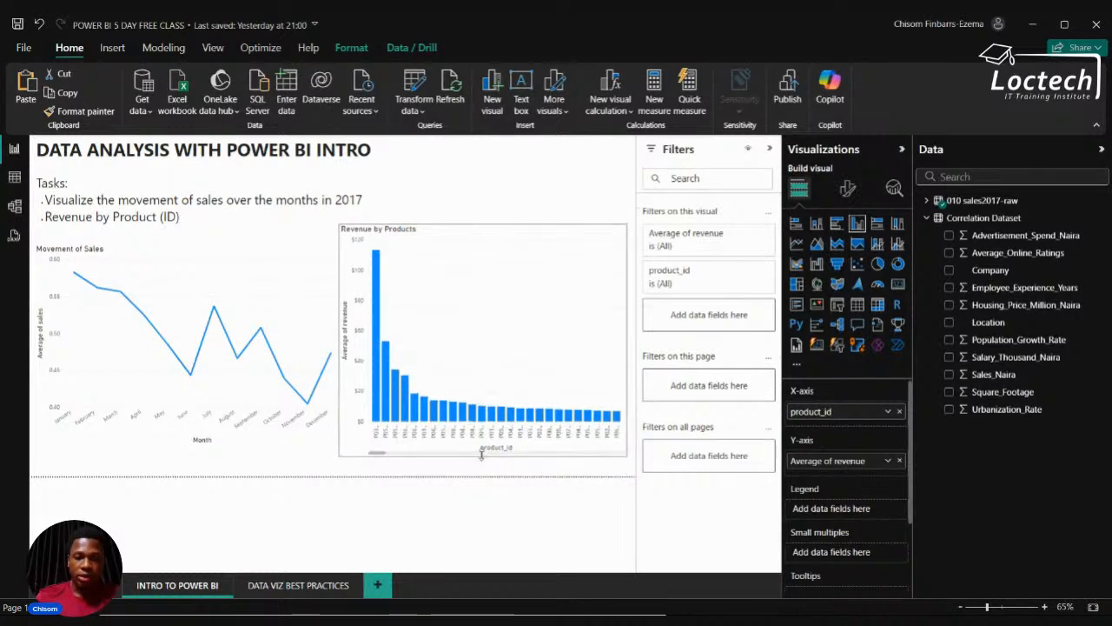
{"action": "mouse_move", "coordinate": [380, 454]}
{"action": "left_mouse_down"}
{"action": "mouse_move", "coordinate": [545, 446]}
{"action": "mouse_move", "coordinate": [383, 444]}
{"action": "left_mouse_up"}
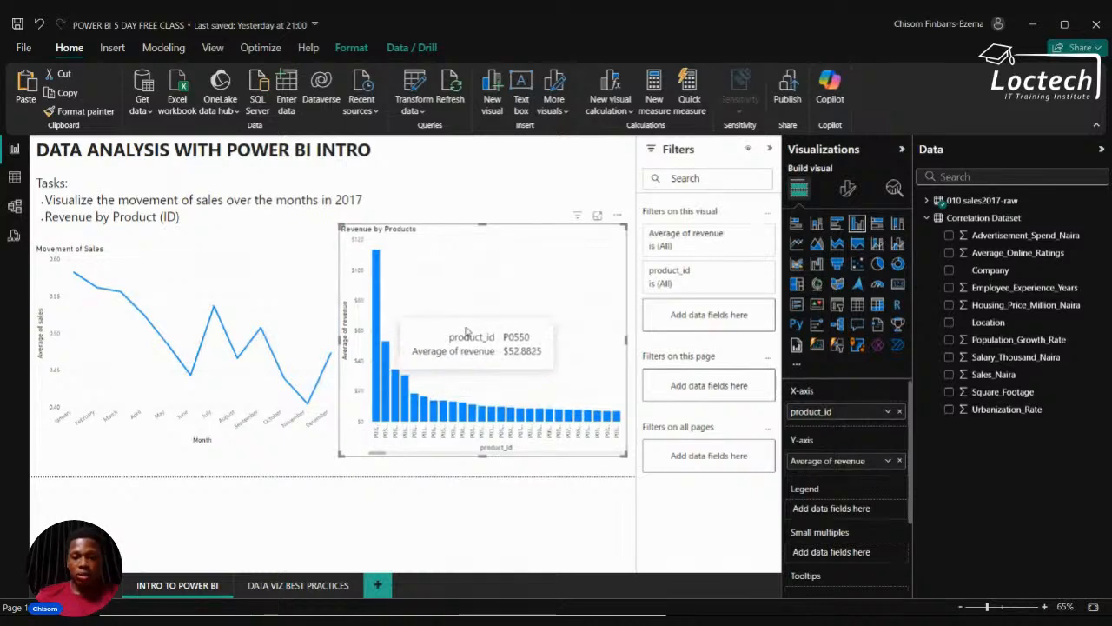
{"action": "left_click", "coordinate": [364, 474]}
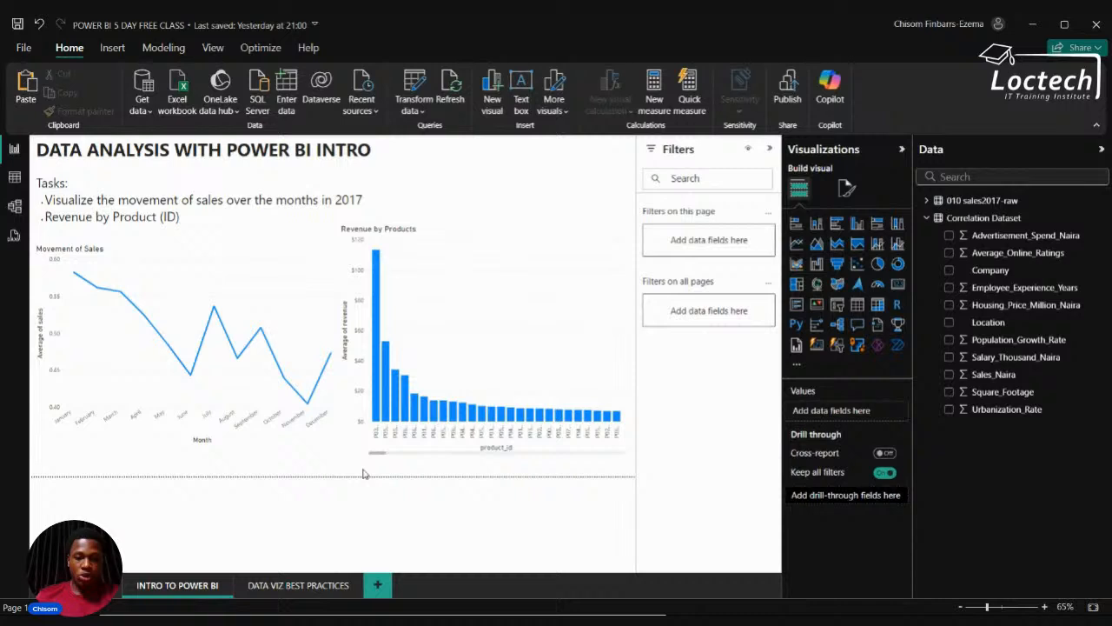
Return to the DATA VIZ BEST PRACTICES page and load the 003 producthierarchy.csv file into the Power Query Editor as a Text/CSV source.
{"action": "left_click", "coordinate": [278, 585]}
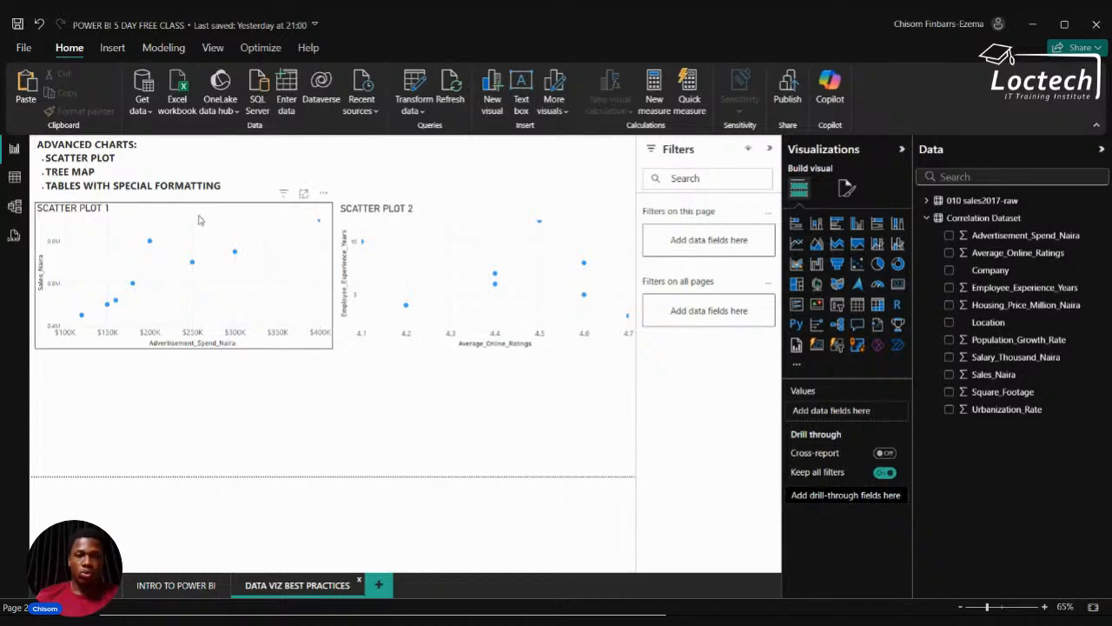
{"action": "left_click", "coordinate": [143, 102]}
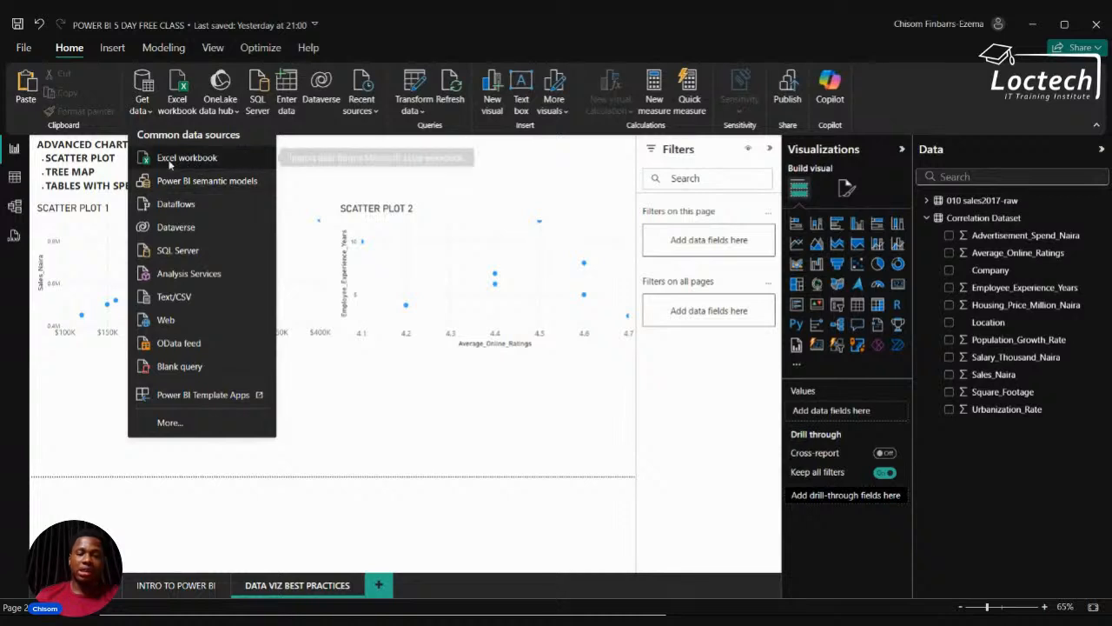
{"action": "left_click", "coordinate": [186, 295]}
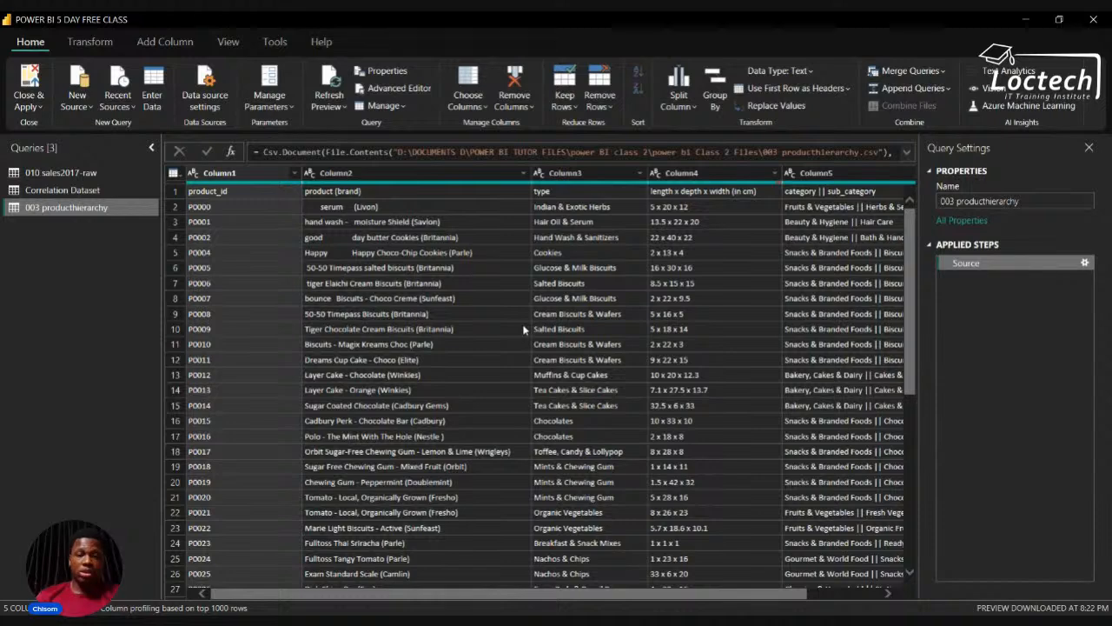
Look through the columns of the 003 producthierarchy query and promote its first row to headers.
{"action": "scroll", "coordinate": [524, 328], "scroll_direction": "right", "scroll_amount": 3}
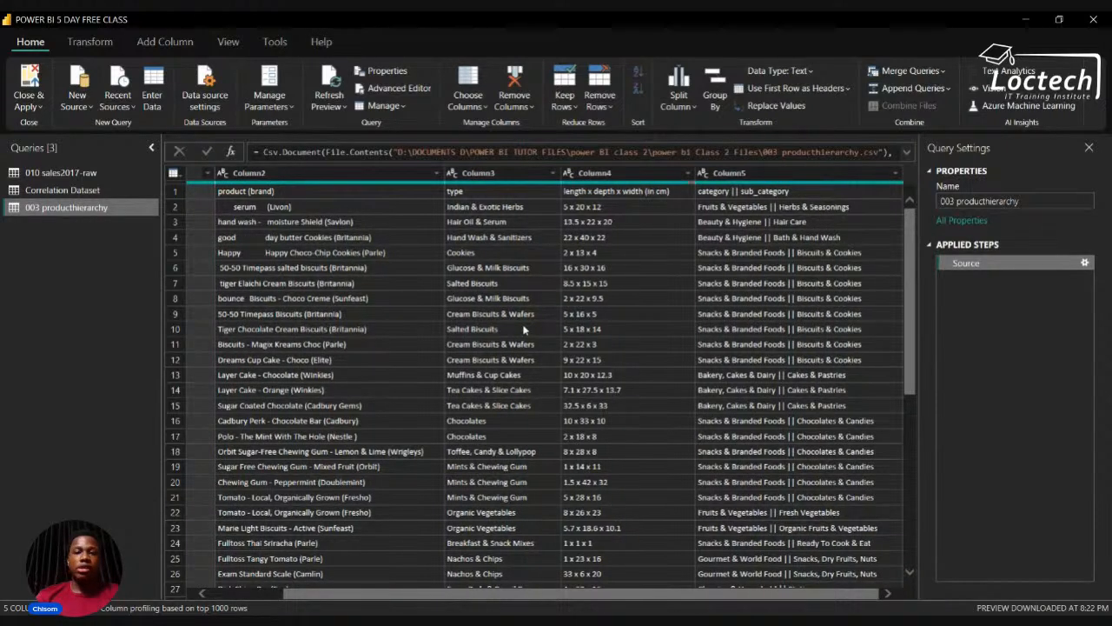
{"action": "scroll", "coordinate": [524, 328], "scroll_direction": "left", "scroll_amount": 3}
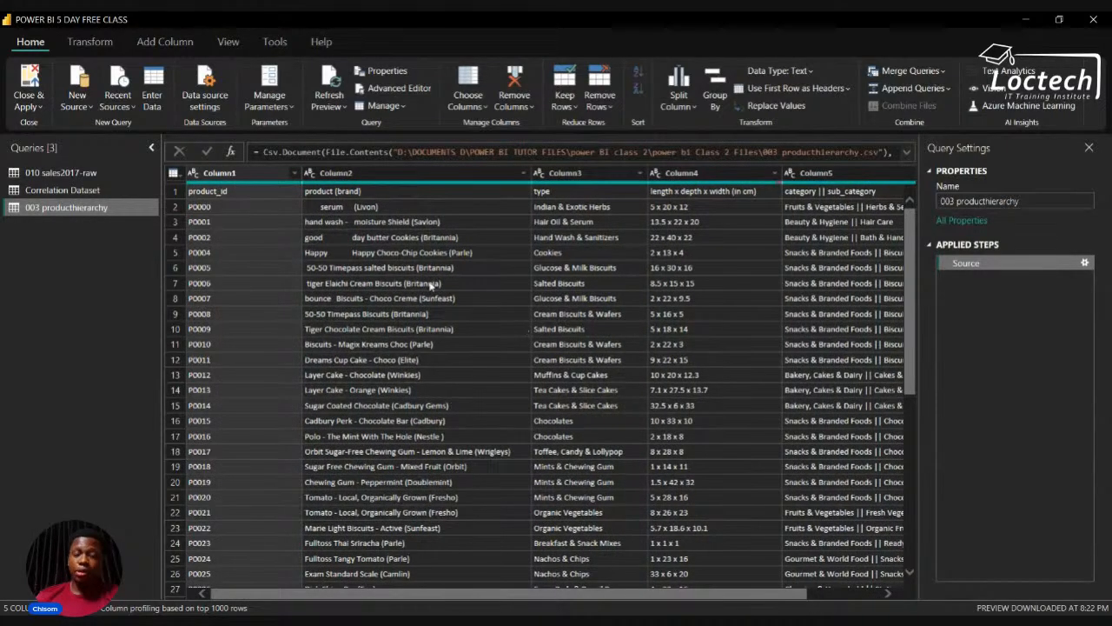
{"action": "left_click", "coordinate": [122, 176]}
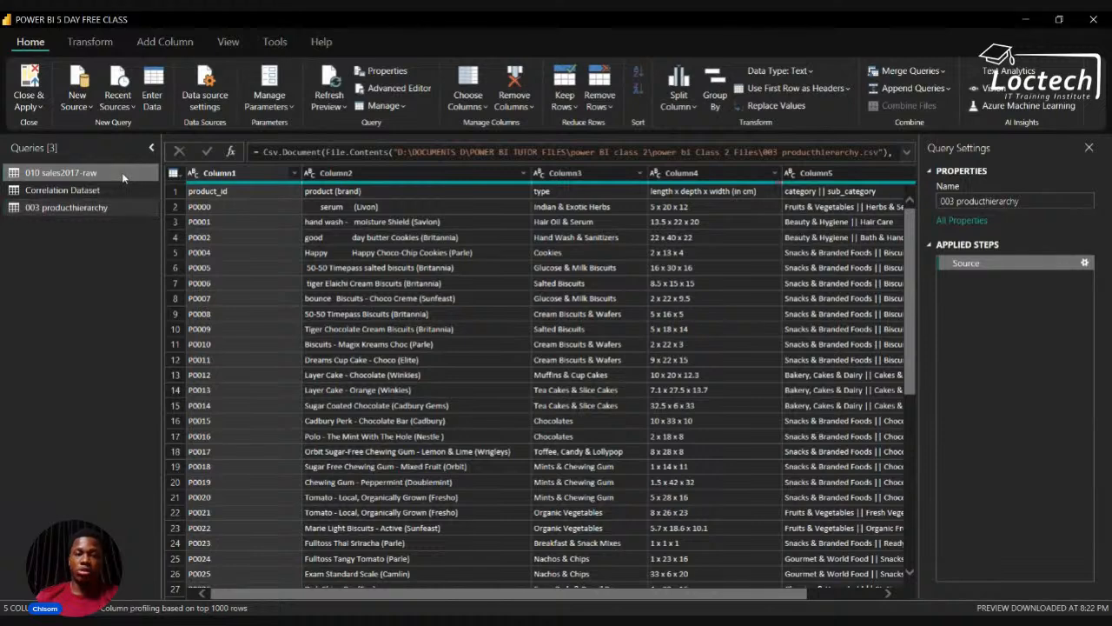
{"action": "left_click", "coordinate": [114, 213]}
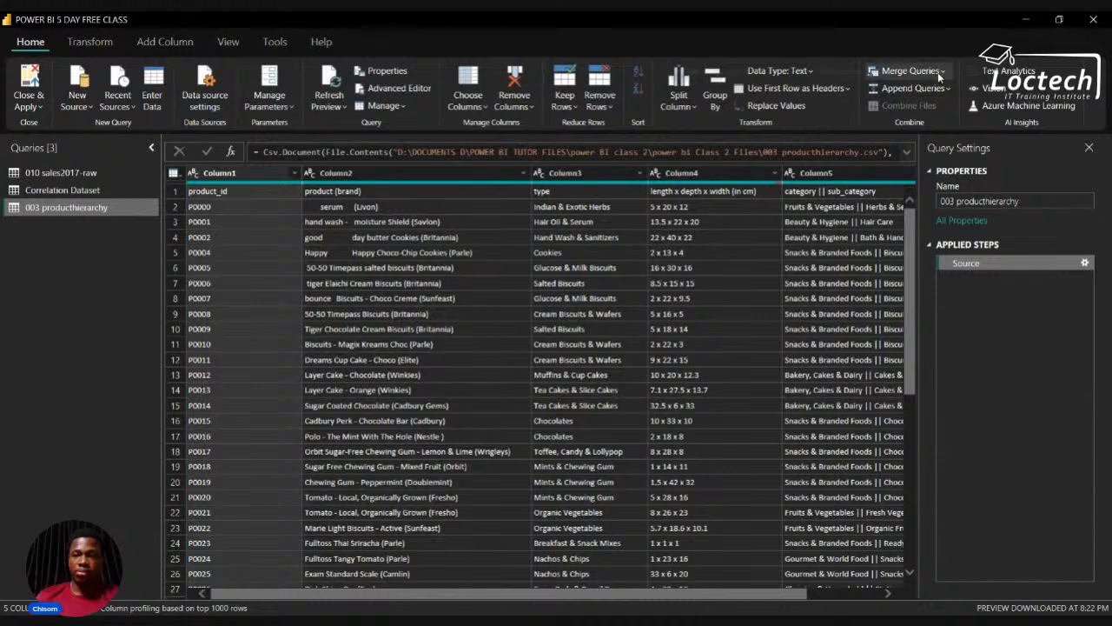
{"action": "left_click", "coordinate": [847, 89]}
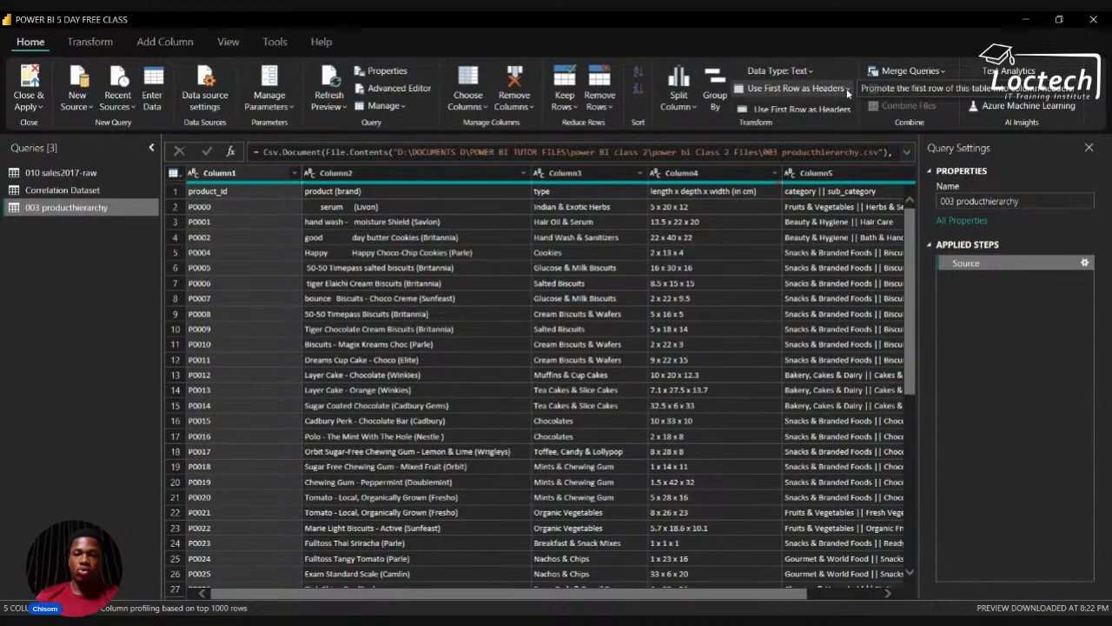
{"action": "left_click", "coordinate": [805, 114]}
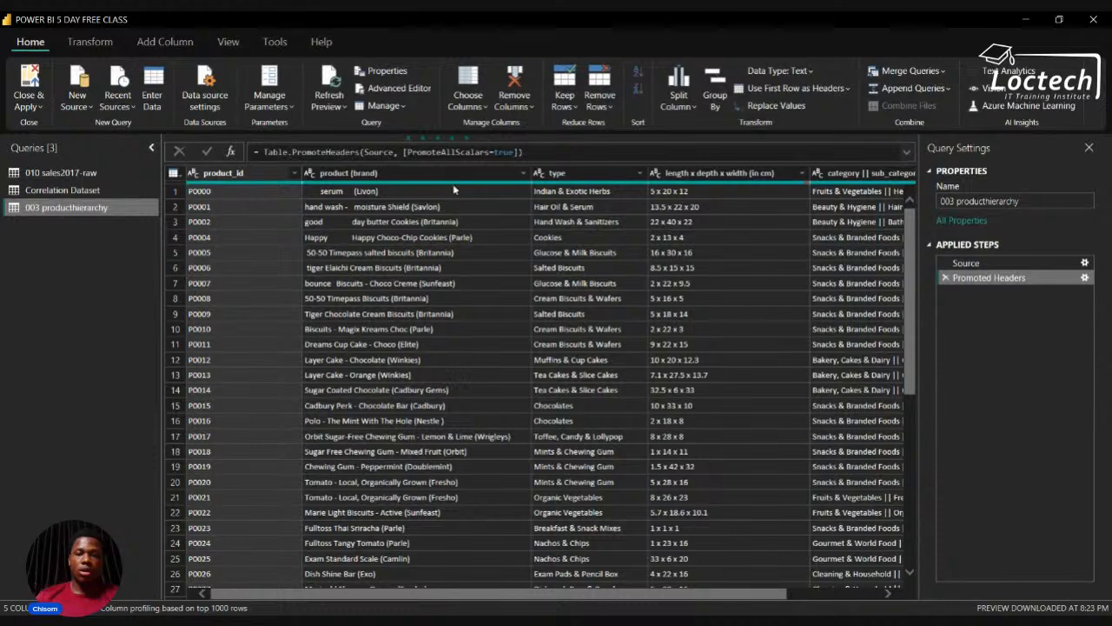
Trim the text in the product (brand) column and compare the data before and after the trim.
{"action": "left_click", "coordinate": [379, 173]}
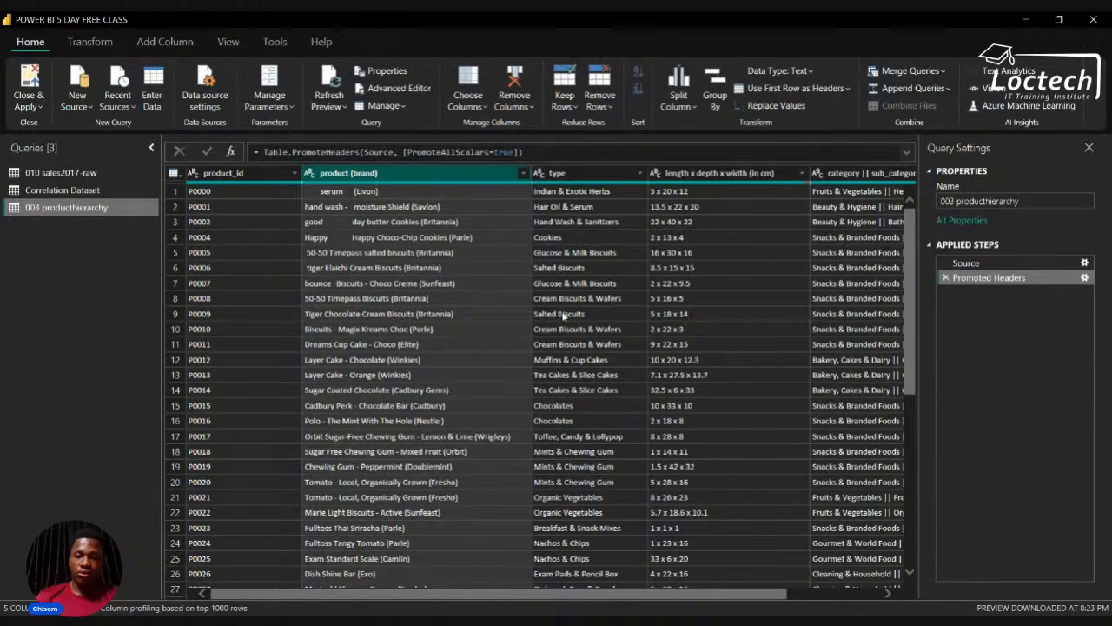
{"action": "left_click", "coordinate": [658, 356]}
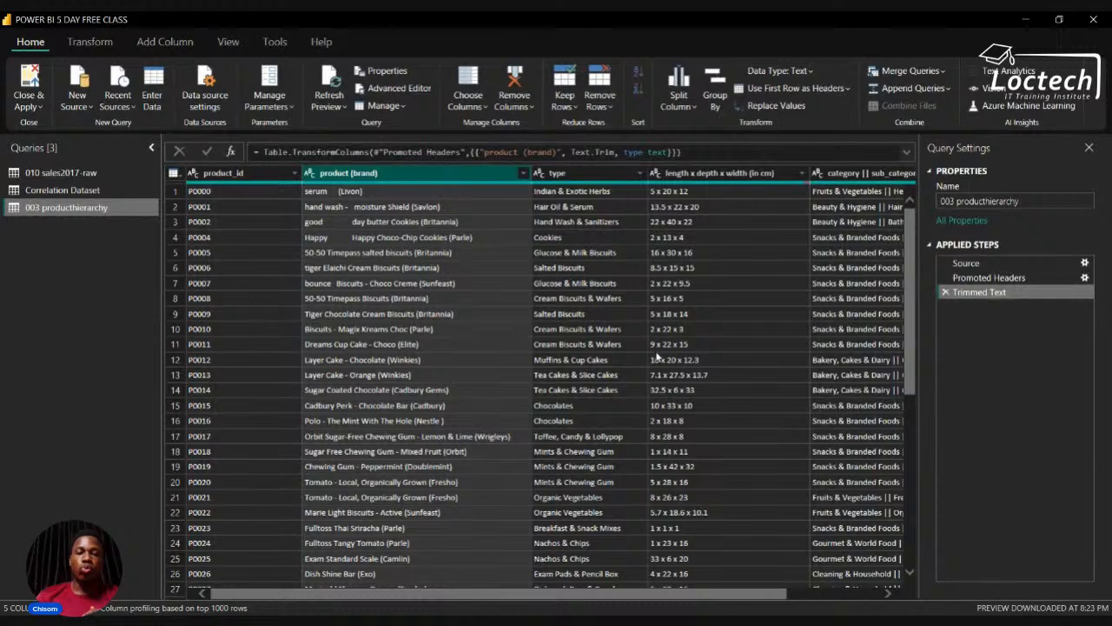
{"action": "left_click", "coordinate": [1002, 276]}
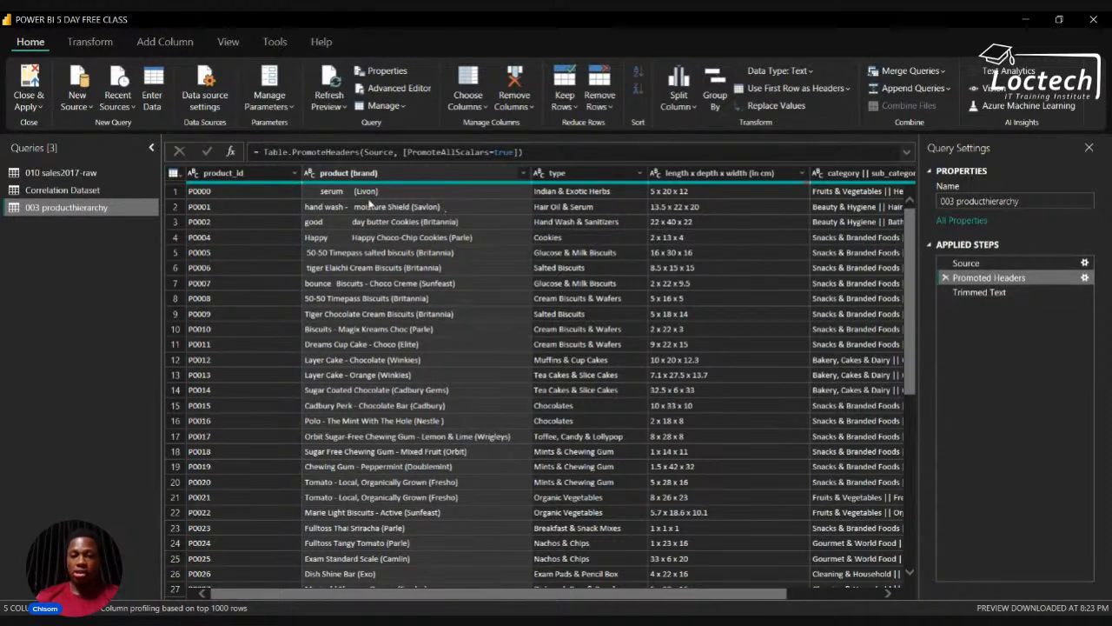
{"action": "left_click", "coordinate": [999, 292]}
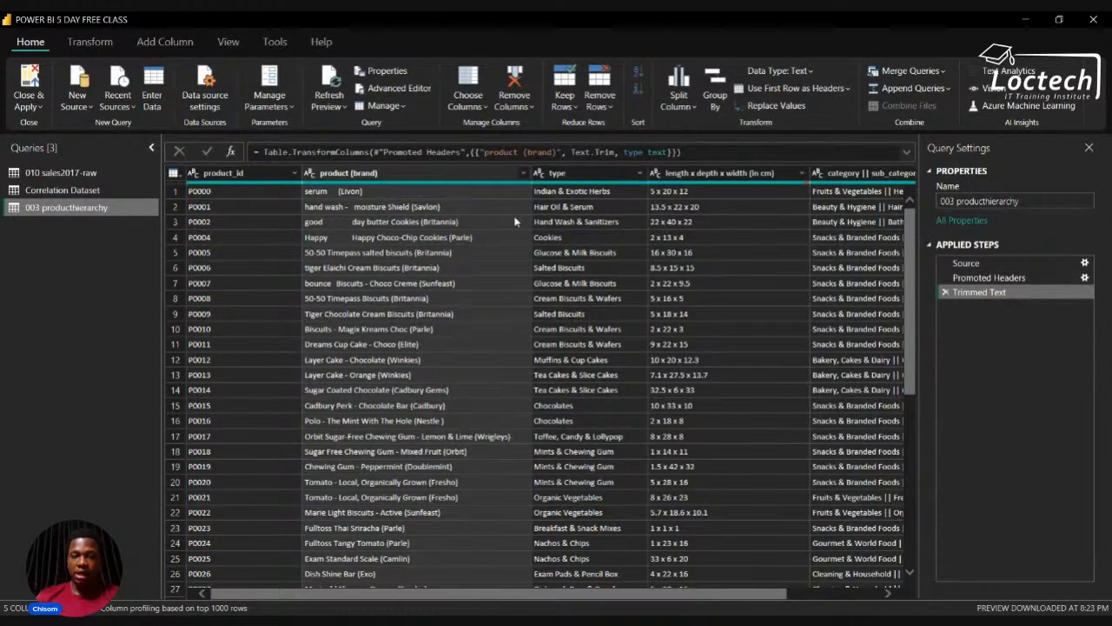
Clean the product (brand) column's text and capitalize each word in the product (brand) and type columns.
{"action": "left_click", "coordinate": [385, 172]}
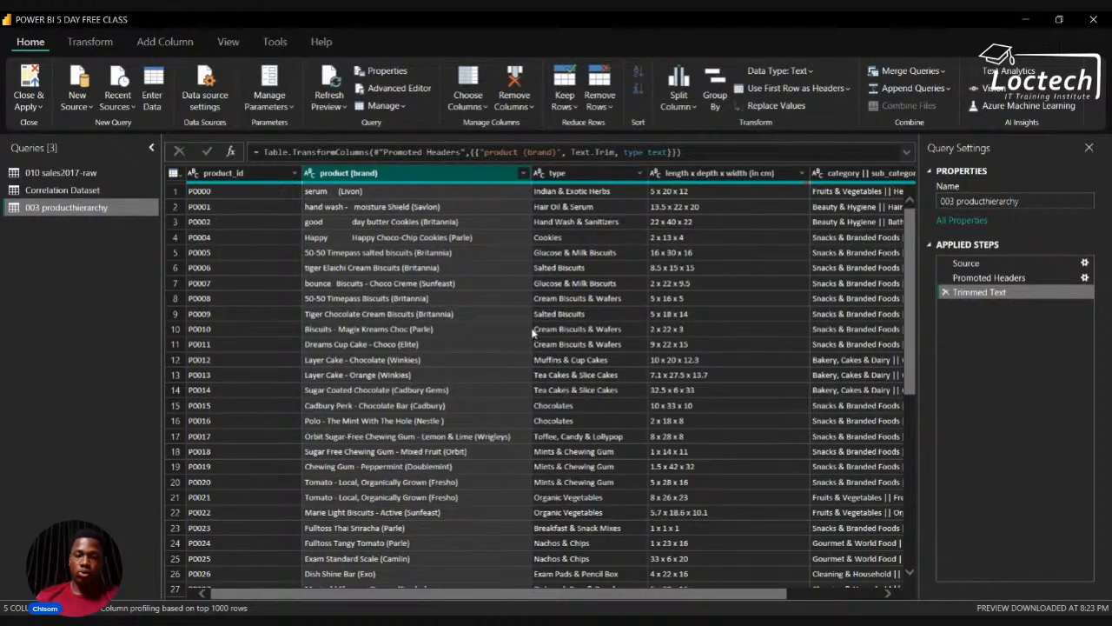
{"action": "left_click", "coordinate": [589, 375]}
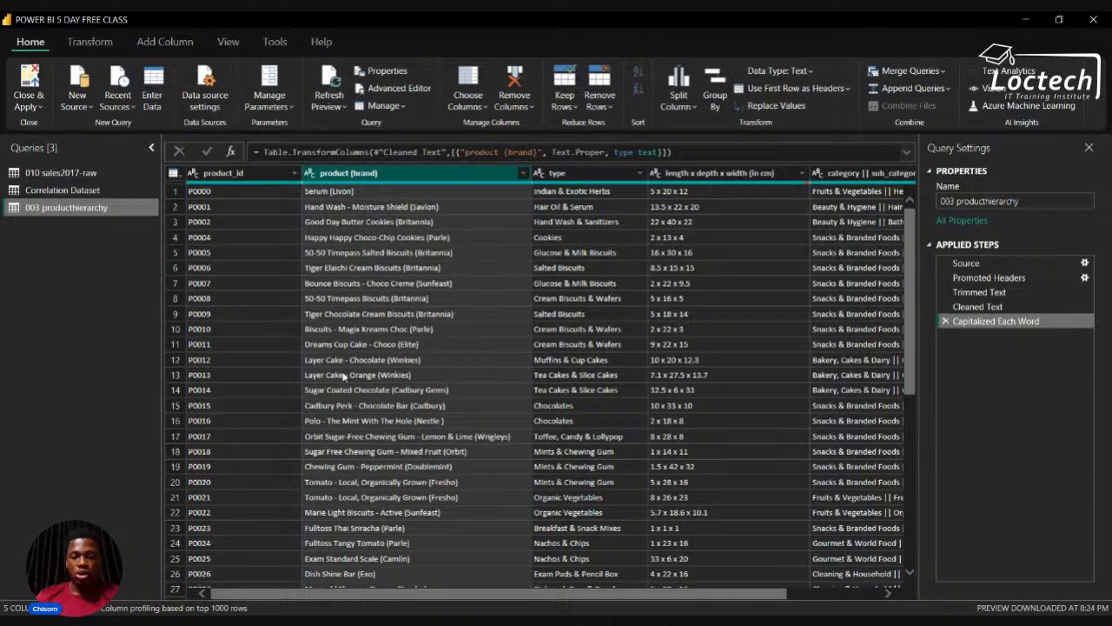
{"action": "scroll", "coordinate": [344, 376], "scroll_direction": "right", "scroll_amount": 3}
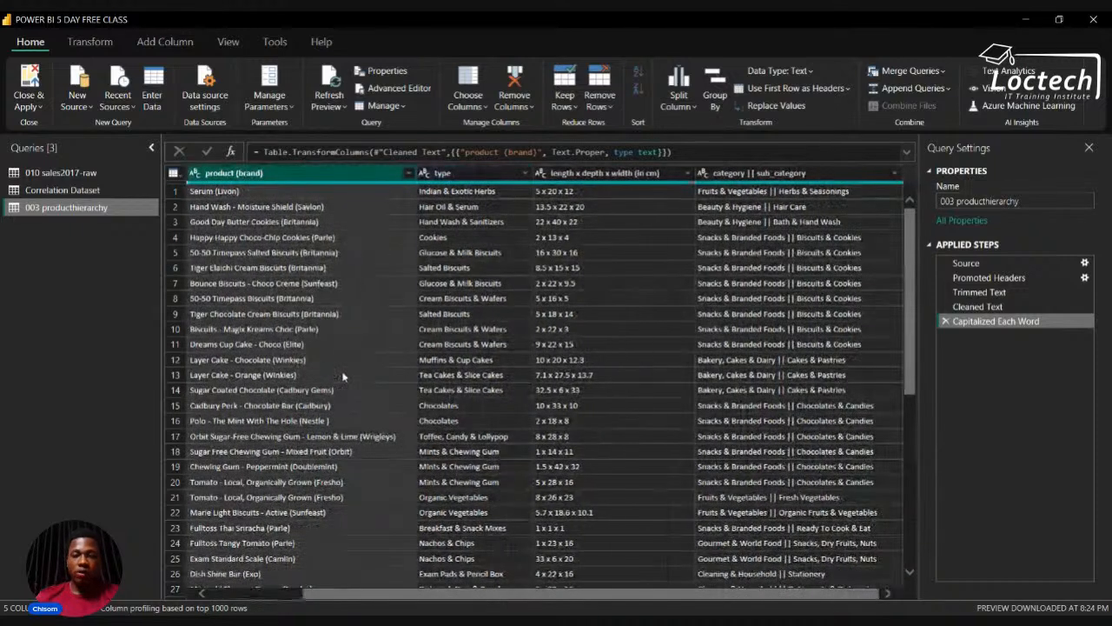
{"action": "left_click", "coordinate": [474, 173]}
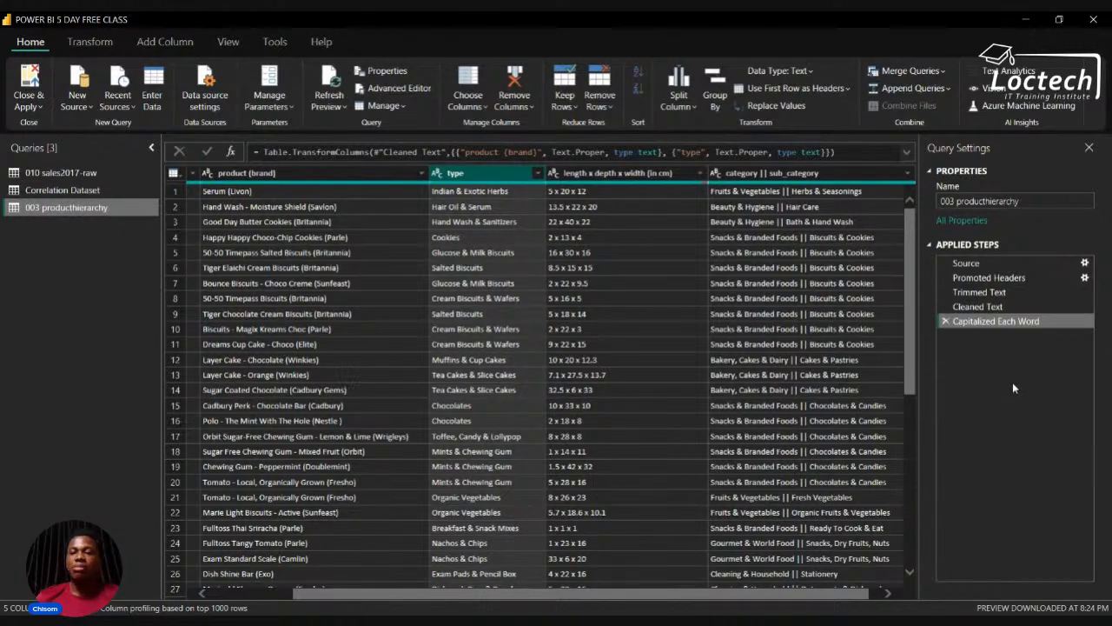
Split the length x depth x width (in cm) column by the delimiter "x".
{"action": "left_click", "coordinate": [627, 174]}
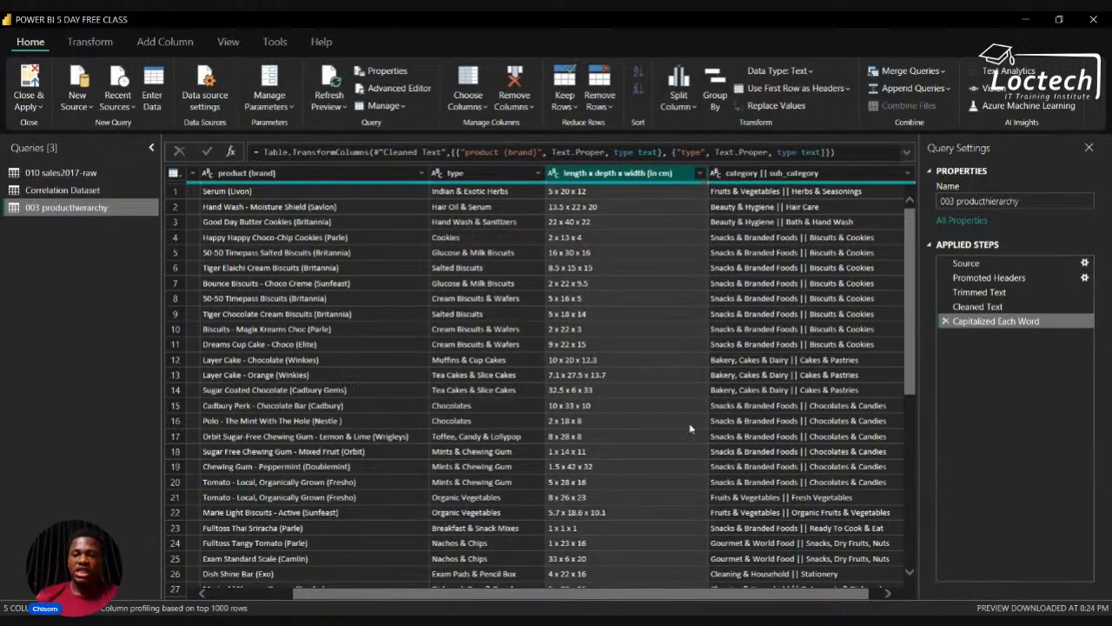
{"action": "left_click", "coordinate": [590, 196]}
{"action": "left_click", "coordinate": [607, 177]}
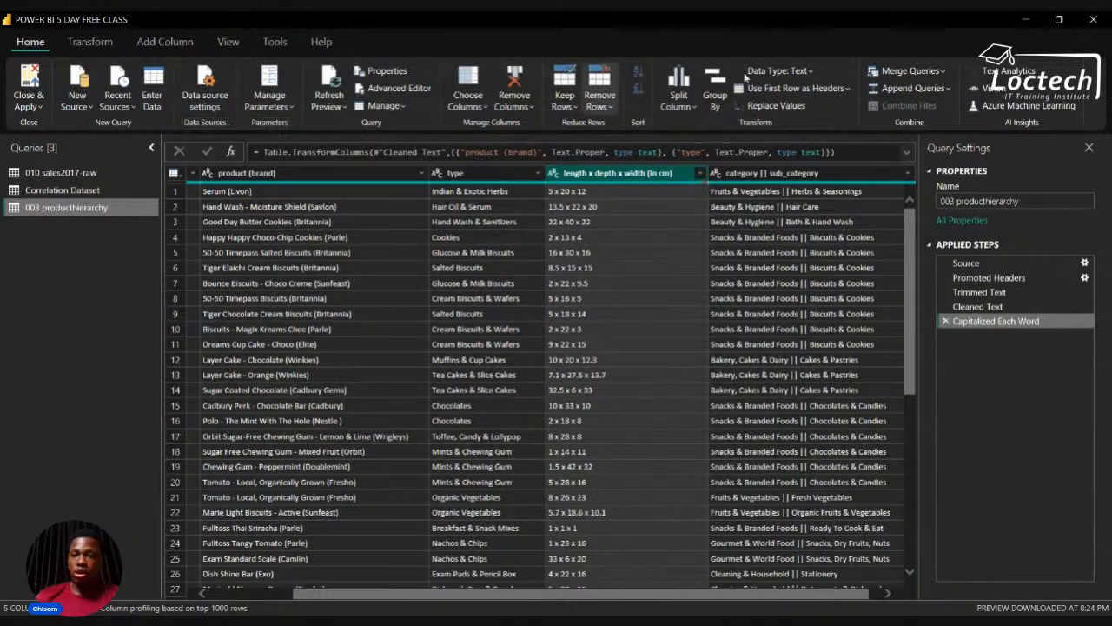
{"action": "left_click", "coordinate": [89, 42]}
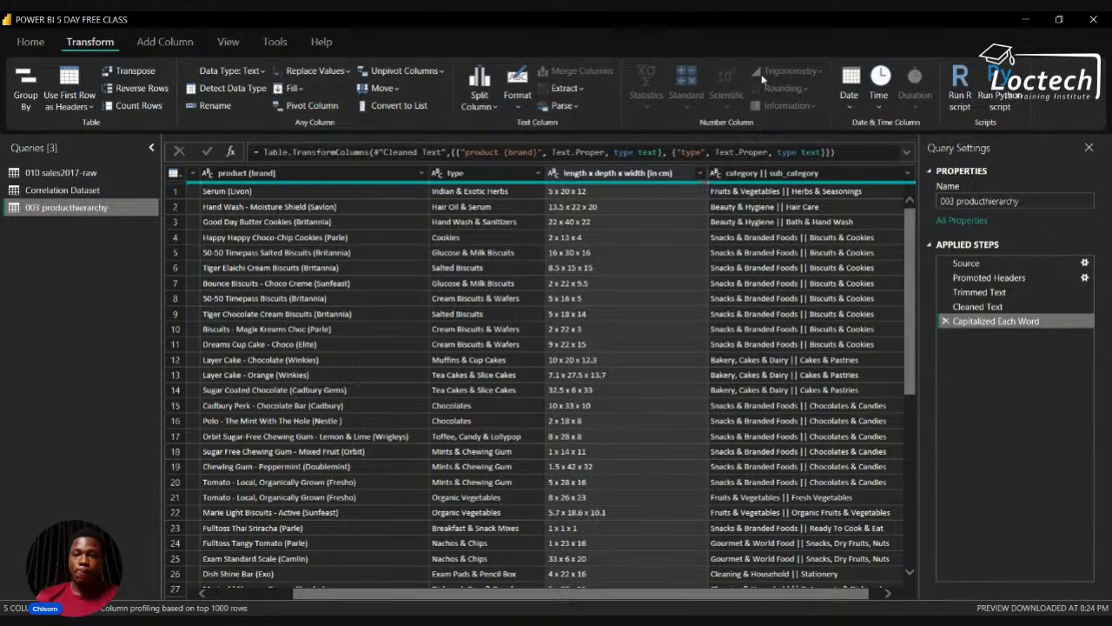
{"action": "left_click", "coordinate": [493, 112]}
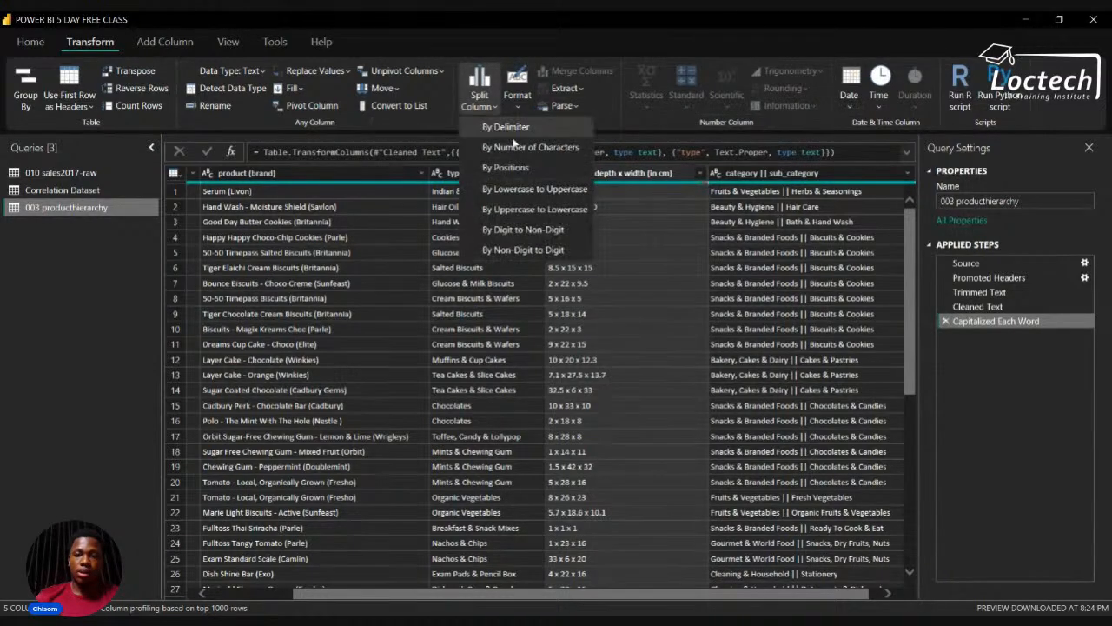
{"action": "left_click", "coordinate": [521, 129]}
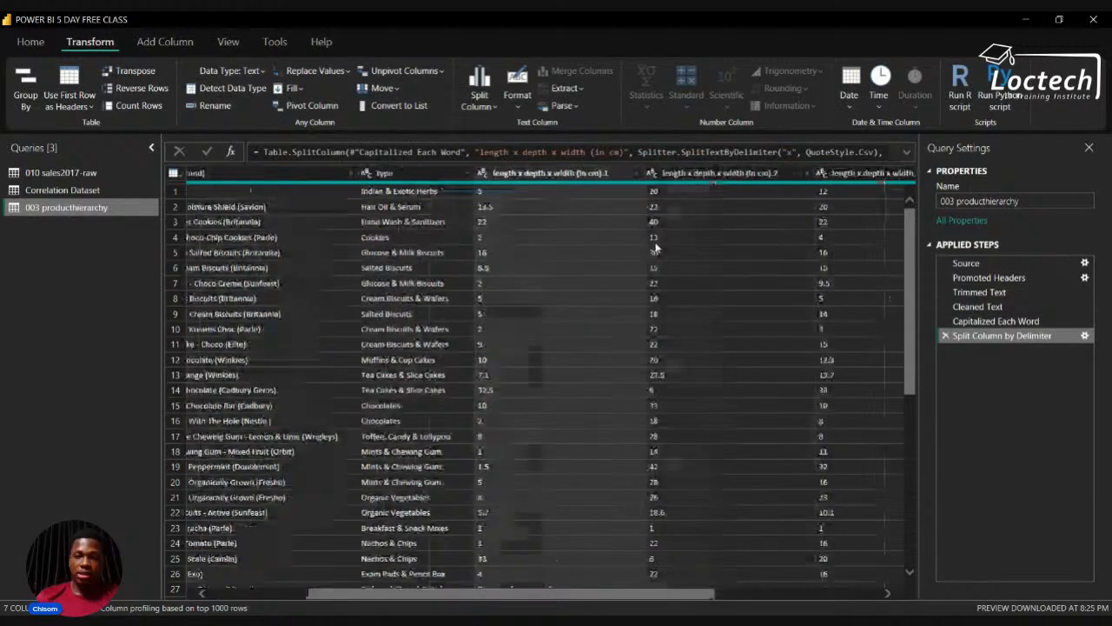
Rename the first two columns produced by the dimension split as length and depth.
{"action": "scroll", "coordinate": [656, 248], "scroll_direction": "right", "scroll_amount": 2}
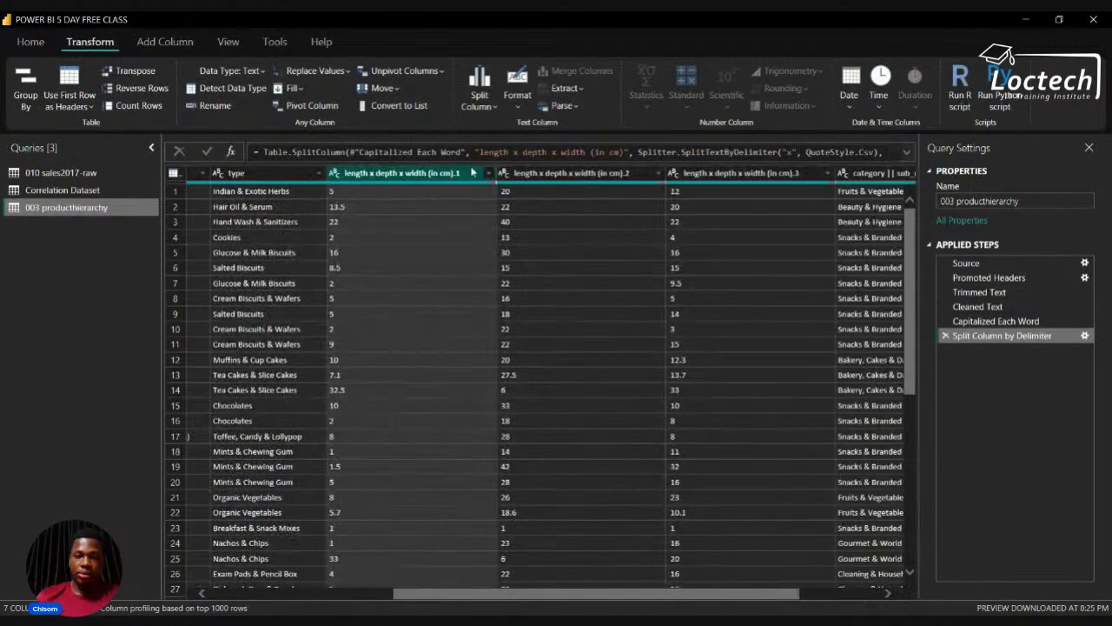
{"action": "double_click", "coordinate": [422, 177]}
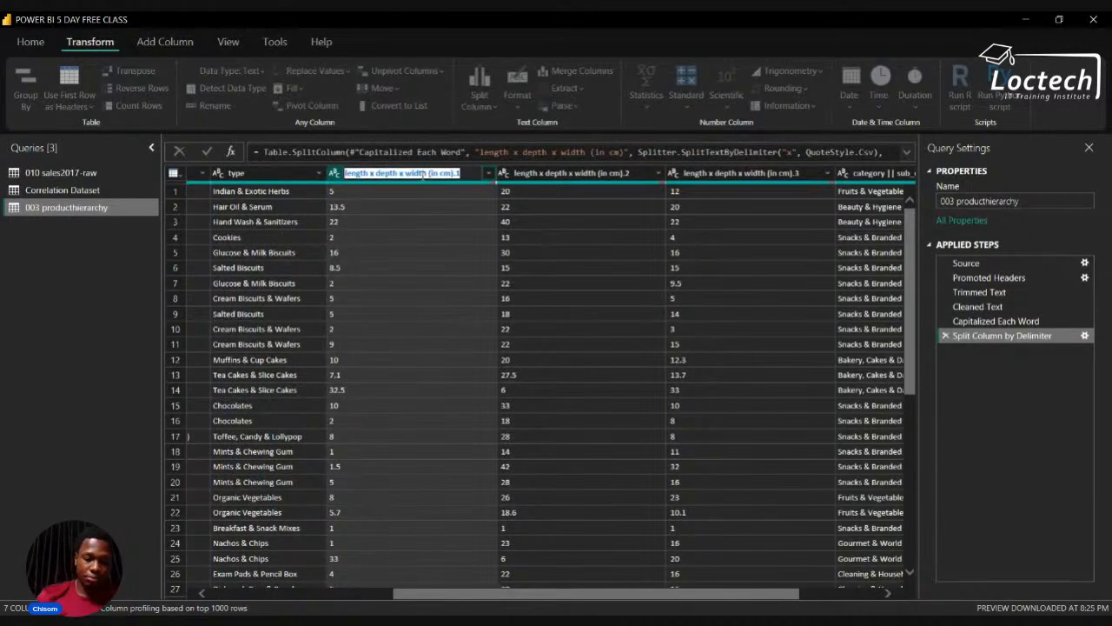
{"action": "type", "text": "length"}
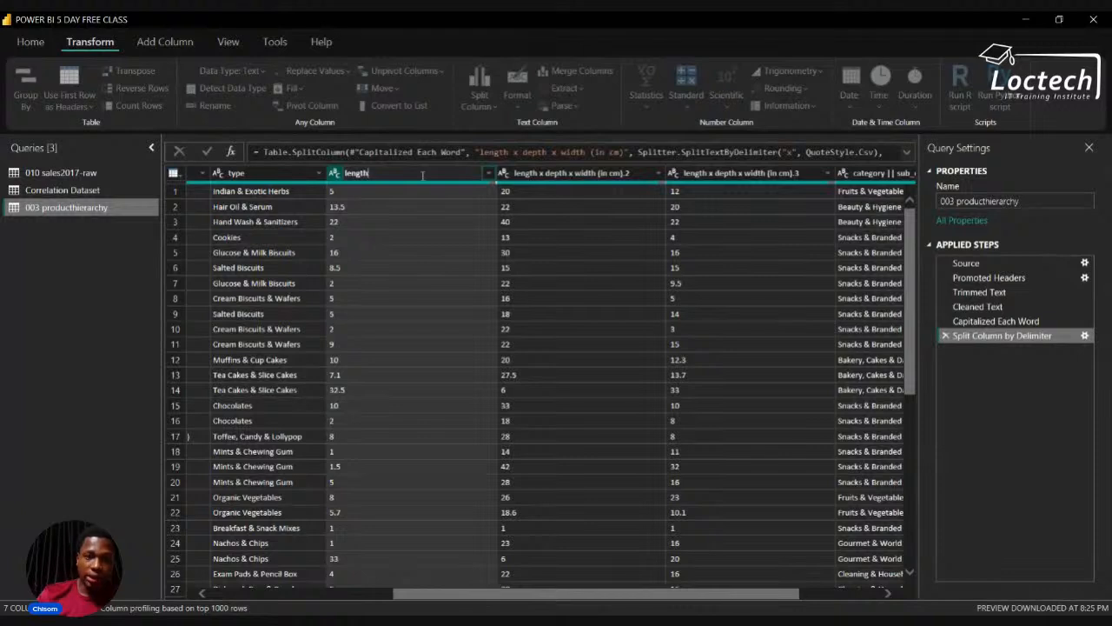
{"action": "key", "text": "Return"}
{"action": "double_click", "coordinate": [545, 173]}
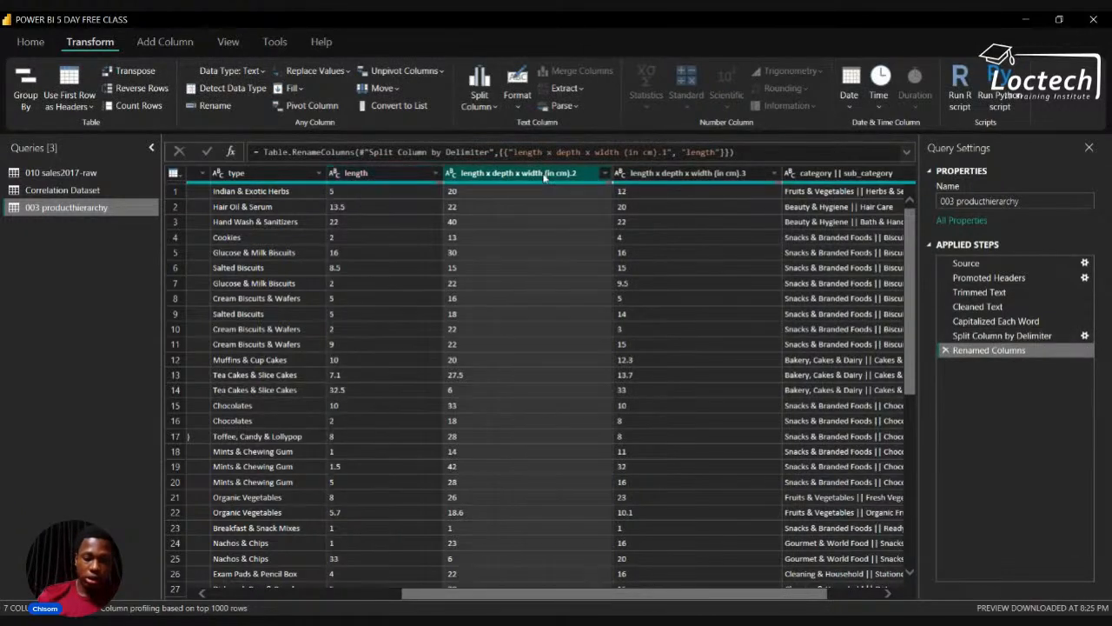
{"action": "type", "text": "epth"}
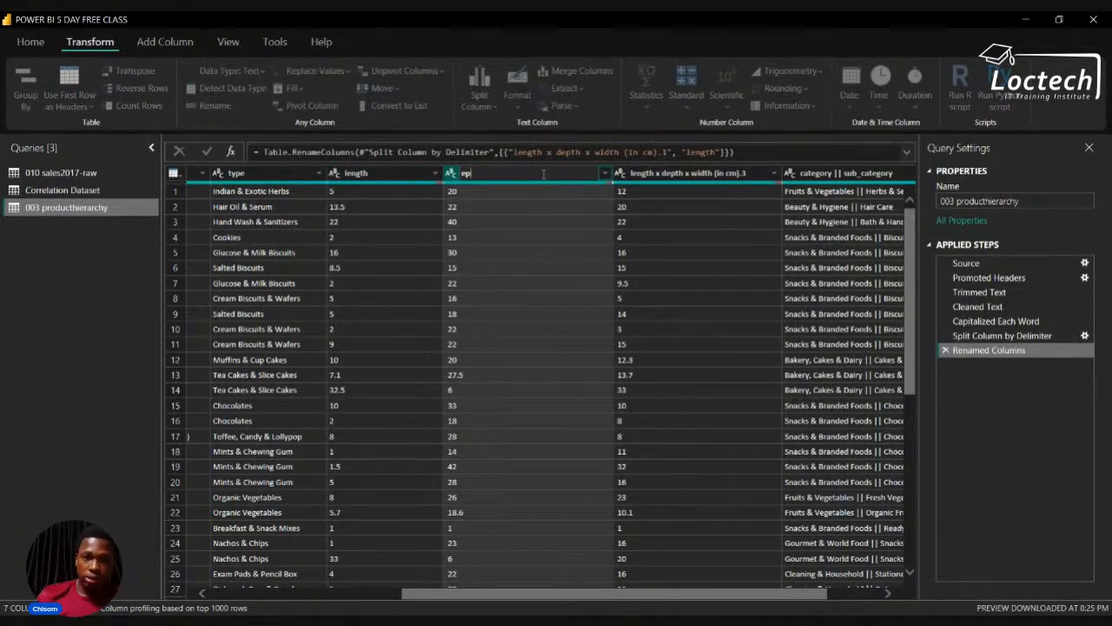
{"action": "key", "text": "BackSpace"}
{"action": "key", "text": "BackSpace"}
{"action": "type", "text": "d"}
{"action": "key", "text": "Return"}
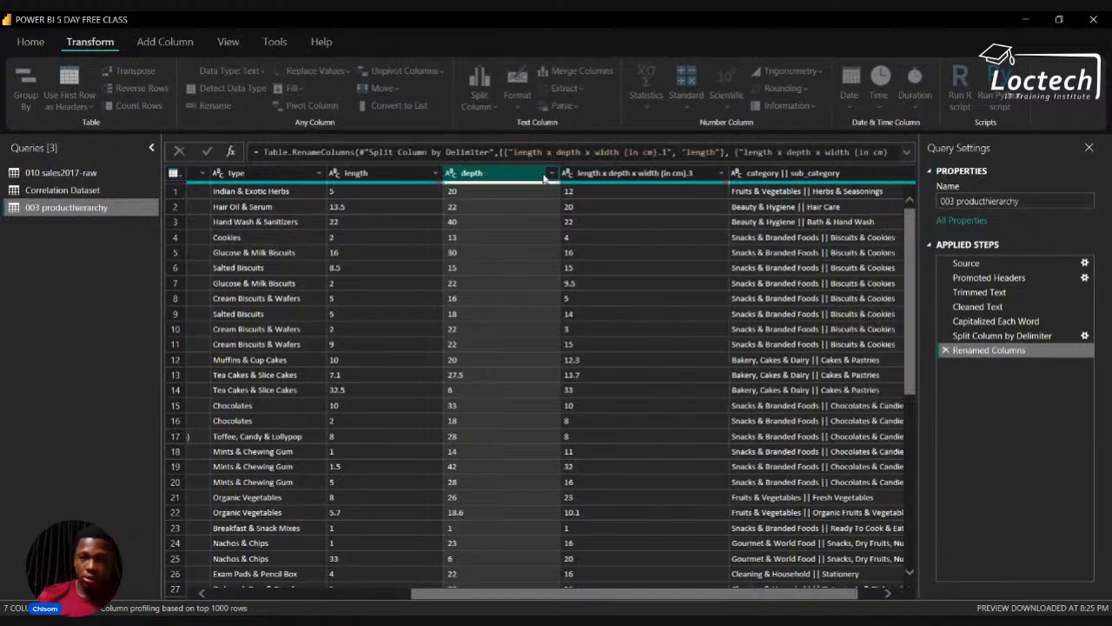
Rename the third split column as width and detect the data type of the length, depth and width columns.
{"action": "double_click", "coordinate": [647, 173]}
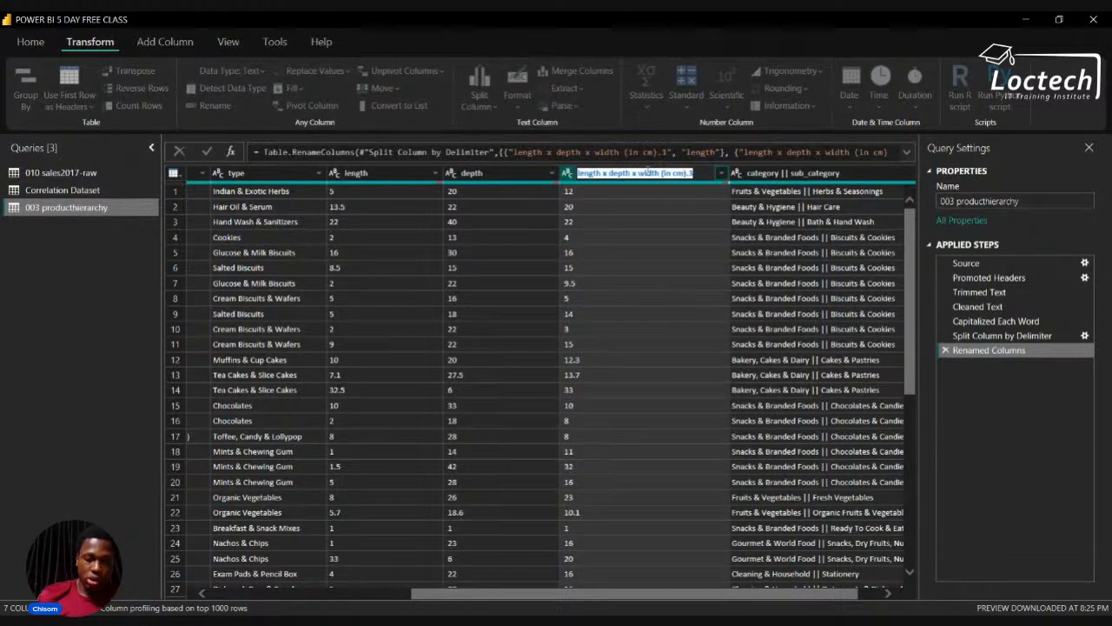
{"action": "type", "text": "width"}
{"action": "key", "text": "Return"}
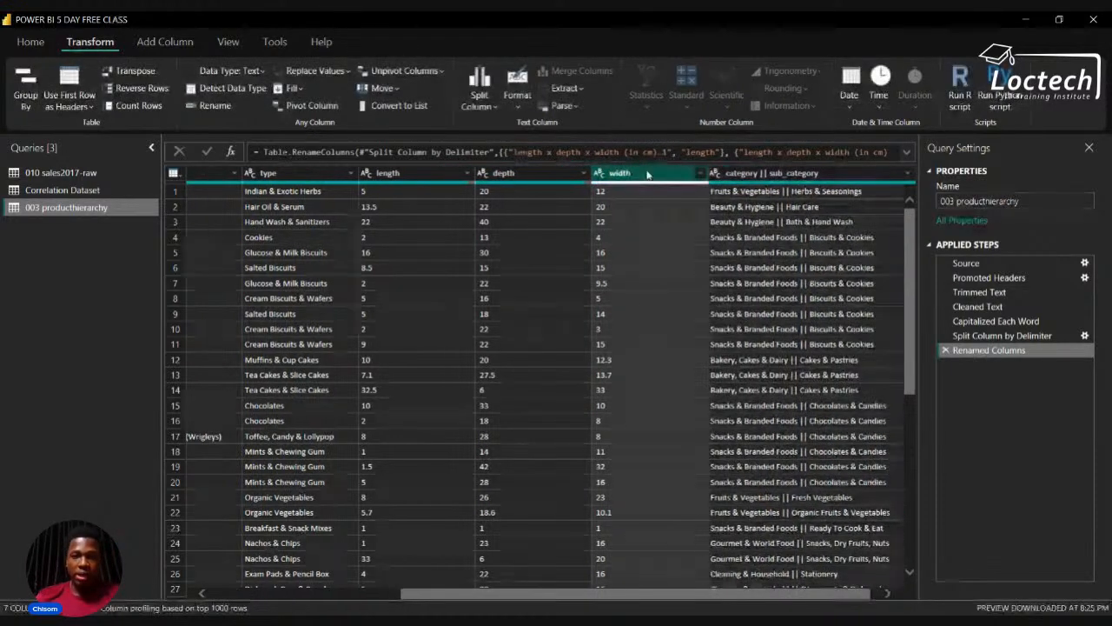
{"action": "left_click", "coordinate": [422, 172]}
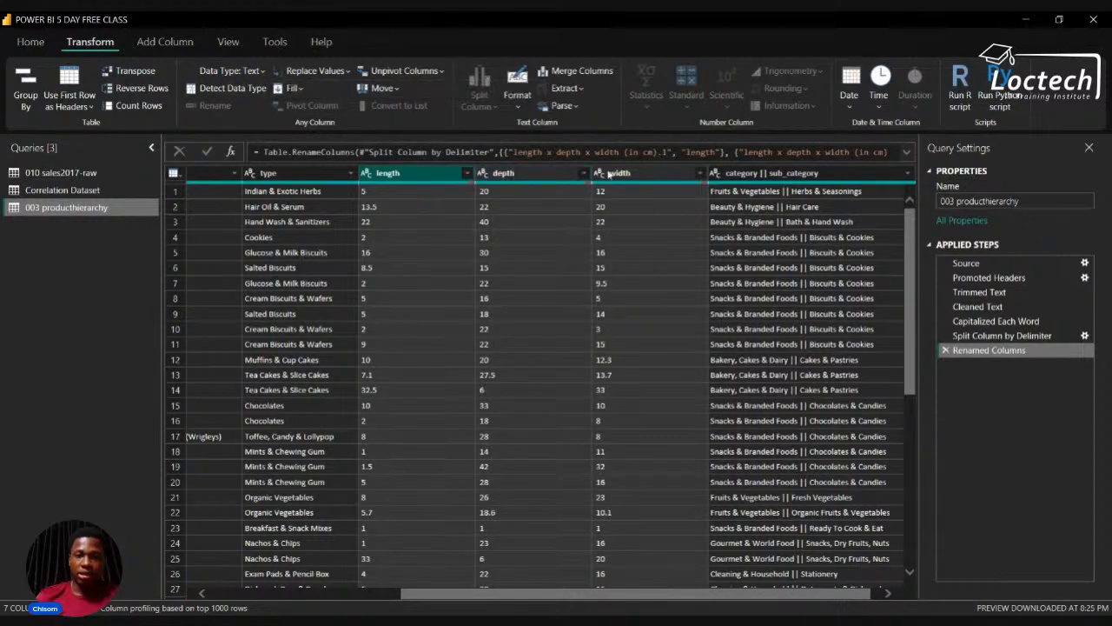
{"action": "left_click", "coordinate": [228, 88]}
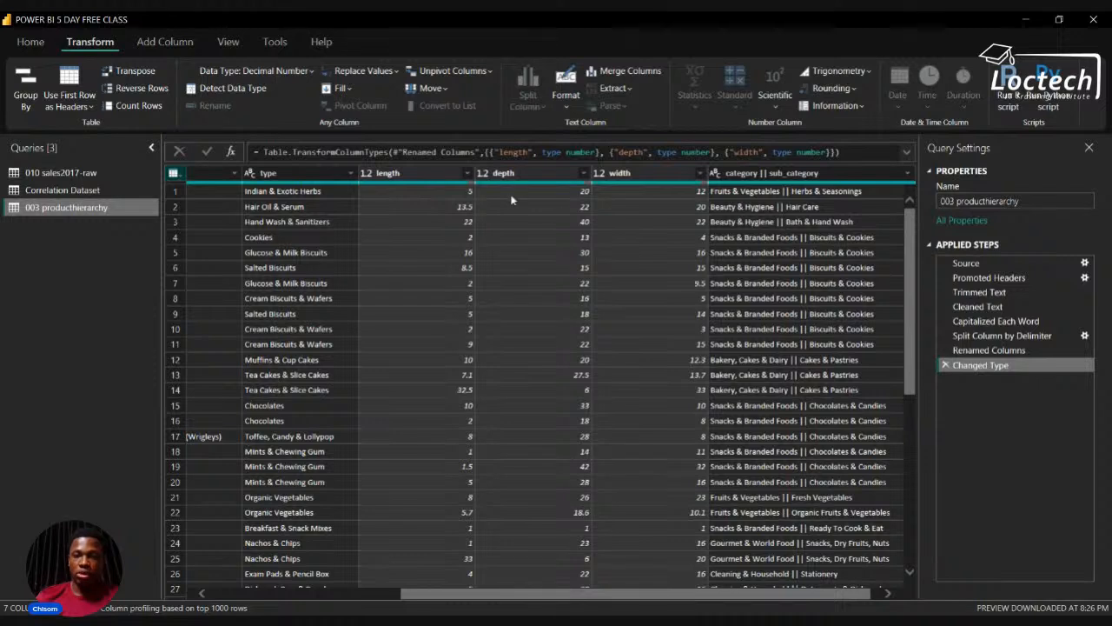
Split the category || sub_category column by the delimiter "||".
{"action": "left_click", "coordinate": [756, 173]}
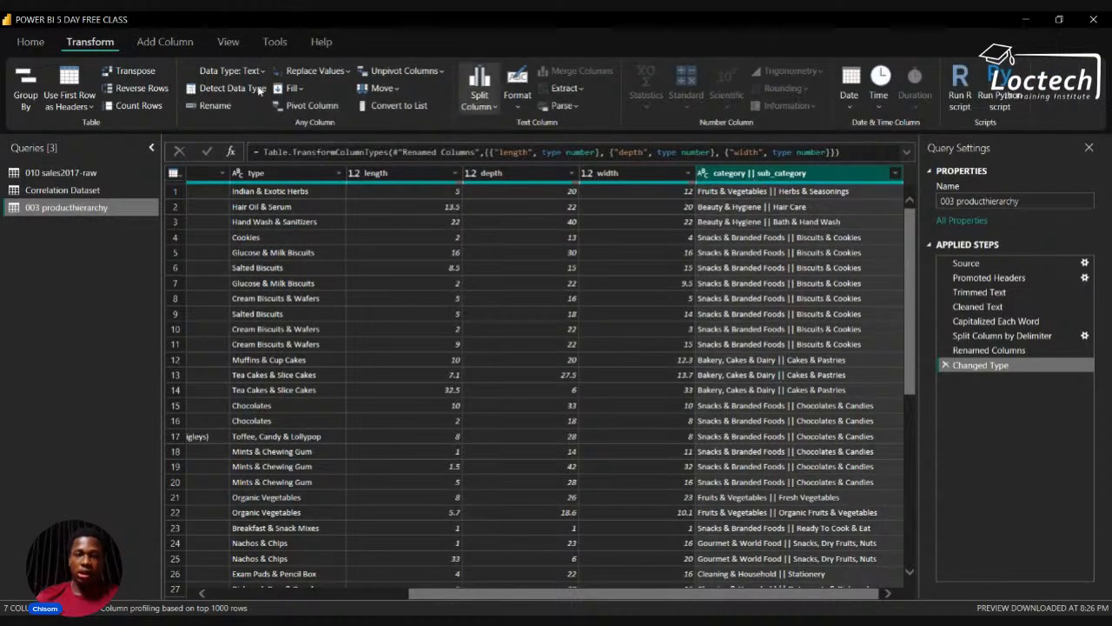
{"action": "left_click", "coordinate": [479, 94]}
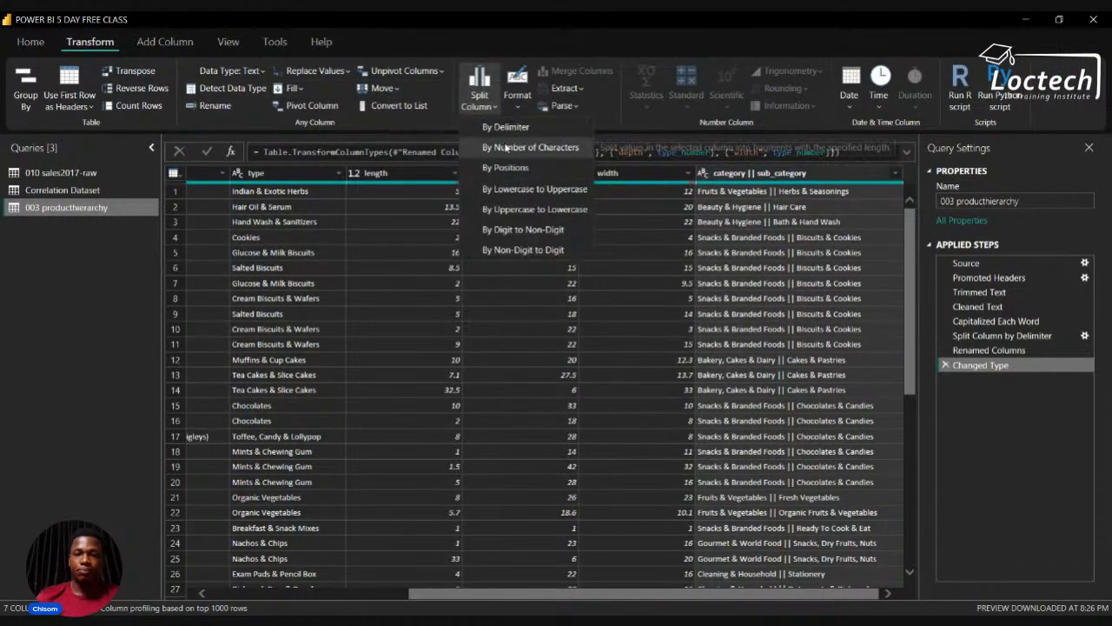
{"action": "left_click", "coordinate": [507, 129]}
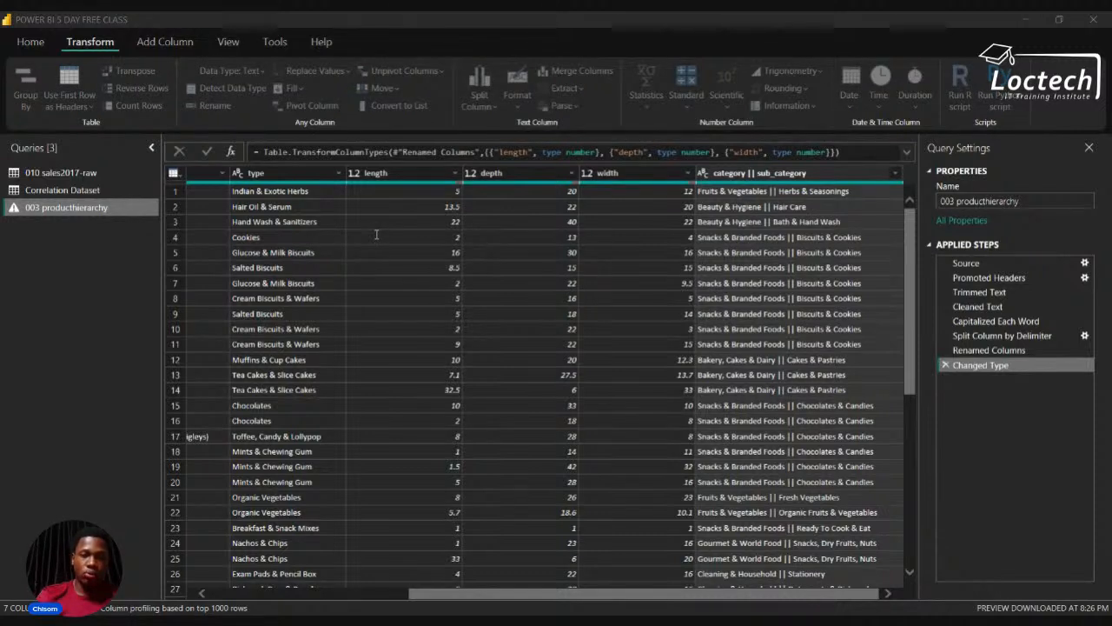
{"action": "left_click", "coordinate": [703, 475]}
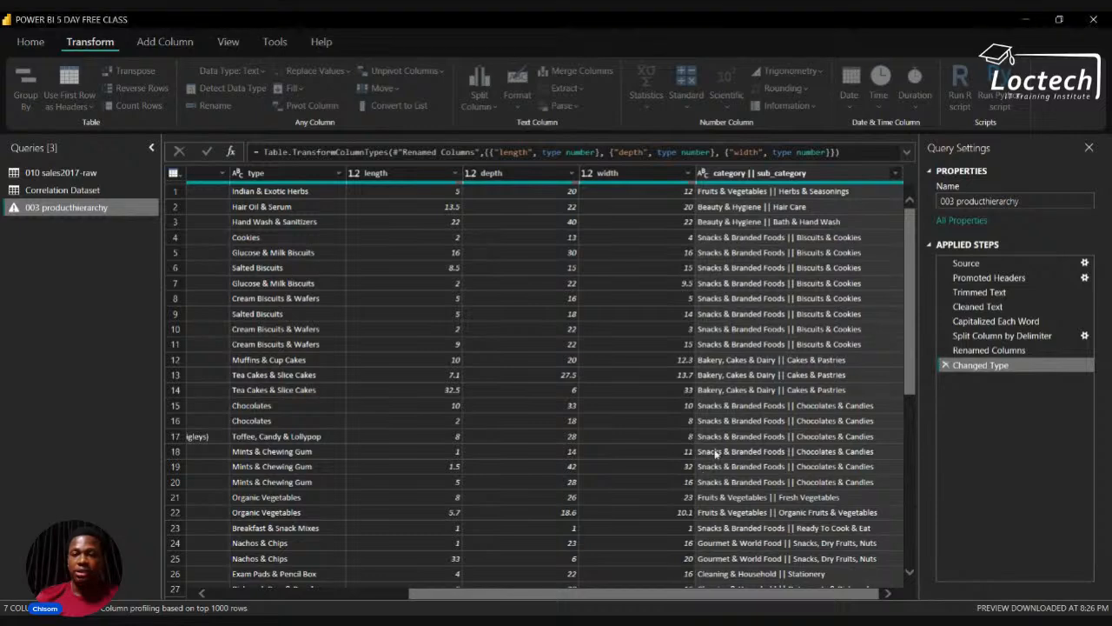
Rename the two columns produced by the category split as category and sub_category.
{"action": "scroll", "coordinate": [807, 276], "scroll_direction": "right", "scroll_amount": 2}
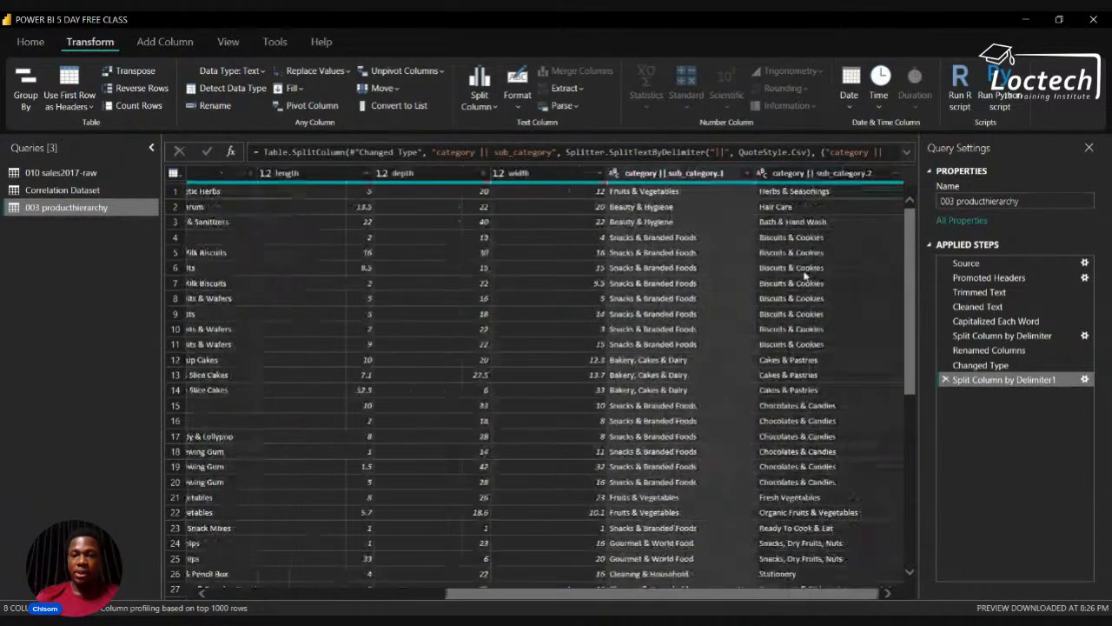
{"action": "double_click", "coordinate": [683, 174]}
{"action": "type", "text": "category"}
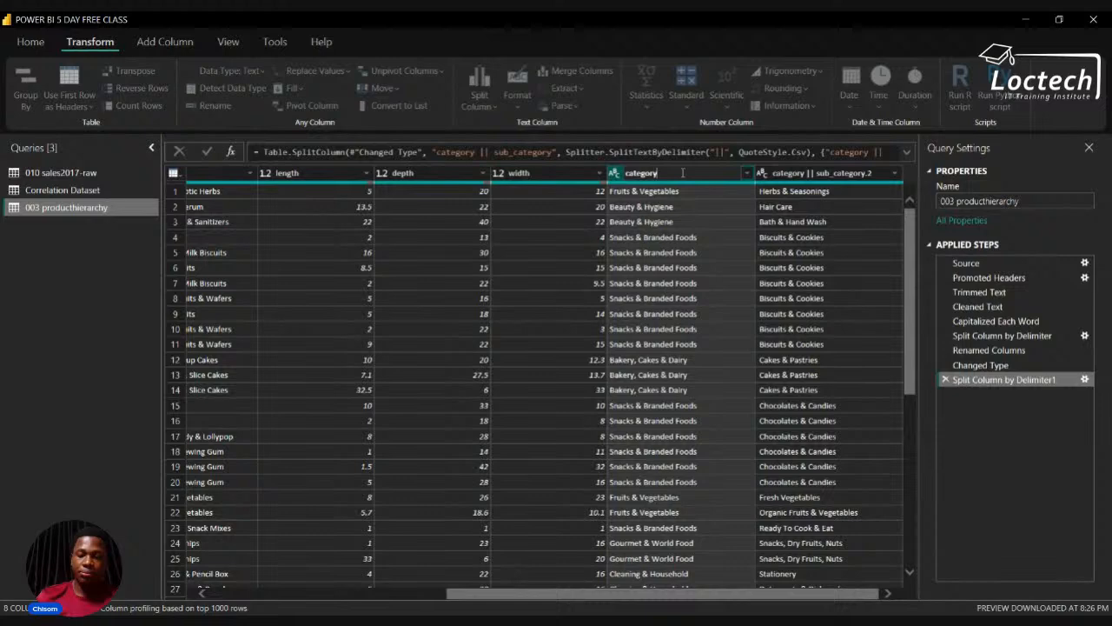
{"action": "key", "text": "Tab"}
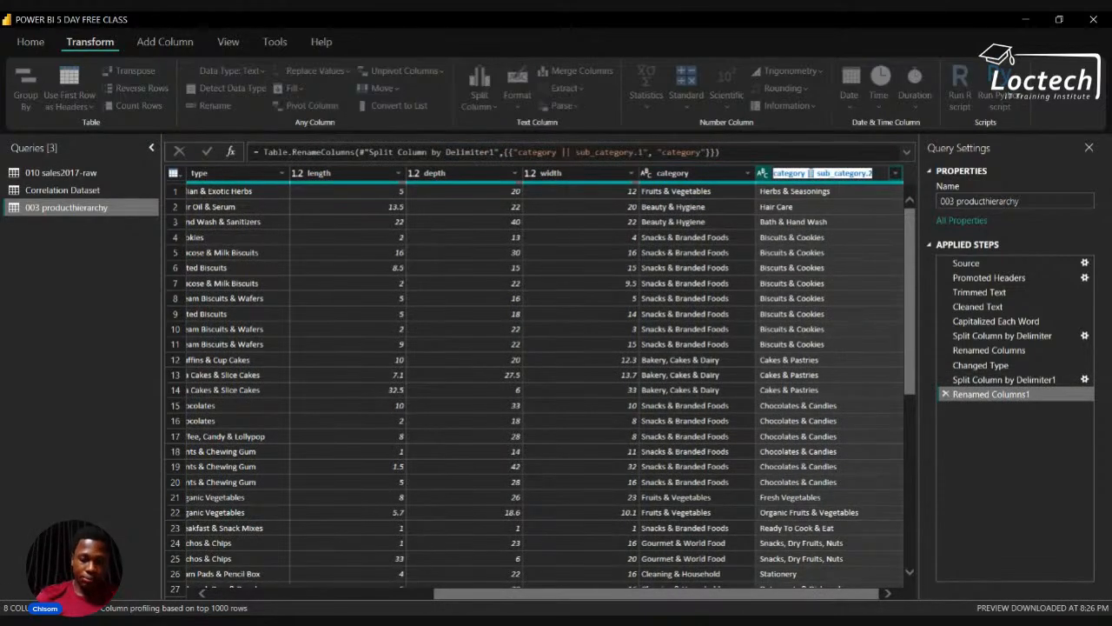
{"action": "type", "text": "sub"}
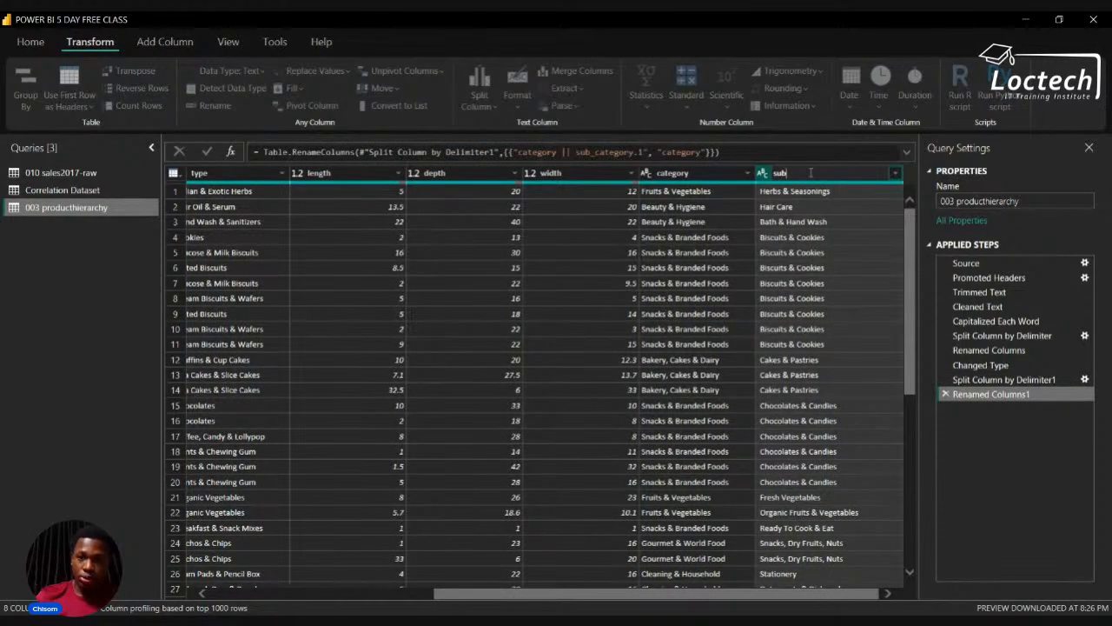
{"action": "type", "text": "_cat"}
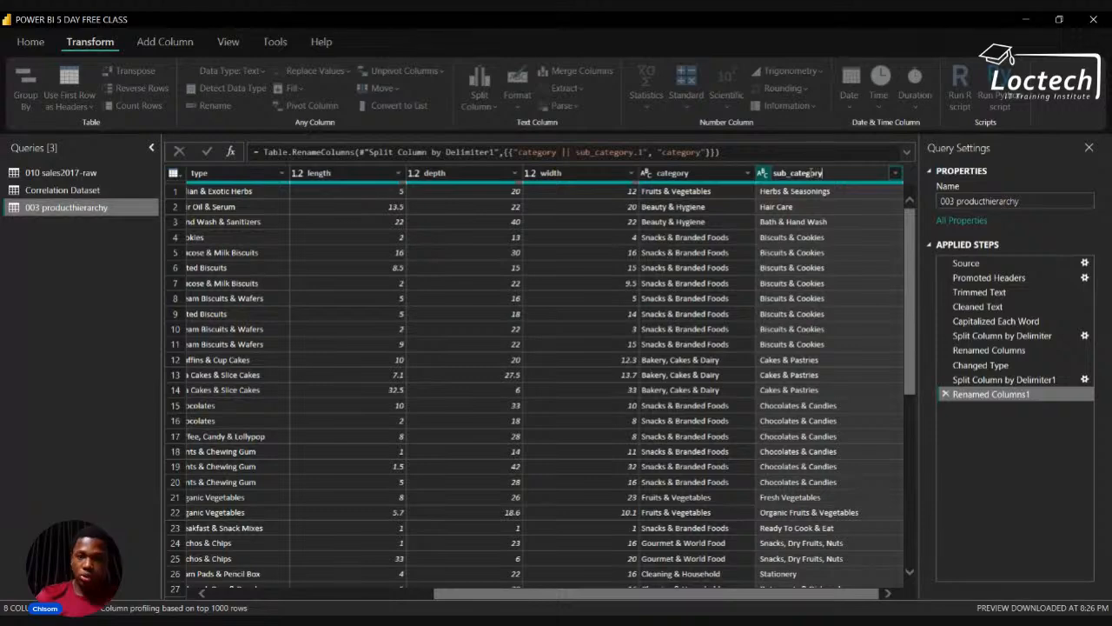
{"action": "type", "text": "egory"}
{"action": "key", "text": "Return"}
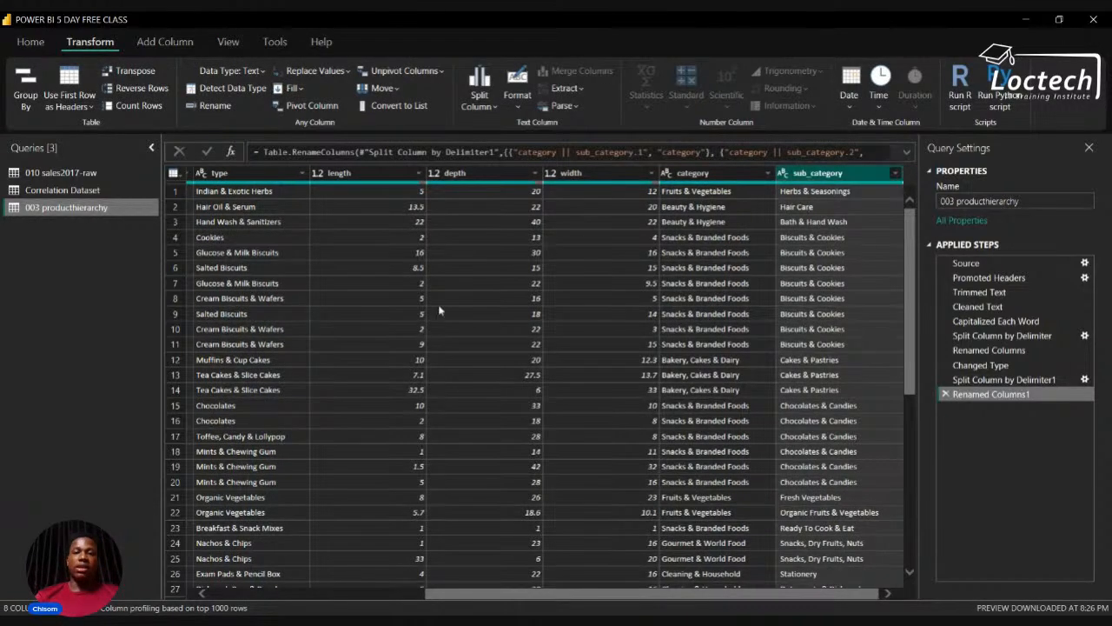
Close the Power Query Editor and apply the query changes to the report.
{"action": "left_click", "coordinate": [29, 43]}
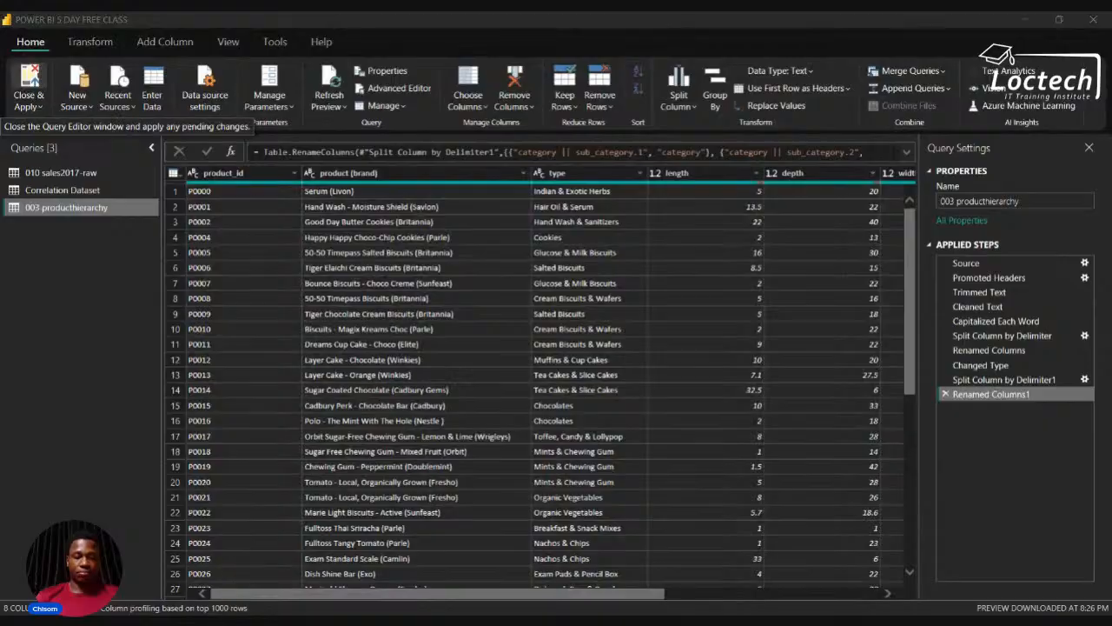
{"action": "left_click", "coordinate": [33, 82]}
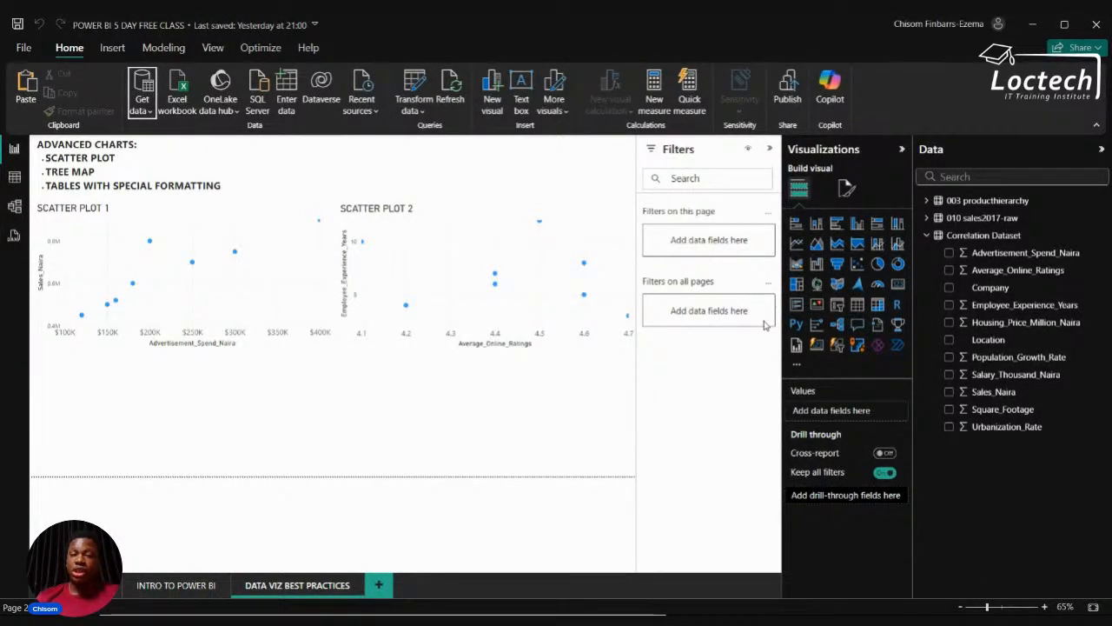
Add a clustered column chart below SCATTER PLOT 1, shifting the scatter plot slightly up and extending the new chart upward.
{"action": "left_click", "coordinate": [857, 225]}
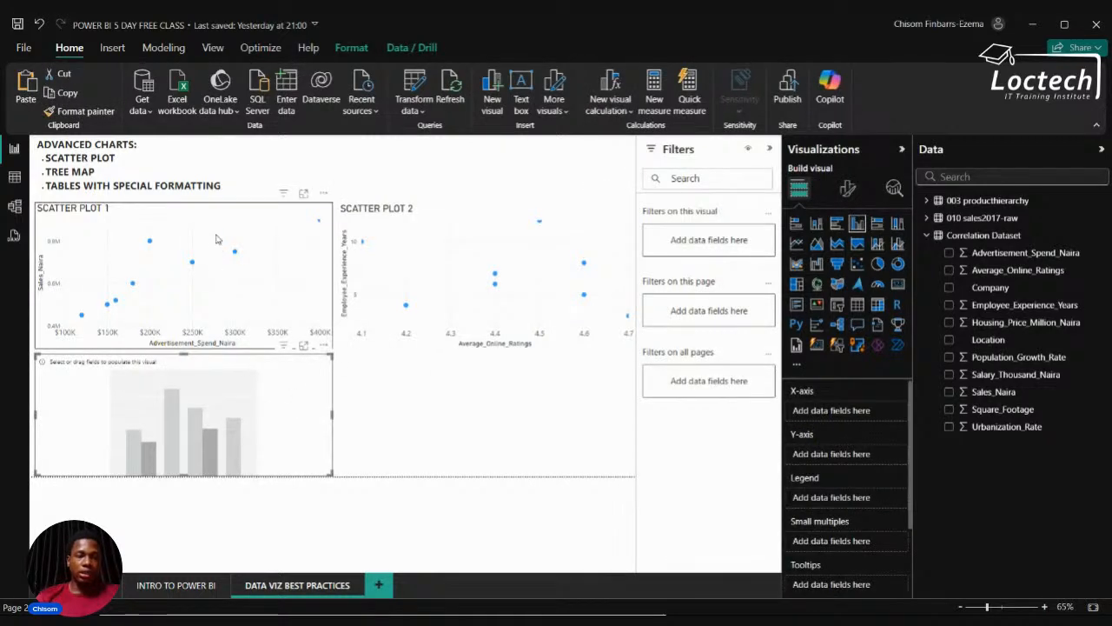
{"action": "left_click_drag", "start_coordinate": [217, 239], "coordinate": [218, 227]}
{"action": "left_click", "coordinate": [185, 366]}
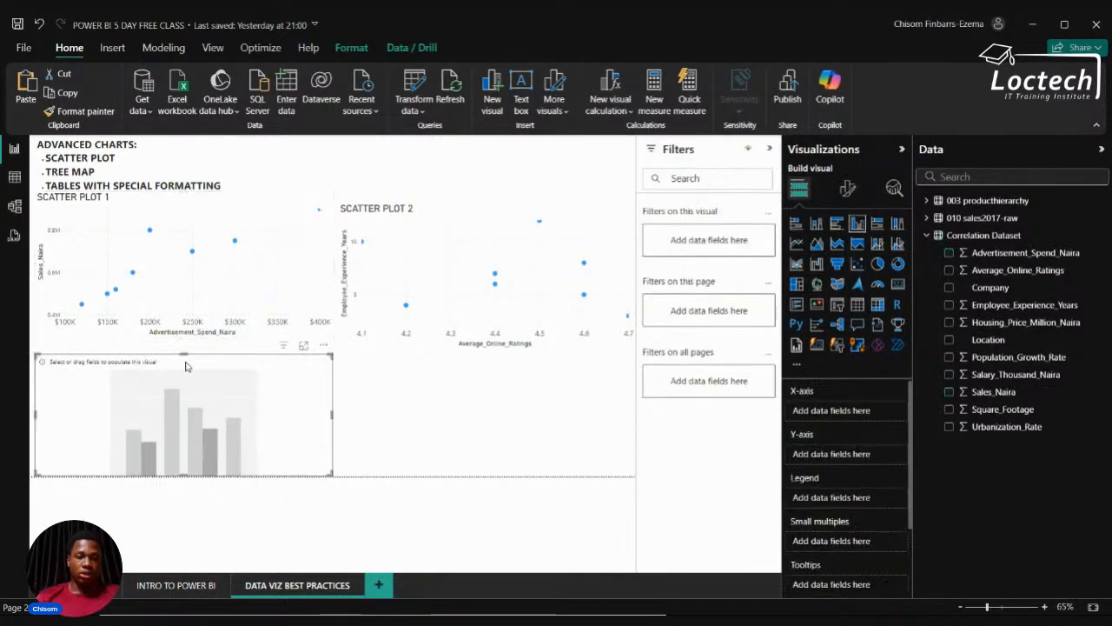
{"action": "left_click_drag", "start_coordinate": [183, 354], "coordinate": [184, 339]}
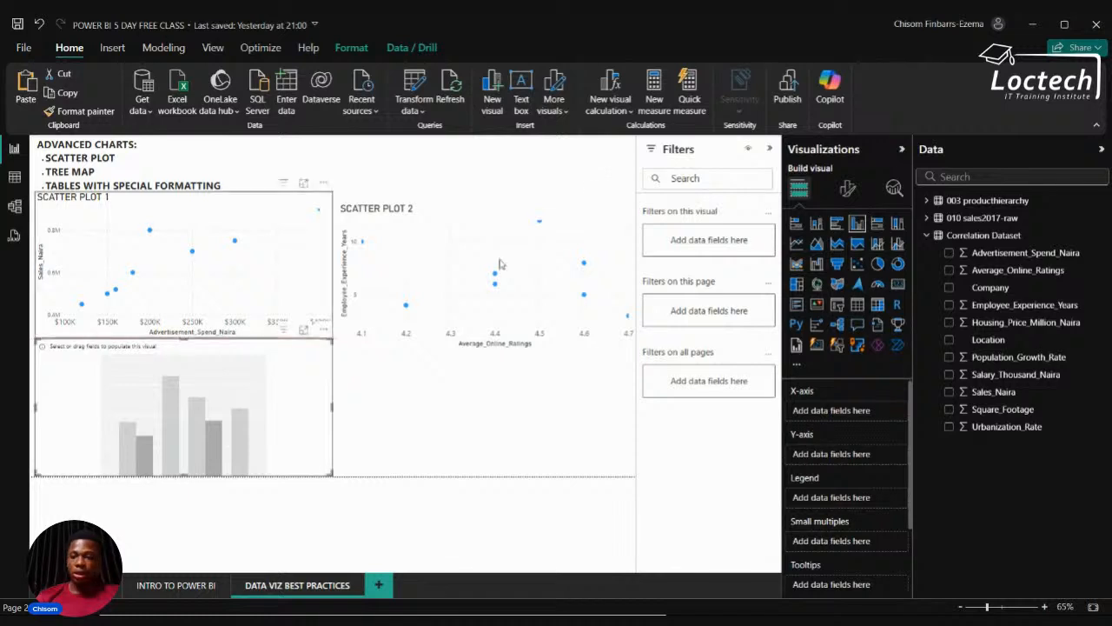
Look through the 003 producthierarchy and 010 sales2017-raw fields and put category on the column chart's X-axis.
{"action": "left_click", "coordinate": [927, 201]}
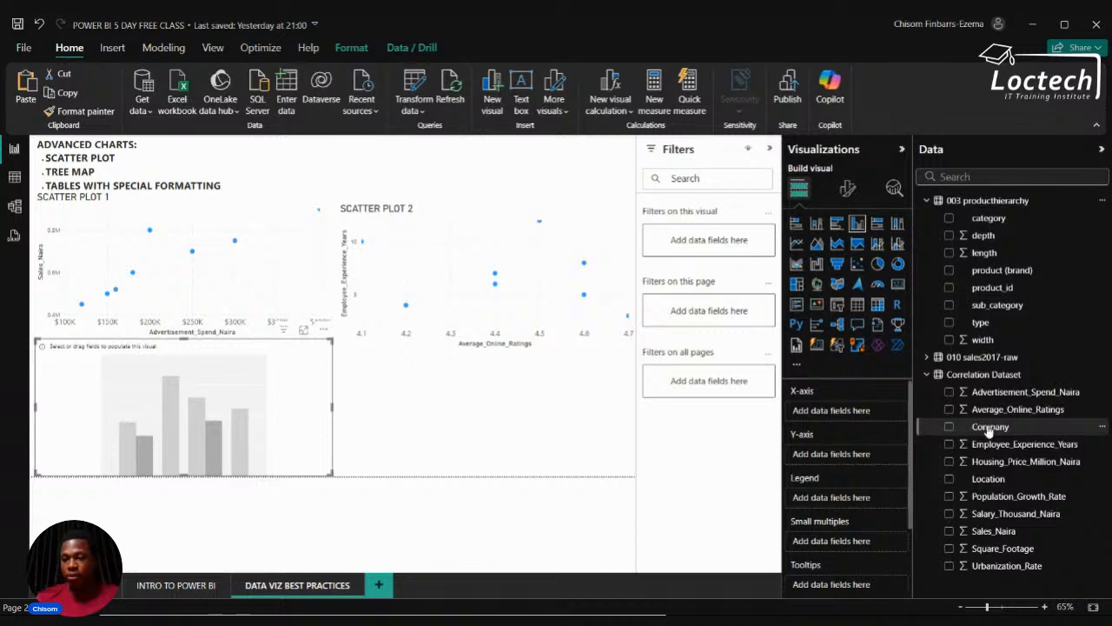
{"action": "left_click", "coordinate": [926, 357]}
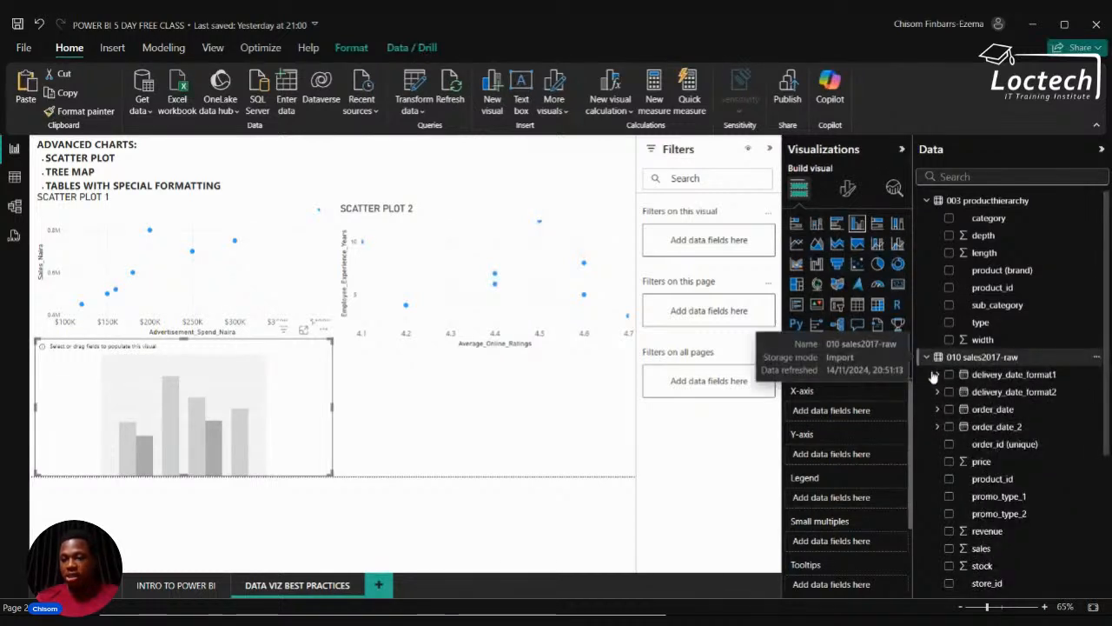
{"action": "scroll", "coordinate": [936, 373], "scroll_direction": "down", "scroll_amount": 1}
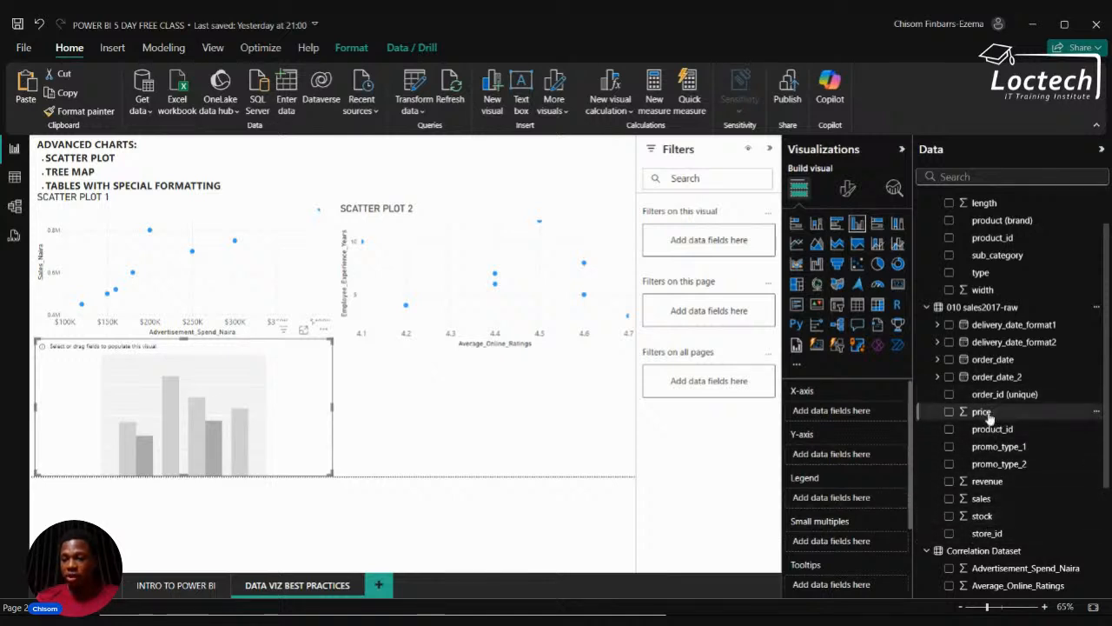
{"action": "scroll", "coordinate": [986, 497], "scroll_direction": "up", "scroll_amount": 1}
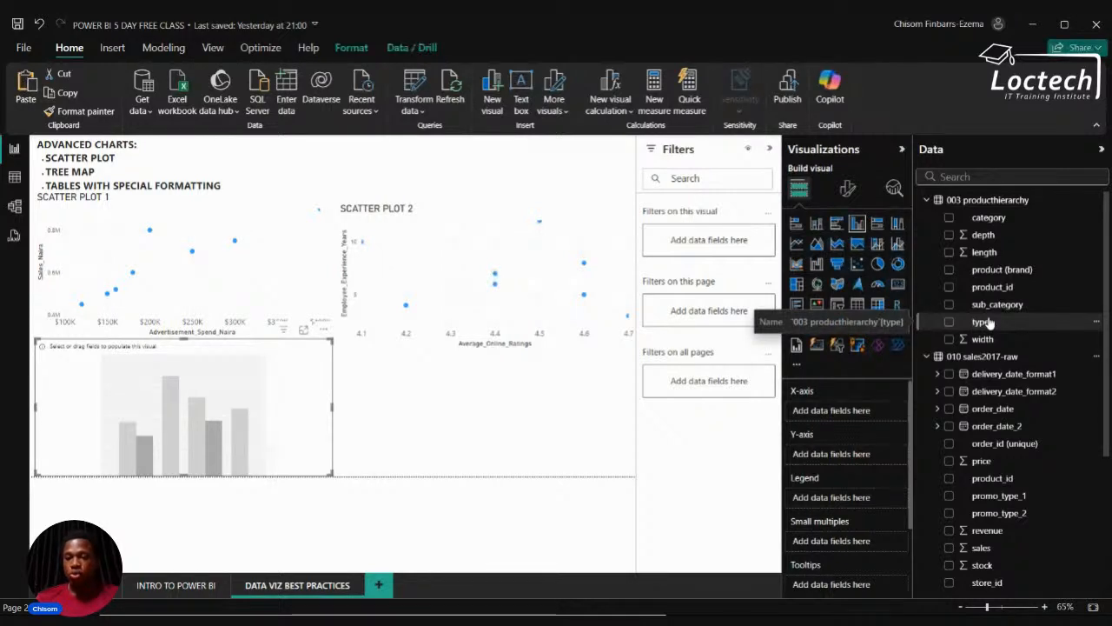
{"action": "left_click", "coordinate": [949, 218]}
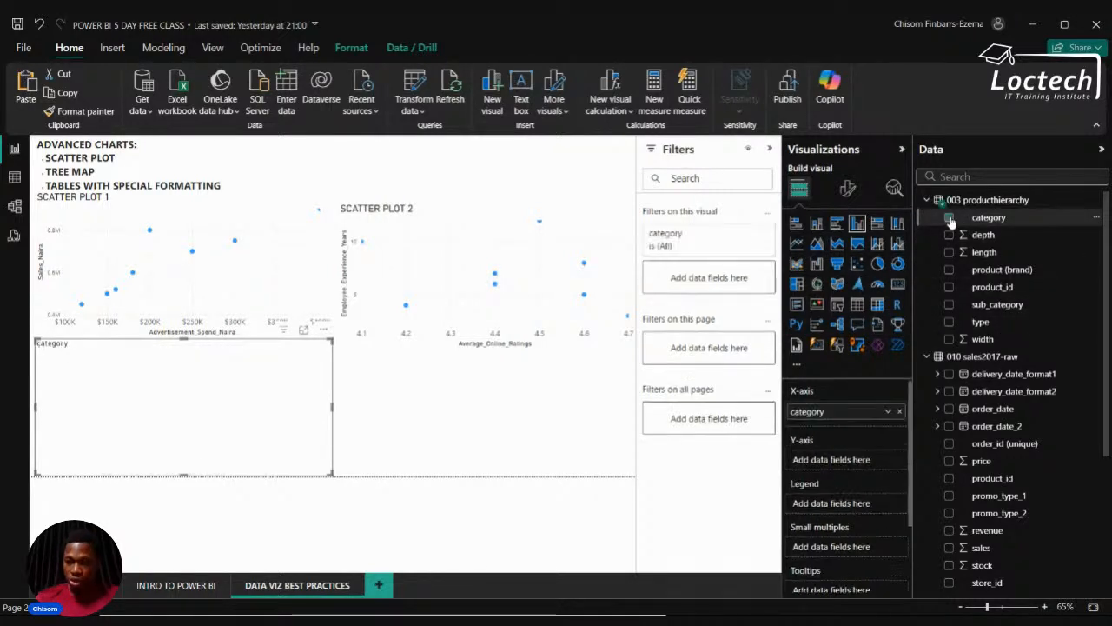
Put revenue from 010 sales2017-raw on the column chart's Y-axis.
{"action": "scroll", "coordinate": [951, 490], "scroll_direction": "down", "scroll_amount": 2}
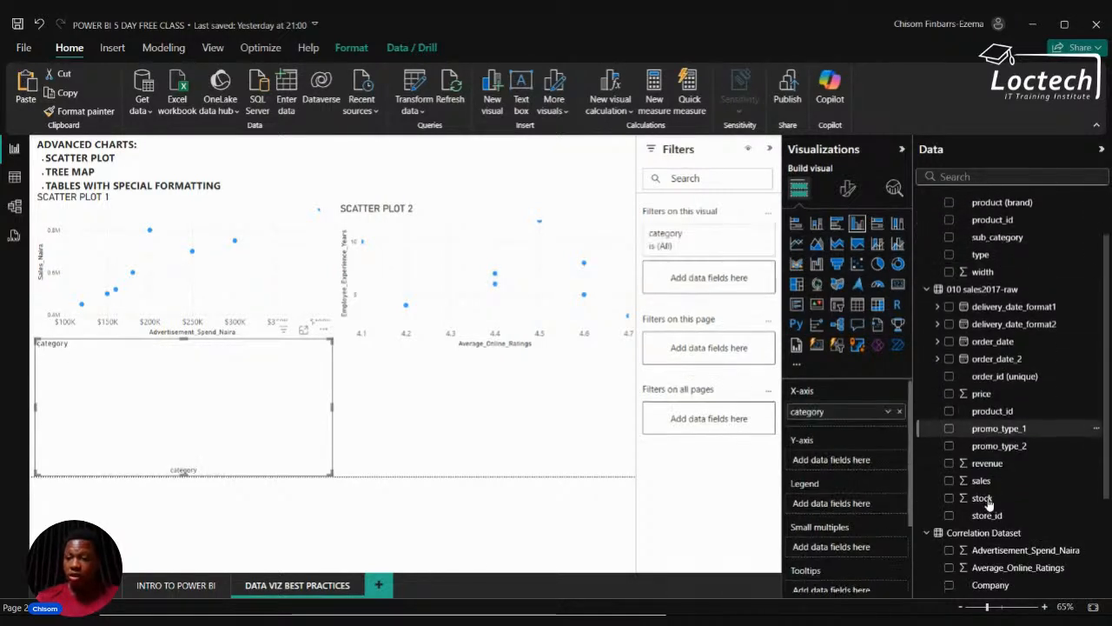
{"action": "left_click", "coordinate": [950, 461]}
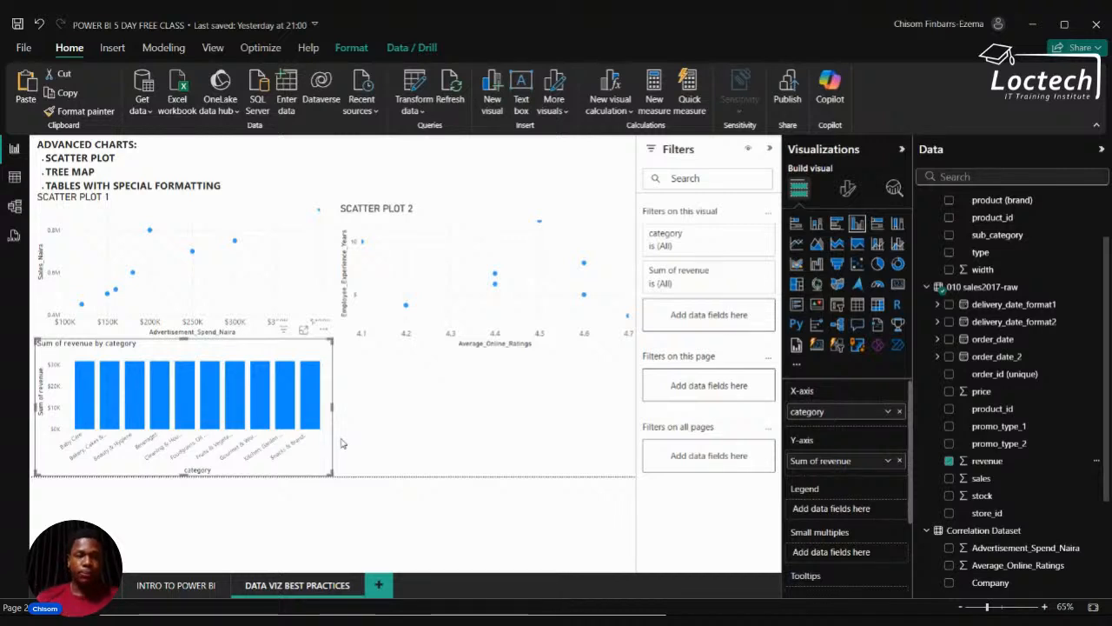
Open the data model and place the 003 producthierarchy table card beneath 010 sales2017-raw.
{"action": "left_click", "coordinate": [17, 213]}
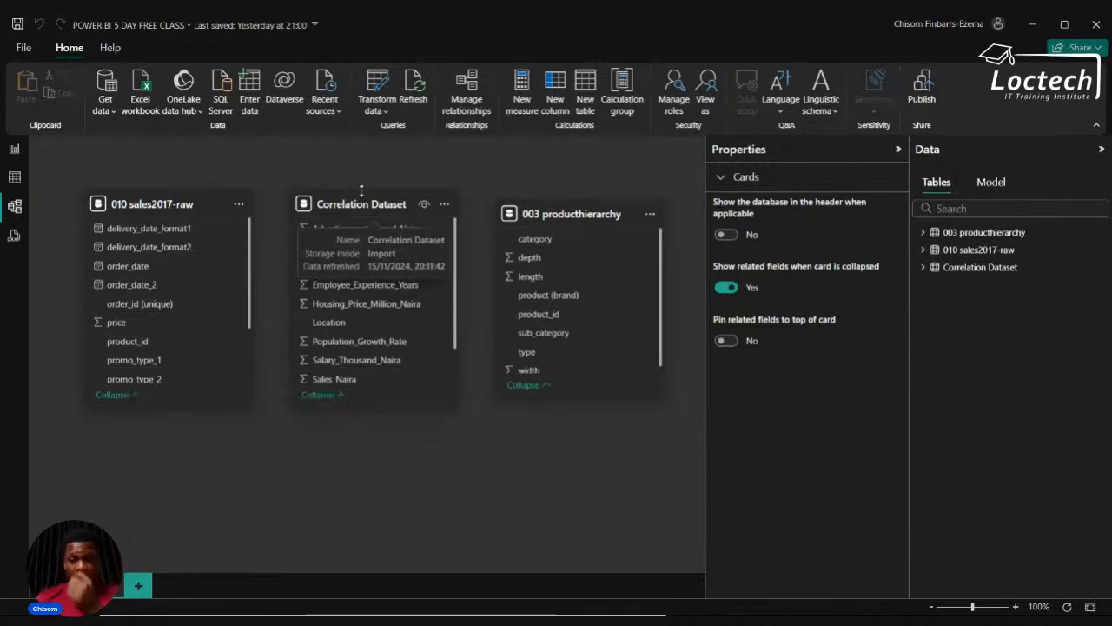
{"action": "left_click_drag", "start_coordinate": [567, 213], "coordinate": [149, 442]}
{"action": "scroll", "coordinate": [410, 359], "scroll_direction": "down", "scroll_amount": 2}
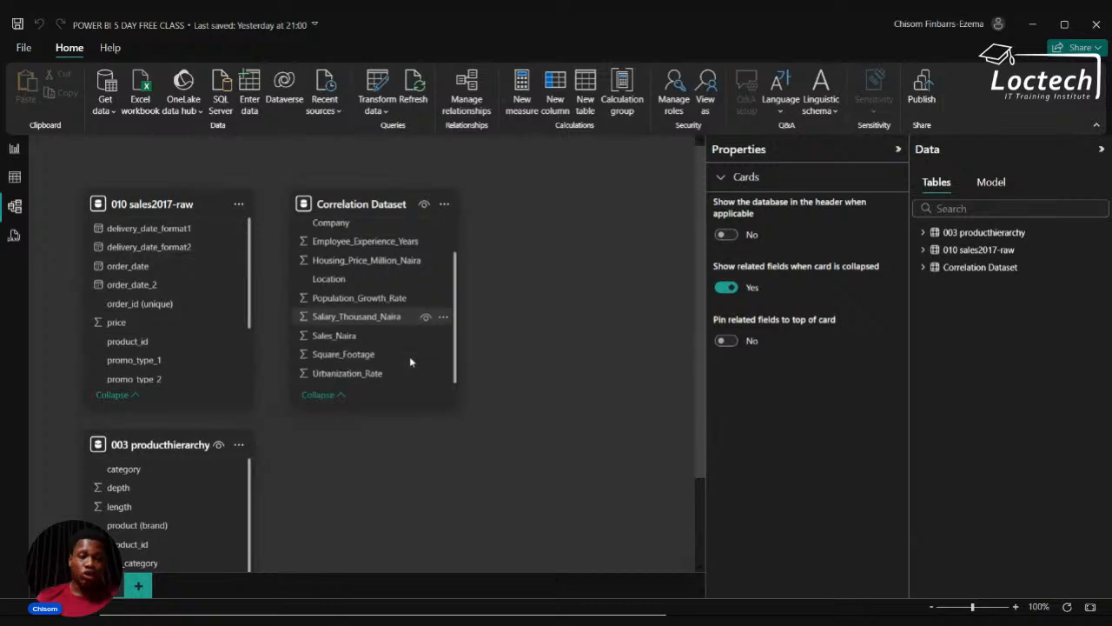
{"action": "scroll", "coordinate": [577, 412], "scroll_direction": "down", "scroll_amount": 2}
{"action": "scroll", "coordinate": [576, 414], "scroll_direction": "down", "scroll_amount": 4}
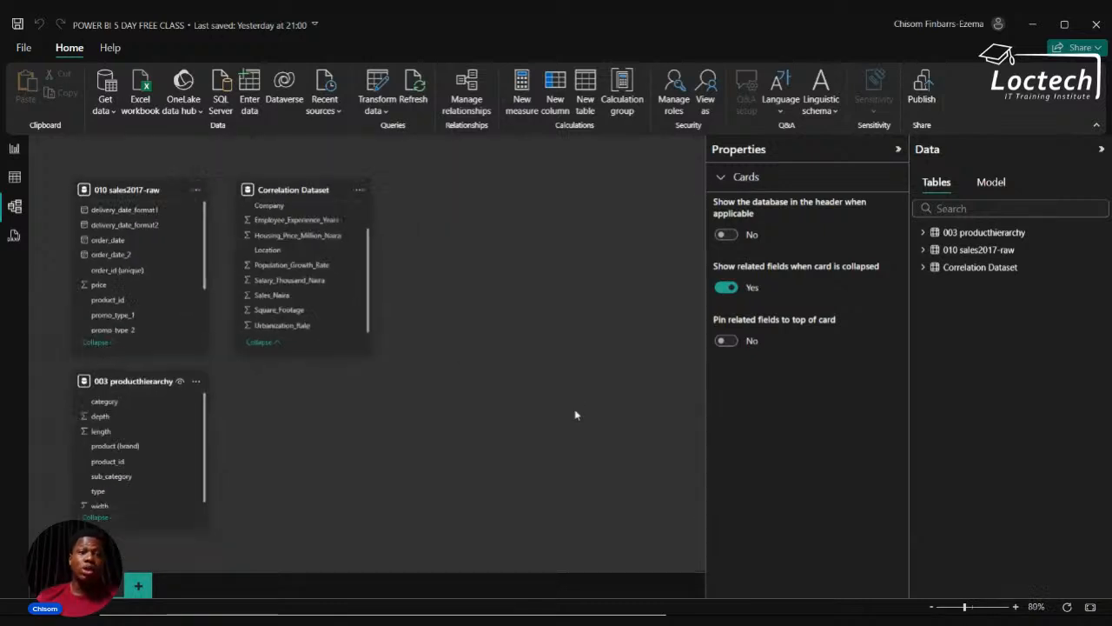
Create a relationship between the product_id columns of 003 producthierarchy and 010 sales2017-raw.
{"action": "scroll", "coordinate": [576, 414], "scroll_direction": "up", "scroll_amount": 6}
{"action": "right_click", "coordinate": [575, 414]}
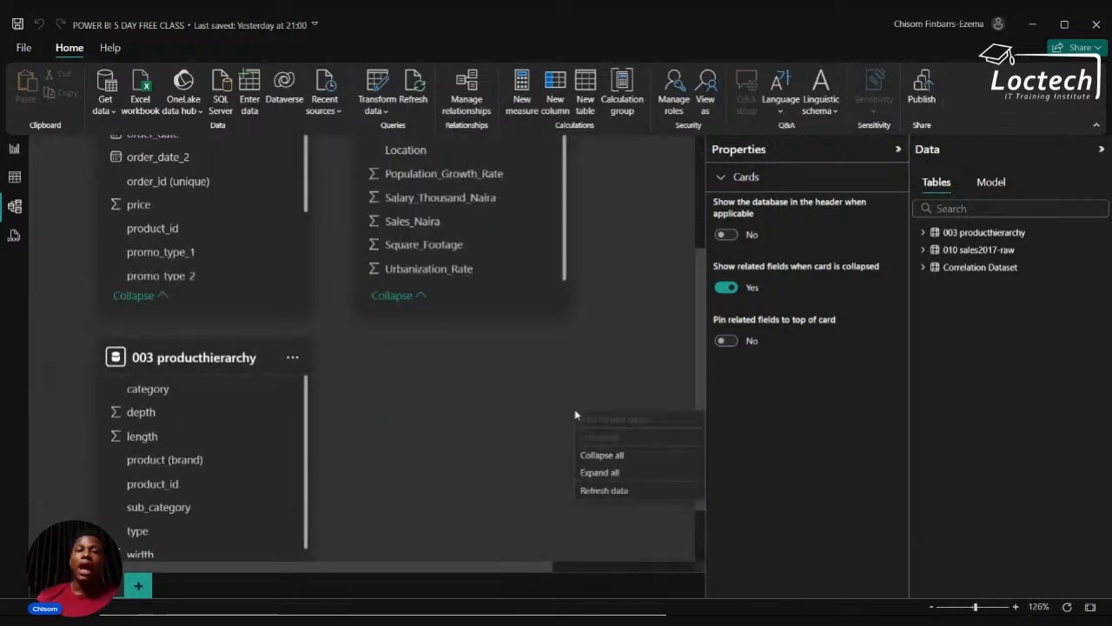
{"action": "left_click", "coordinate": [513, 406]}
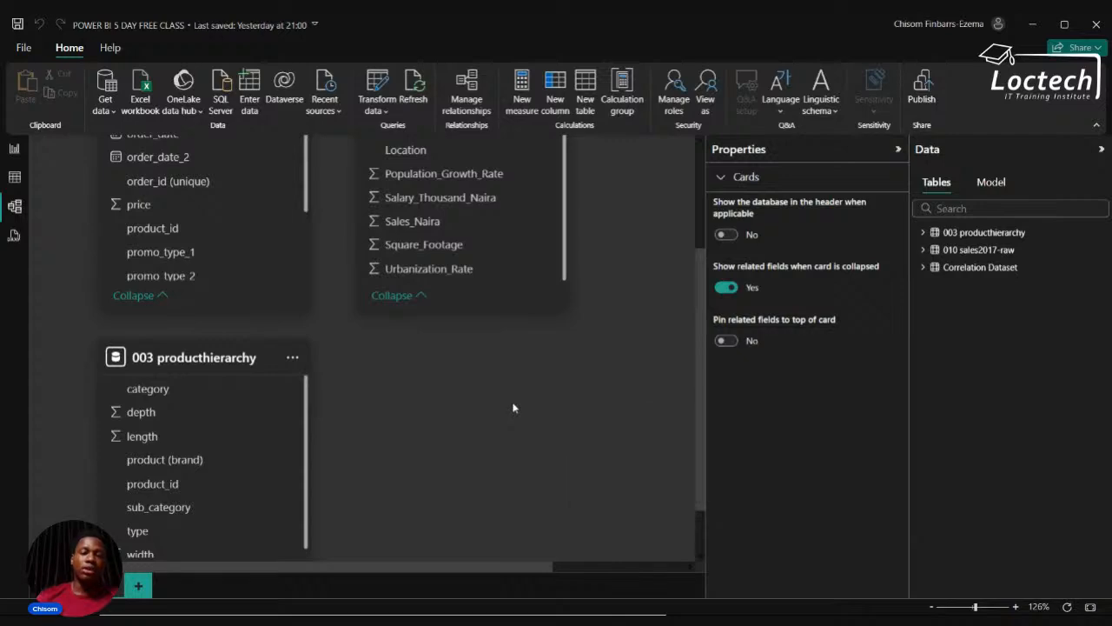
{"action": "scroll", "coordinate": [512, 408], "scroll_direction": "down", "scroll_amount": 5}
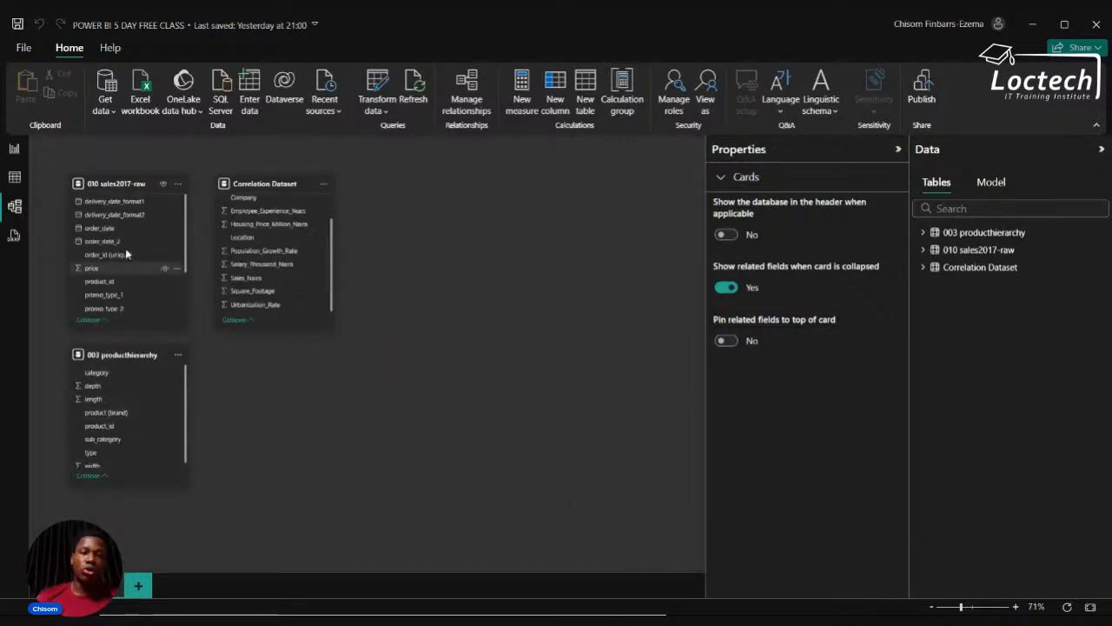
{"action": "scroll", "coordinate": [132, 237], "scroll_direction": "up", "scroll_amount": 7}
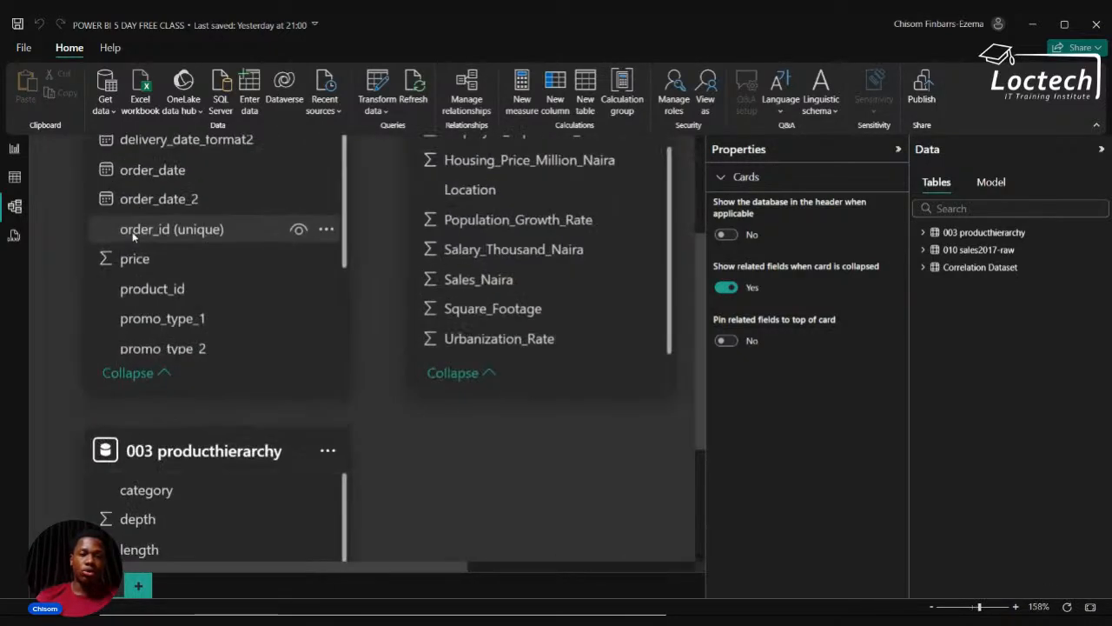
{"action": "scroll", "coordinate": [134, 238], "scroll_direction": "down", "scroll_amount": 6}
{"action": "scroll", "coordinate": [133, 238], "scroll_direction": "up", "scroll_amount": 2}
{"action": "scroll", "coordinate": [173, 452], "scroll_direction": "down", "scroll_amount": 1}
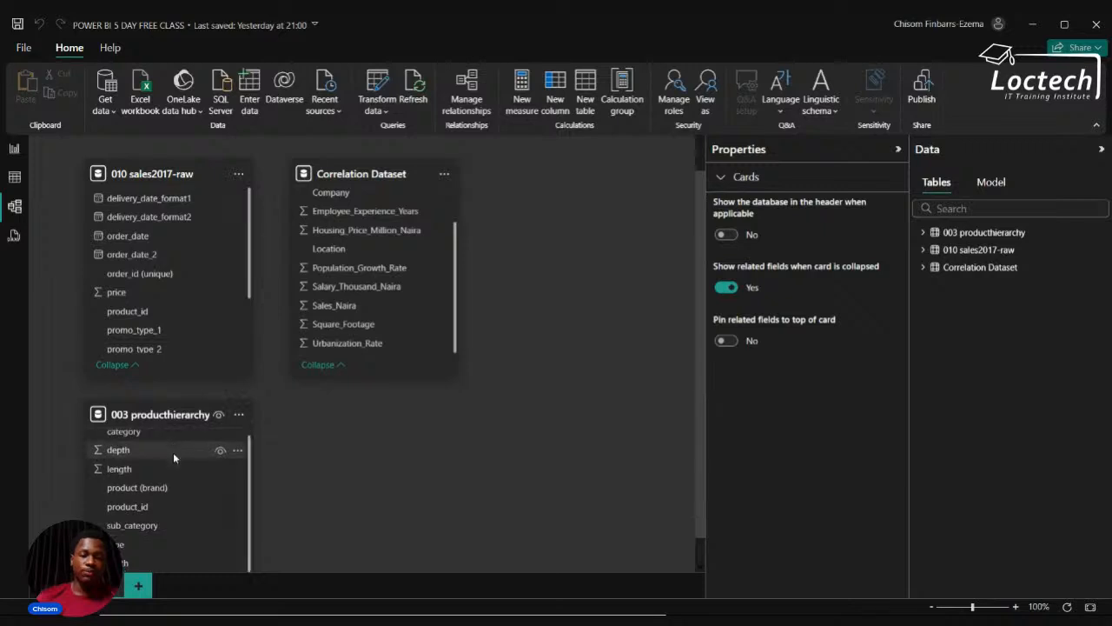
{"action": "scroll", "coordinate": [346, 447], "scroll_direction": "down", "scroll_amount": 1}
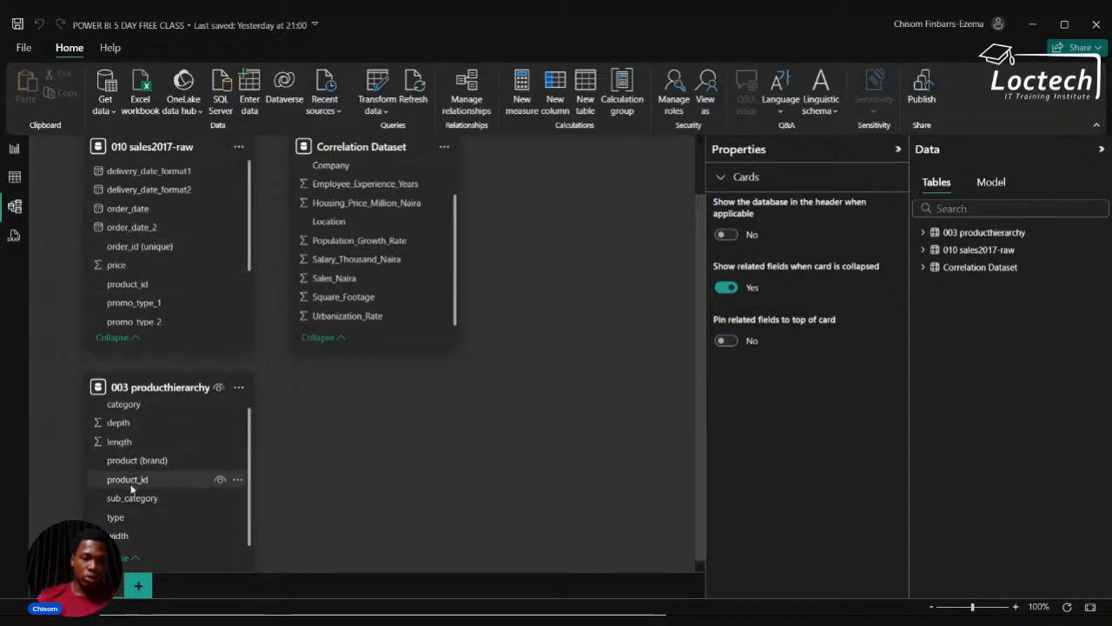
{"action": "left_click_drag", "start_coordinate": [131, 485], "coordinate": [131, 294]}
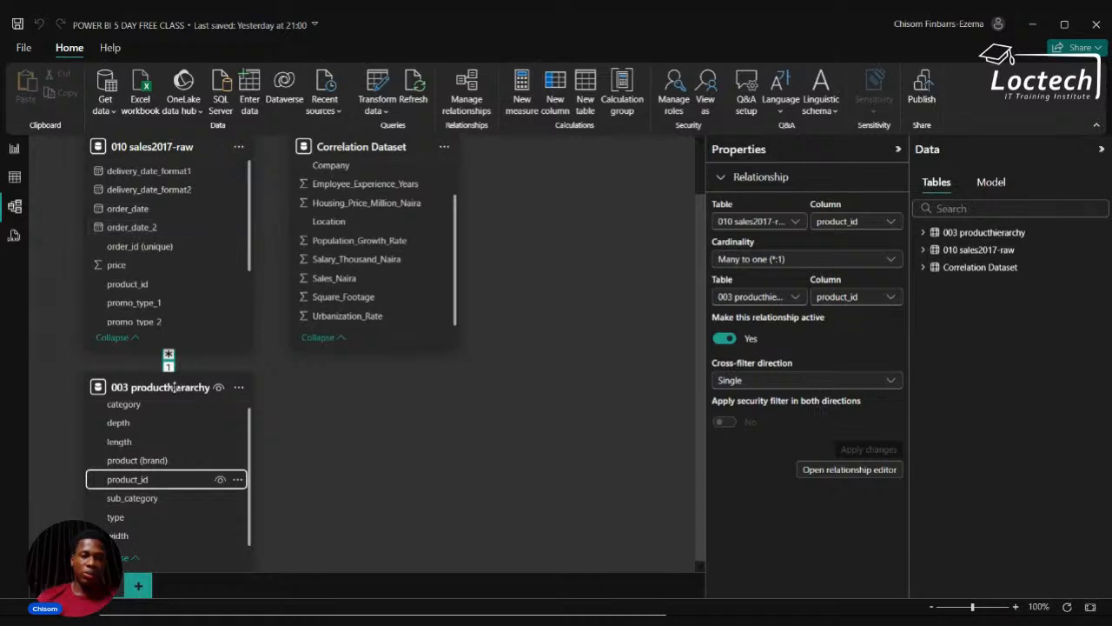
Rearrange the model with 003 producthierarchy on the far side of 010 sales2017-raw and Correlation Dataset below the relationship line.
{"action": "left_click_drag", "start_coordinate": [178, 391], "coordinate": [614, 232]}
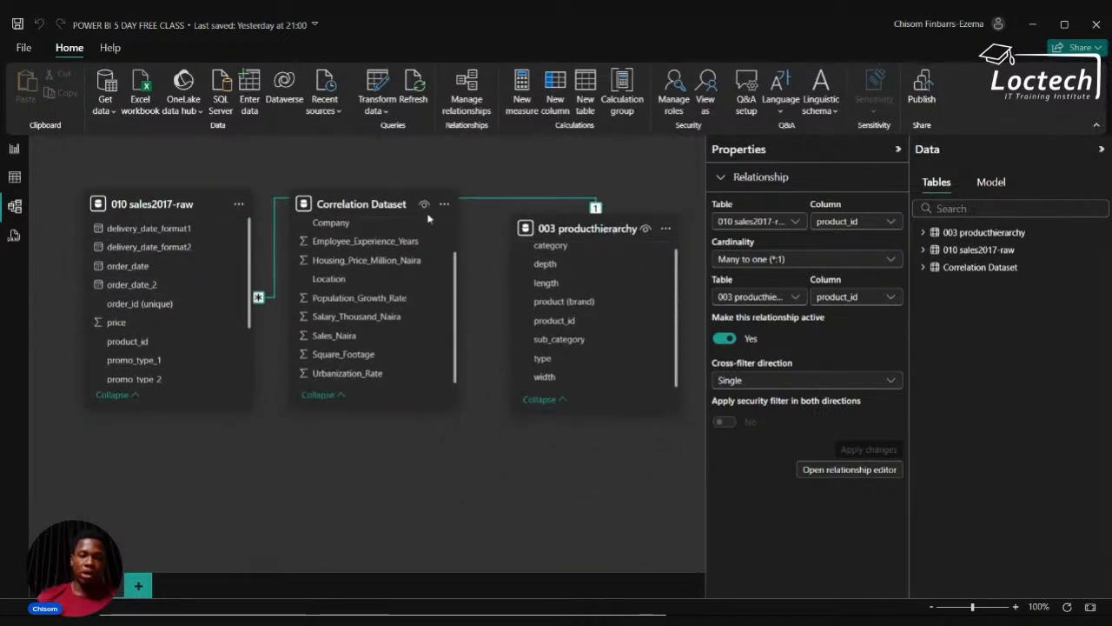
{"action": "left_click_drag", "start_coordinate": [401, 206], "coordinate": [432, 412]}
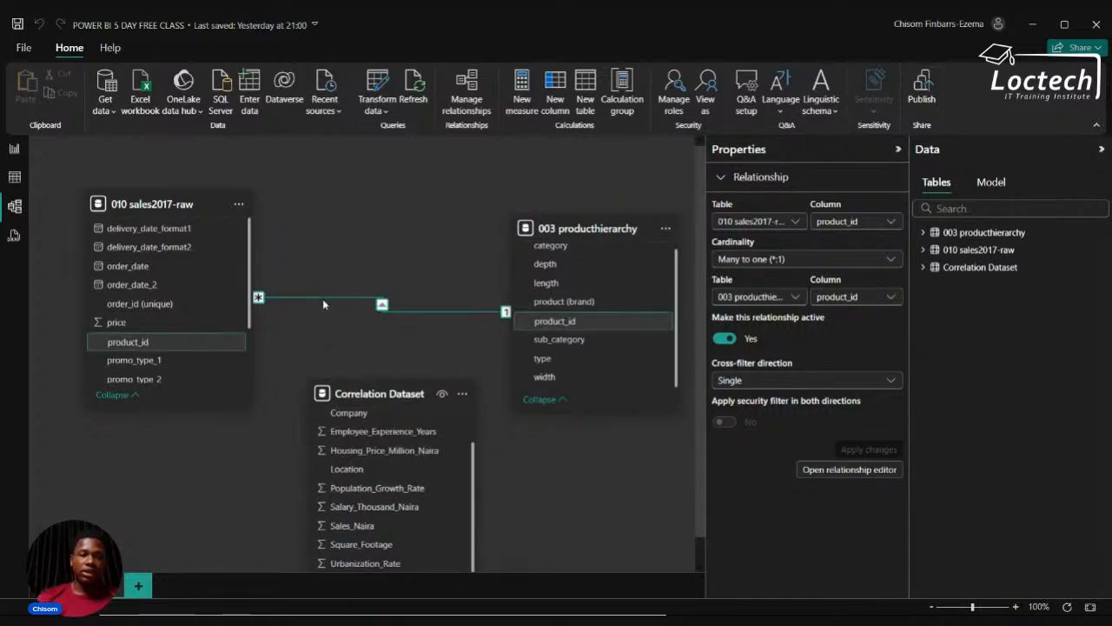
Return to the report, widen the revenue column chart until its category labels sit horizontally, and shift it right.
{"action": "left_click", "coordinate": [15, 150]}
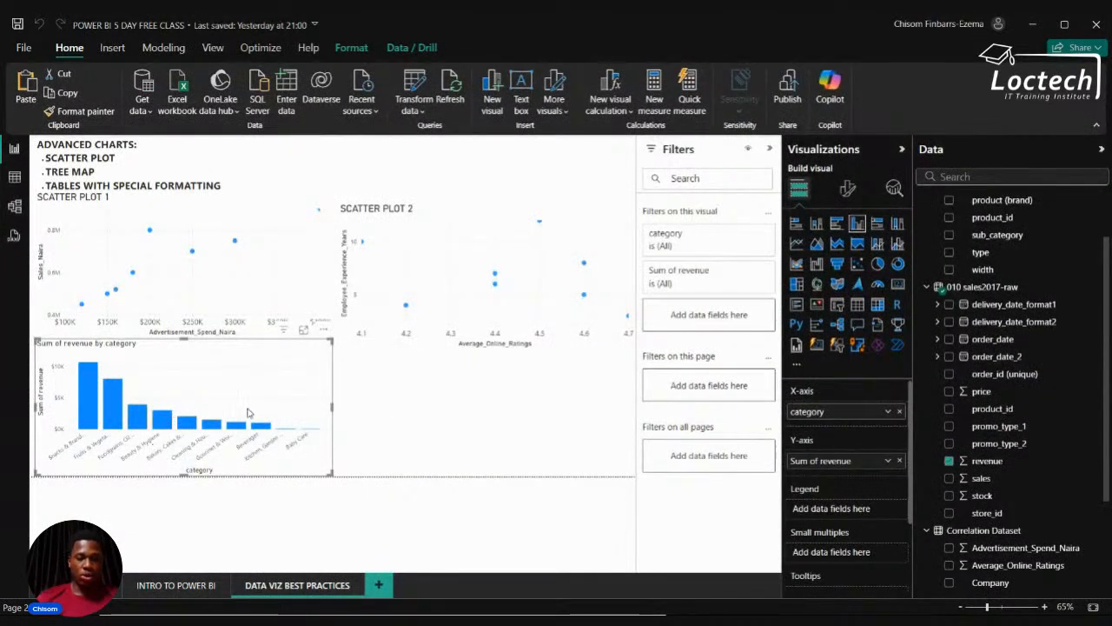
{"action": "left_click_drag", "start_coordinate": [330, 406], "coordinate": [460, 404]}
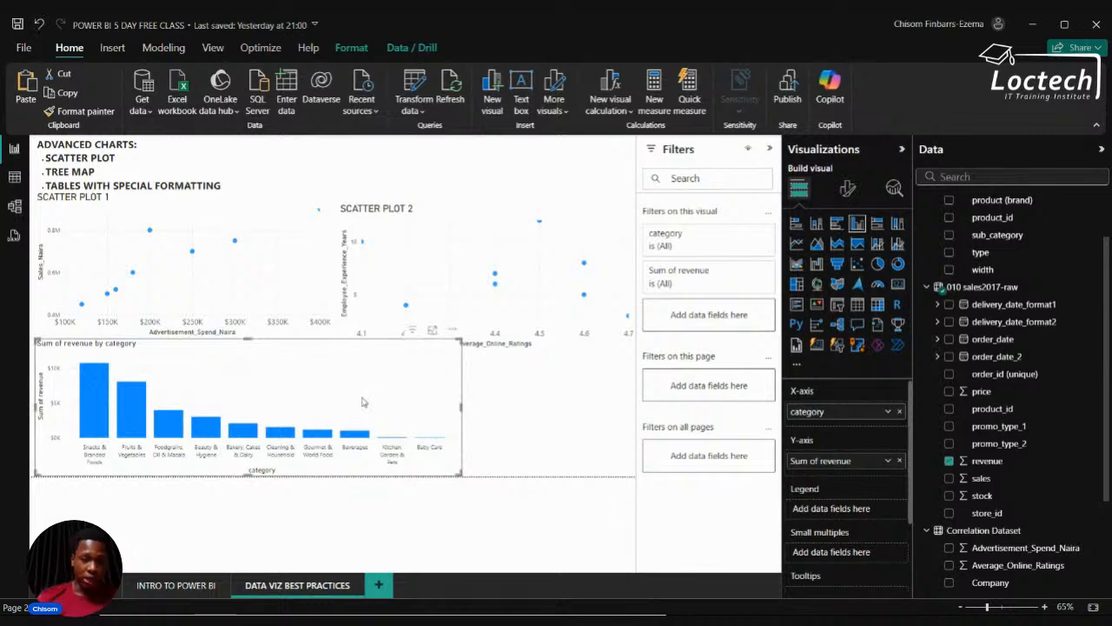
{"action": "left_click_drag", "start_coordinate": [362, 401], "coordinate": [447, 399]}
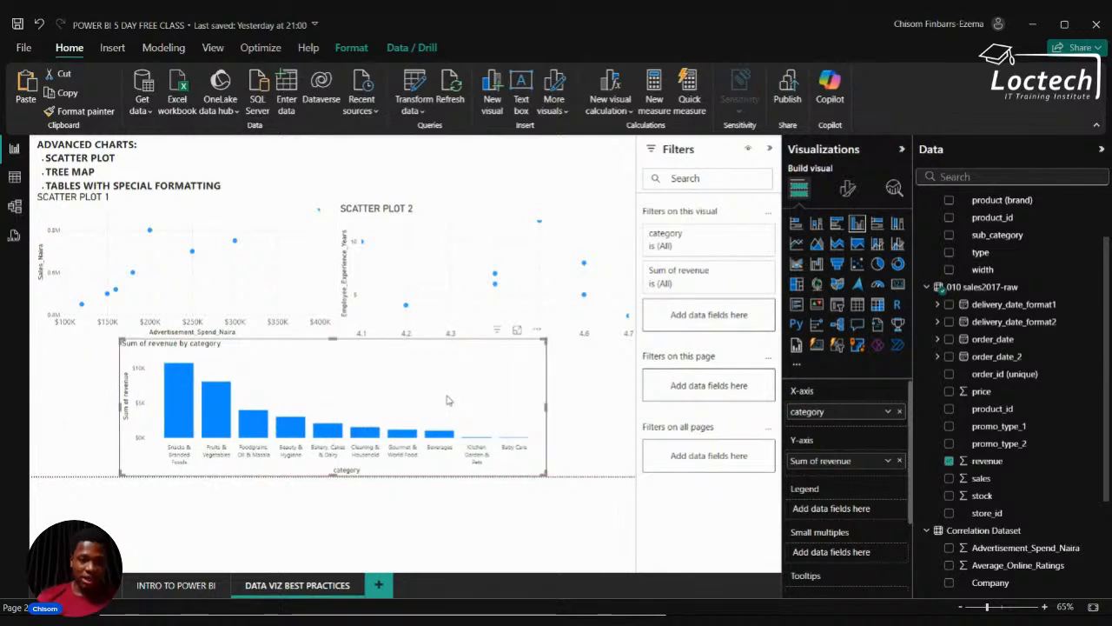
{"action": "scroll", "coordinate": [447, 400], "scroll_direction": "up", "scroll_amount": 3}
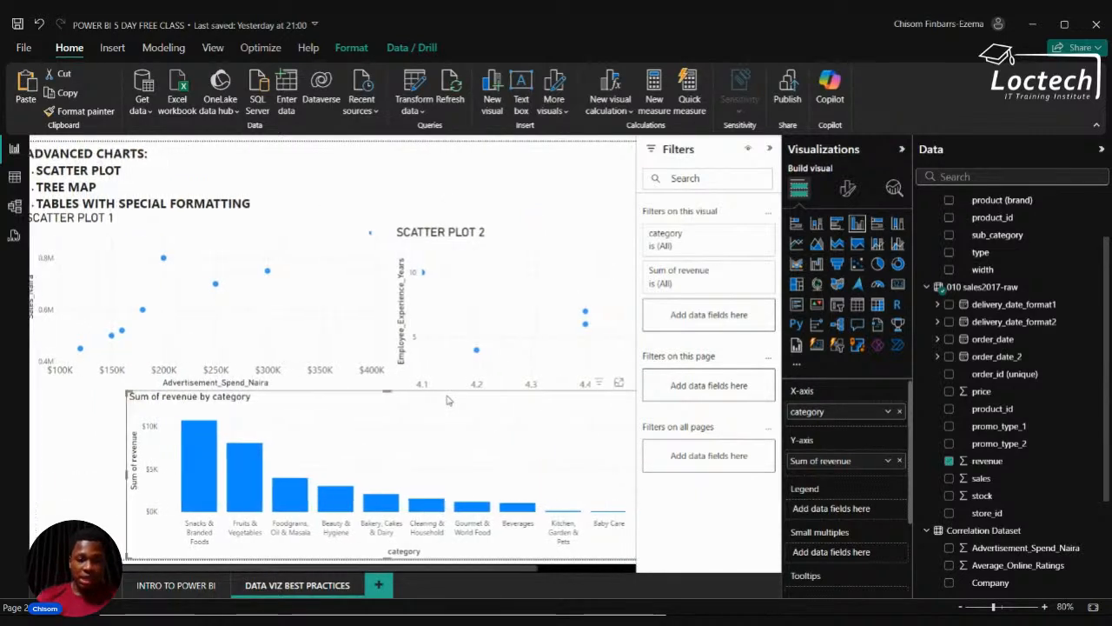
{"action": "scroll", "coordinate": [448, 399], "scroll_direction": "left", "scroll_amount": 1}
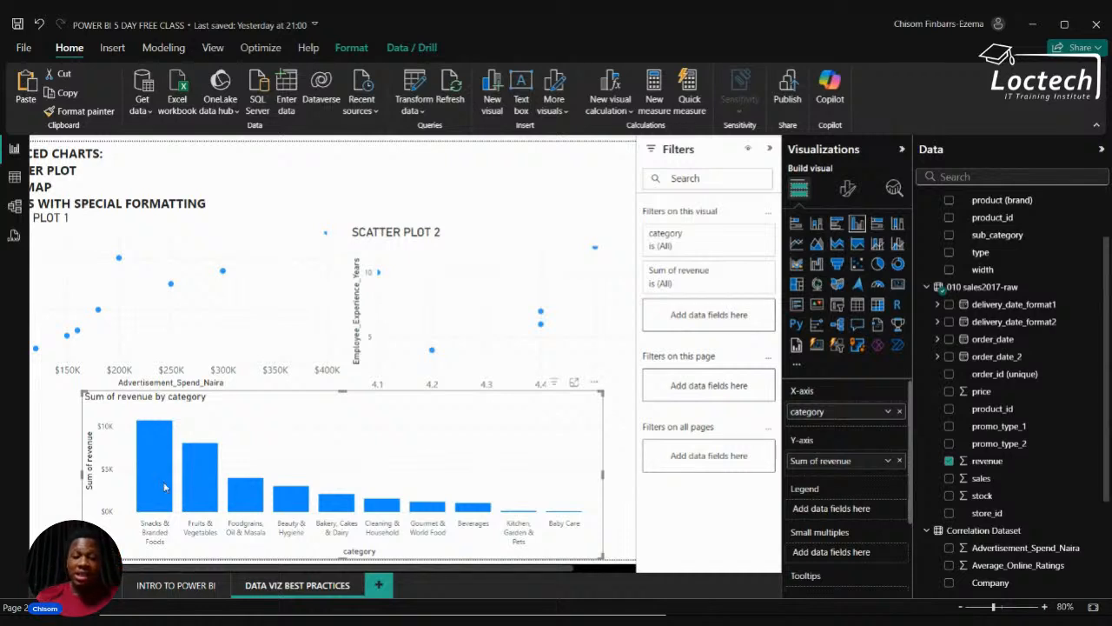
{"action": "mouse_move", "coordinate": [150, 489]}
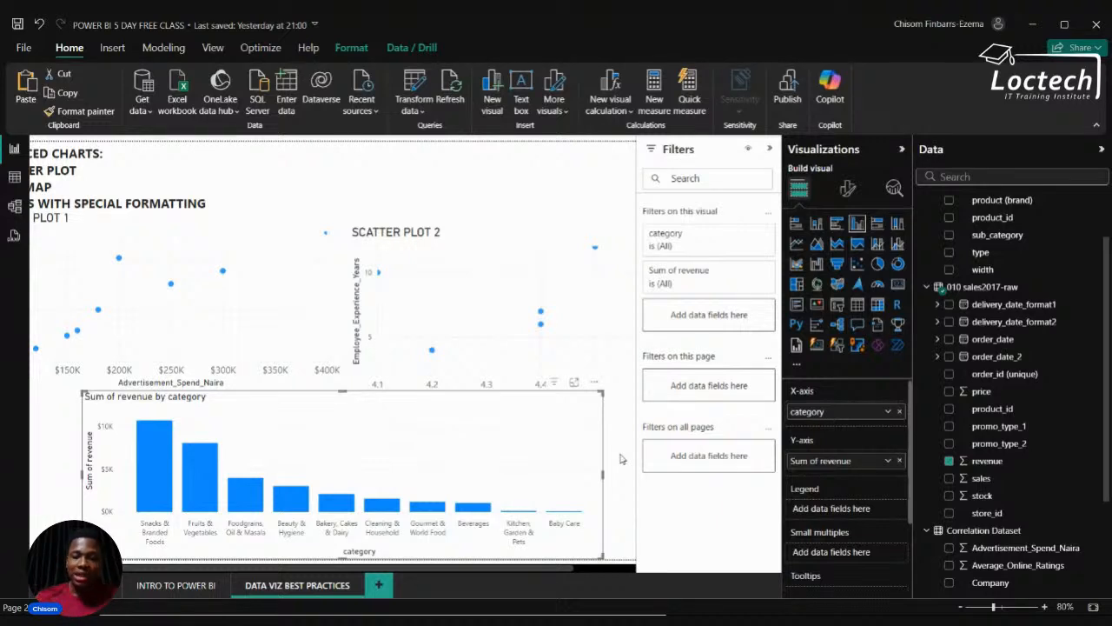
Replace category with sub_category from 003 producthierarchy on the column chart's X-axis.
{"action": "scroll", "coordinate": [1026, 287], "scroll_direction": "up", "scroll_amount": 2}
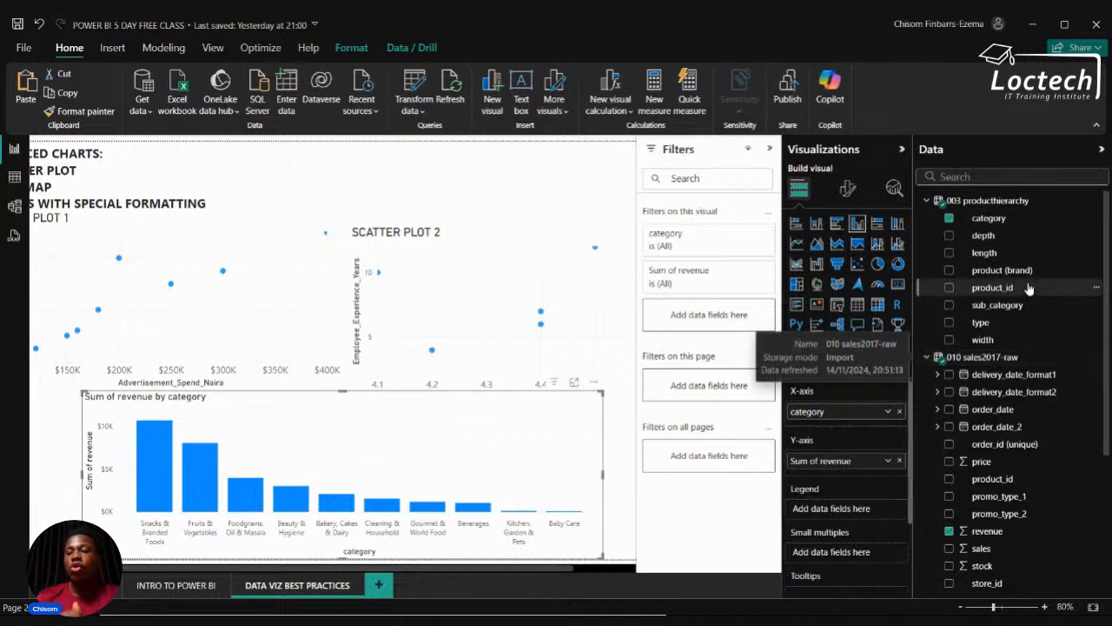
{"action": "scroll", "coordinate": [1027, 288], "scroll_direction": "down", "scroll_amount": 1}
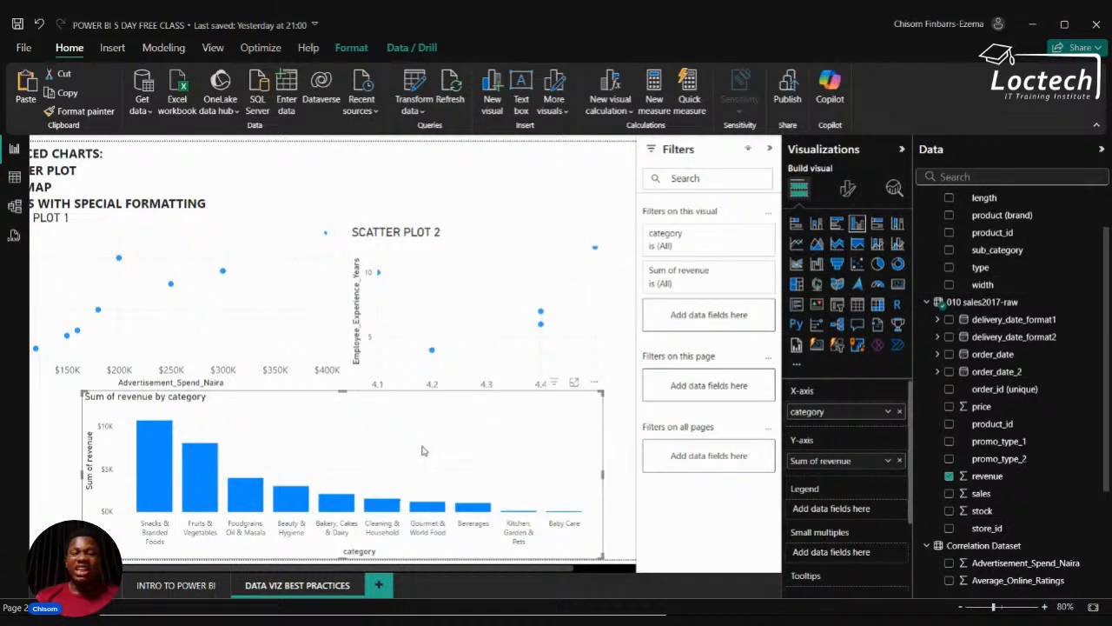
{"action": "scroll", "coordinate": [422, 450], "scroll_direction": "left", "scroll_amount": 1}
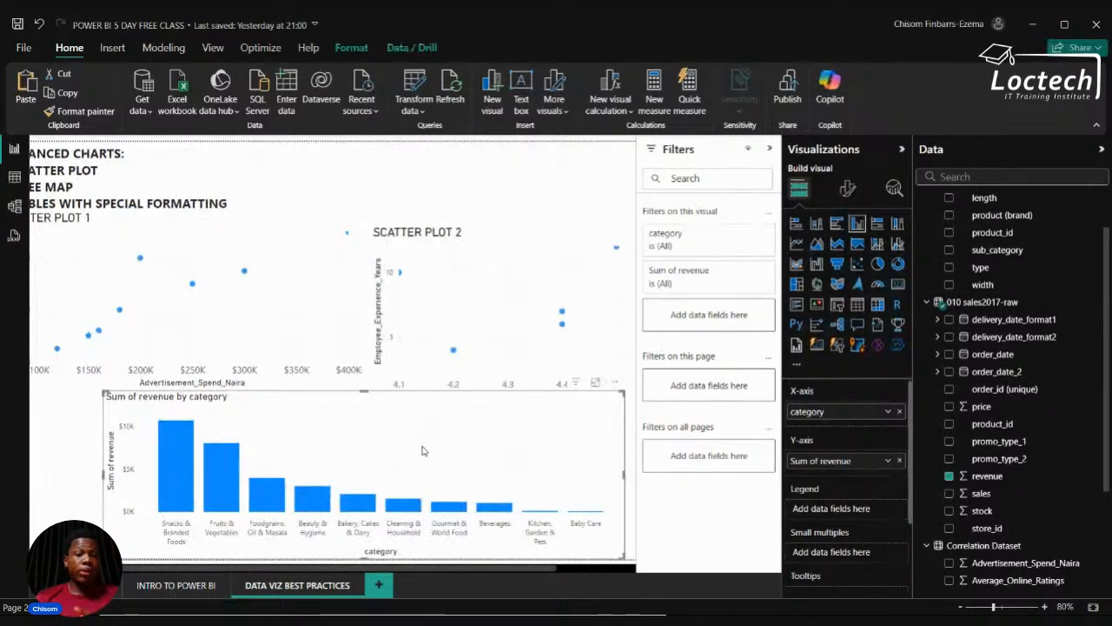
{"action": "scroll", "coordinate": [423, 450], "scroll_direction": "left", "scroll_amount": 2}
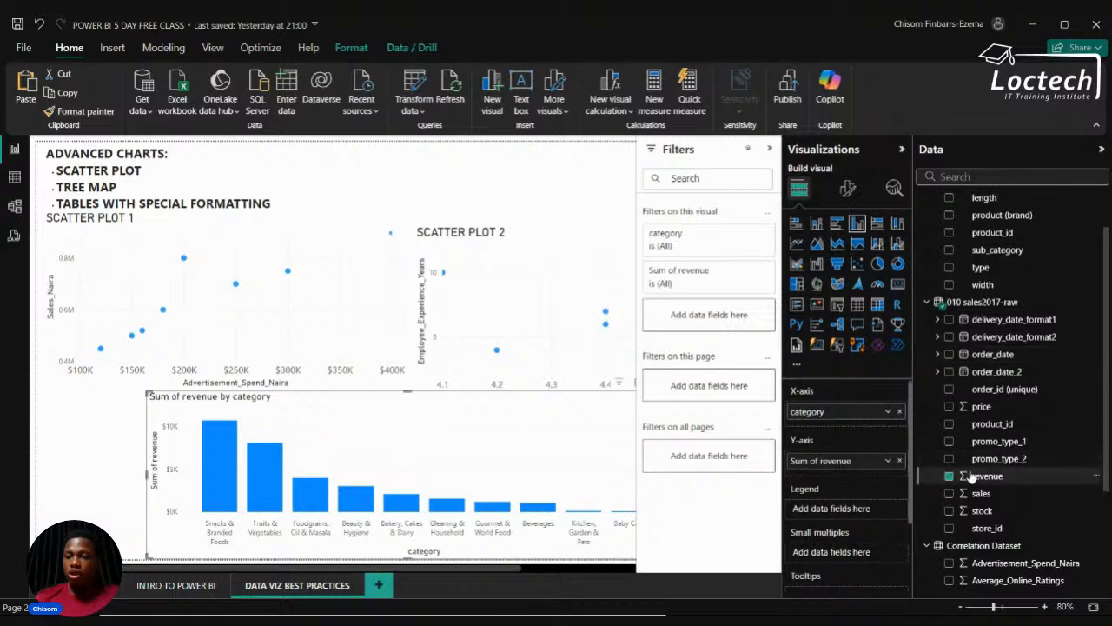
{"action": "scroll", "coordinate": [985, 339], "scroll_direction": "up", "scroll_amount": 1}
{"action": "left_click", "coordinate": [949, 219]}
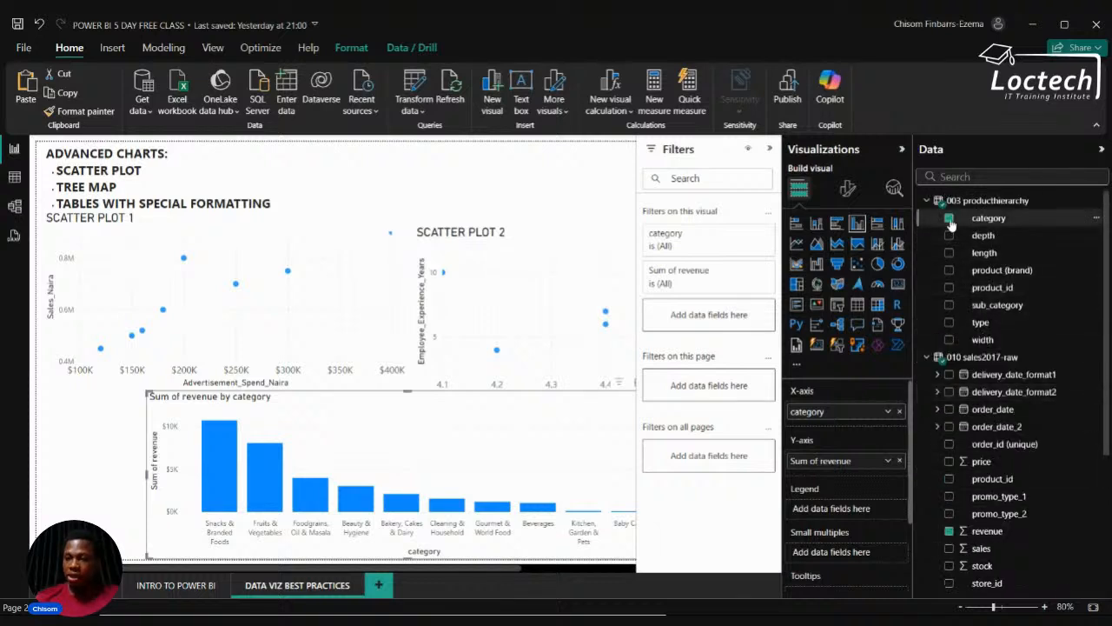
{"action": "left_click", "coordinate": [948, 305]}
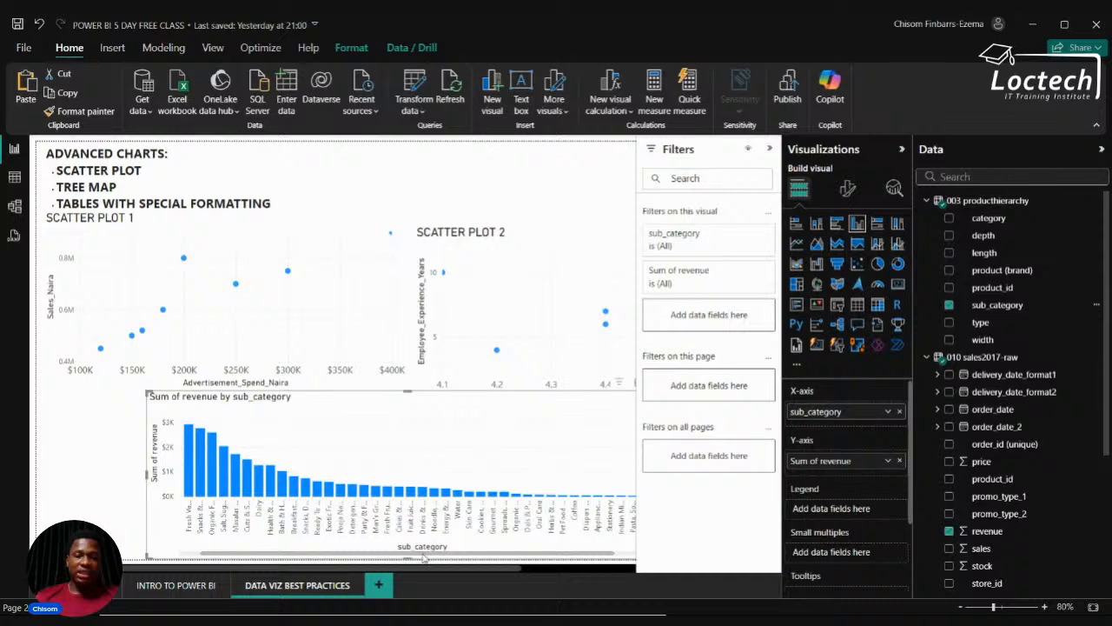
Look through the sub_category columns along the whole X-axis of the revenue chart.
{"action": "left_click_drag", "start_coordinate": [424, 557], "coordinate": [508, 557]}
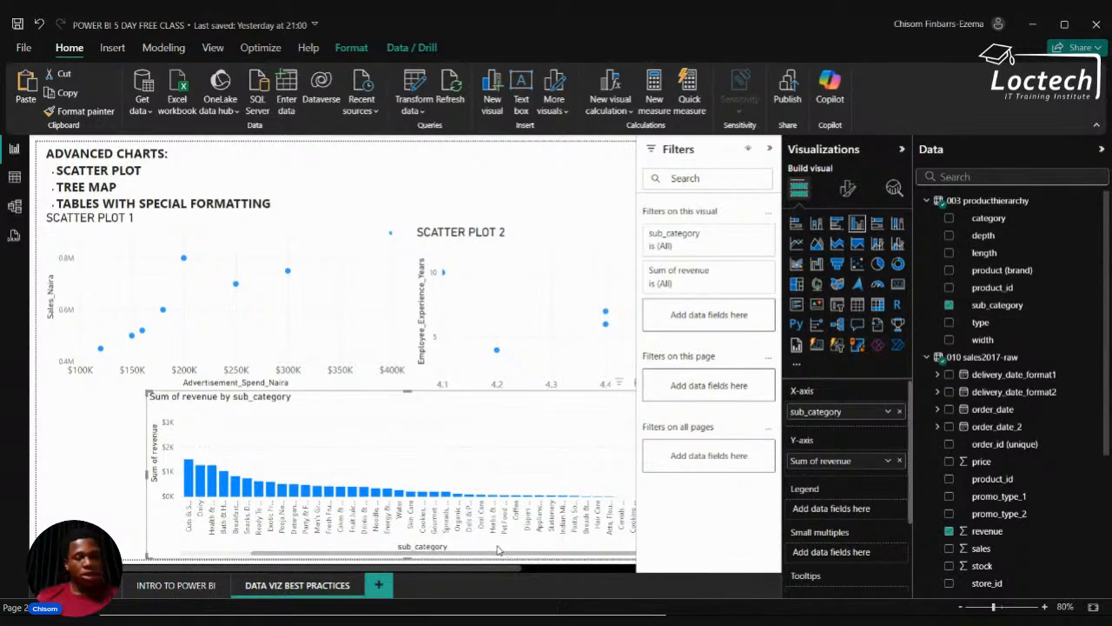
{"action": "left_click_drag", "start_coordinate": [471, 551], "coordinate": [369, 548]}
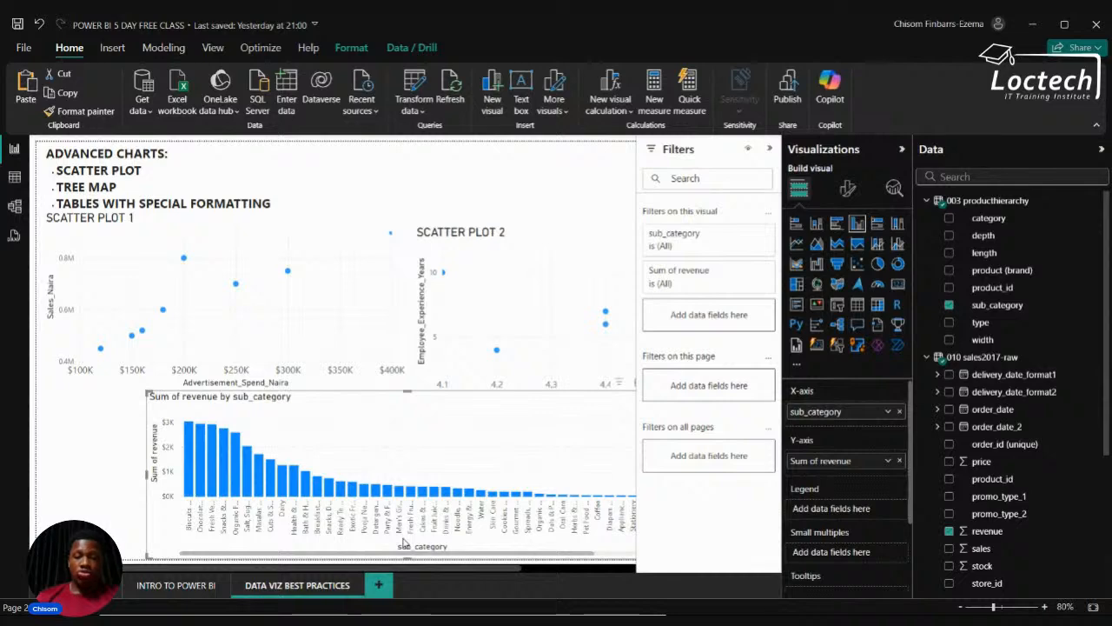
{"action": "scroll", "coordinate": [417, 489], "scroll_direction": "down", "scroll_amount": 1}
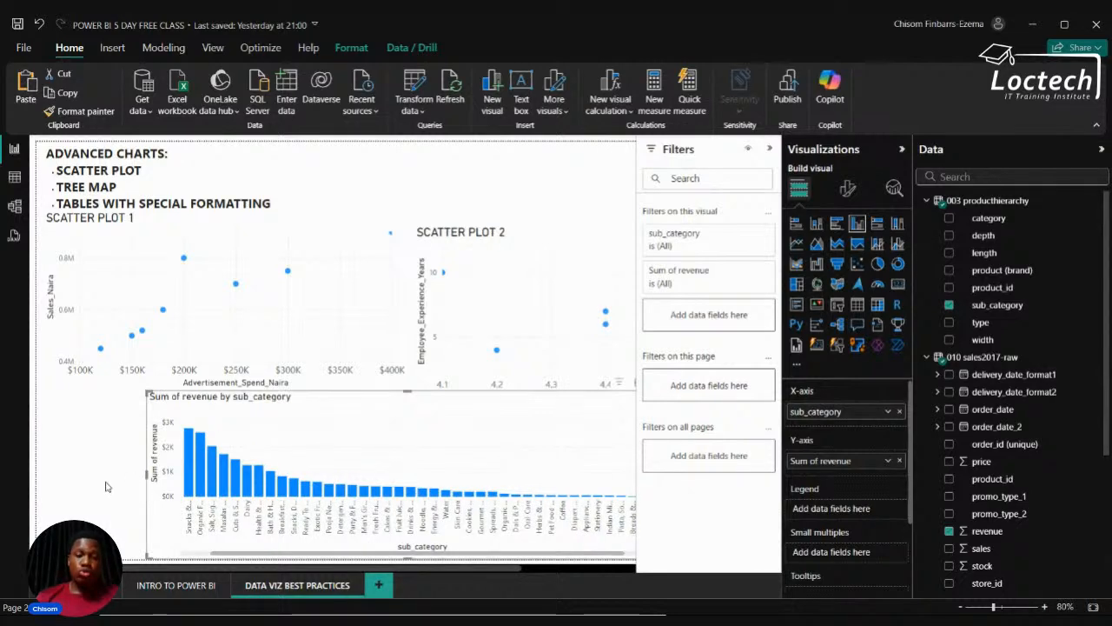
{"action": "scroll", "coordinate": [179, 488], "scroll_direction": "right", "scroll_amount": 3}
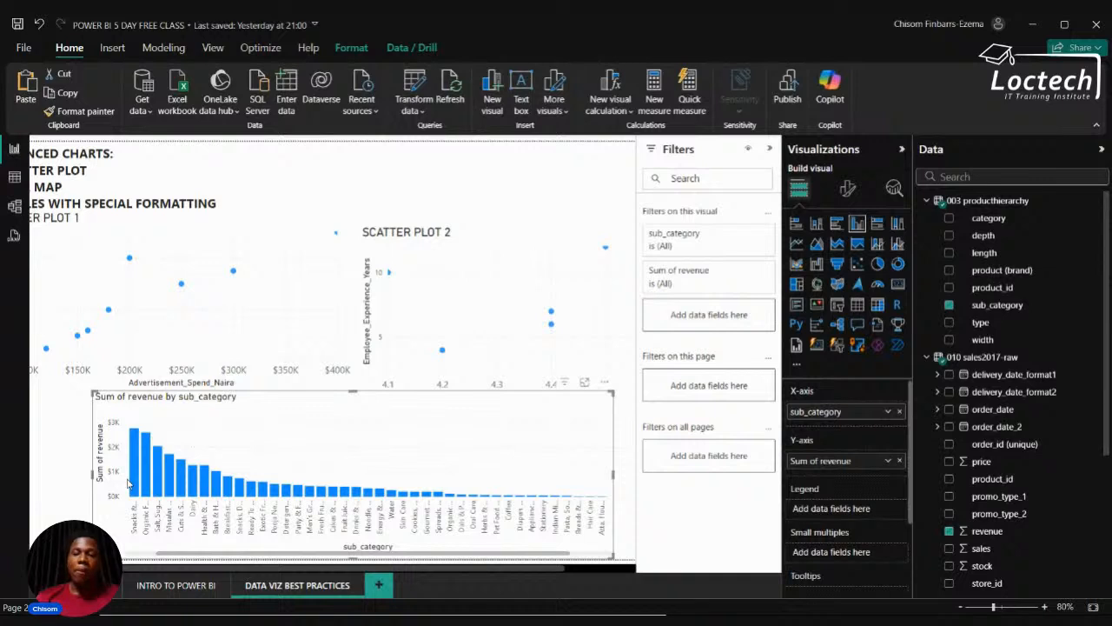
{"action": "scroll", "coordinate": [127, 483], "scroll_direction": "up", "scroll_amount": 1}
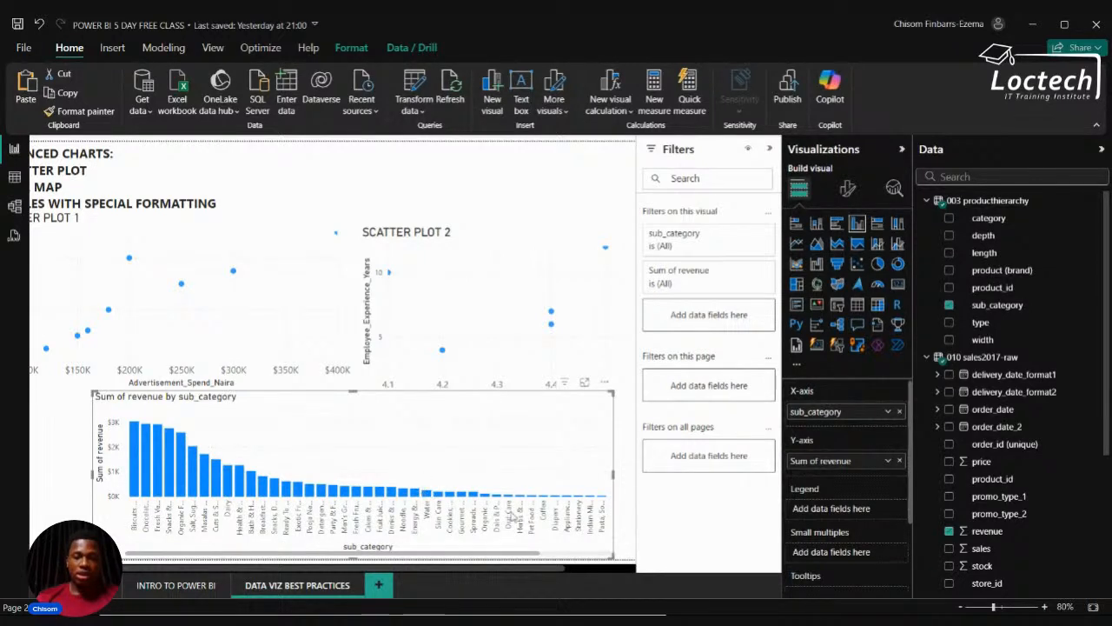
Try product (brand) instead of sub_category on the column chart's X-axis, and put sub_category back.
{"action": "left_click", "coordinate": [949, 305]}
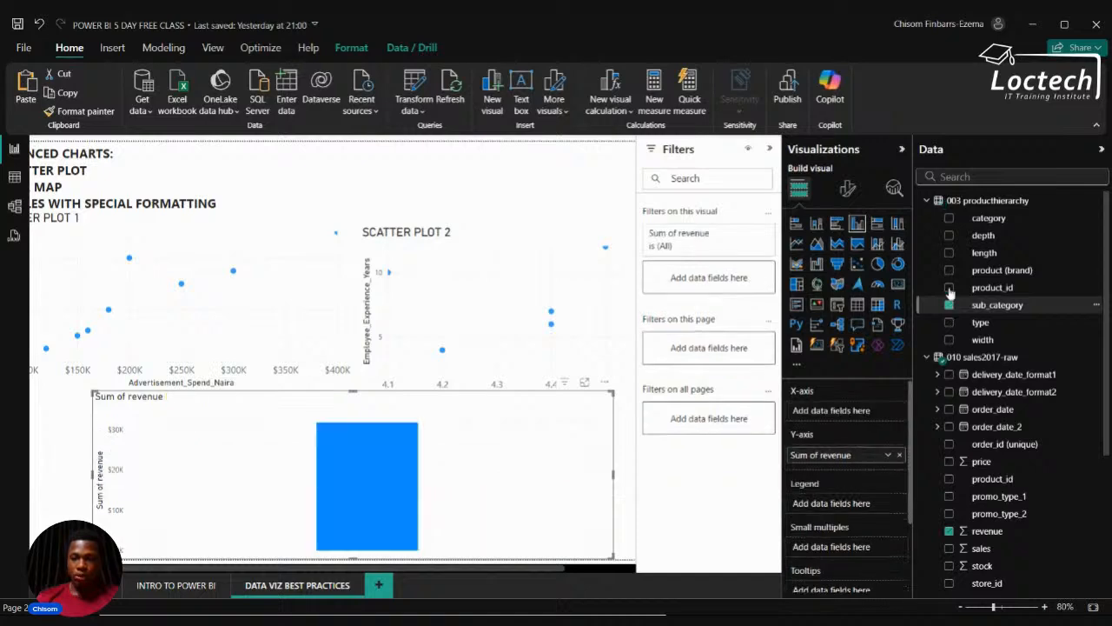
{"action": "left_click", "coordinate": [949, 270]}
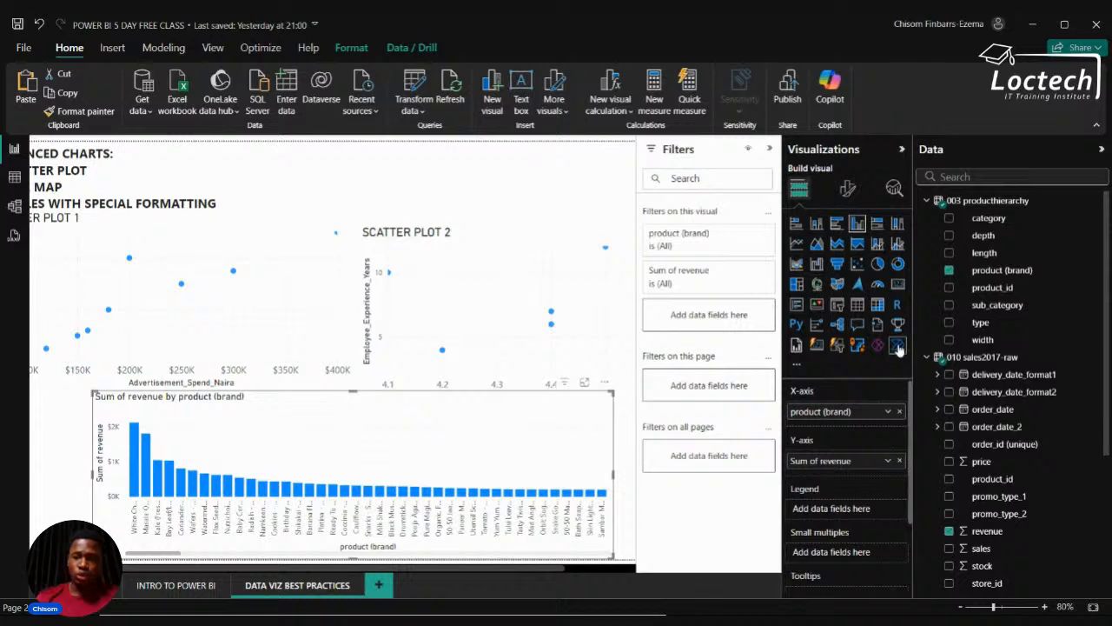
{"action": "left_click", "coordinate": [950, 270]}
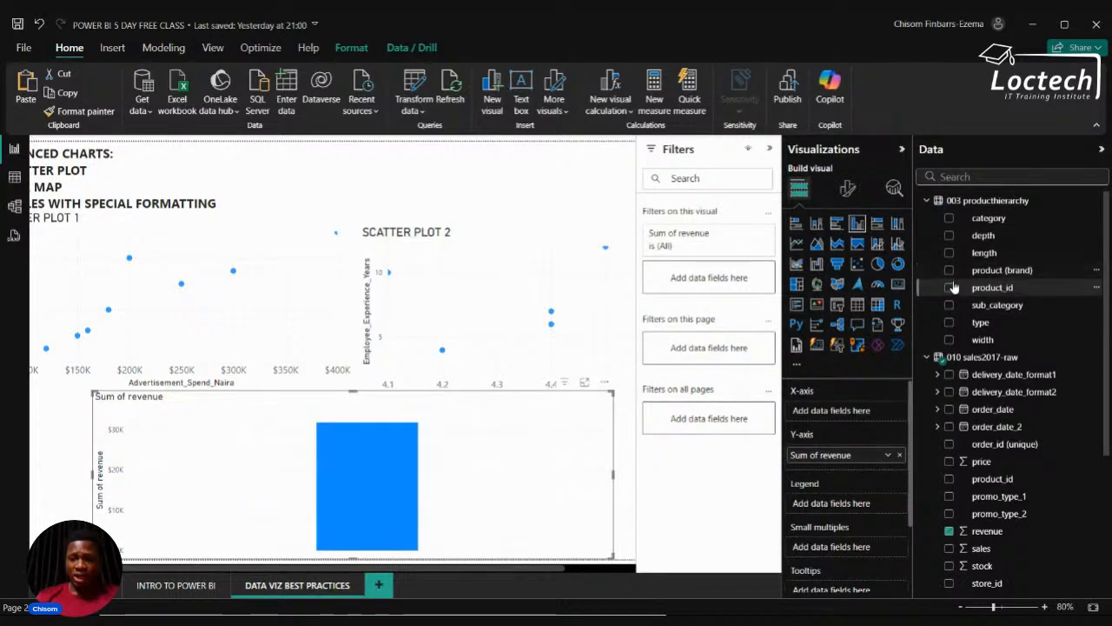
{"action": "left_click", "coordinate": [949, 306]}
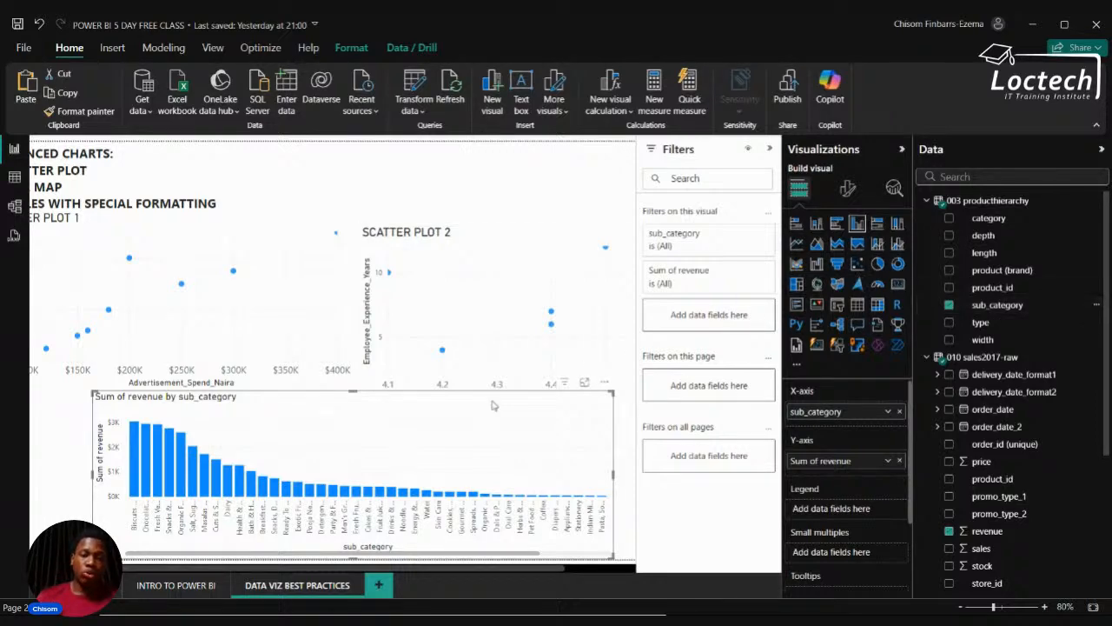
Add a new report page and name it TREE MAP.
{"action": "scroll", "coordinate": [493, 404], "scroll_direction": "down", "scroll_amount": 3}
{"action": "scroll", "coordinate": [493, 404], "scroll_direction": "down", "scroll_amount": 2}
{"action": "scroll", "coordinate": [492, 405], "scroll_direction": "up", "scroll_amount": 3}
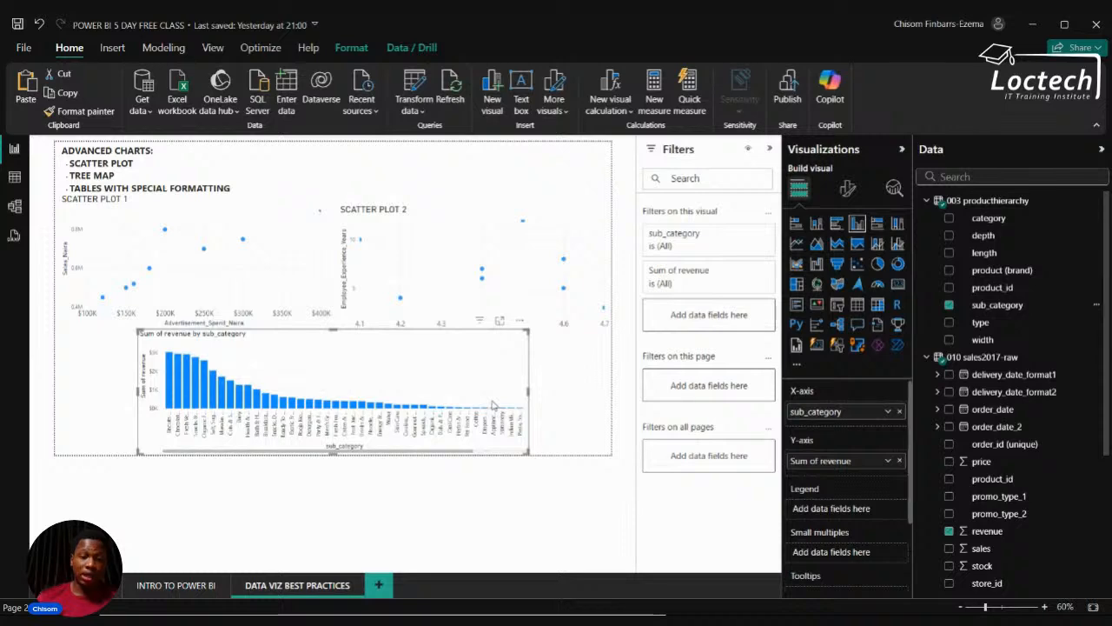
{"action": "scroll", "coordinate": [492, 404], "scroll_direction": "up", "scroll_amount": 2}
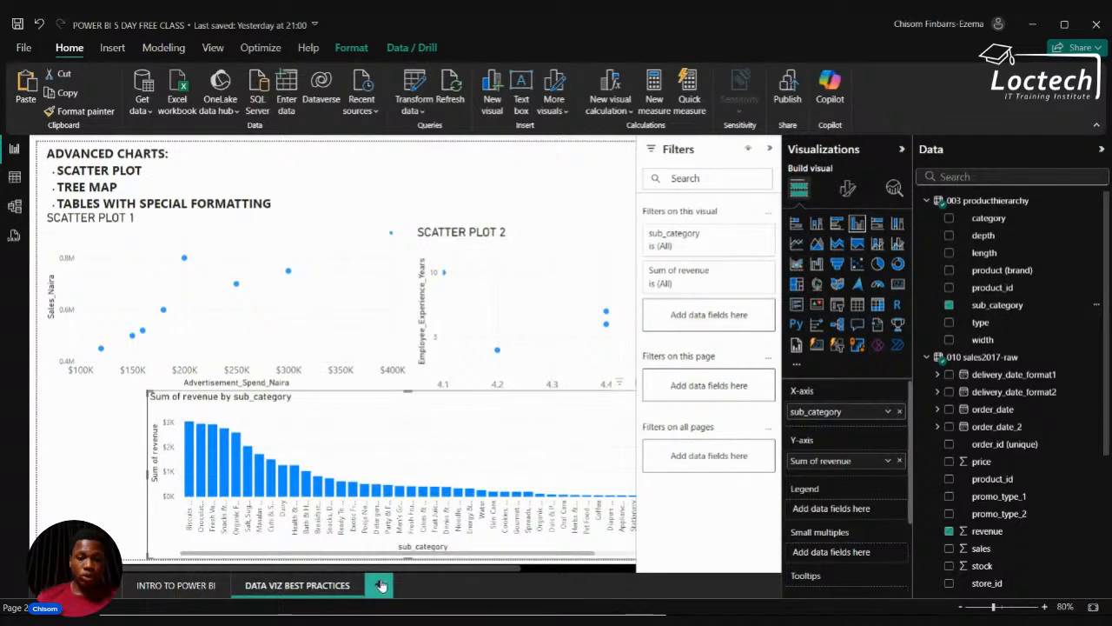
{"action": "left_click", "coordinate": [379, 588]}
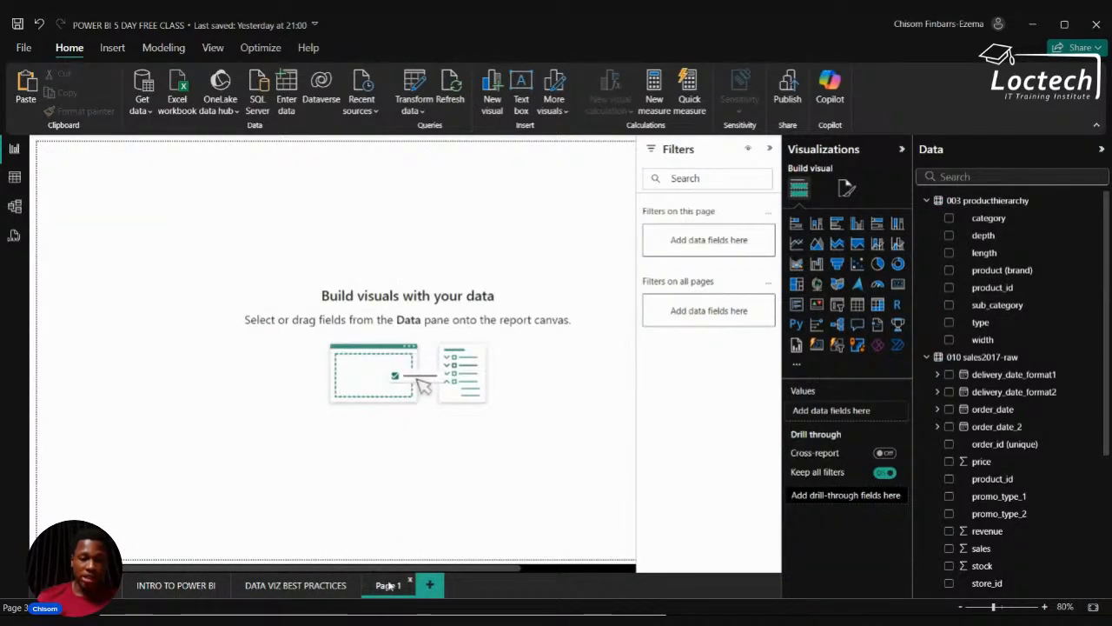
{"action": "key", "text": "ctrl+a"}
{"action": "type", "text": "TREE MAP"}
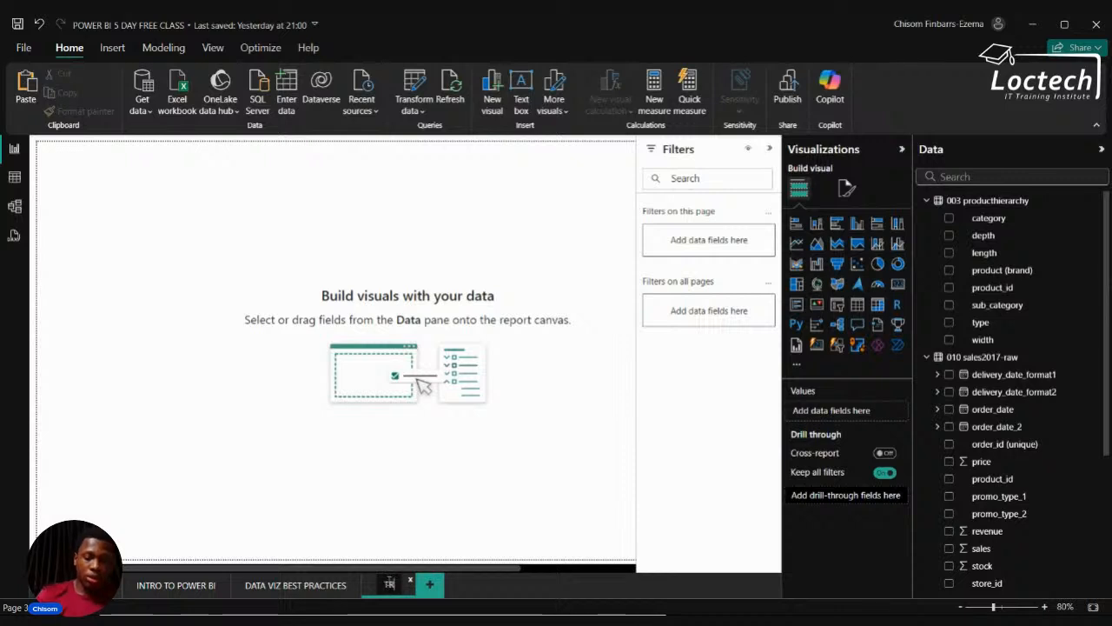
{"action": "key", "text": "Return"}
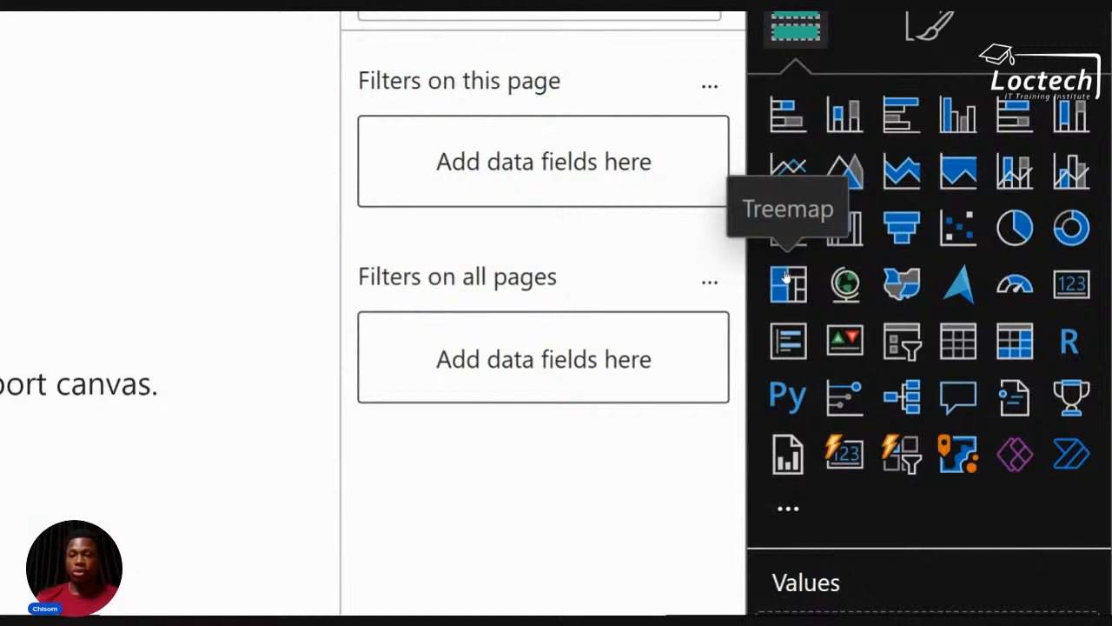
Insert an empty treemap visual and enlarge it across the middle of the page.
{"action": "left_click", "coordinate": [786, 278]}
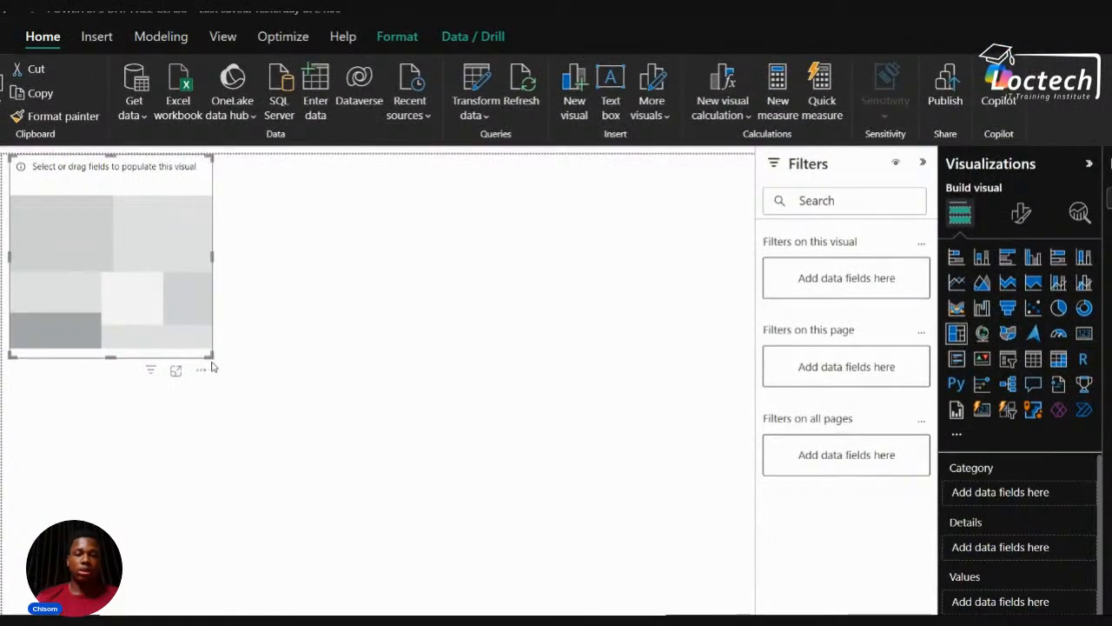
{"action": "left_click_drag", "start_coordinate": [212, 362], "coordinate": [635, 478]}
{"action": "left_click_drag", "start_coordinate": [563, 383], "coordinate": [589, 463]}
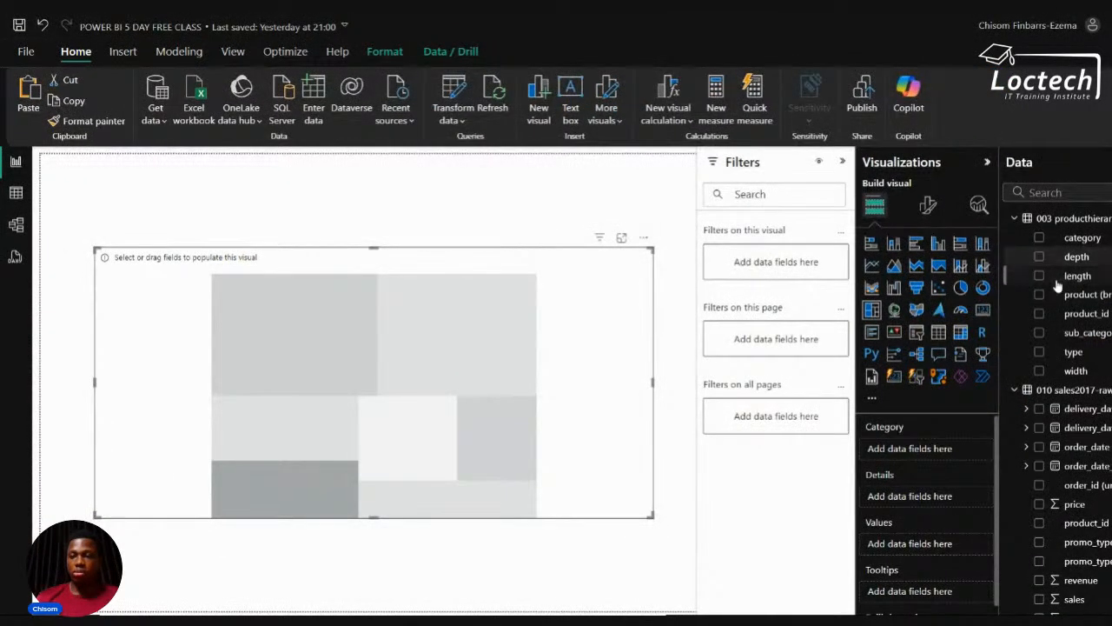
Fill the treemap with sub_category from 003 producthierarchy as its category and revenue from 010 sales2017-raw as its values.
{"action": "left_click", "coordinate": [1039, 333]}
{"action": "scroll", "coordinate": [1038, 383], "scroll_direction": "down", "scroll_amount": 3}
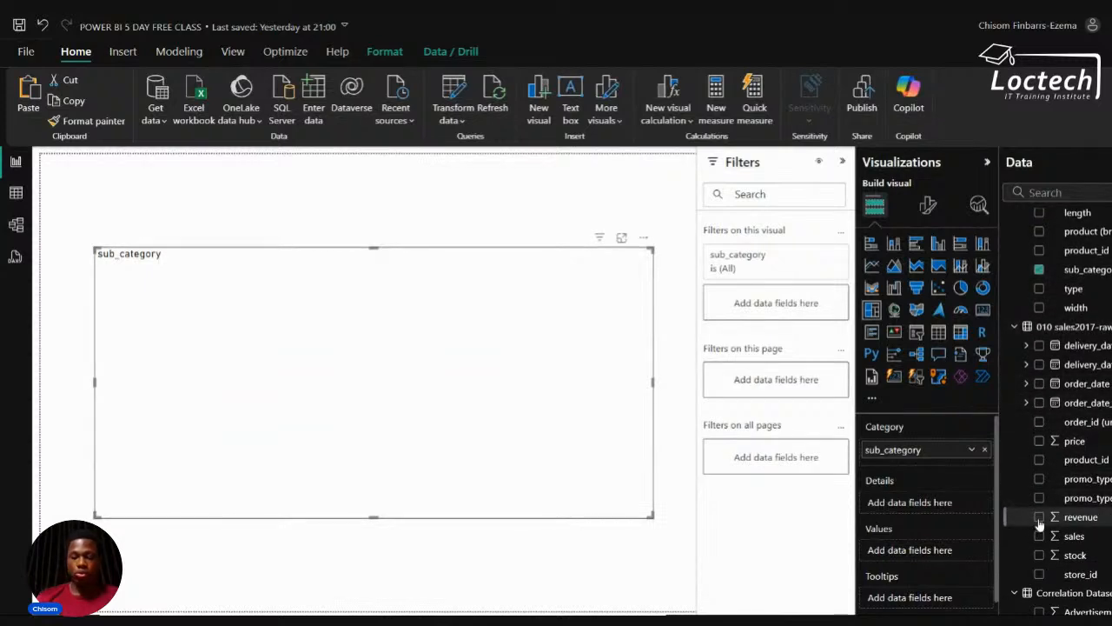
{"action": "left_click", "coordinate": [1039, 517]}
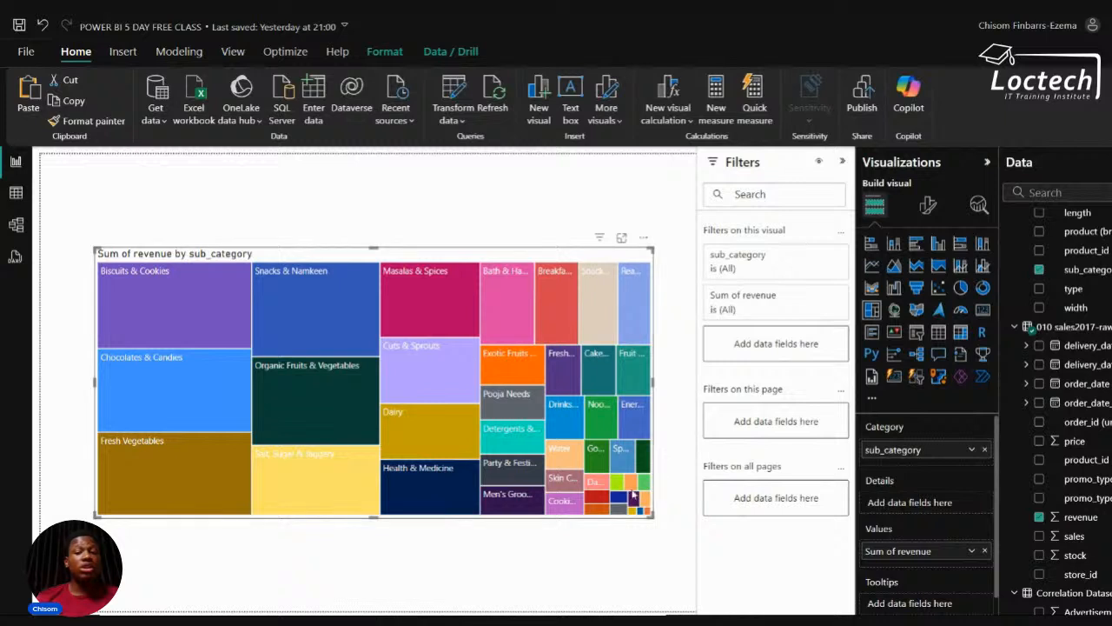
{"action": "mouse_move", "coordinate": [602, 490]}
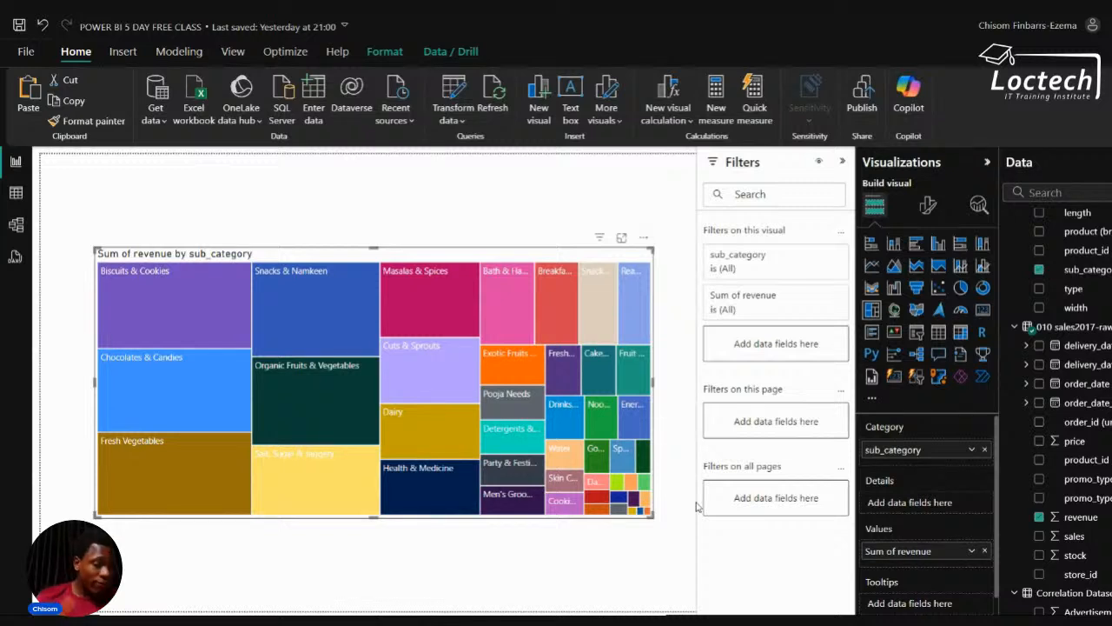
{"action": "scroll", "coordinate": [990, 497], "scroll_direction": "down", "scroll_amount": 2}
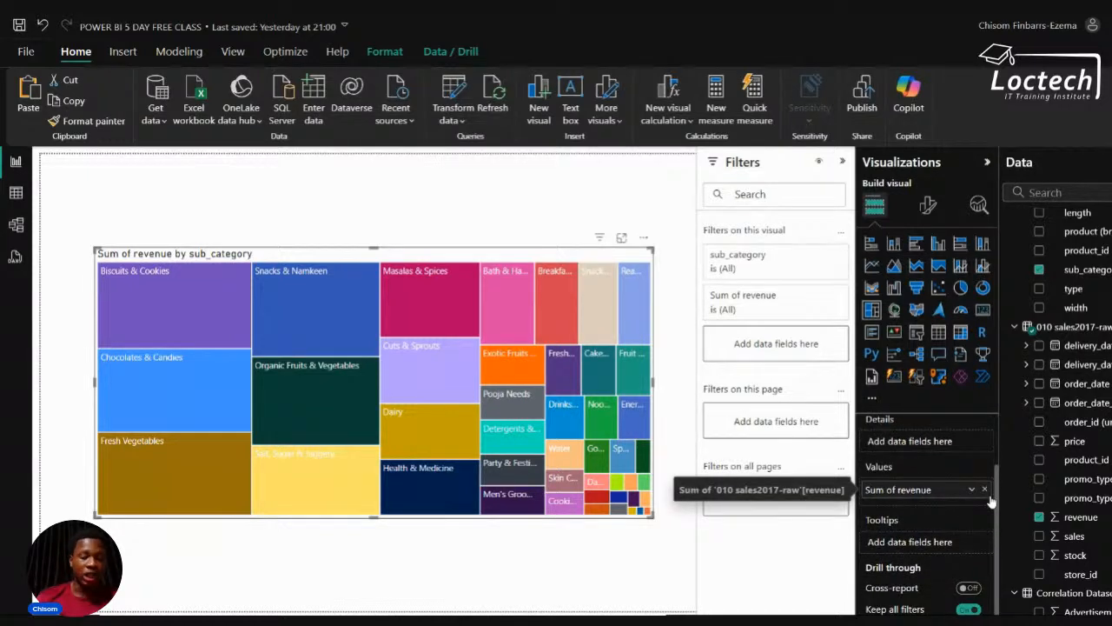
{"action": "scroll", "coordinate": [966, 475], "scroll_direction": "up", "scroll_amount": 2}
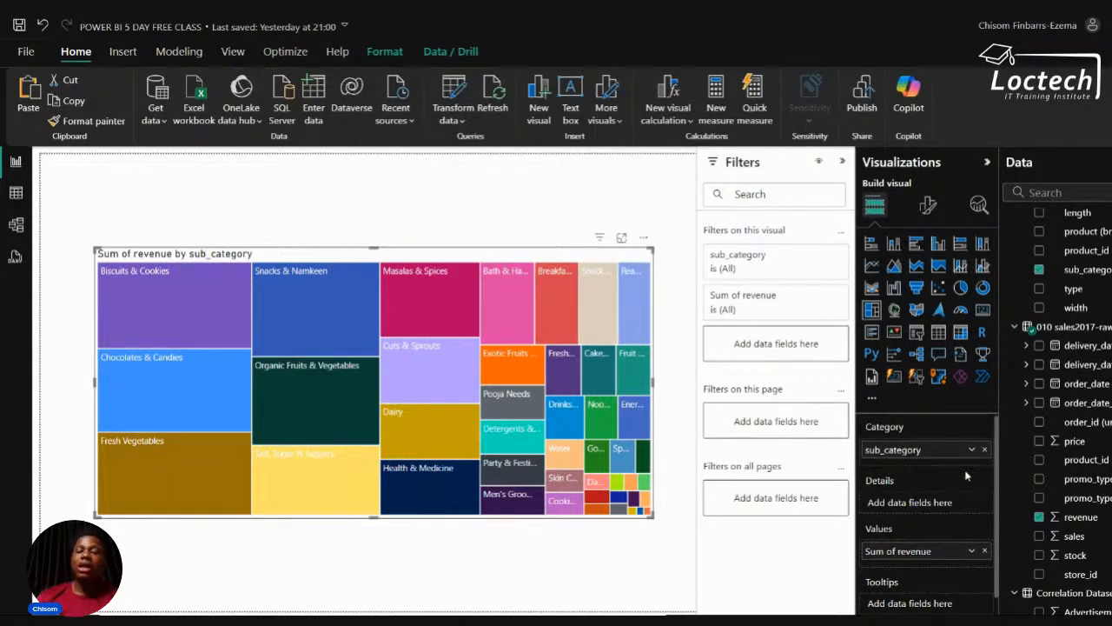
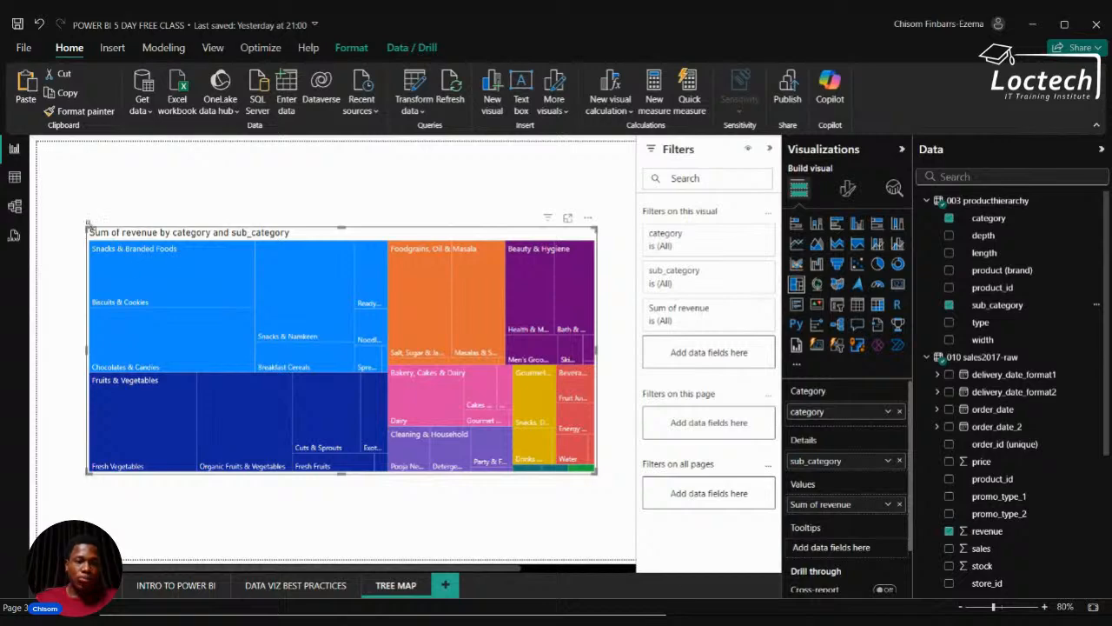
Enlarge the category and sub_category treemap from two opposite corners so it fills most of the page.
{"action": "left_click_drag", "start_coordinate": [86, 228], "coordinate": [52, 173]}
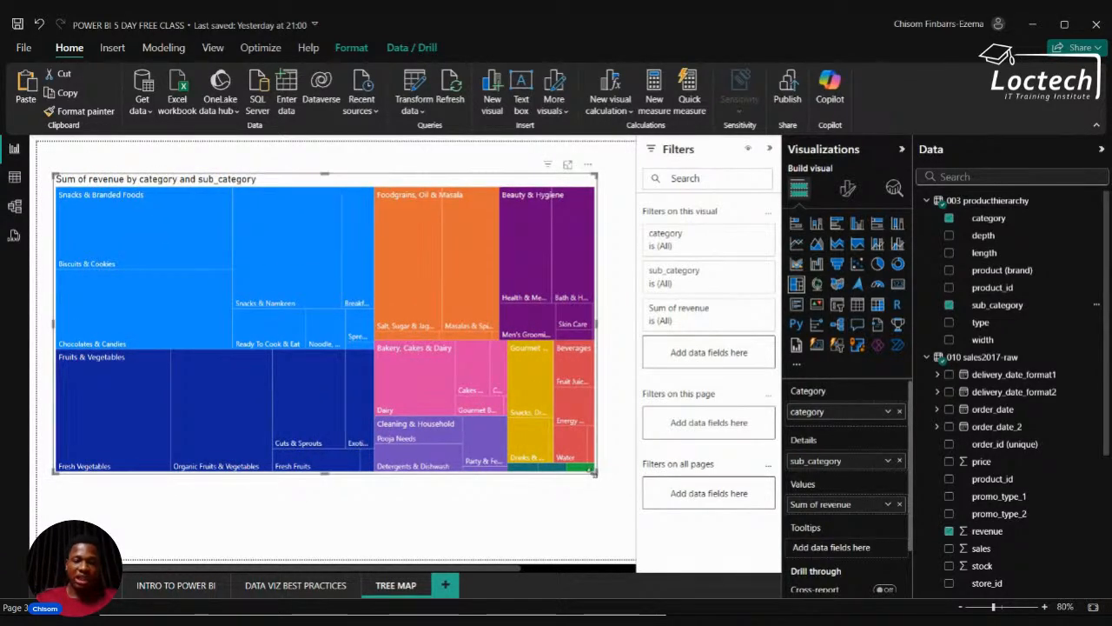
{"action": "left_click_drag", "start_coordinate": [595, 475], "coordinate": [628, 529]}
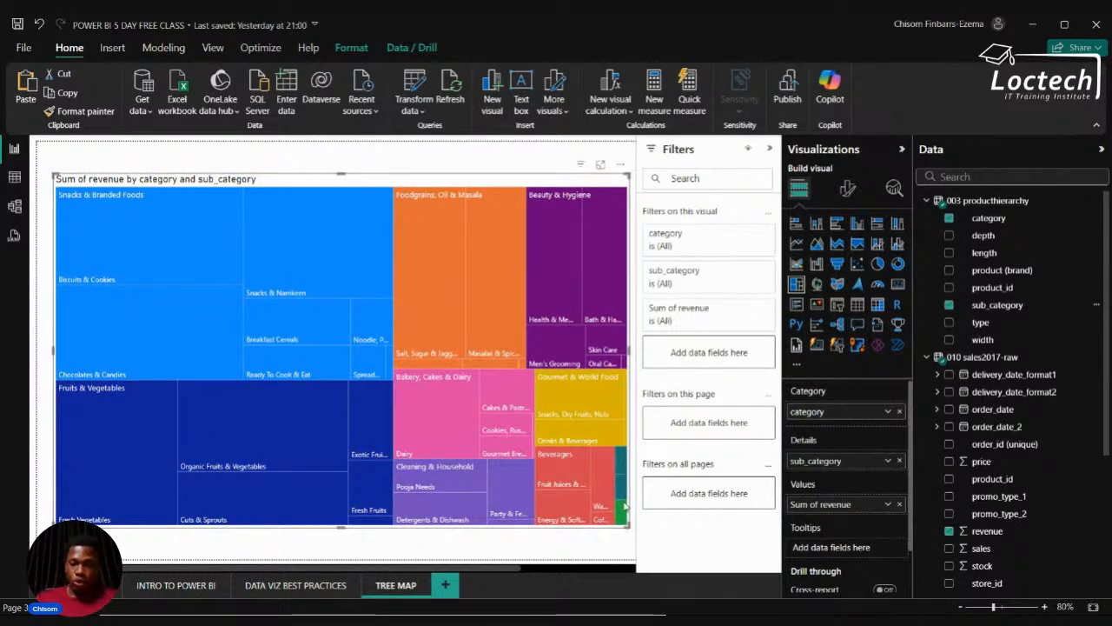
Make sub_category the second level under category in the treemap's Category hierarchy and turn on drill-down mode.
{"action": "mouse_move", "coordinate": [621, 470]}
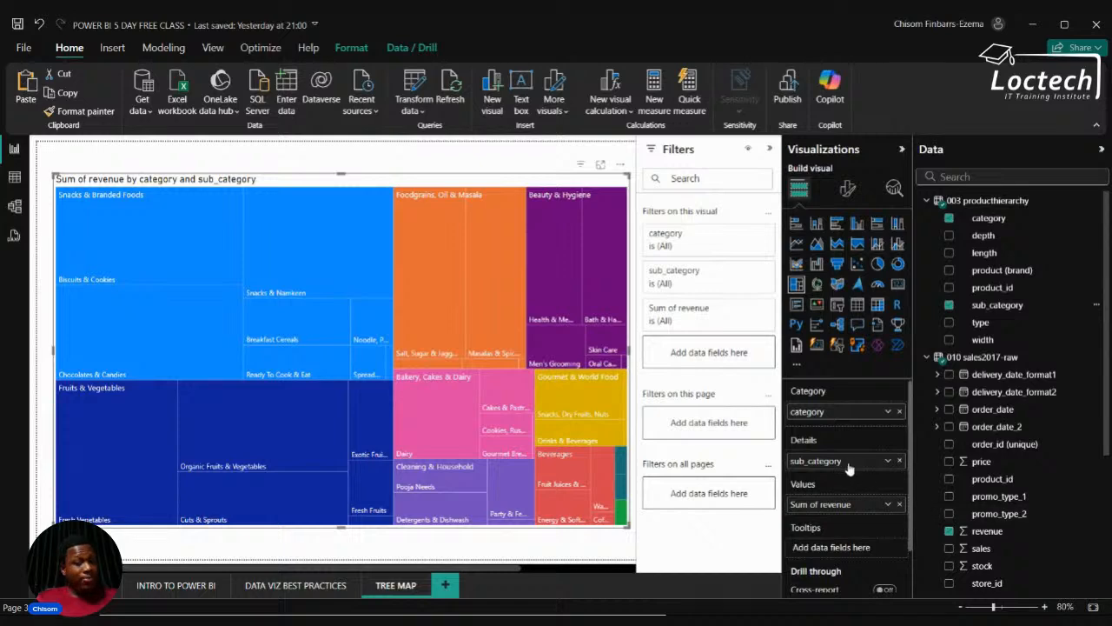
{"action": "left_click_drag", "start_coordinate": [848, 469], "coordinate": [838, 429]}
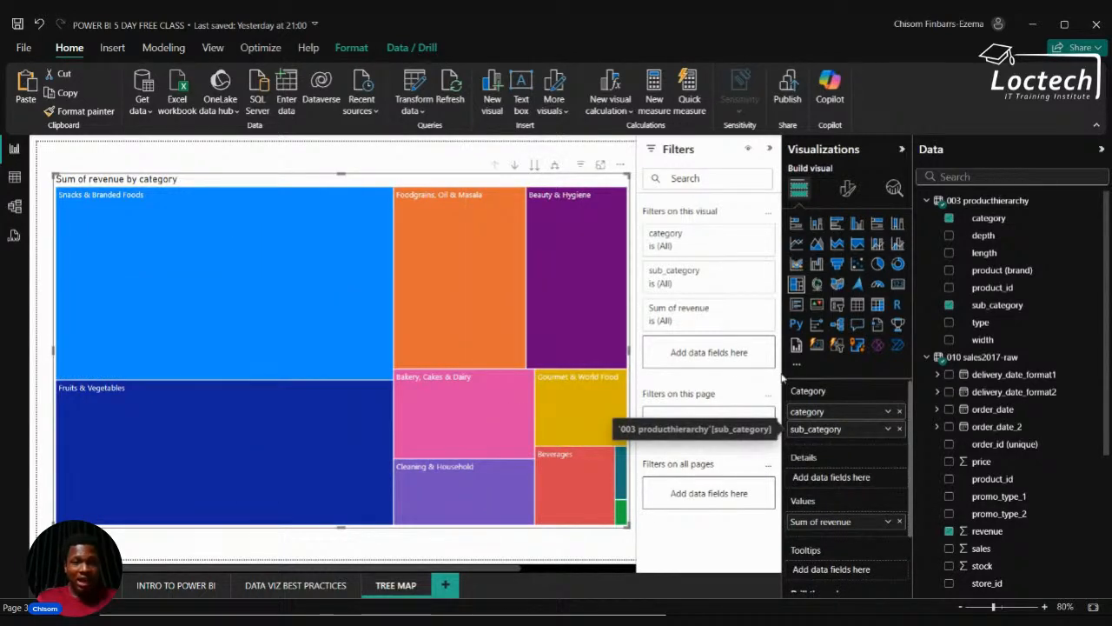
{"action": "left_click", "coordinate": [515, 167]}
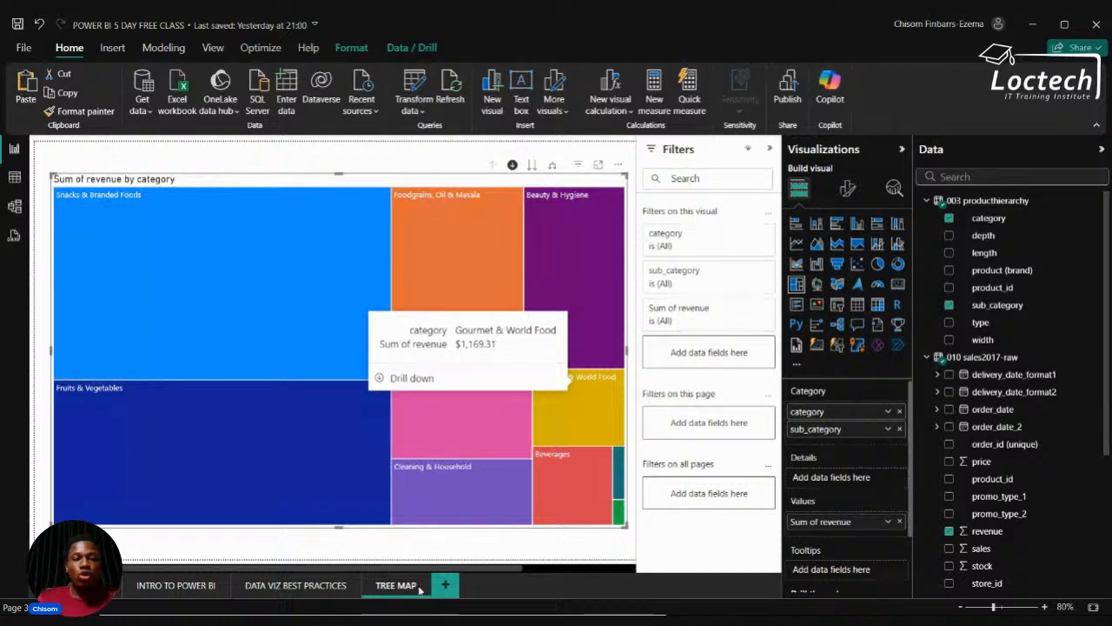
Drill down into Snacks & Branded Foods and Foodgrains, Oil & Masala on the treemap, drilling back up after each.
{"action": "mouse_move", "coordinate": [198, 289]}
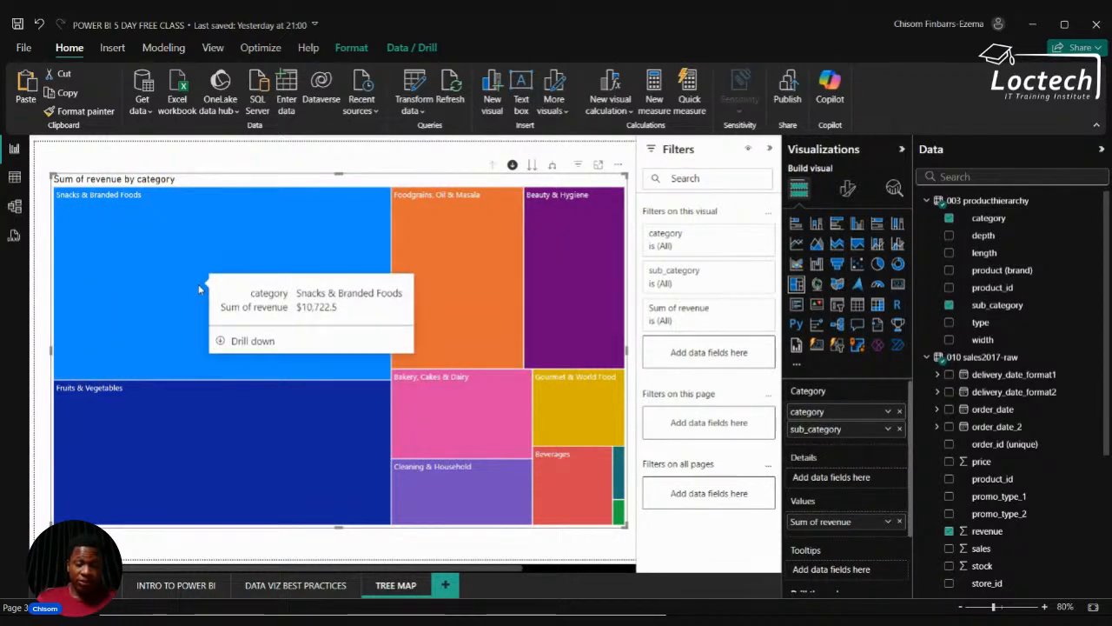
{"action": "left_click", "coordinate": [198, 290]}
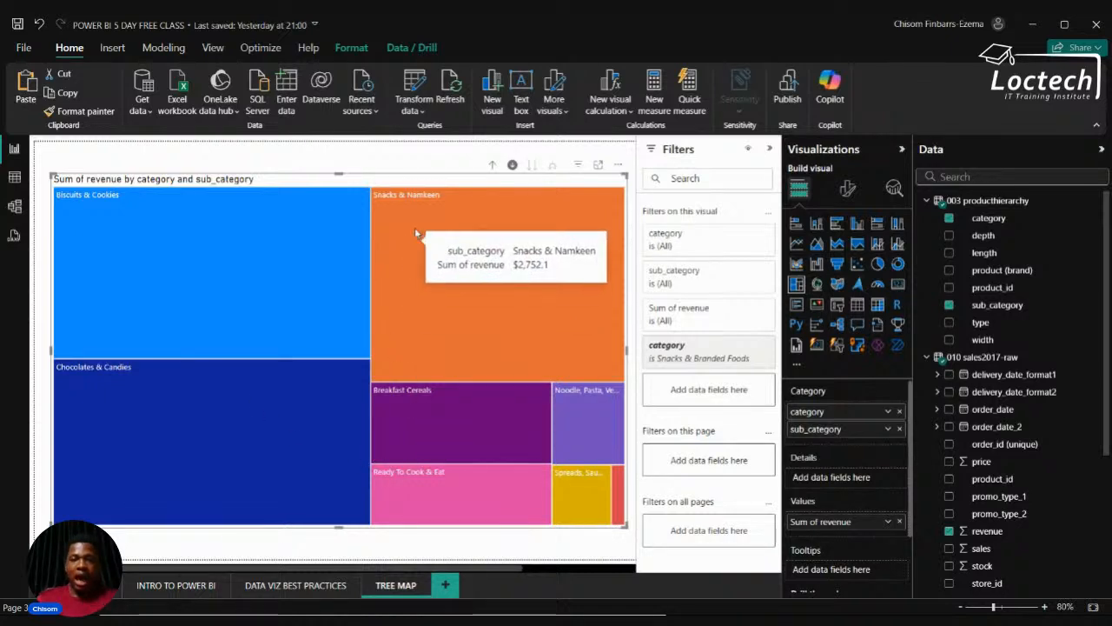
{"action": "left_click", "coordinate": [491, 166]}
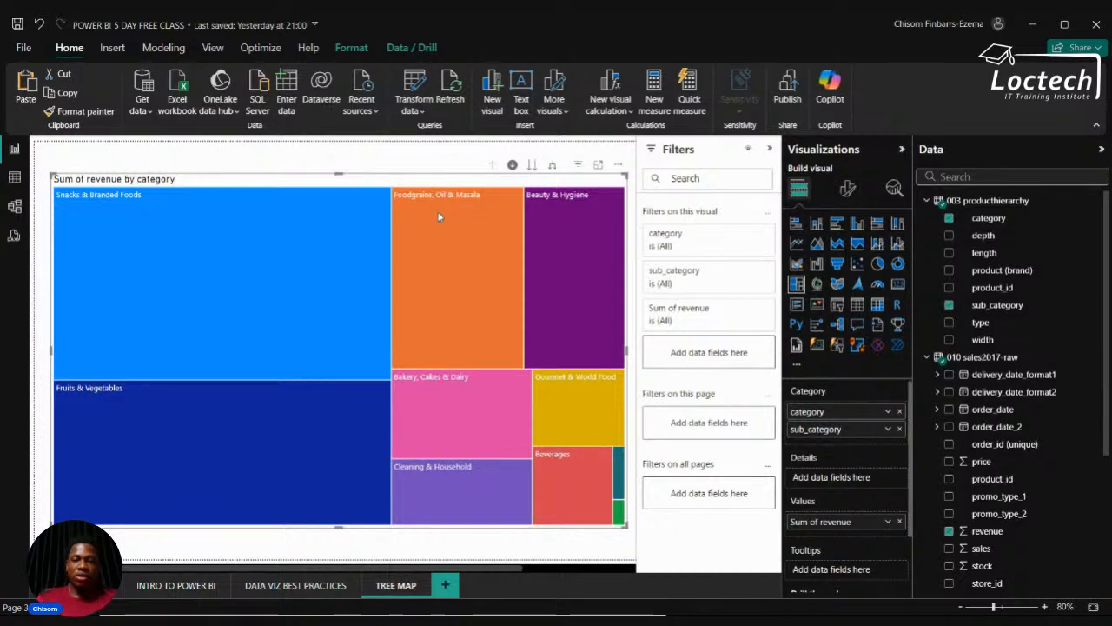
{"action": "left_click", "coordinate": [441, 216]}
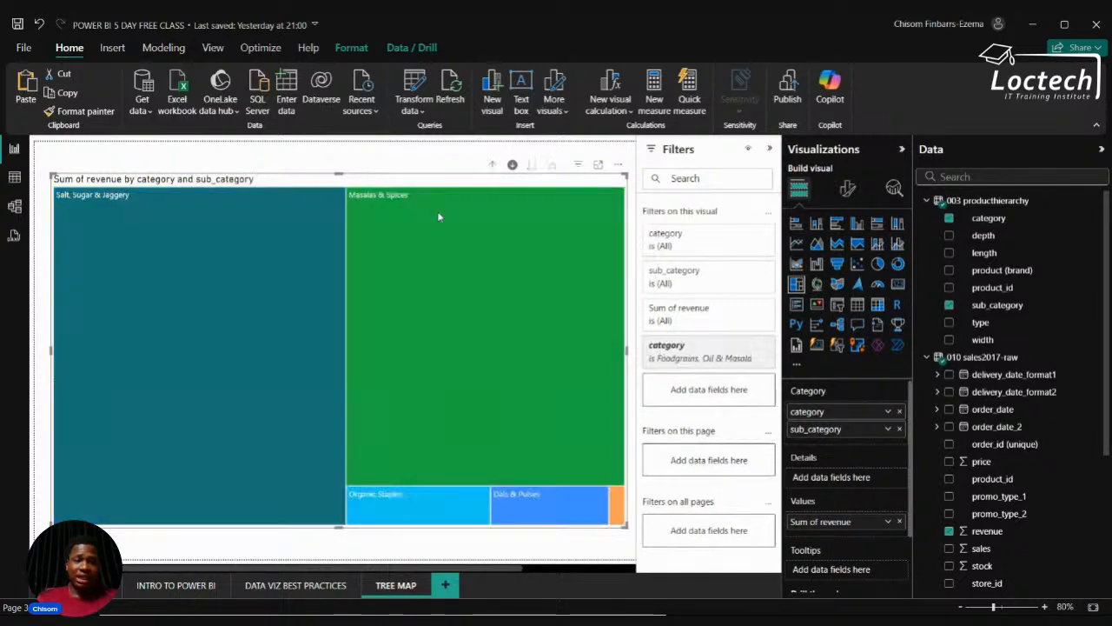
{"action": "left_click", "coordinate": [493, 168]}
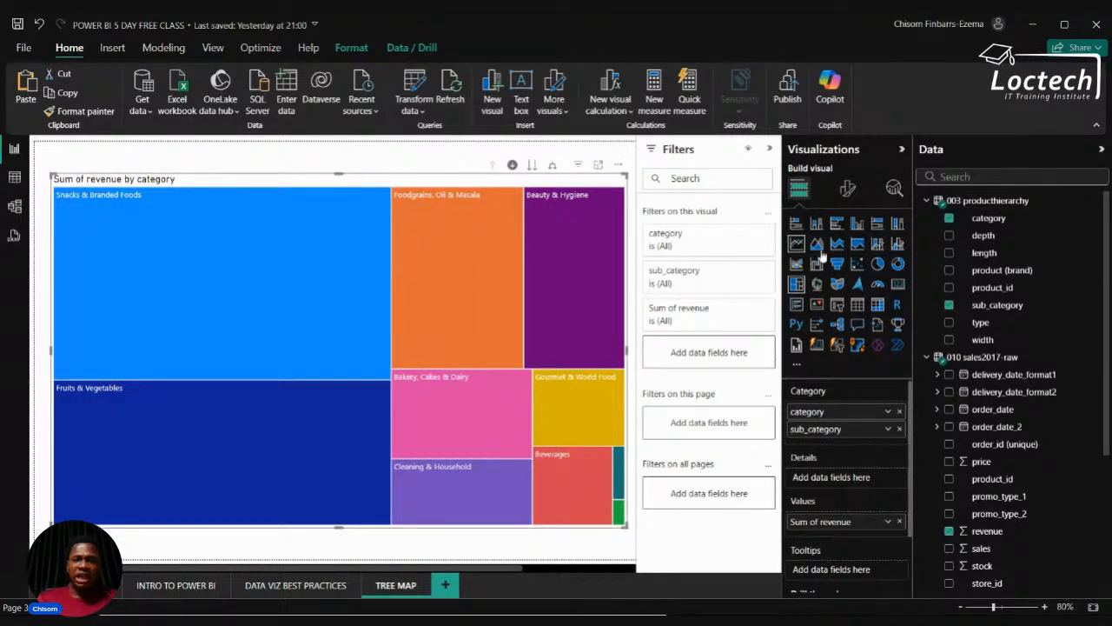
Turn on the treemap's data labels and move sub_category back from Category to Details.
{"action": "left_click", "coordinate": [847, 187]}
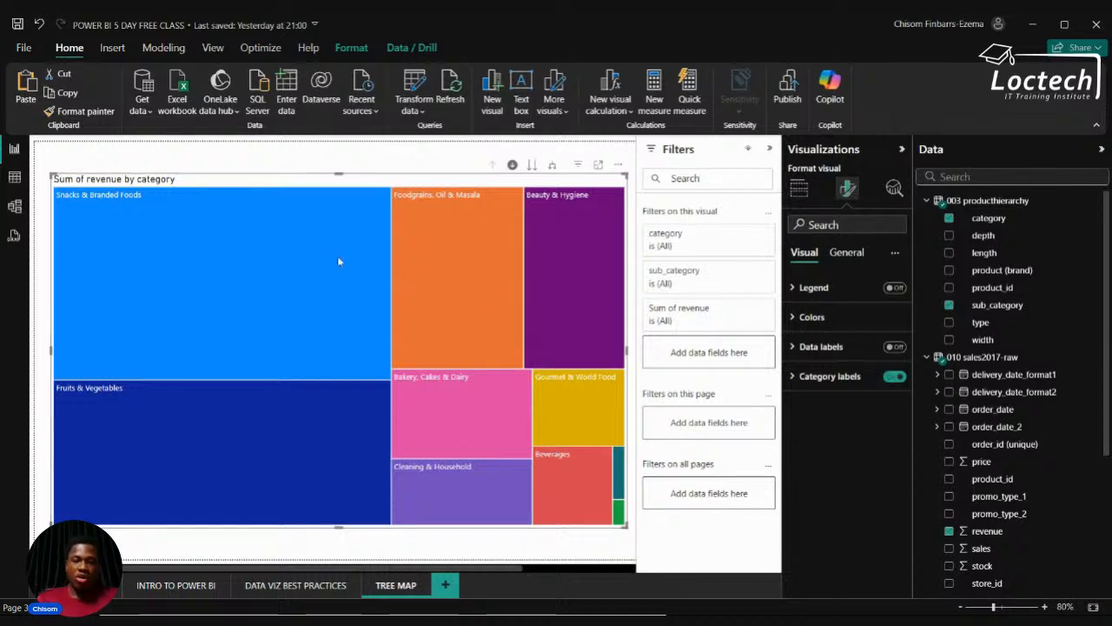
{"action": "mouse_move", "coordinate": [338, 261]}
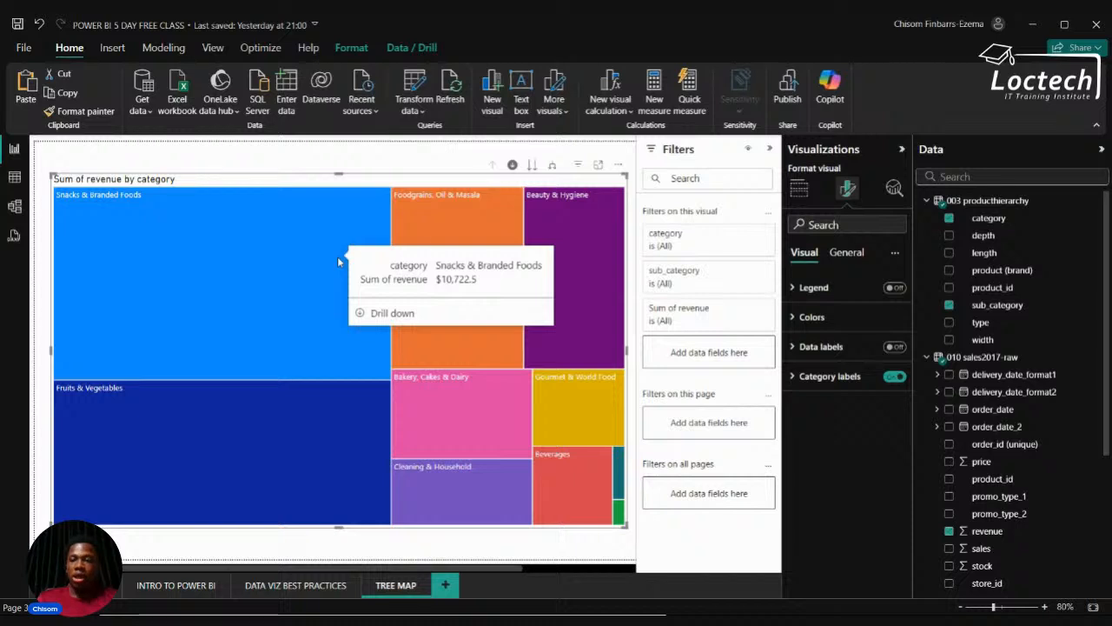
{"action": "left_click", "coordinate": [890, 348]}
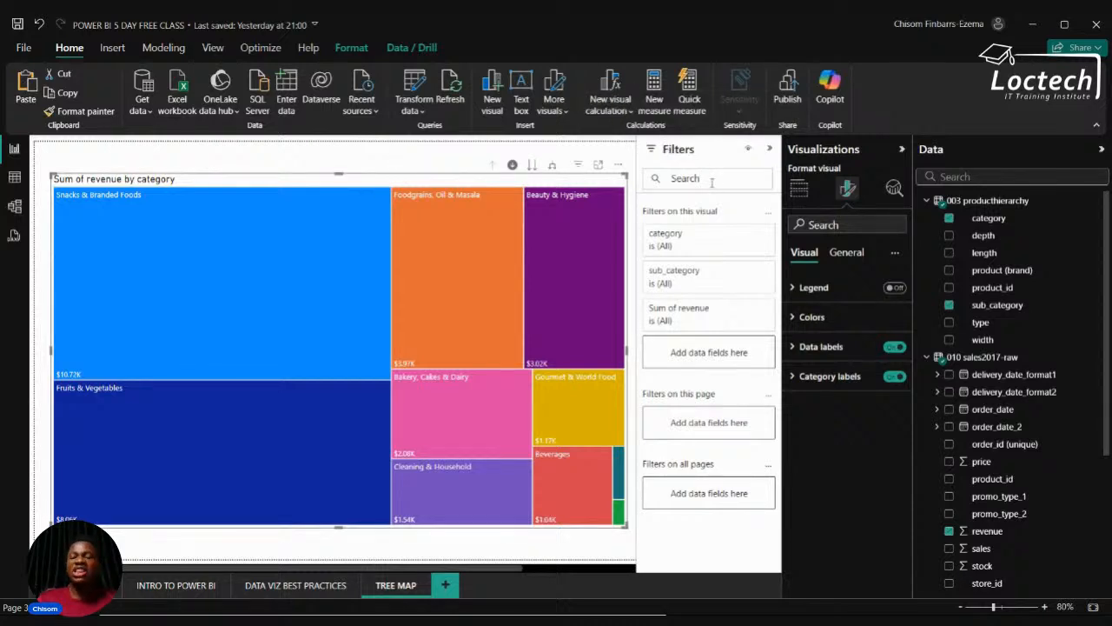
{"action": "left_click", "coordinate": [803, 189]}
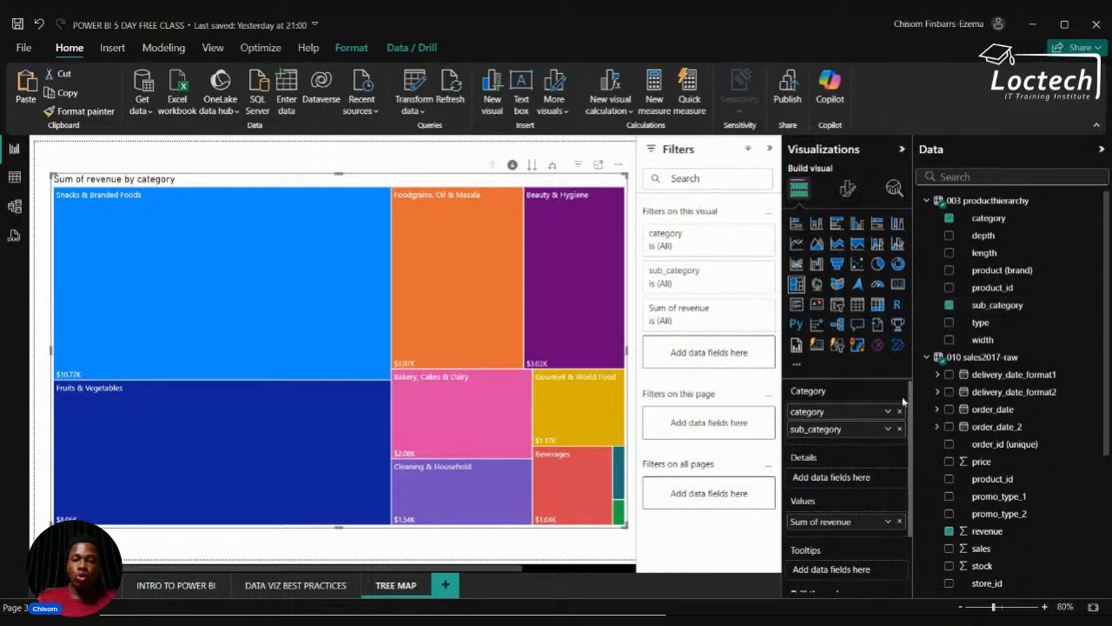
{"action": "left_click_drag", "start_coordinate": [828, 429], "coordinate": [831, 480]}
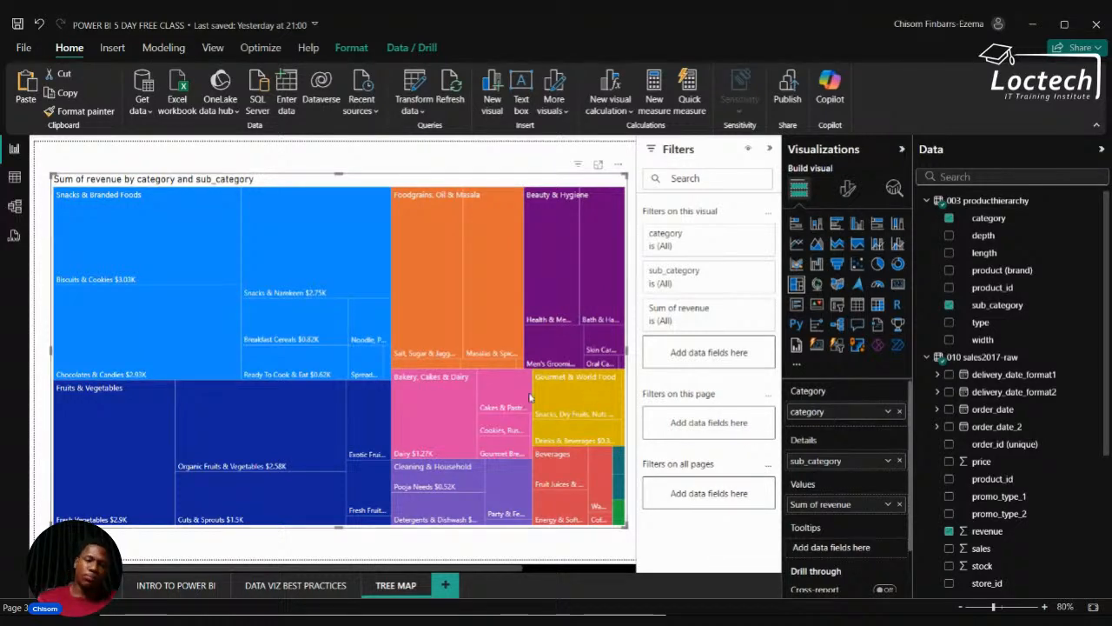
Add a new report page with an empty table visual, enlarged and placed around the middle of the canvas.
{"action": "mouse_move", "coordinate": [521, 398]}
{"action": "scroll", "coordinate": [521, 398], "scroll_direction": "down", "scroll_amount": 5, "text": "ctrl"}
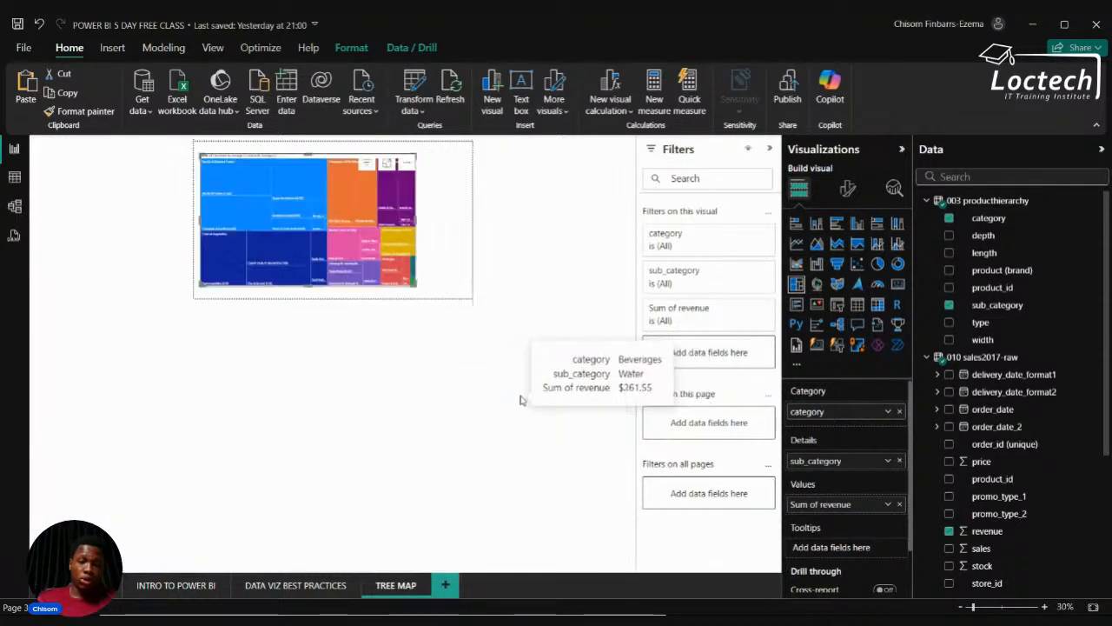
{"action": "scroll", "coordinate": [520, 399], "scroll_direction": "up", "scroll_amount": 4, "text": "ctrl"}
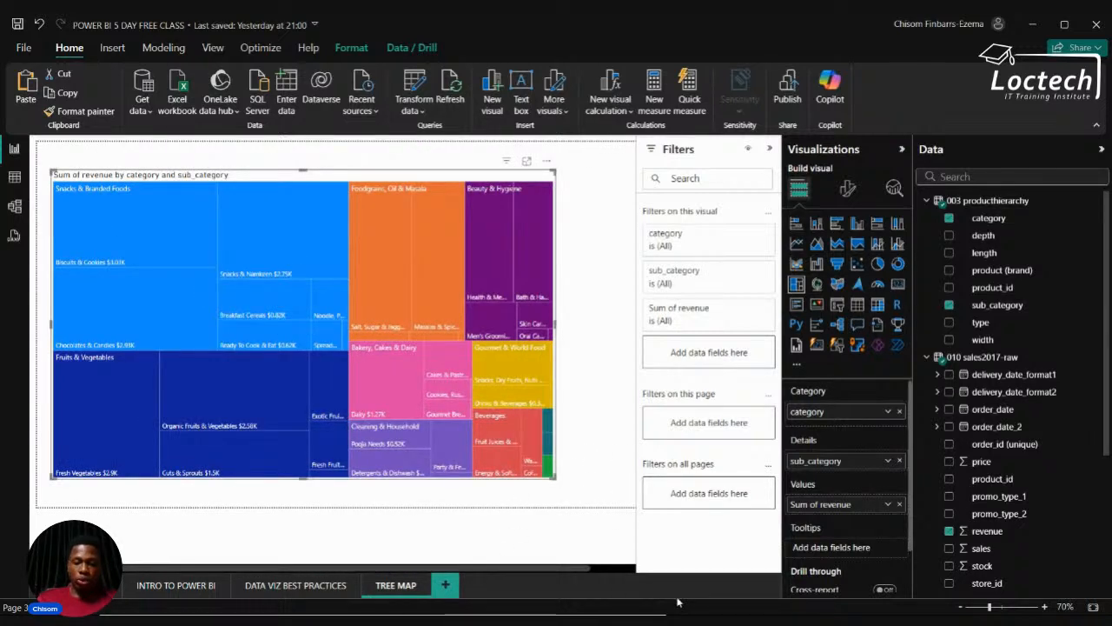
{"action": "left_click", "coordinate": [442, 587]}
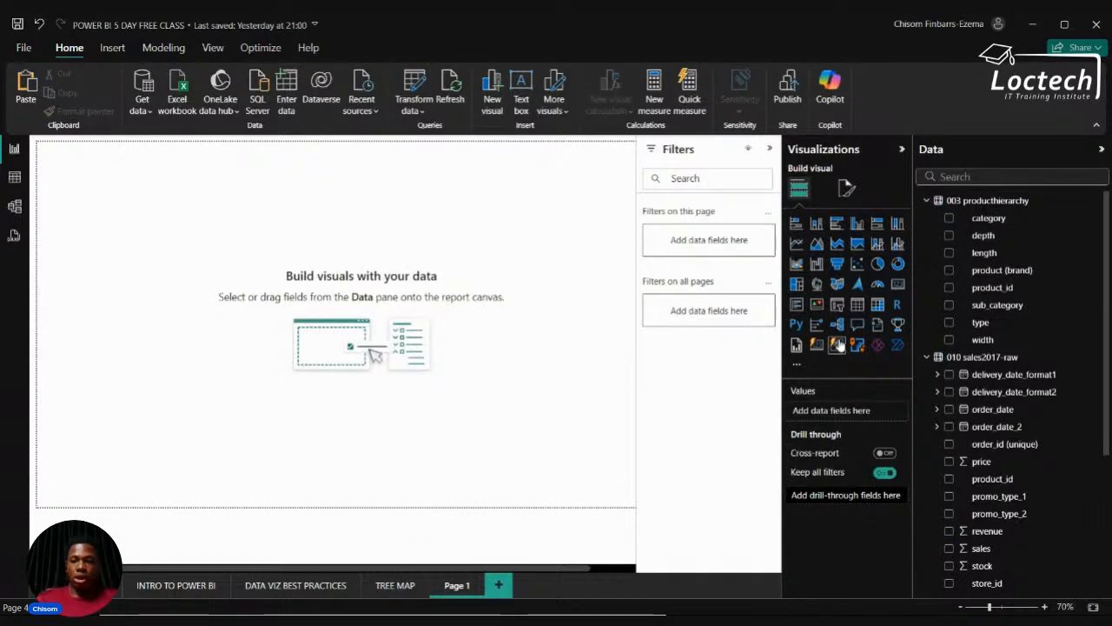
{"action": "left_click", "coordinate": [858, 306]}
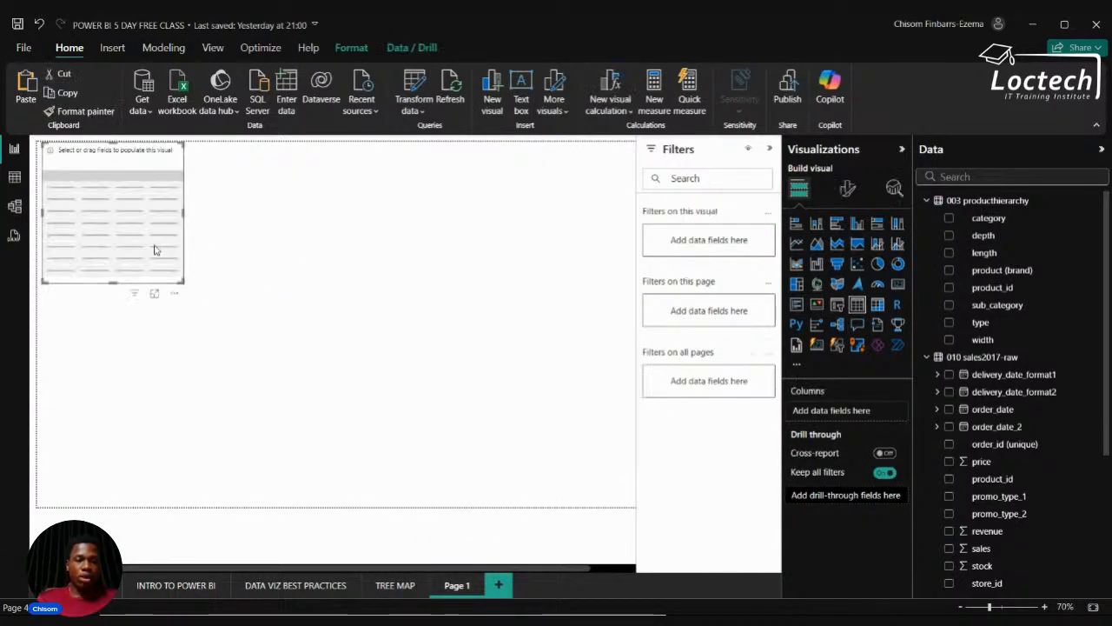
{"action": "left_click_drag", "start_coordinate": [157, 250], "coordinate": [464, 432]}
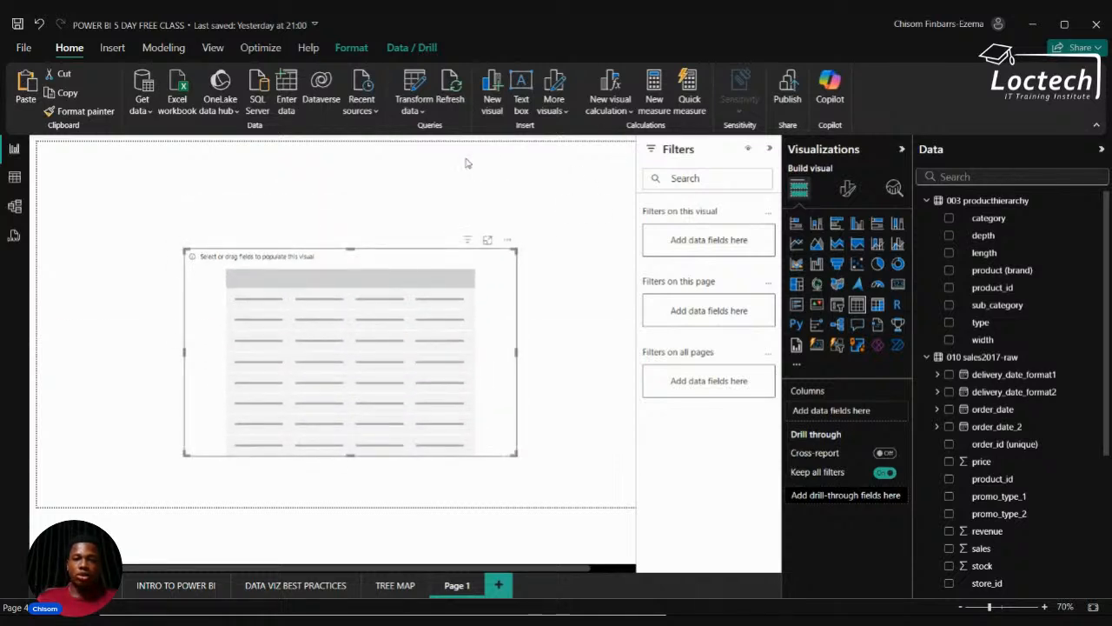
Insert a text box above the table reading PRODUCT PERFORMANCE in bold at font size 28.
{"action": "left_click", "coordinate": [522, 91]}
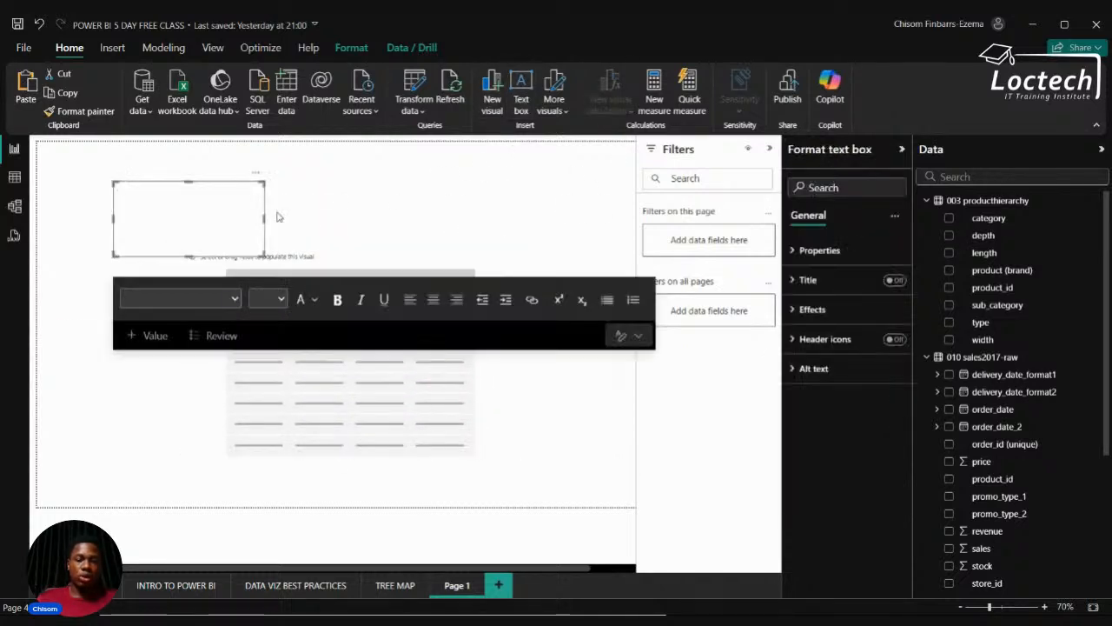
{"action": "left_click", "coordinate": [204, 225]}
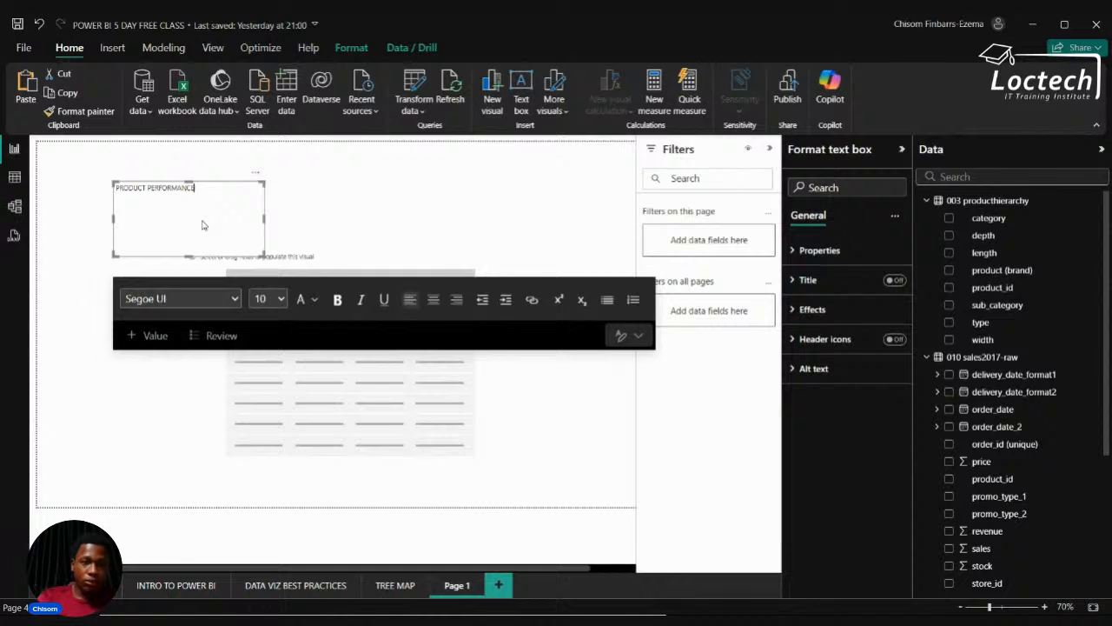
{"action": "left_click_drag", "start_coordinate": [205, 187], "coordinate": [78, 200]}
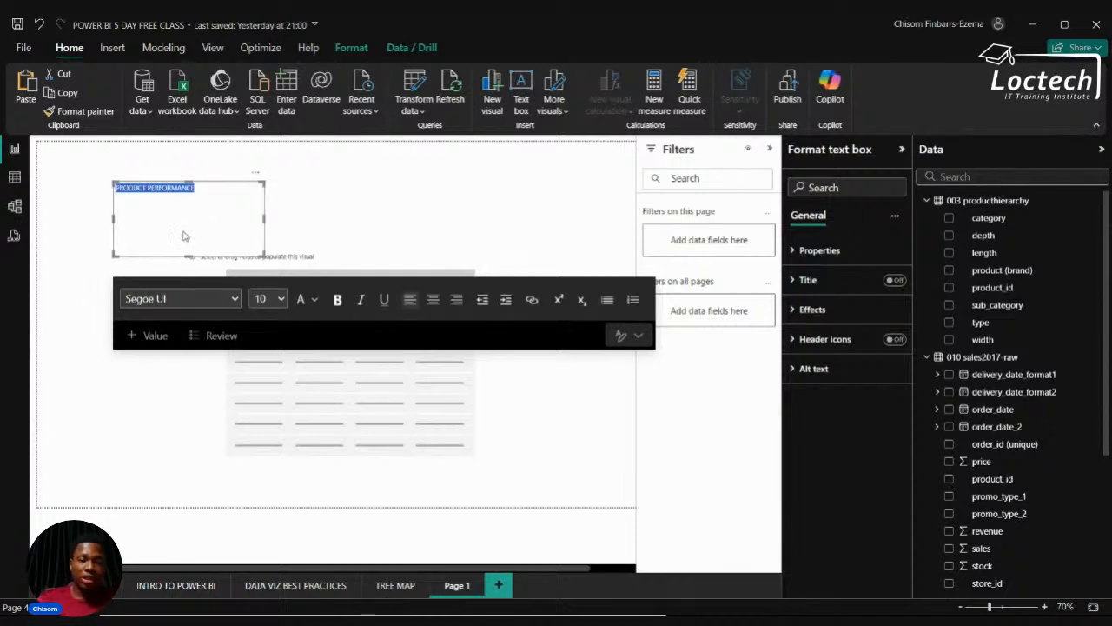
{"action": "left_click", "coordinate": [338, 301]}
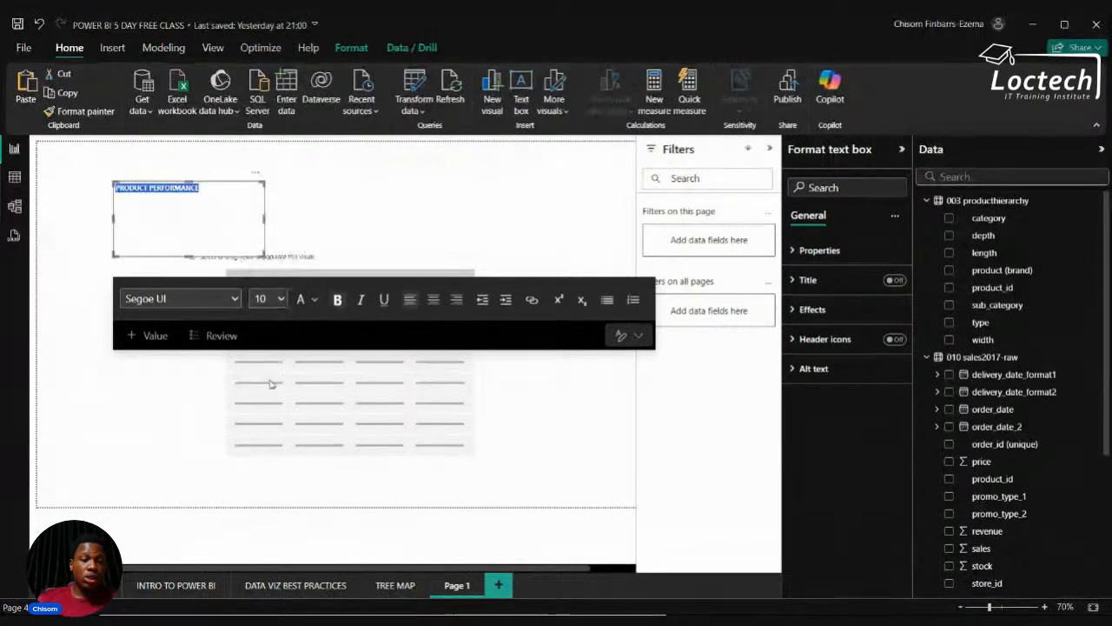
{"action": "left_click", "coordinate": [259, 540]}
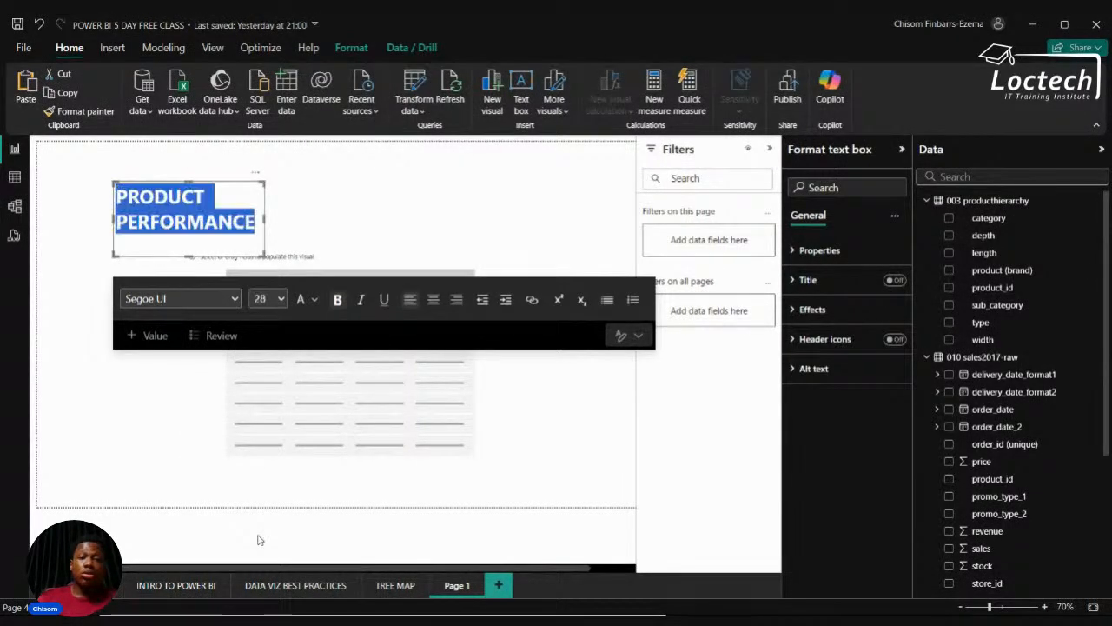
Increase the PRODUCT PERFORMANCE title to font size 36, widen its box to fit one line and centre it above the table.
{"action": "left_click_drag", "start_coordinate": [264, 216], "coordinate": [368, 217]}
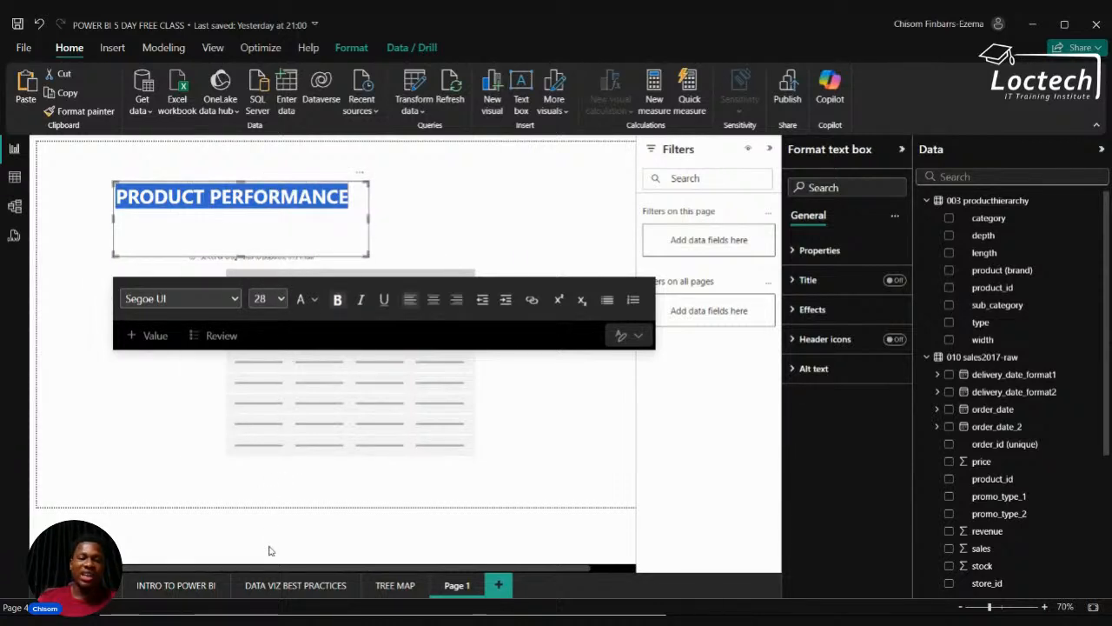
{"action": "left_click", "coordinate": [265, 586]}
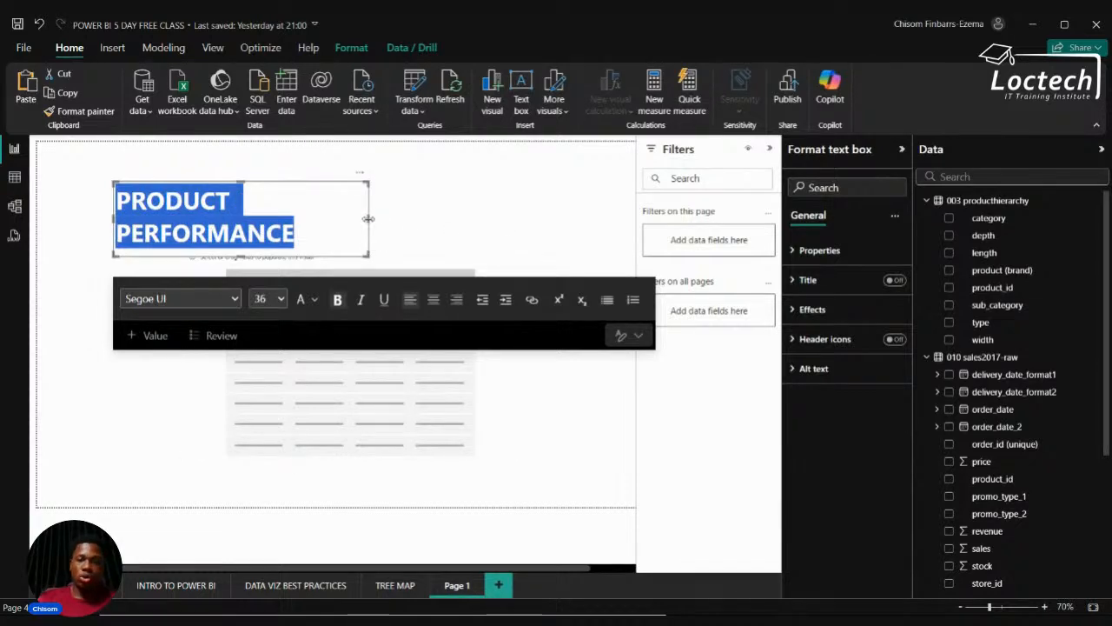
{"action": "left_click_drag", "start_coordinate": [367, 223], "coordinate": [426, 217]}
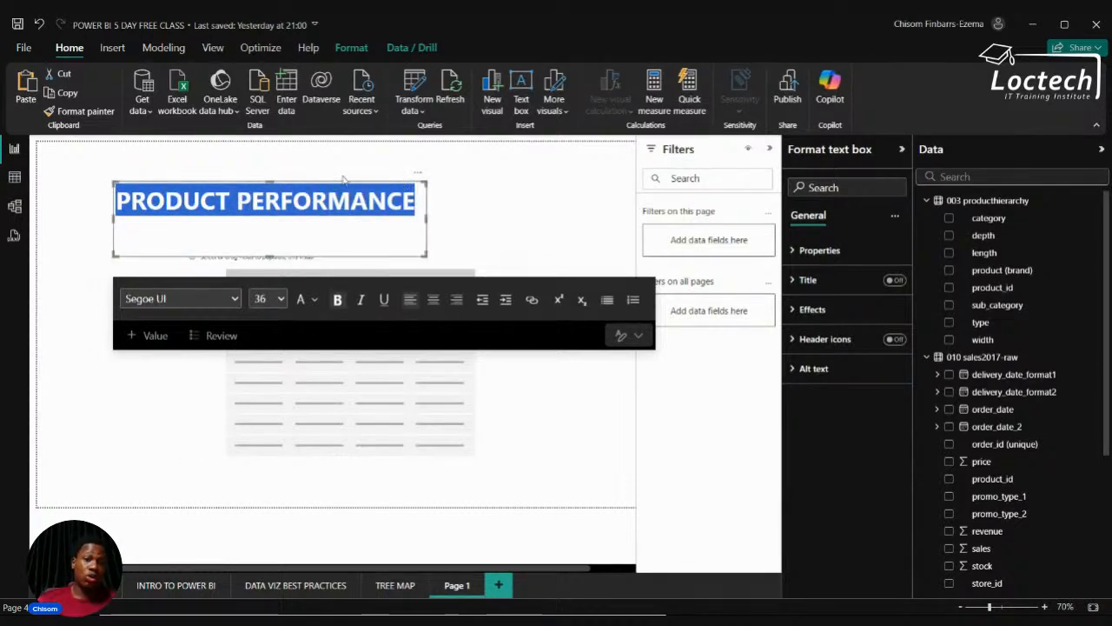
{"action": "left_click_drag", "start_coordinate": [270, 180], "coordinate": [363, 192]}
{"action": "left_click", "coordinate": [393, 190]}
Fill the table with category from 003 producthierarchy and price, revenue and sales from 010 sales2017-raw.
{"action": "left_click", "coordinate": [375, 372]}
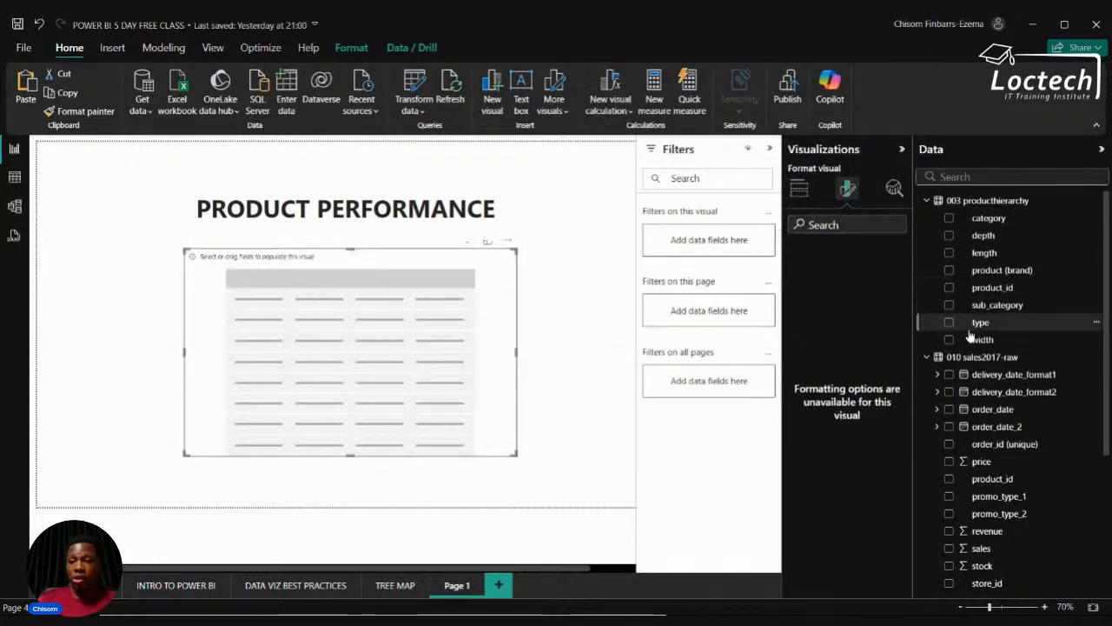
{"action": "left_click", "coordinate": [949, 218]}
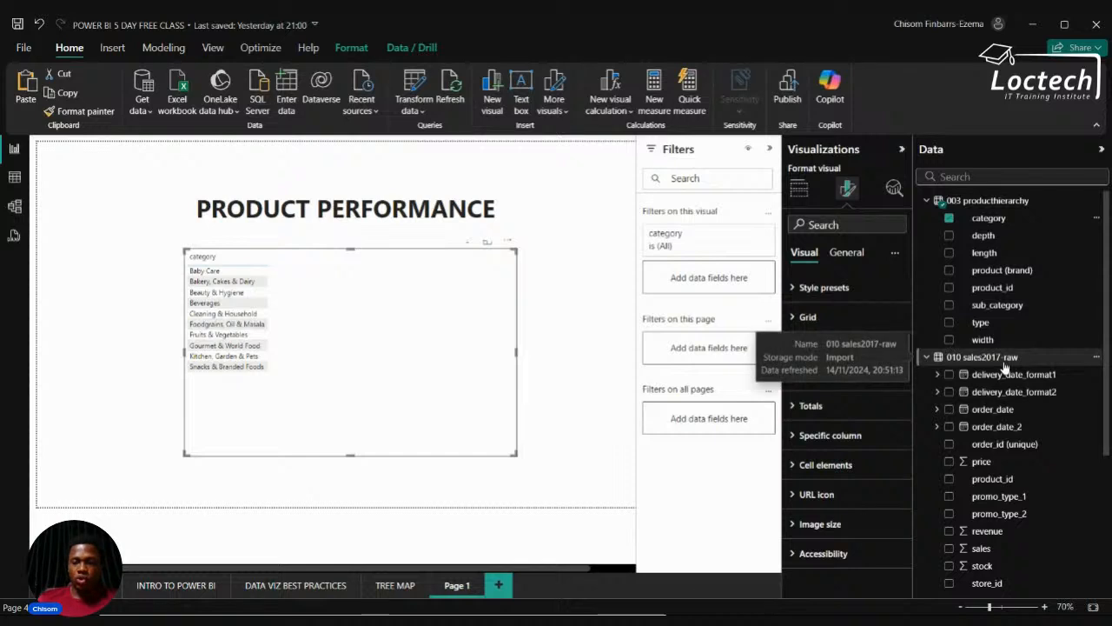
{"action": "scroll", "coordinate": [1003, 368], "scroll_direction": "down", "scroll_amount": 1}
{"action": "scroll", "coordinate": [1004, 368], "scroll_direction": "down", "scroll_amount": 3}
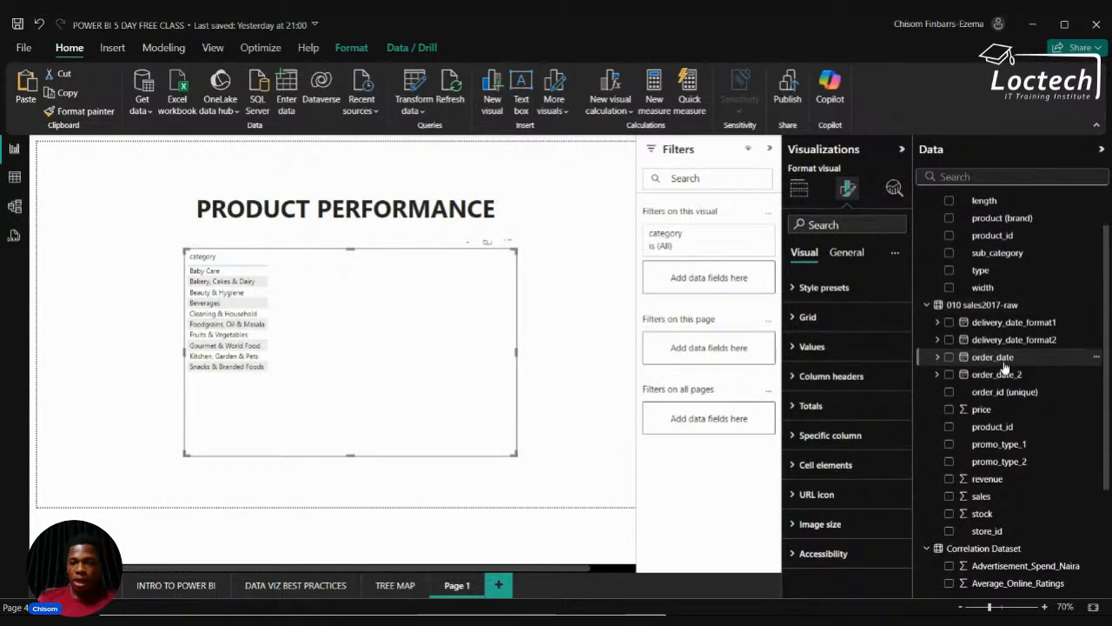
{"action": "scroll", "coordinate": [1002, 365], "scroll_direction": "down", "scroll_amount": 1}
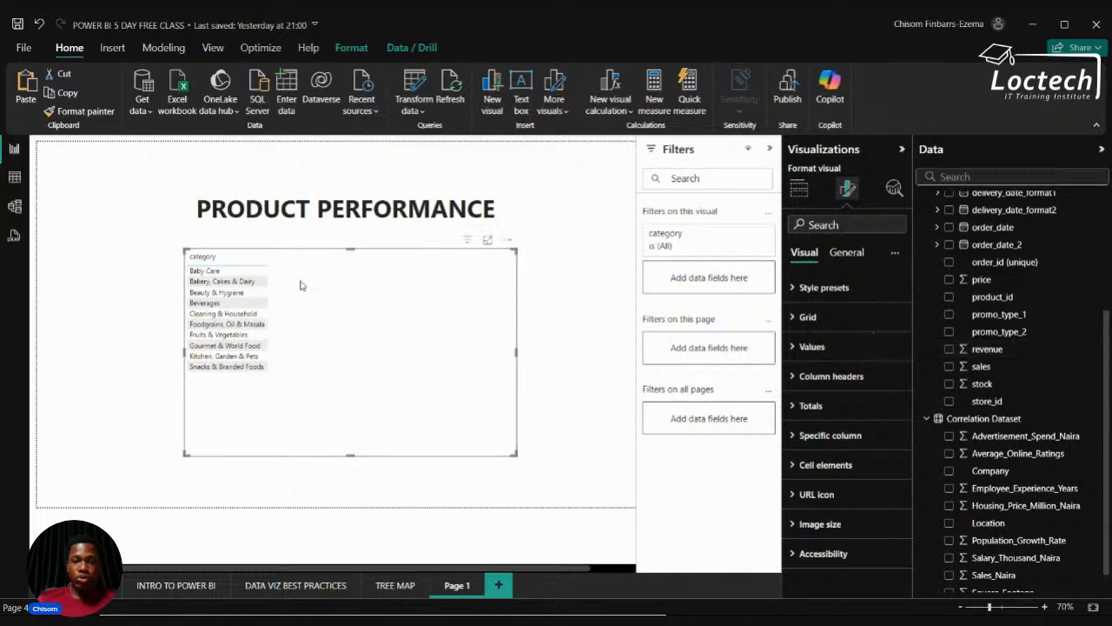
{"action": "scroll", "coordinate": [226, 325], "scroll_direction": "up", "scroll_amount": 5, "text": "ctrl"}
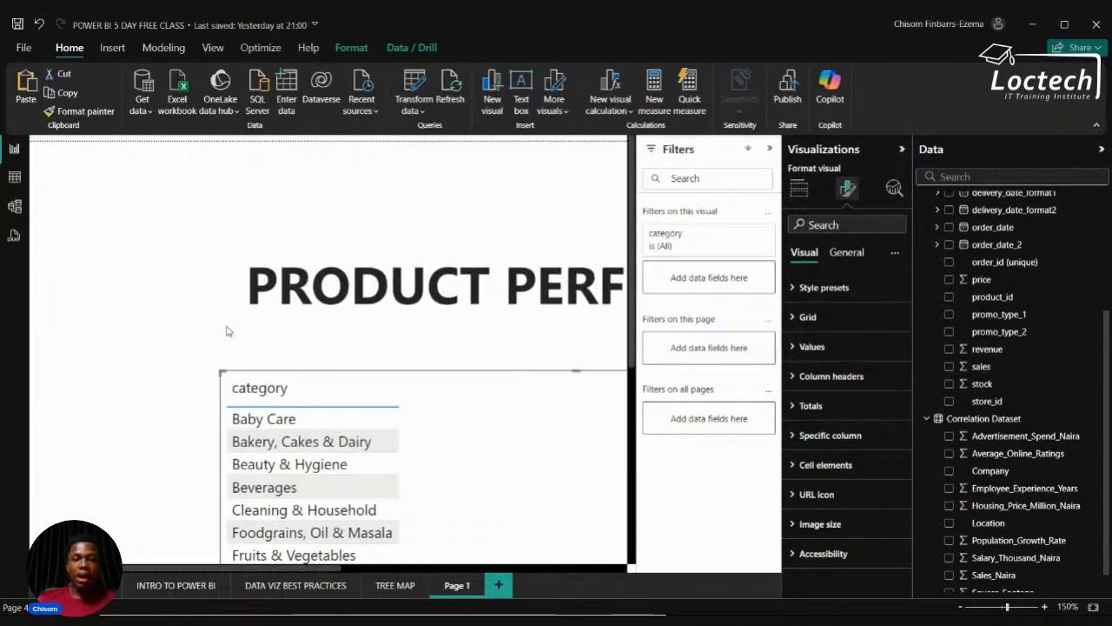
{"action": "scroll", "coordinate": [226, 325], "scroll_direction": "down", "scroll_amount": 5, "text": "ctrl"}
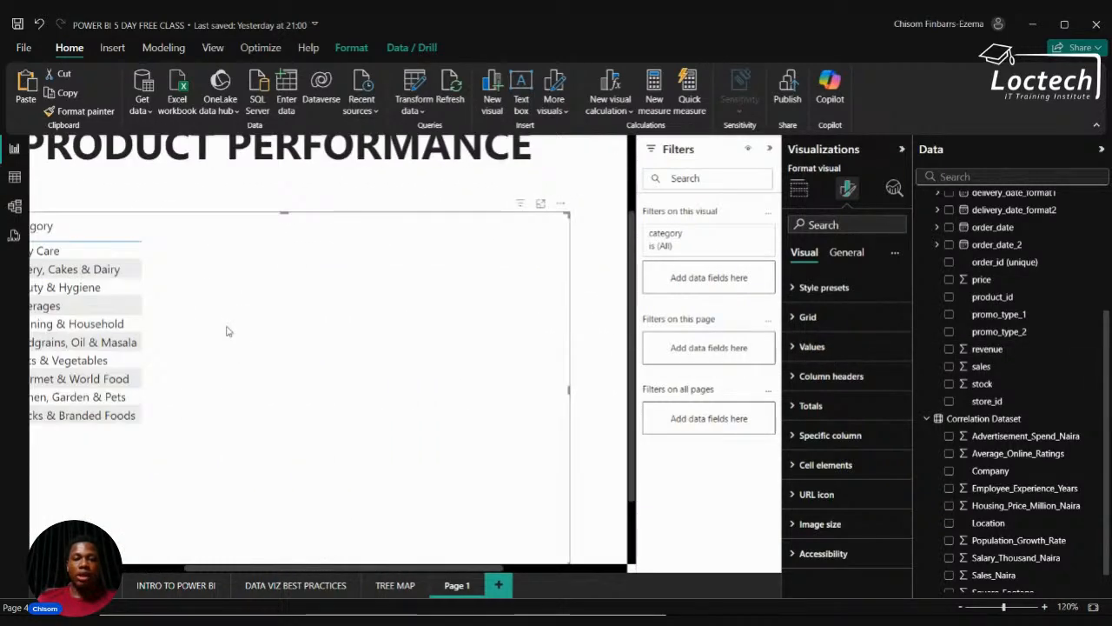
{"action": "left_click", "coordinate": [949, 280]}
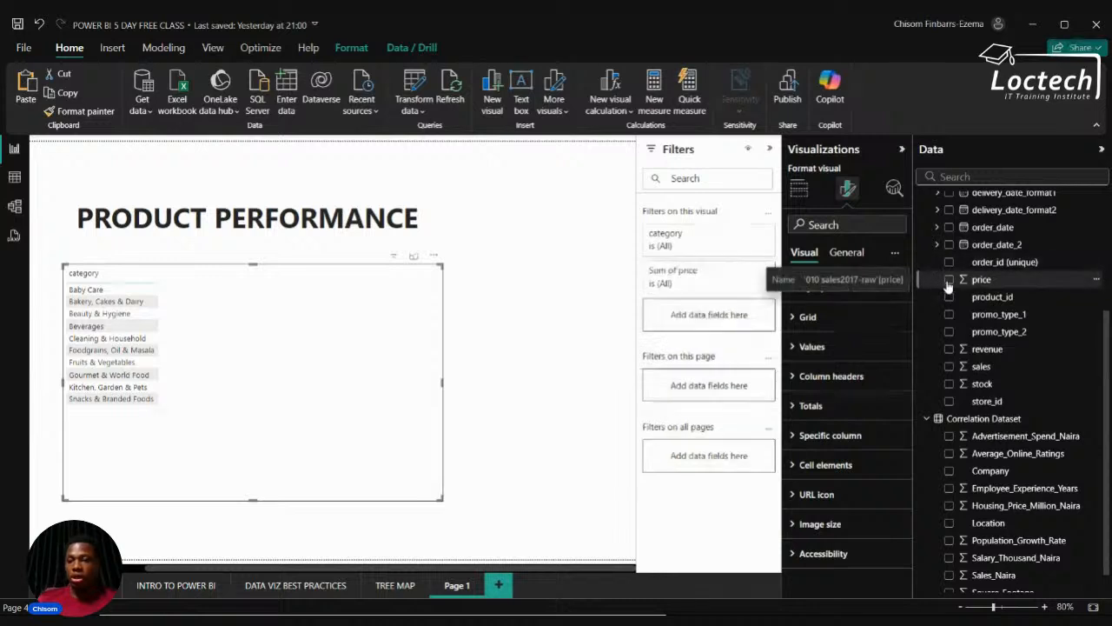
{"action": "left_click", "coordinate": [950, 350]}
{"action": "left_click", "coordinate": [950, 366]}
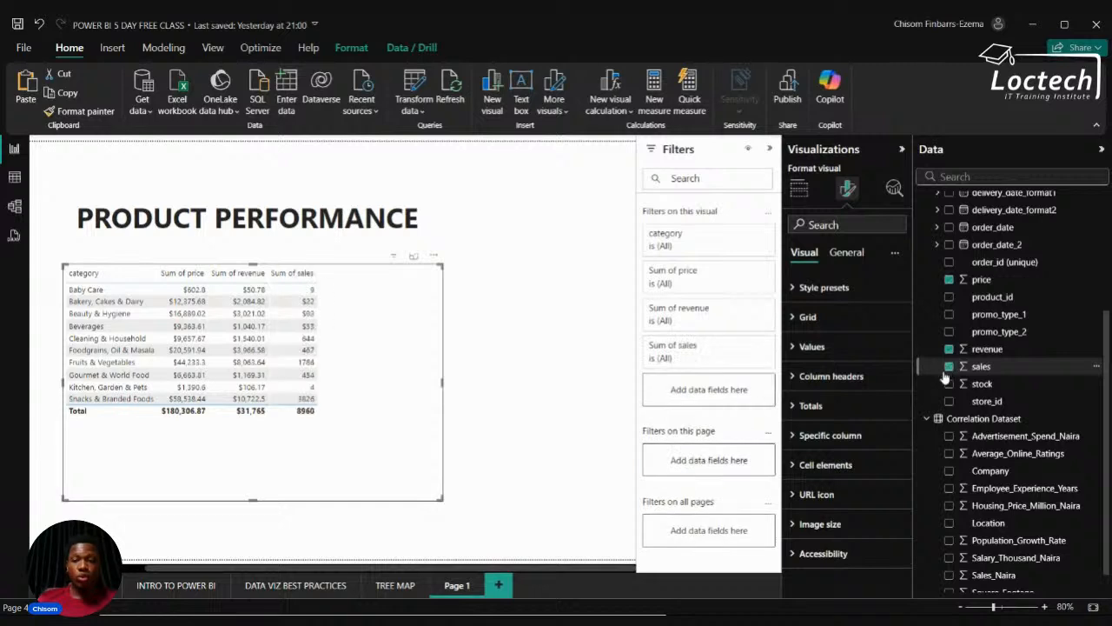
{"action": "left_click", "coordinate": [800, 188]}
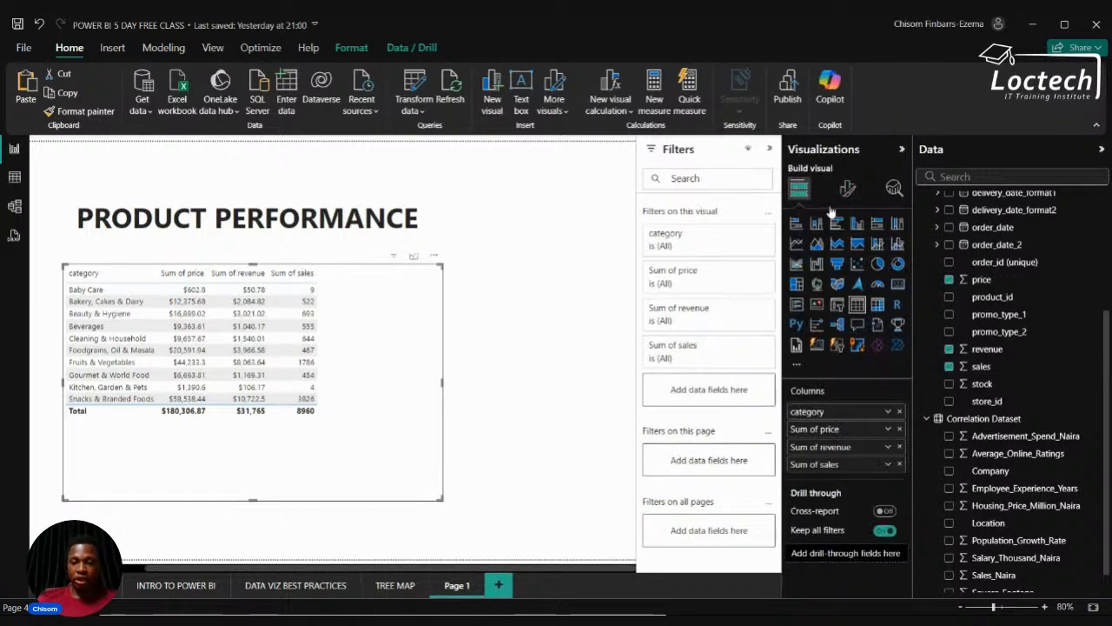
Summarize the table's price, revenue and sales columns by Average and shift the table slightly to the right beneath the title.
{"action": "left_click", "coordinate": [889, 429]}
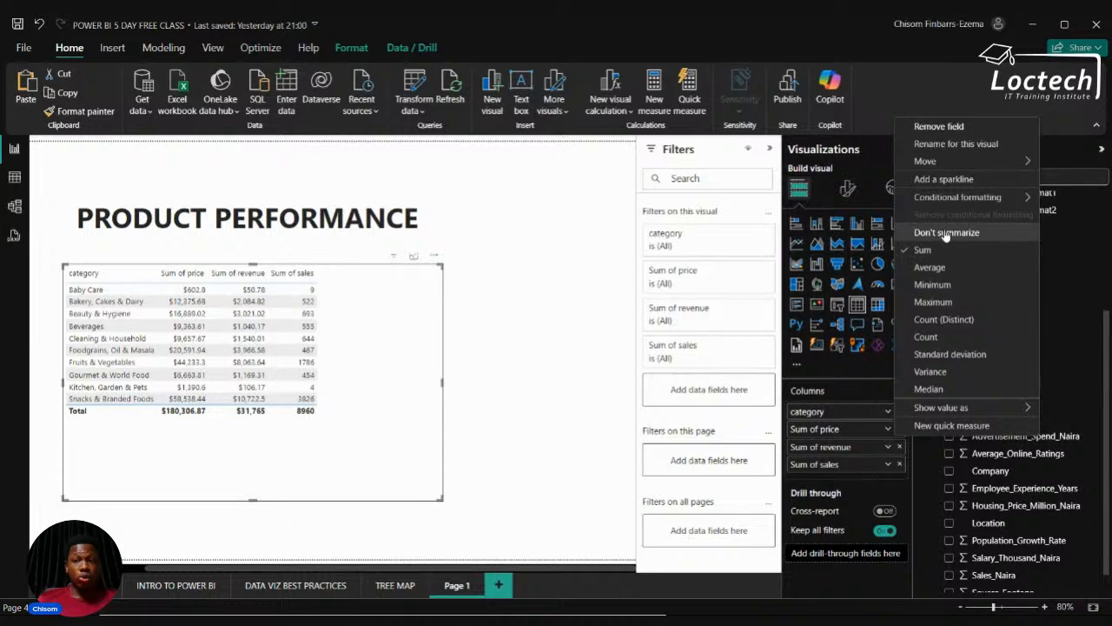
{"action": "left_click", "coordinate": [928, 267]}
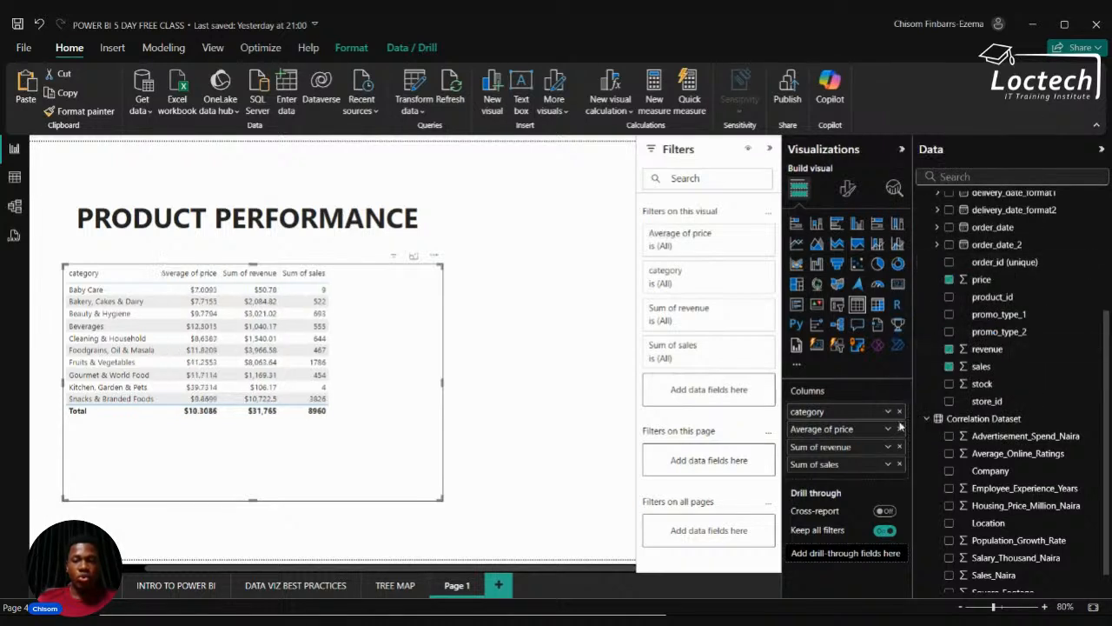
{"action": "left_click", "coordinate": [889, 447]}
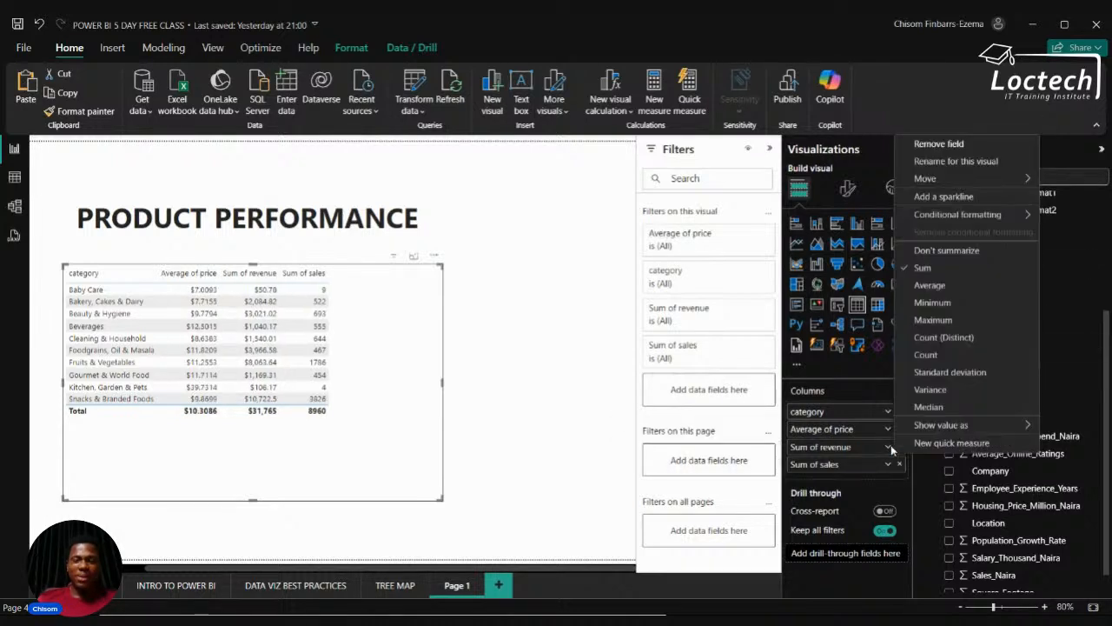
{"action": "left_click", "coordinate": [937, 289]}
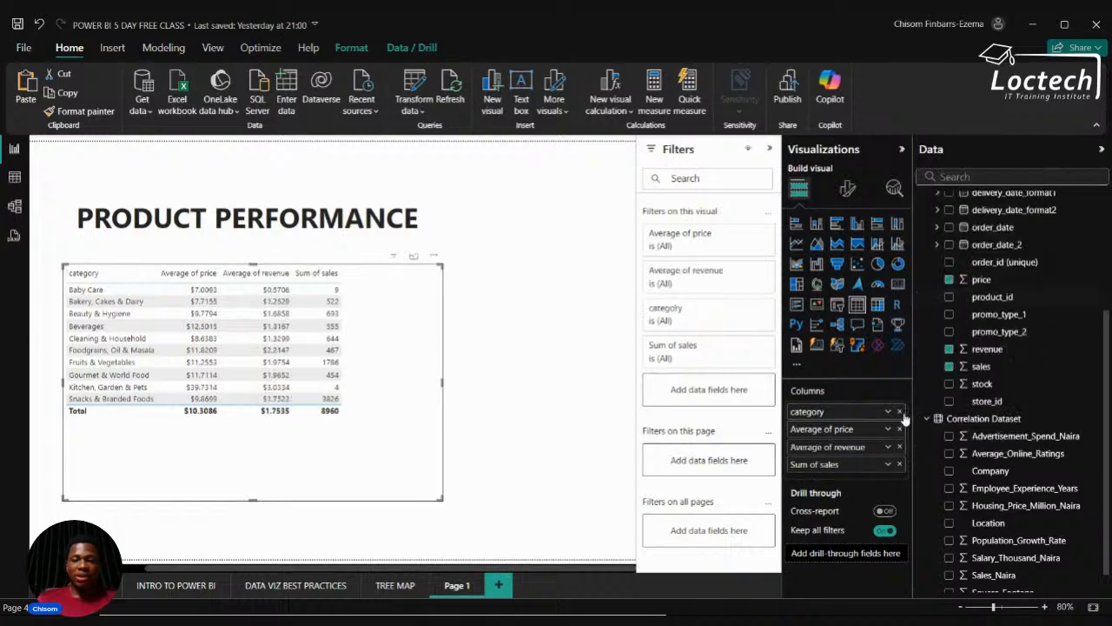
{"action": "left_click", "coordinate": [887, 464]}
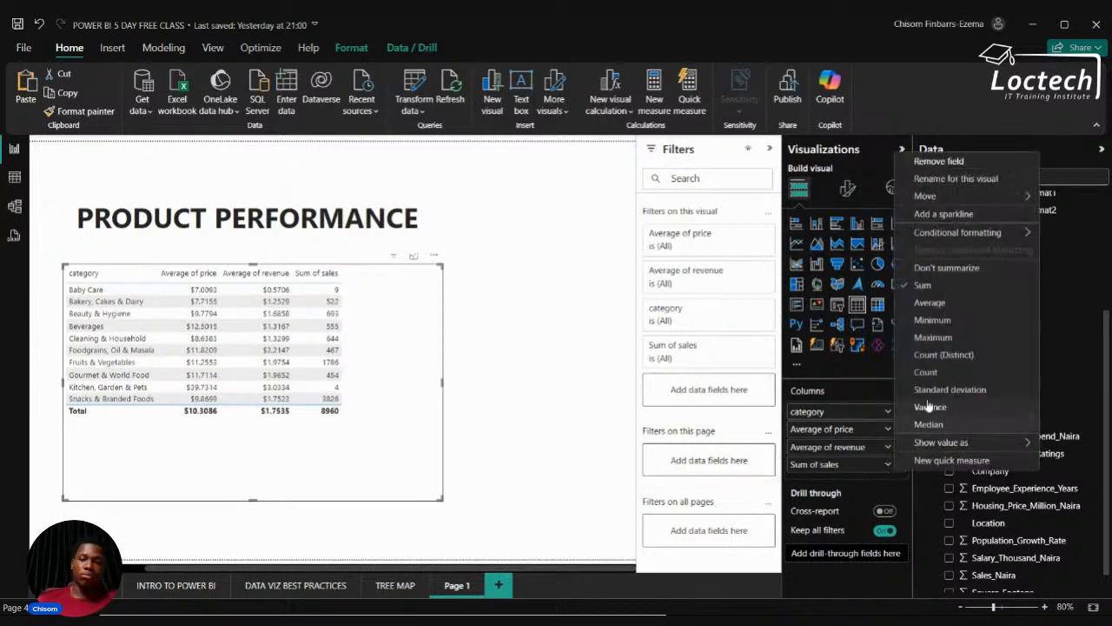
{"action": "left_click", "coordinate": [932, 303]}
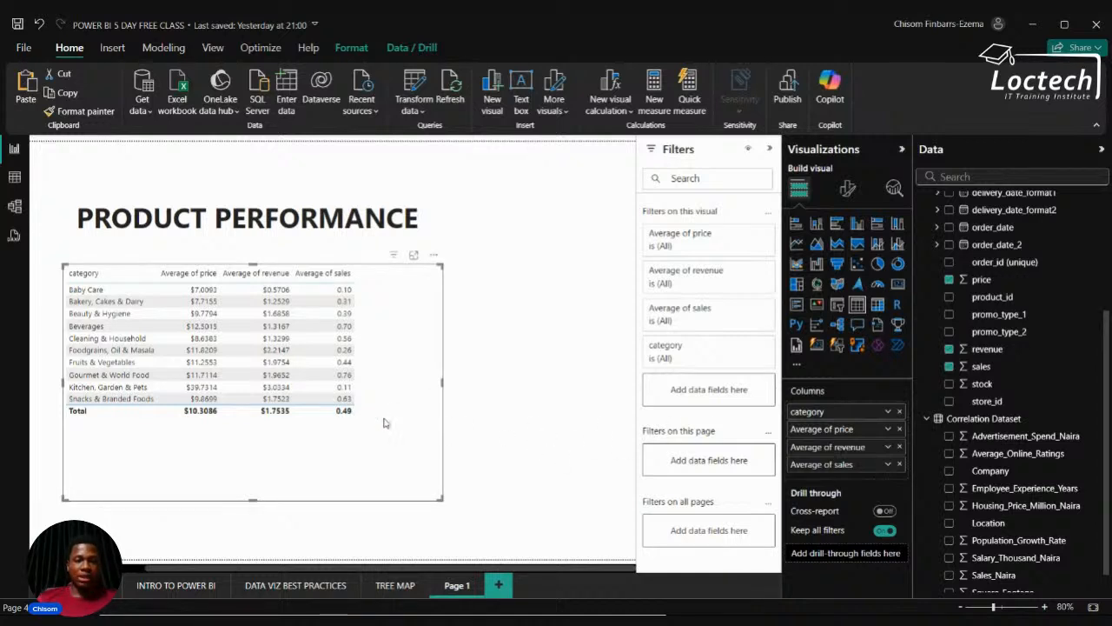
{"action": "left_click_drag", "start_coordinate": [385, 423], "coordinate": [417, 421]}
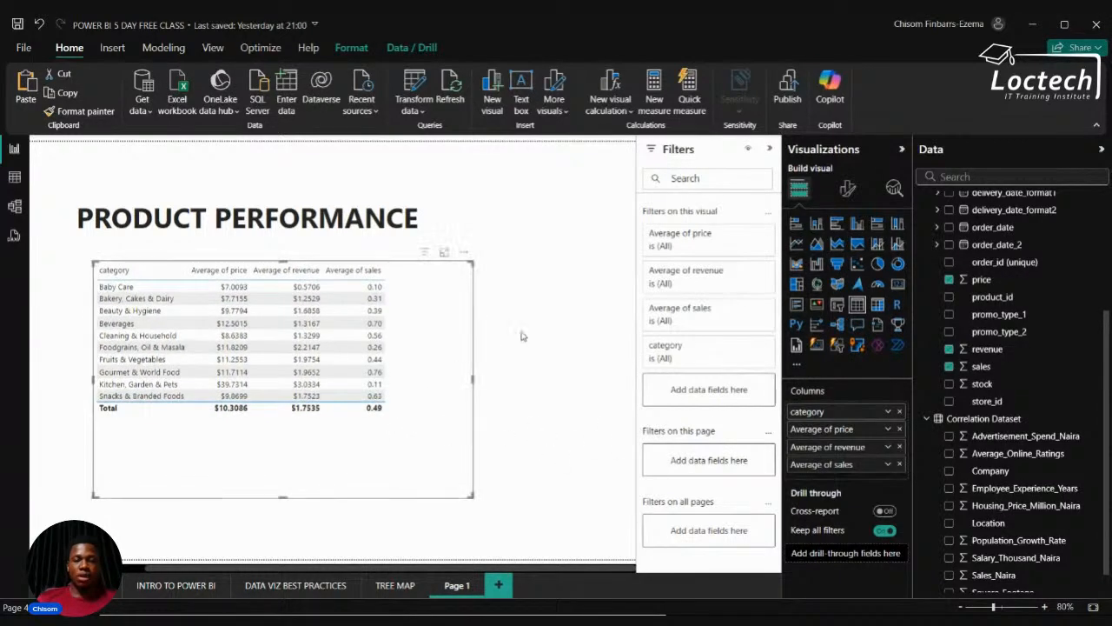
Examine the average price, revenue and sales of each category in the table.
{"action": "scroll", "coordinate": [539, 326], "scroll_direction": "left", "scroll_amount": 1}
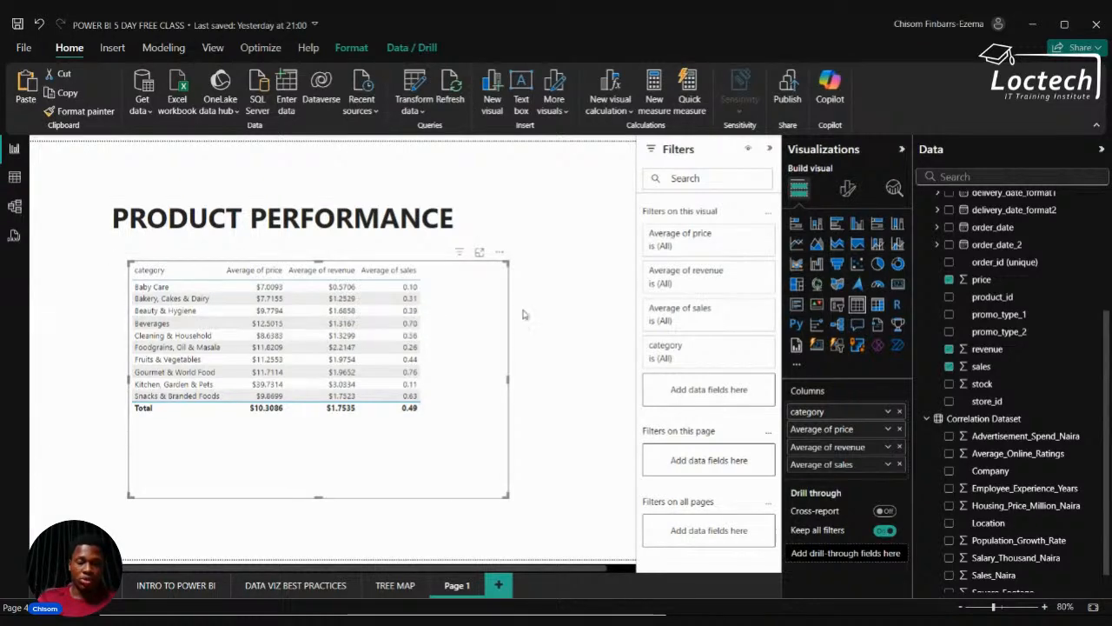
{"action": "scroll", "coordinate": [451, 303], "scroll_direction": "up", "scroll_amount": 5}
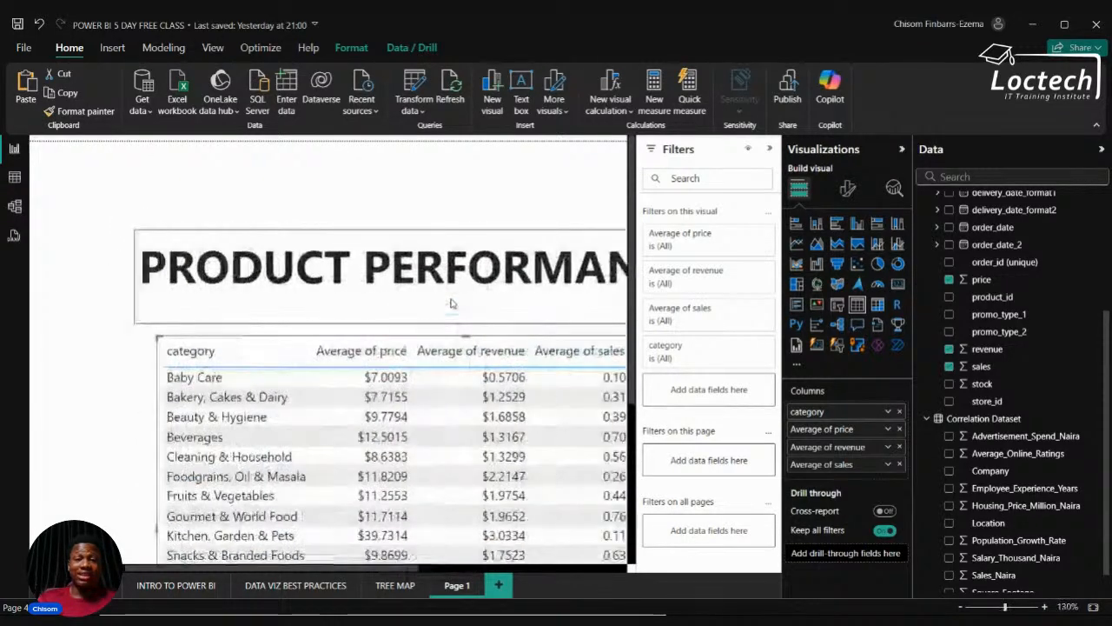
{"action": "scroll", "coordinate": [452, 303], "scroll_direction": "down", "scroll_amount": 1}
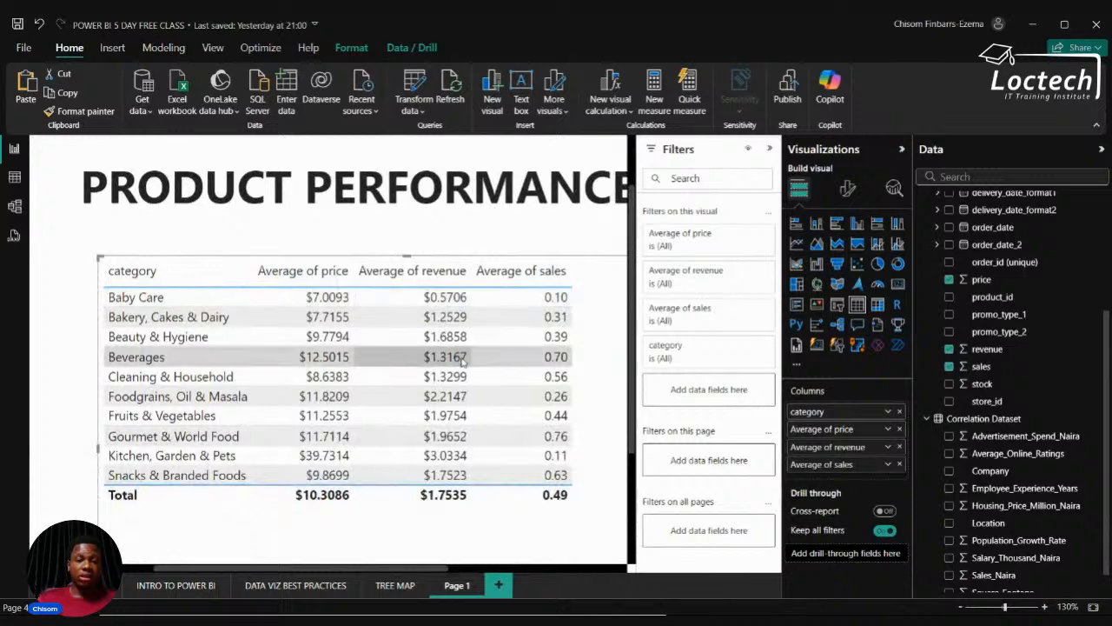
{"action": "scroll", "coordinate": [463, 363], "scroll_direction": "down", "scroll_amount": 7}
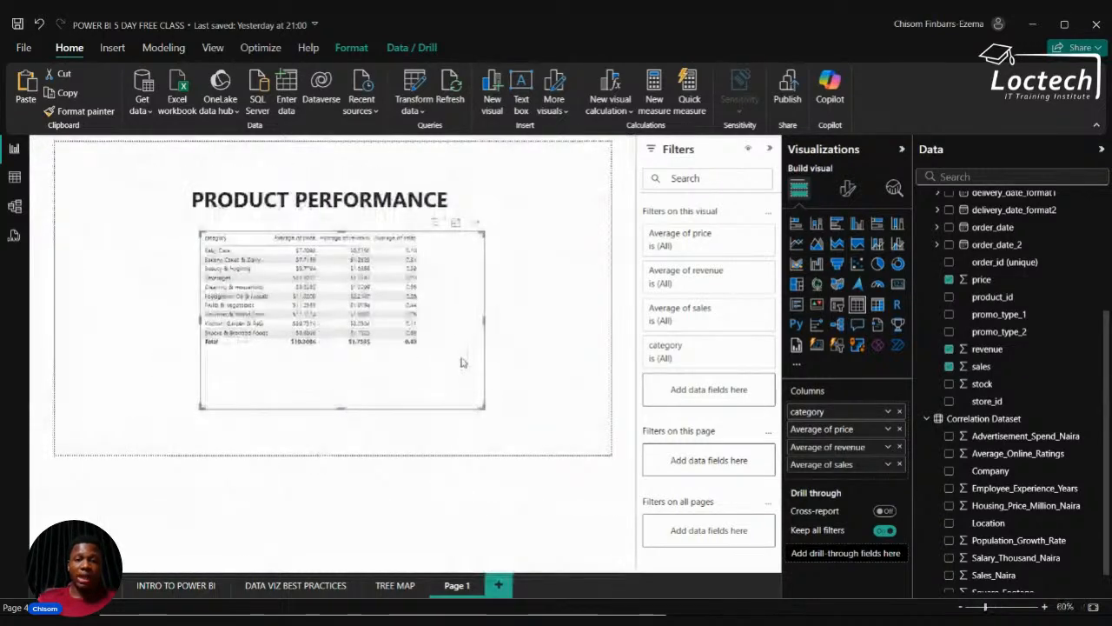
{"action": "scroll", "coordinate": [444, 339], "scroll_direction": "up", "scroll_amount": 6}
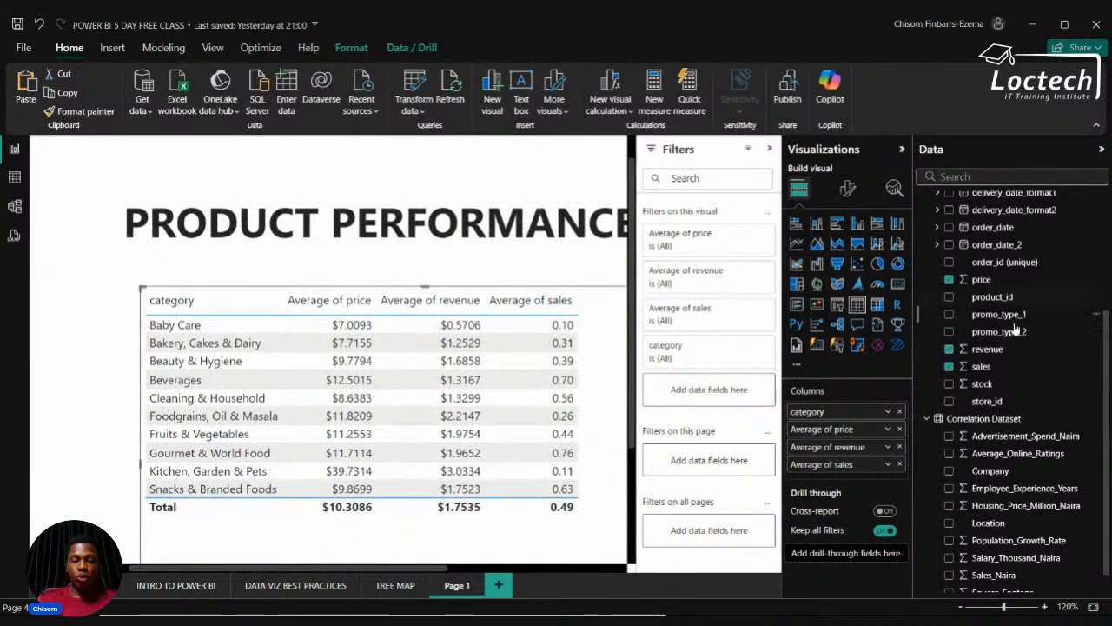
{"action": "left_click", "coordinate": [887, 429]}
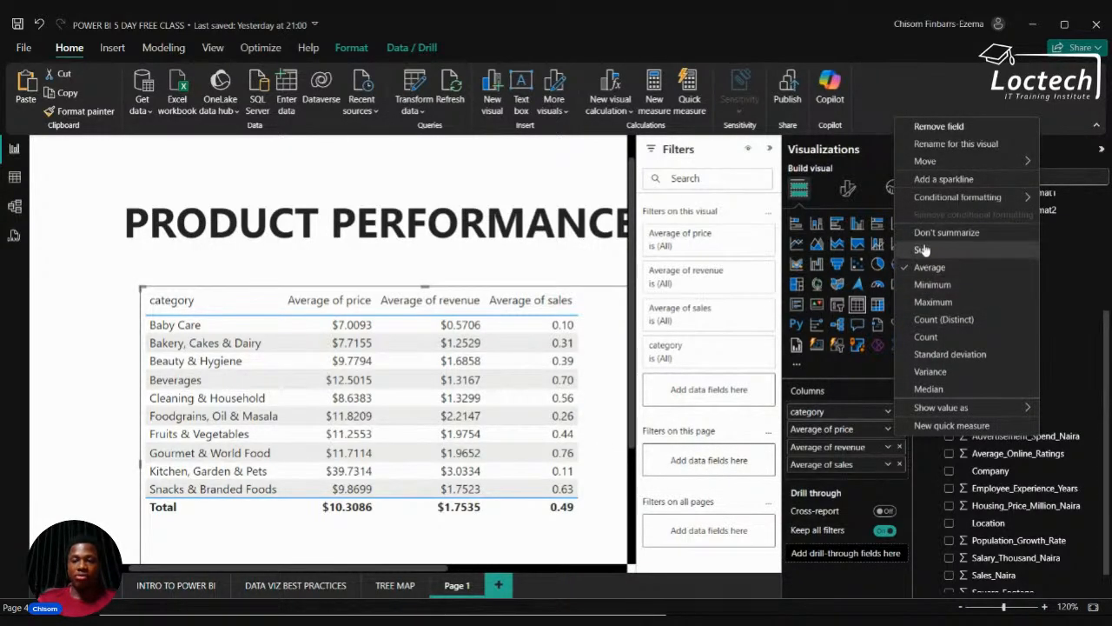
{"action": "left_click", "coordinate": [509, 261]}
{"action": "left_click", "coordinate": [37, 299]}
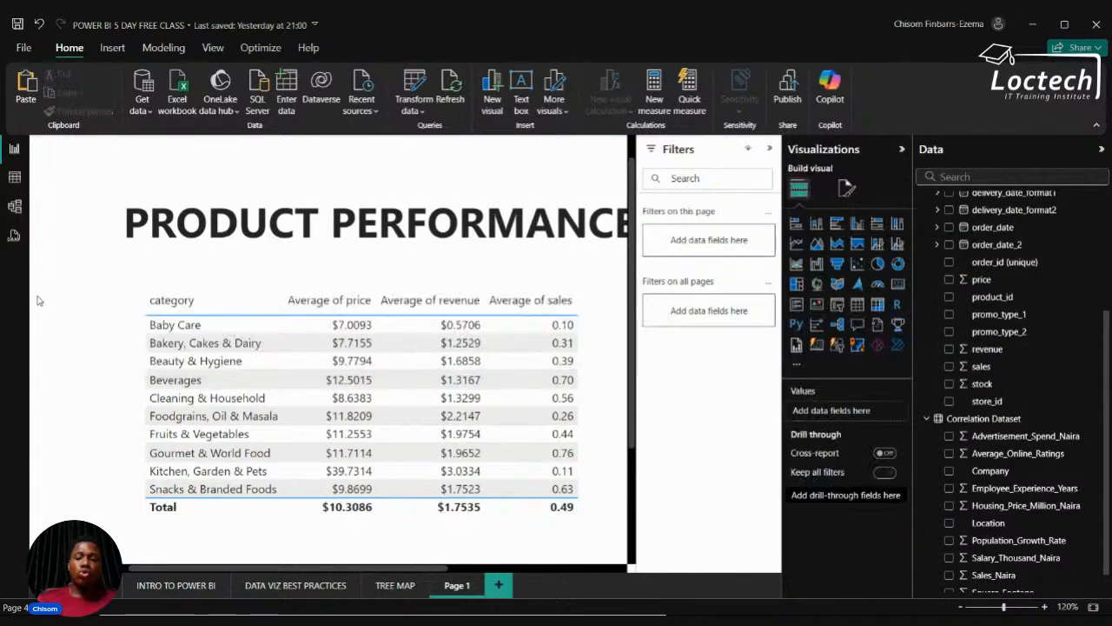
{"action": "scroll", "coordinate": [36, 300], "scroll_direction": "down", "scroll_amount": 6}
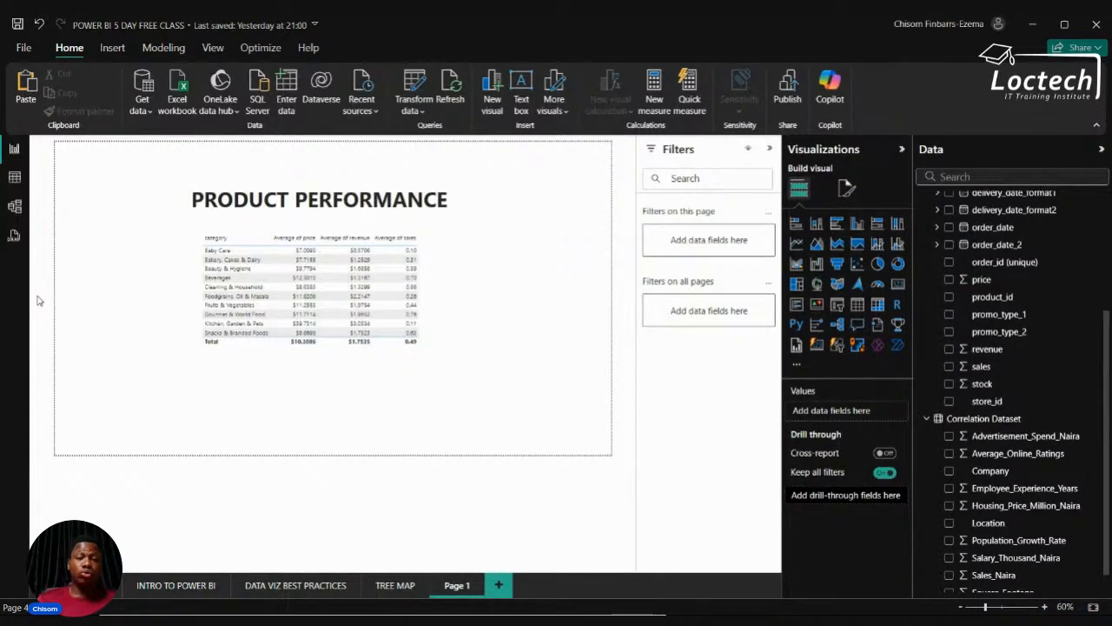
{"action": "scroll", "coordinate": [36, 300], "scroll_direction": "up", "scroll_amount": 3}
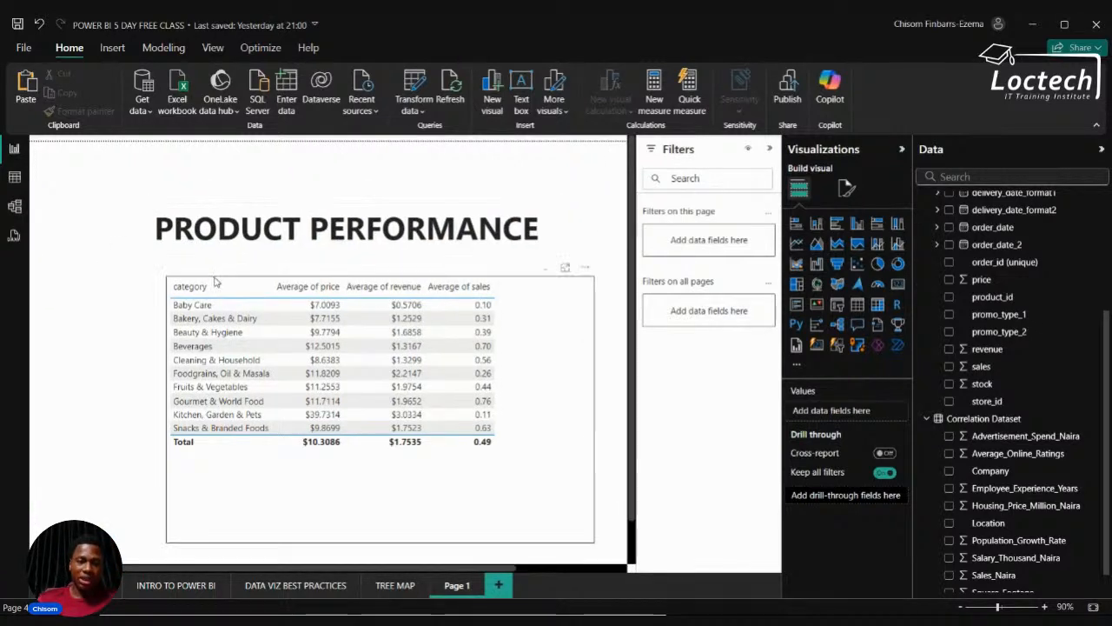
Shrink the table to fit its data on the left half of the page and place a duplicate directly to its right.
{"action": "left_click", "coordinate": [215, 281]}
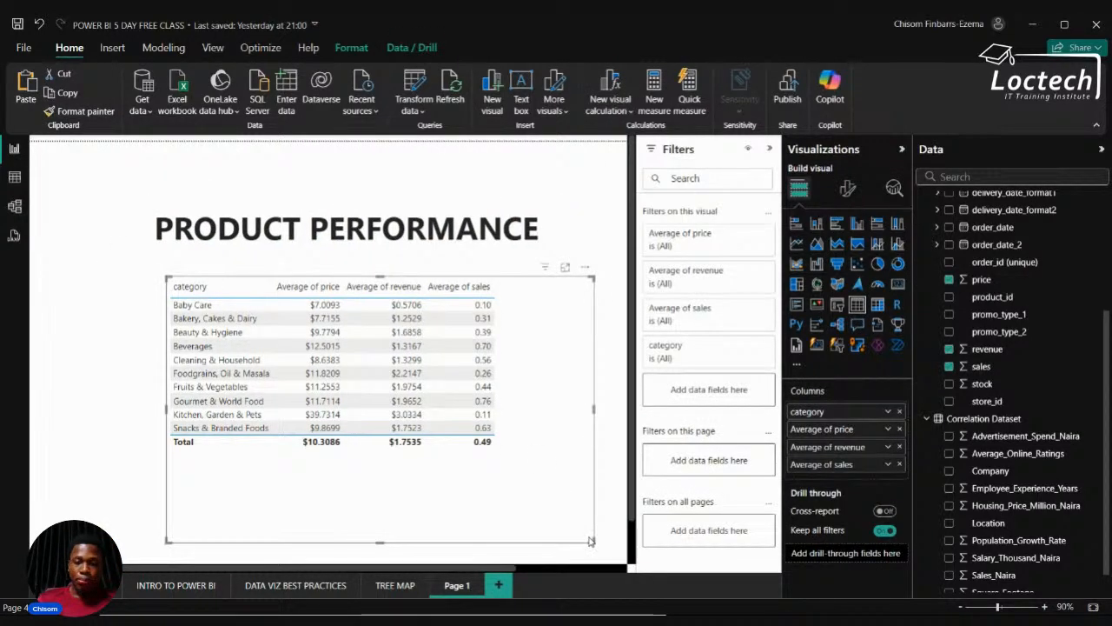
{"action": "left_click_drag", "start_coordinate": [593, 541], "coordinate": [340, 454]}
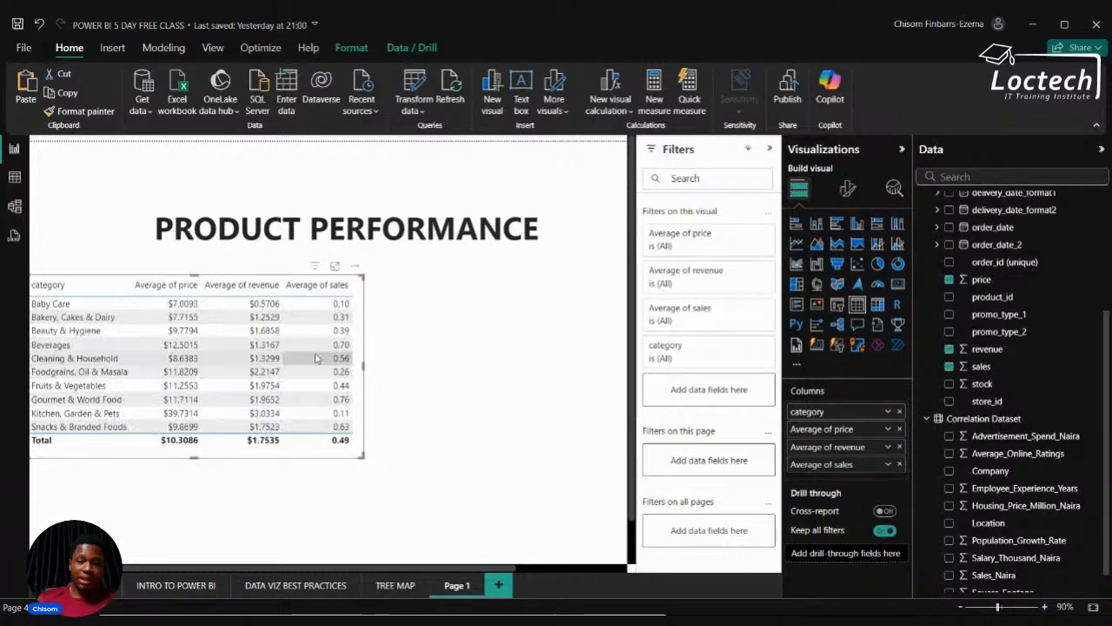
{"action": "key", "text": "ctrl+c"}
{"action": "key", "text": "ctrl+v"}
{"action": "left_click_drag", "start_coordinate": [603, 347], "coordinate": [656, 354]}
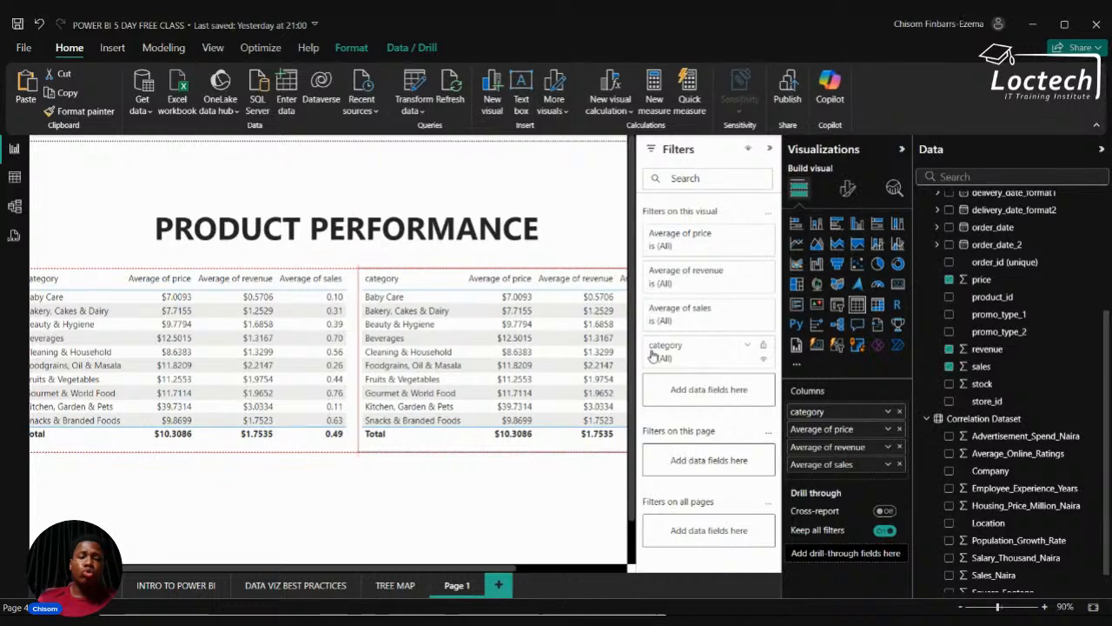
{"action": "scroll", "coordinate": [492, 447], "scroll_direction": "right", "scroll_amount": 2}
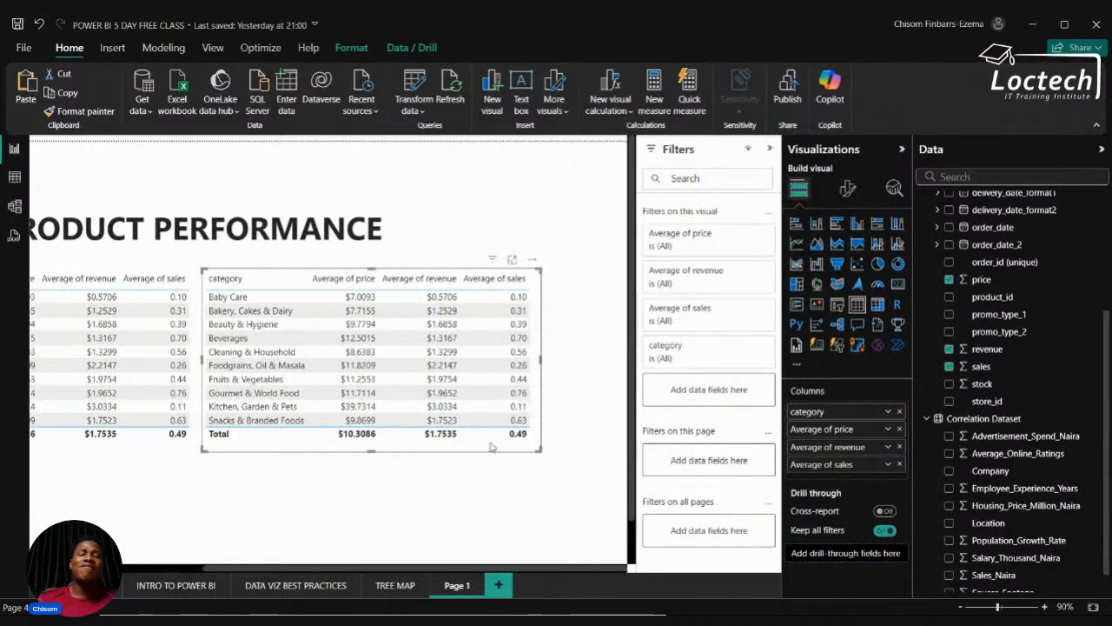
{"action": "scroll", "coordinate": [492, 447], "scroll_direction": "left", "scroll_amount": 3}
{"action": "scroll", "coordinate": [492, 446], "scroll_direction": "right", "scroll_amount": 2}
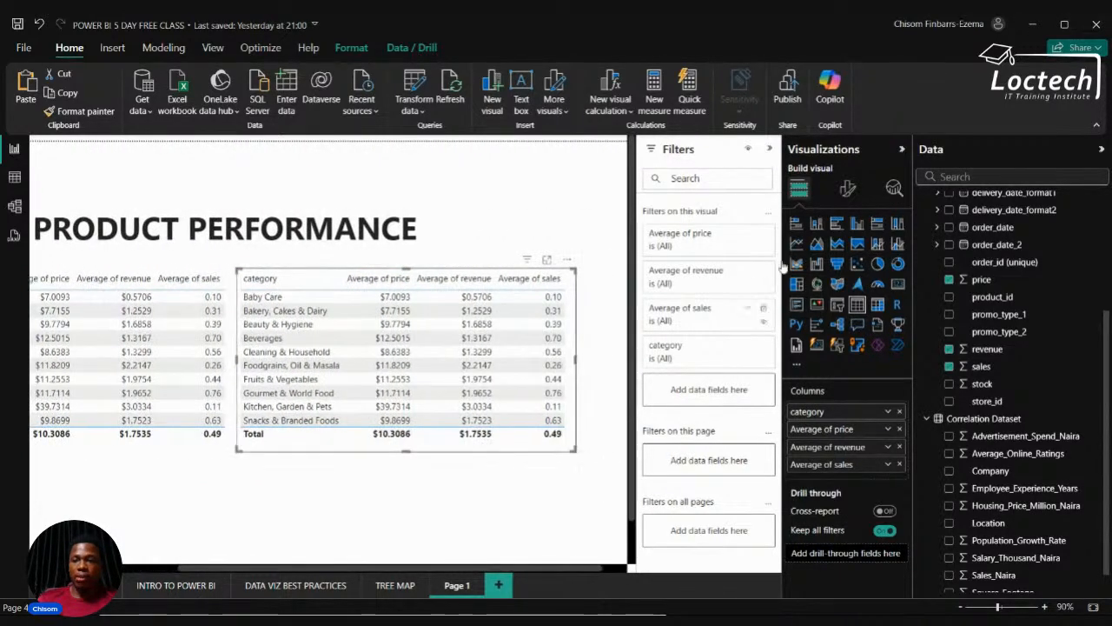
Turn on background color cell formatting for the Average of price column in the duplicate table.
{"action": "left_click", "coordinate": [855, 187]}
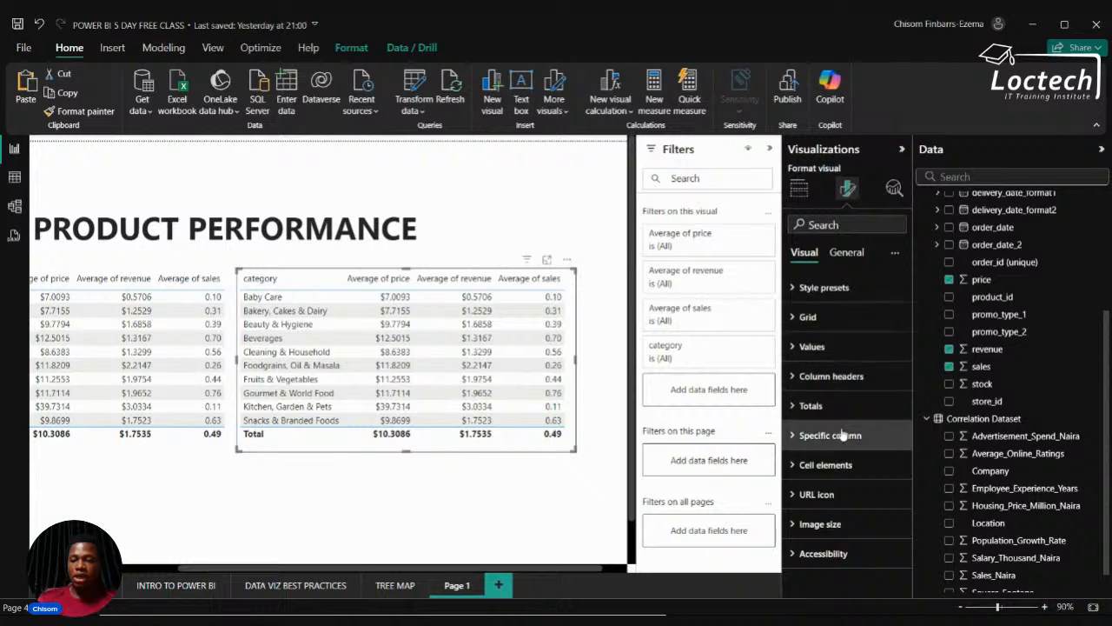
{"action": "left_click", "coordinate": [800, 465]}
{"action": "scroll", "coordinate": [804, 452], "scroll_direction": "down", "scroll_amount": 3}
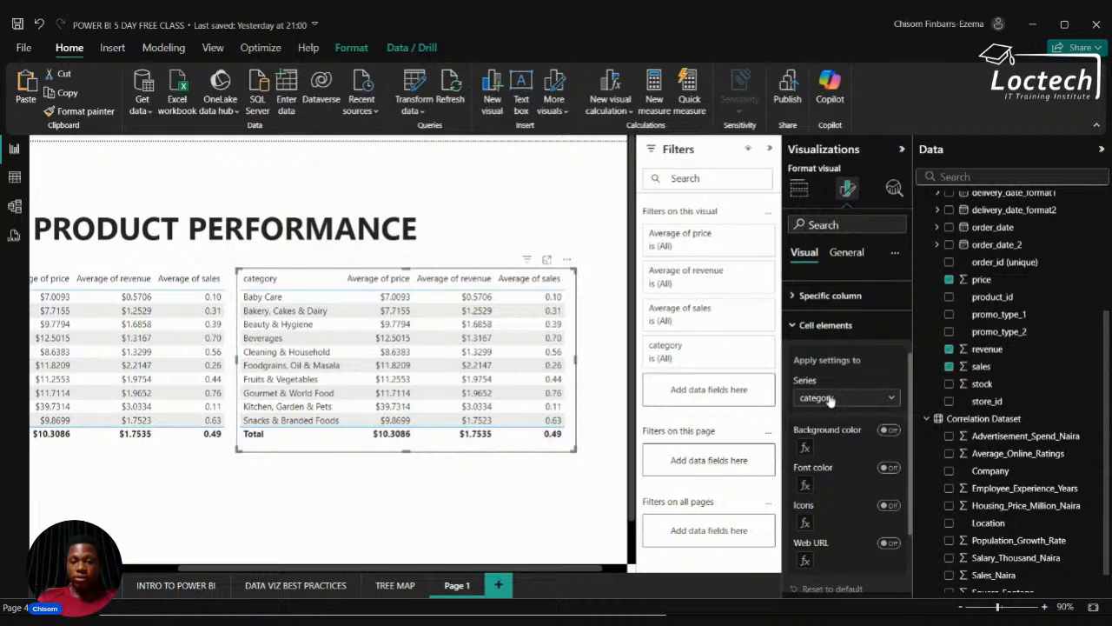
{"action": "left_click", "coordinate": [830, 398]}
{"action": "left_click", "coordinate": [831, 432]}
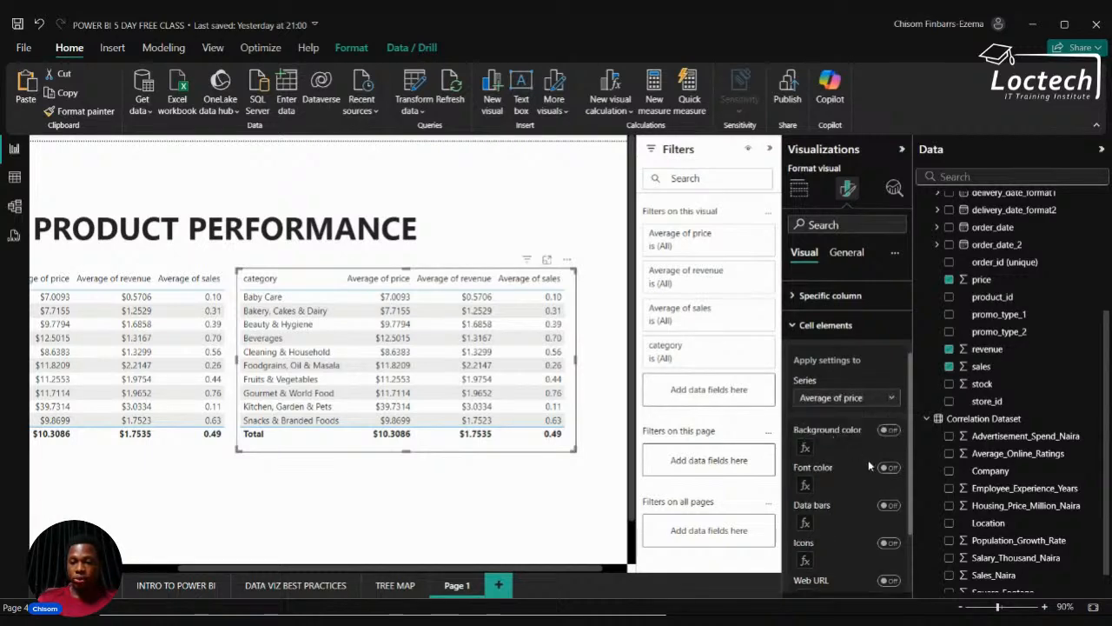
{"action": "scroll", "coordinate": [853, 477], "scroll_direction": "down", "scroll_amount": 1}
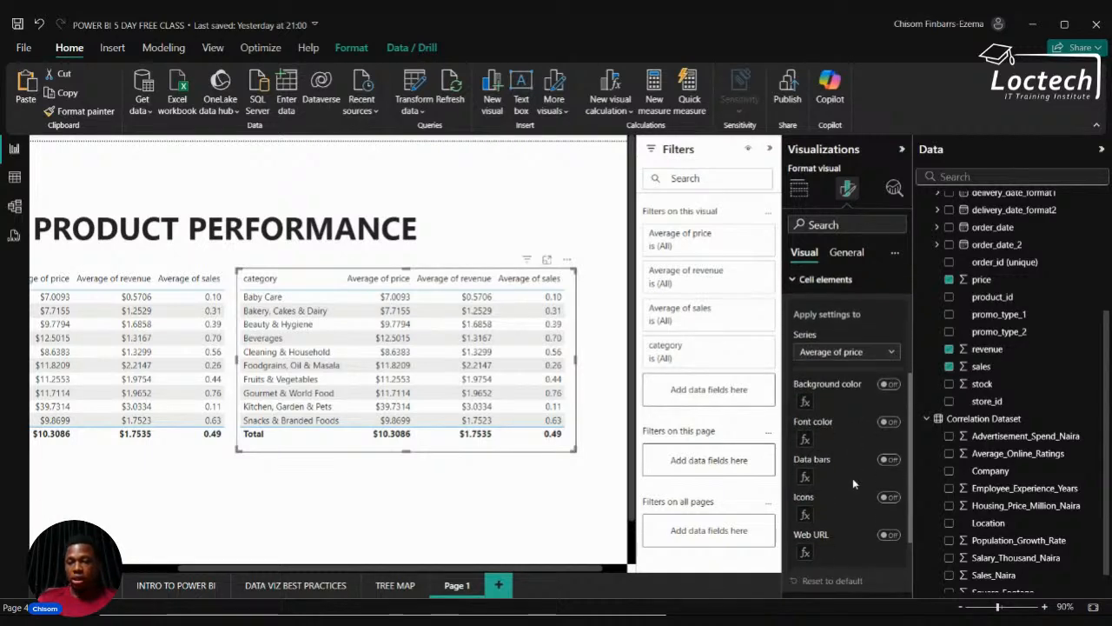
{"action": "left_click", "coordinate": [888, 384]}
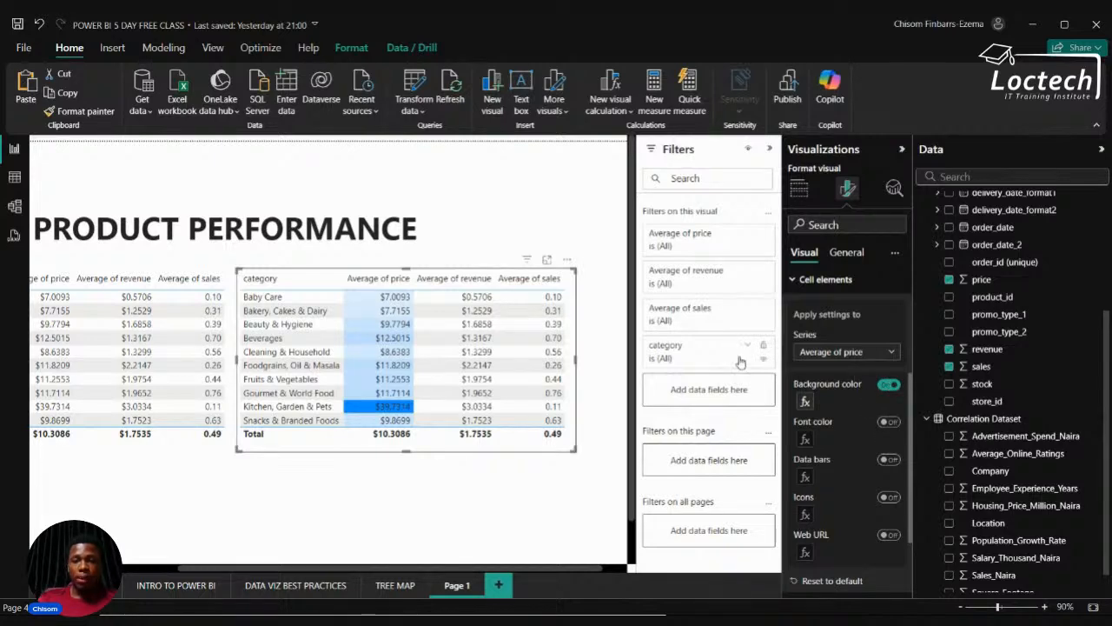
Turn on data bars for the Average of revenue column in the duplicate table.
{"action": "left_click", "coordinate": [895, 352]}
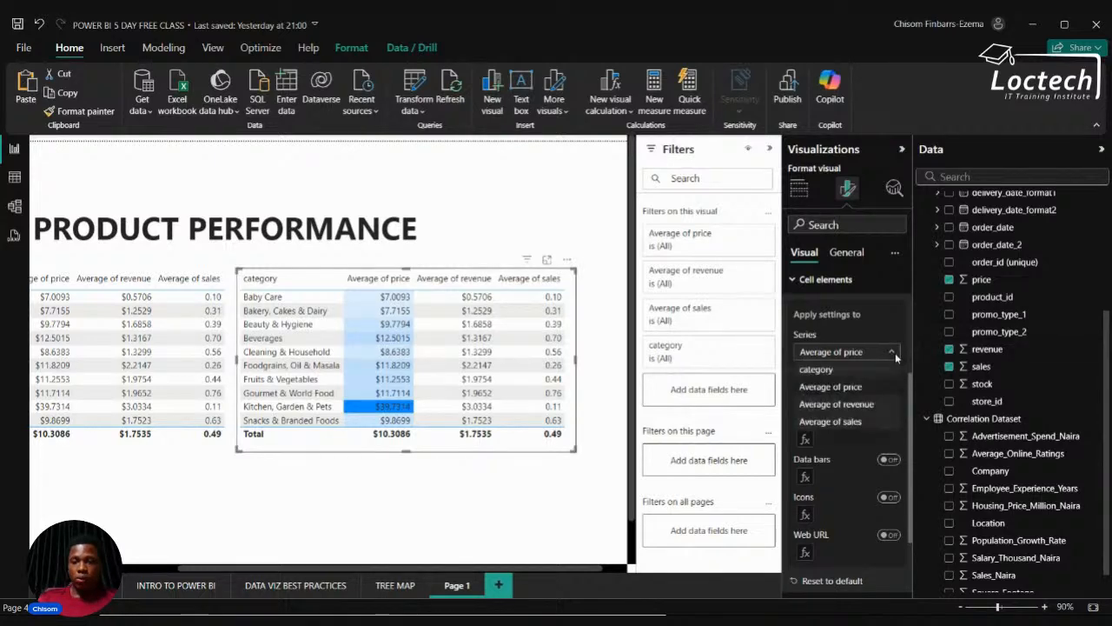
{"action": "left_click", "coordinate": [856, 404]}
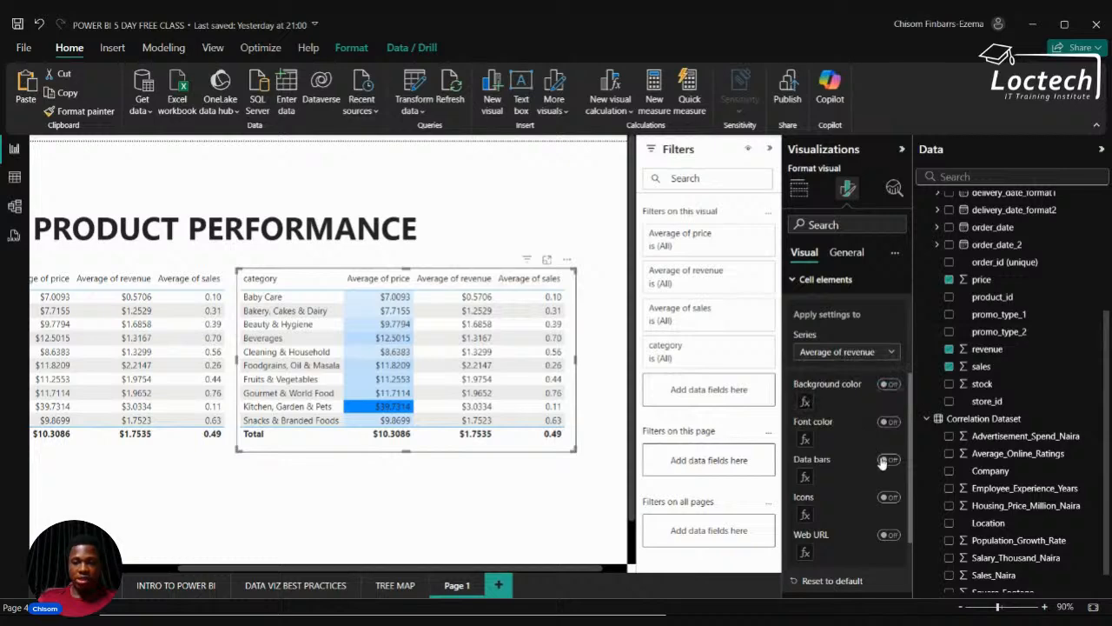
{"action": "left_click", "coordinate": [886, 460]}
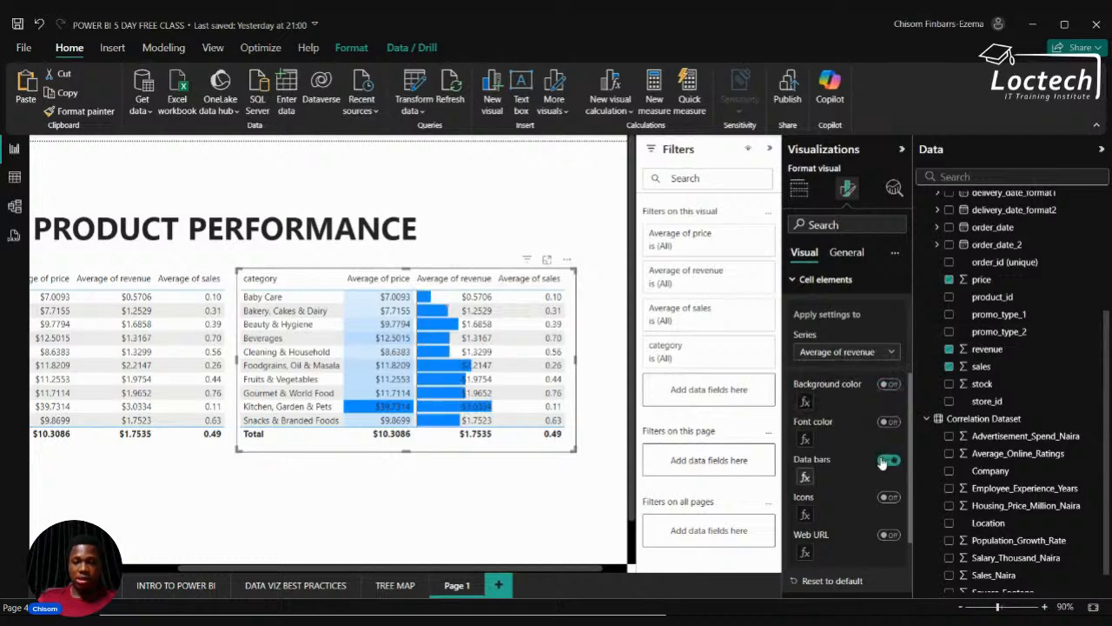
Turn on icons for the Average of sales column, using the red cross, yellow exclamation mark and green check mark style.
{"action": "left_click", "coordinate": [879, 355]}
{"action": "left_click", "coordinate": [852, 423]}
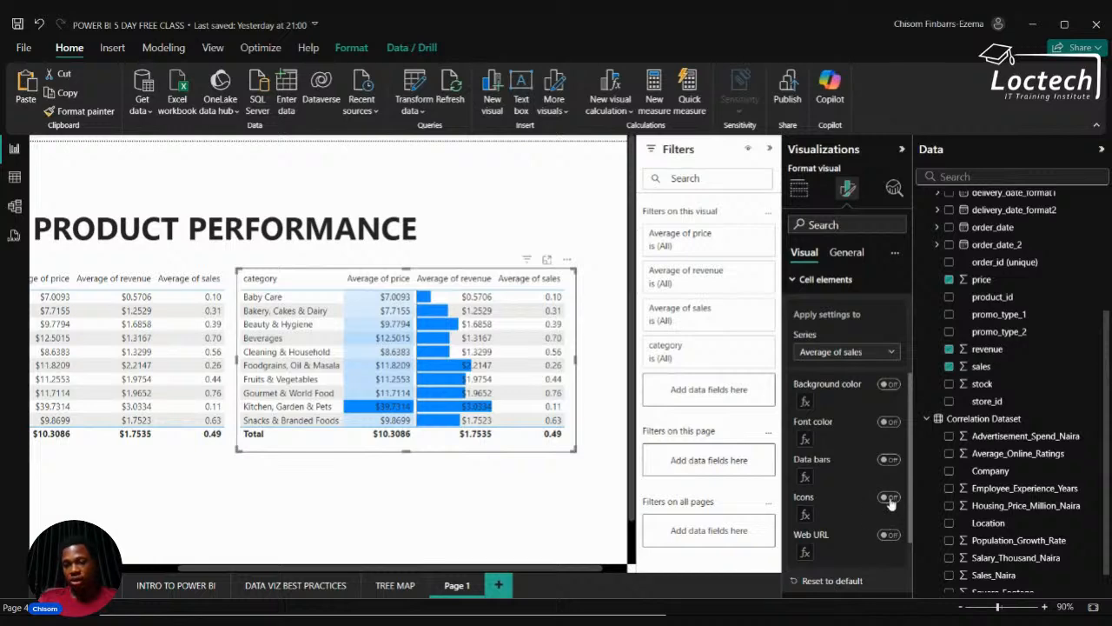
{"action": "left_click", "coordinate": [889, 497]}
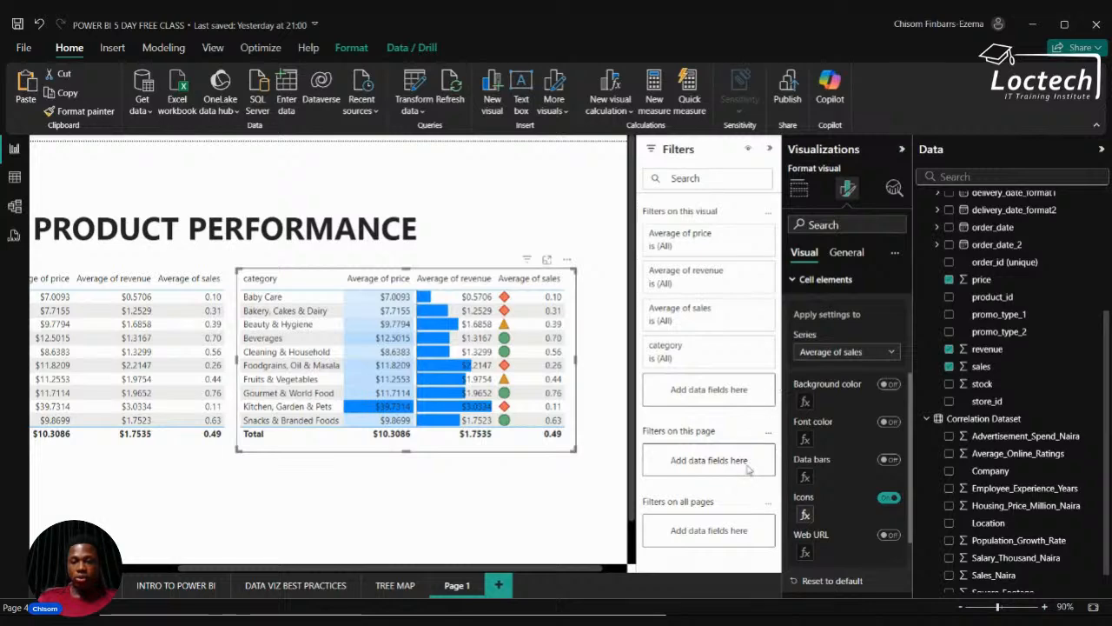
{"action": "left_click", "coordinate": [801, 526]}
{"action": "scroll", "coordinate": [418, 470], "scroll_direction": "left", "scroll_amount": 1}
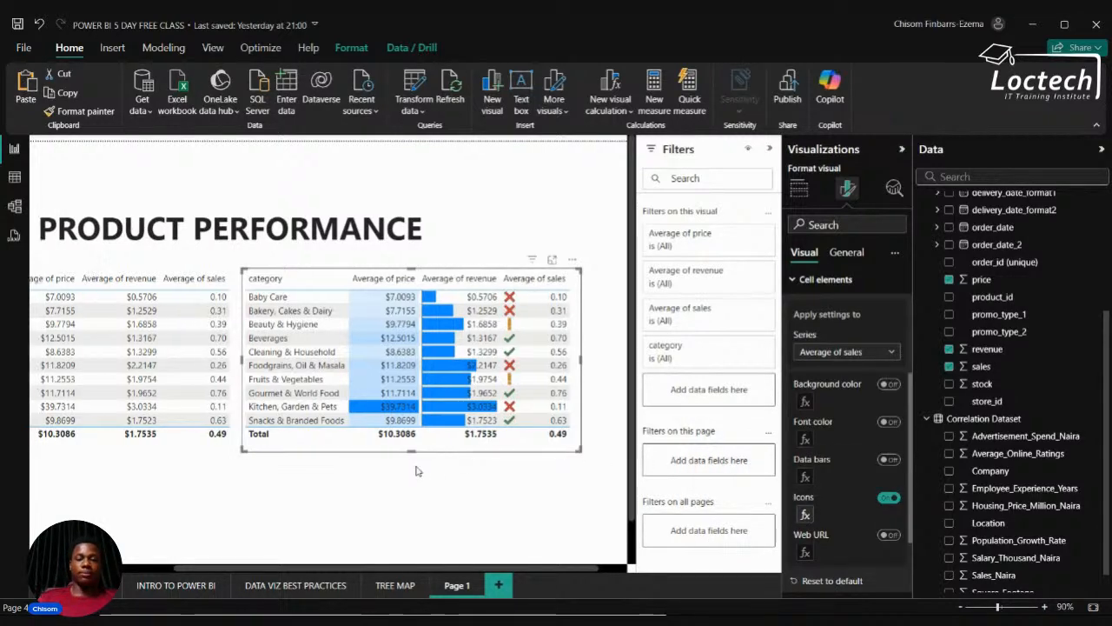
{"action": "scroll", "coordinate": [418, 470], "scroll_direction": "left", "scroll_amount": 2}
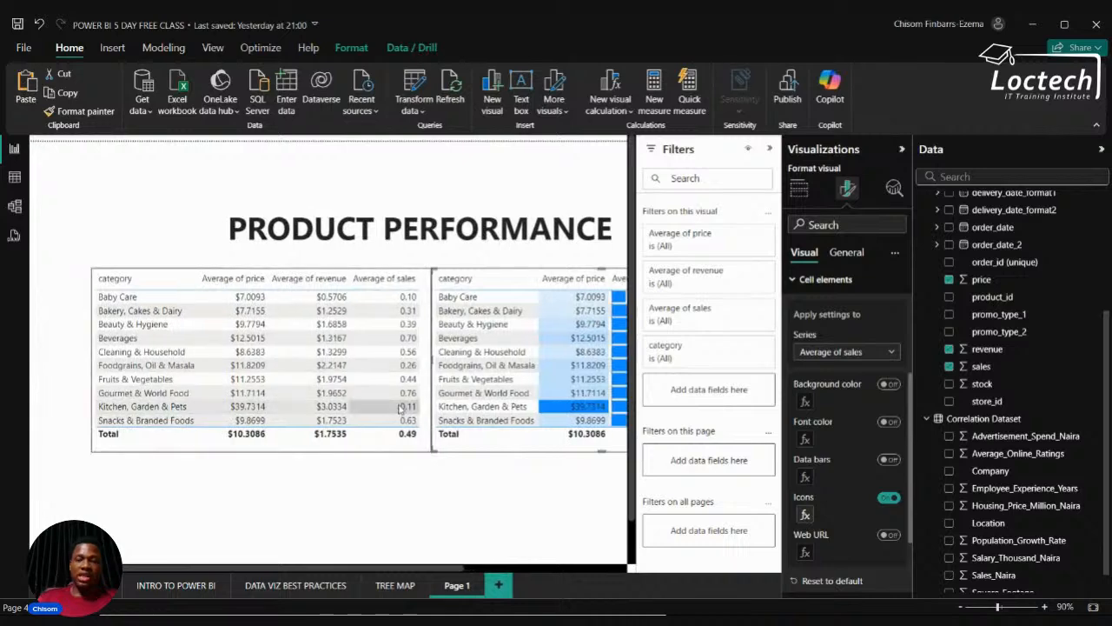
{"action": "scroll", "coordinate": [452, 420], "scroll_direction": "right", "scroll_amount": 2}
{"action": "scroll", "coordinate": [452, 421], "scroll_direction": "right", "scroll_amount": 1}
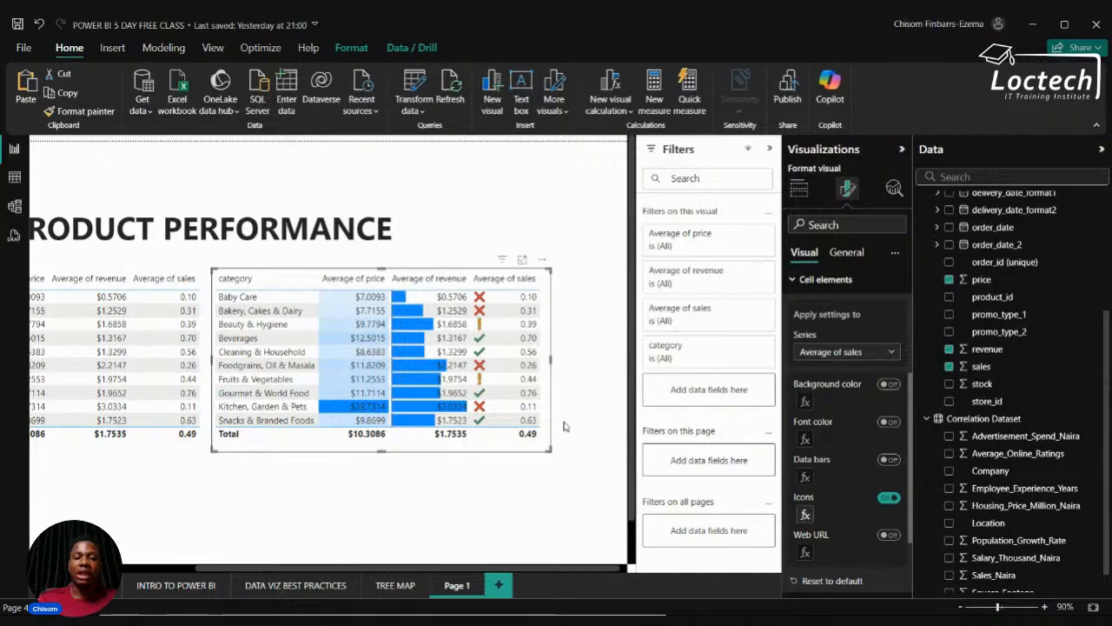
{"action": "scroll", "coordinate": [443, 445], "scroll_direction": "left", "scroll_amount": 3}
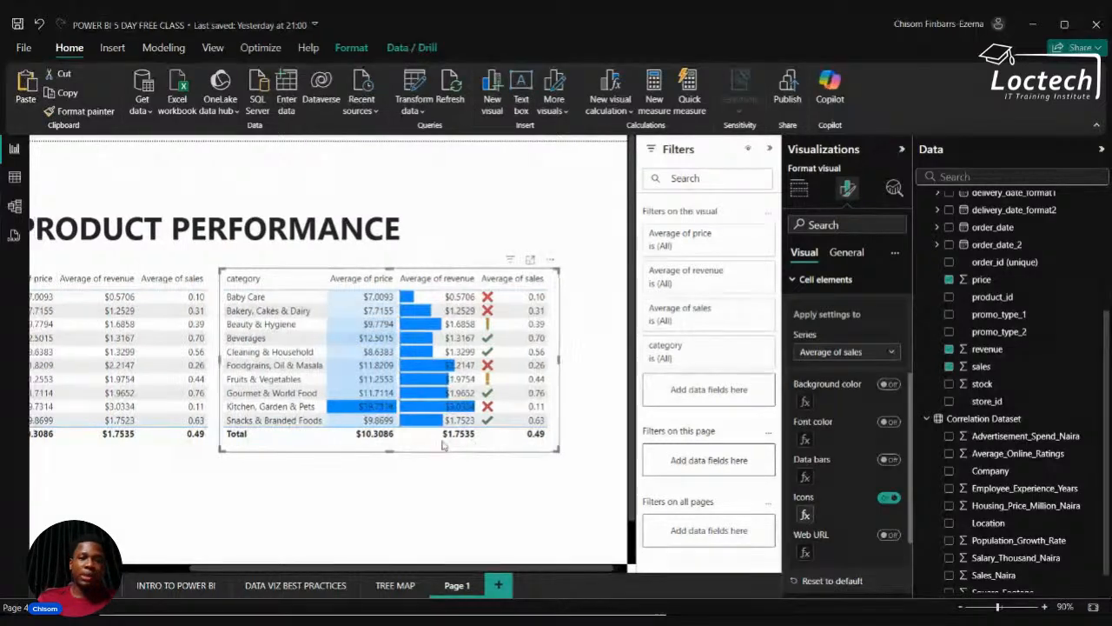
Sort the plain table by Average of price in descending order.
{"action": "scroll", "coordinate": [443, 445], "scroll_direction": "left", "scroll_amount": 6}
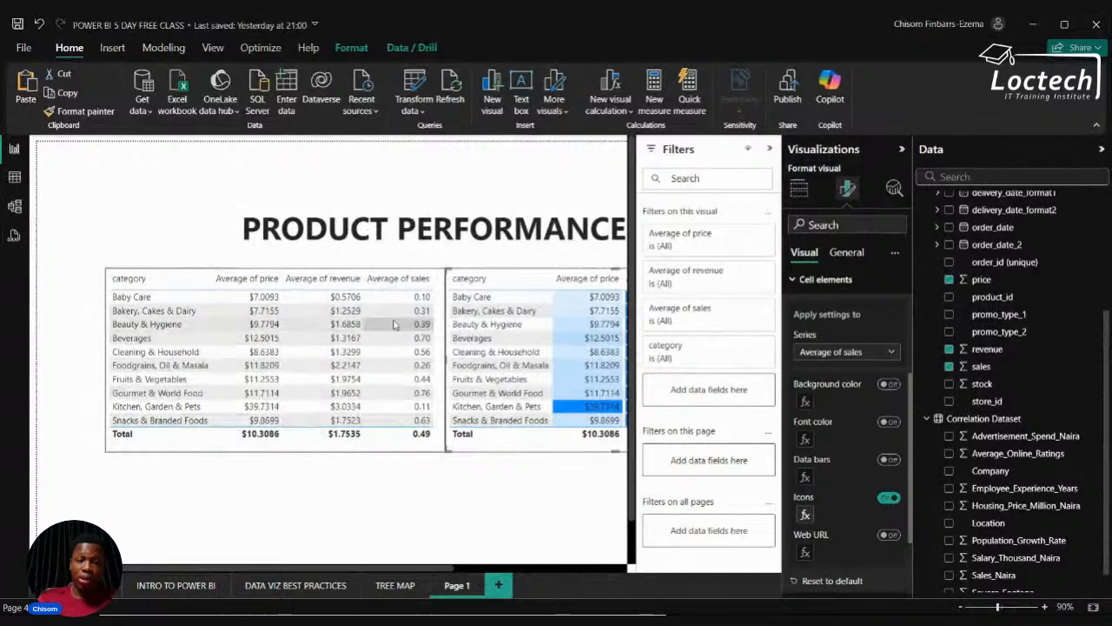
{"action": "left_click", "coordinate": [240, 280]}
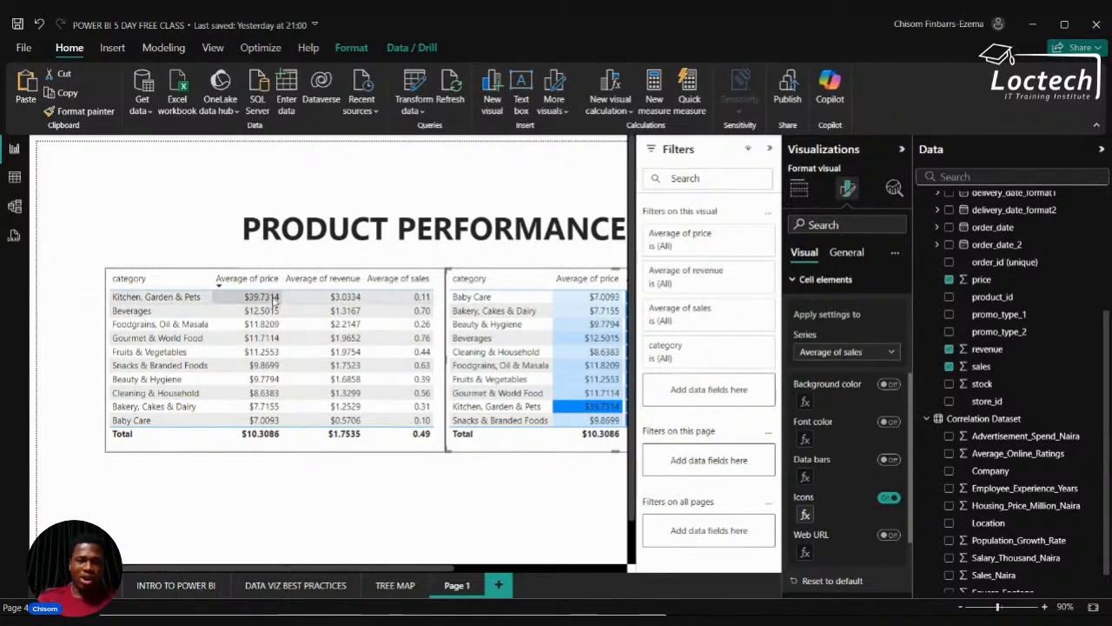
{"action": "scroll", "coordinate": [316, 290], "scroll_direction": "right", "scroll_amount": 5}
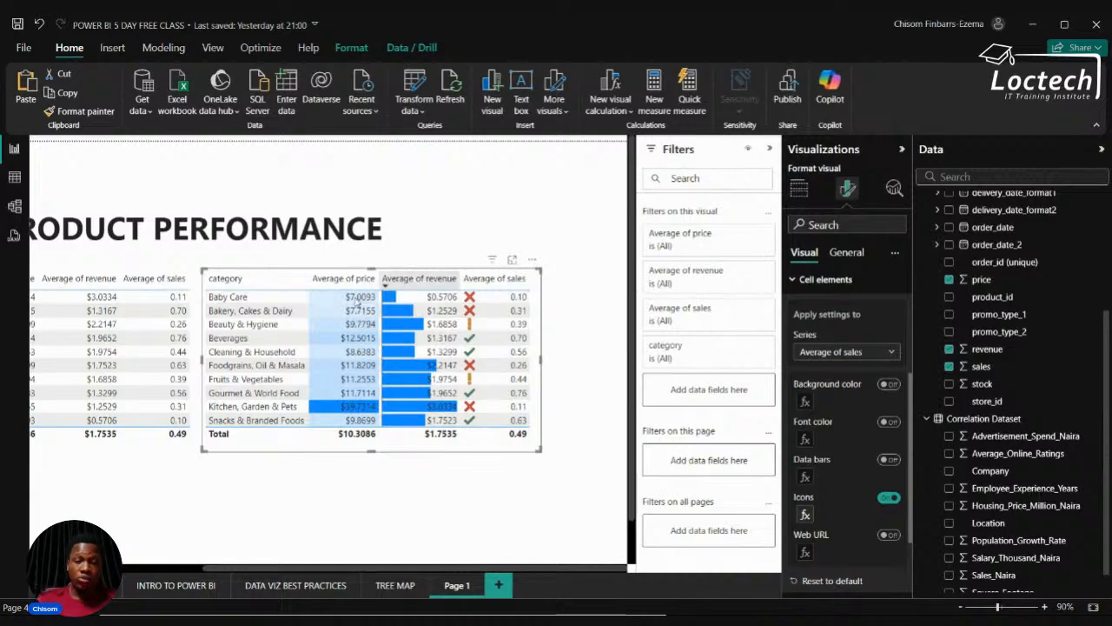
Examine the background colors, data bars and icons of the formatted table up close, along with the series available for cell formatting.
{"action": "scroll", "coordinate": [330, 343], "scroll_direction": "up", "scroll_amount": 5}
{"action": "scroll", "coordinate": [327, 339], "scroll_direction": "right", "scroll_amount": 3}
{"action": "scroll", "coordinate": [327, 339], "scroll_direction": "down", "scroll_amount": 3}
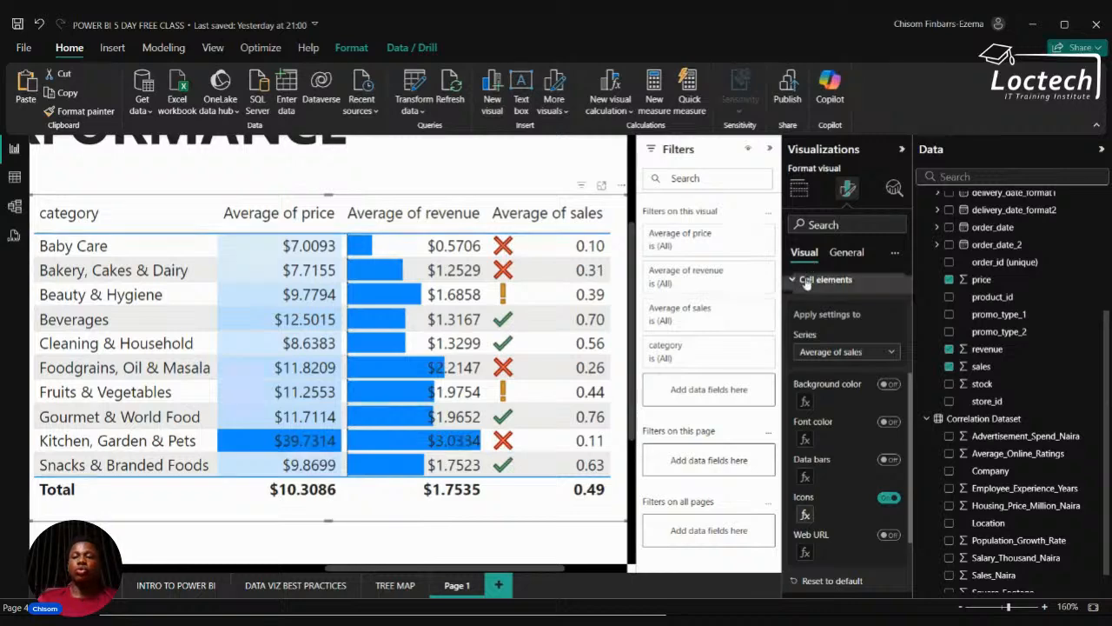
{"action": "left_click", "coordinate": [821, 352]}
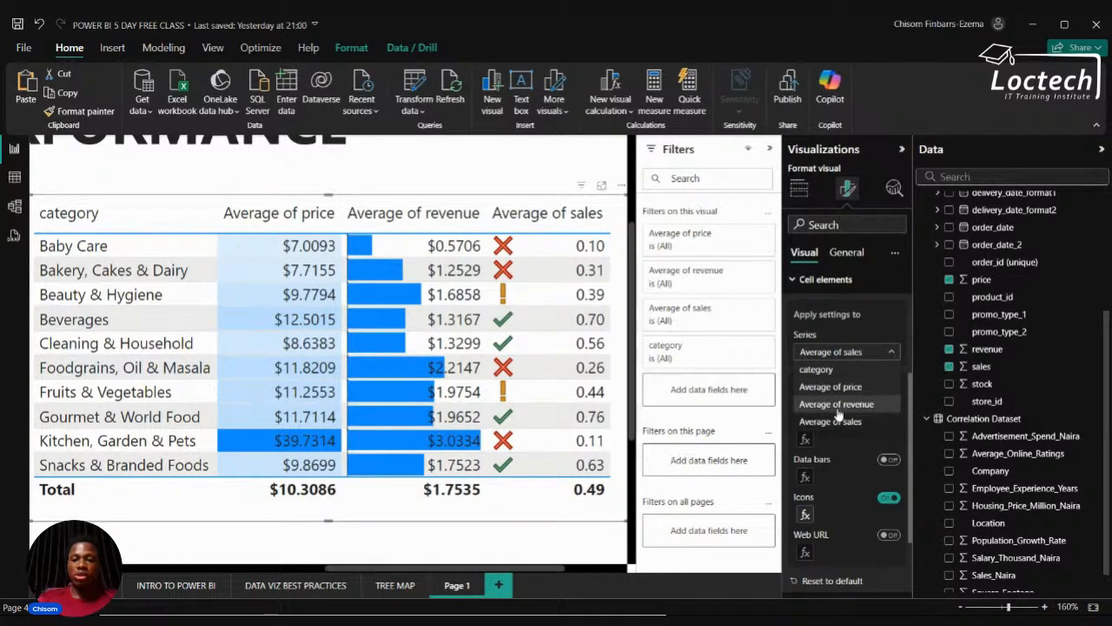
{"action": "left_click", "coordinate": [859, 331]}
{"action": "scroll", "coordinate": [570, 277], "scroll_direction": "down", "scroll_amount": 1}
{"action": "scroll", "coordinate": [571, 278], "scroll_direction": "down", "scroll_amount": 1}
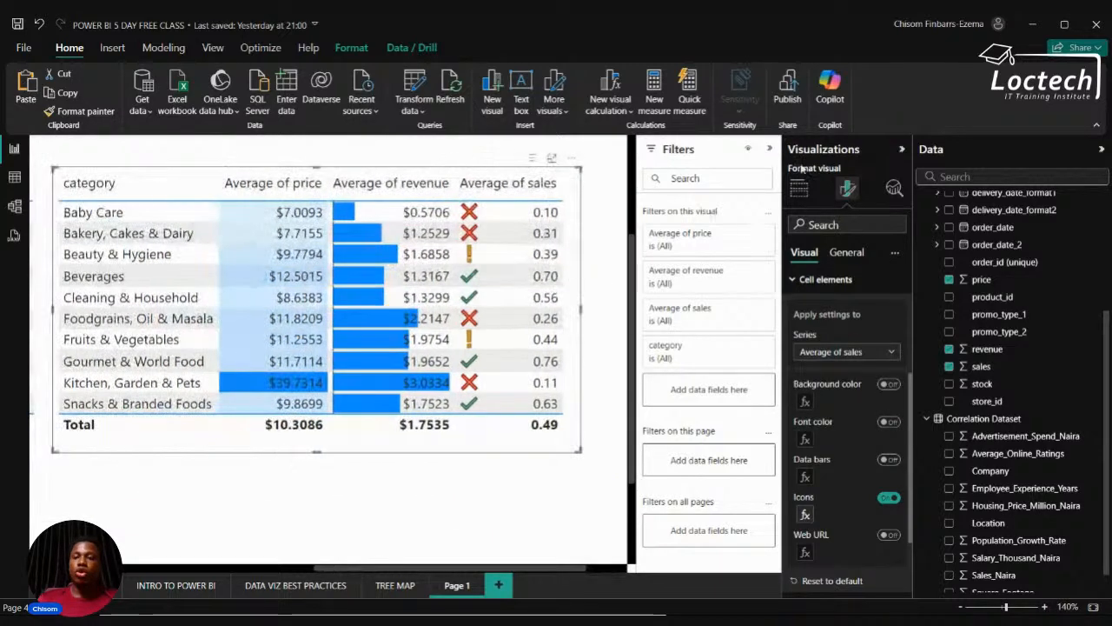
Collapse the Visualizations pane so that the whole page with both tables fits in view.
{"action": "left_click", "coordinate": [903, 153]}
{"action": "scroll", "coordinate": [441, 250], "scroll_direction": "down", "scroll_amount": 2}
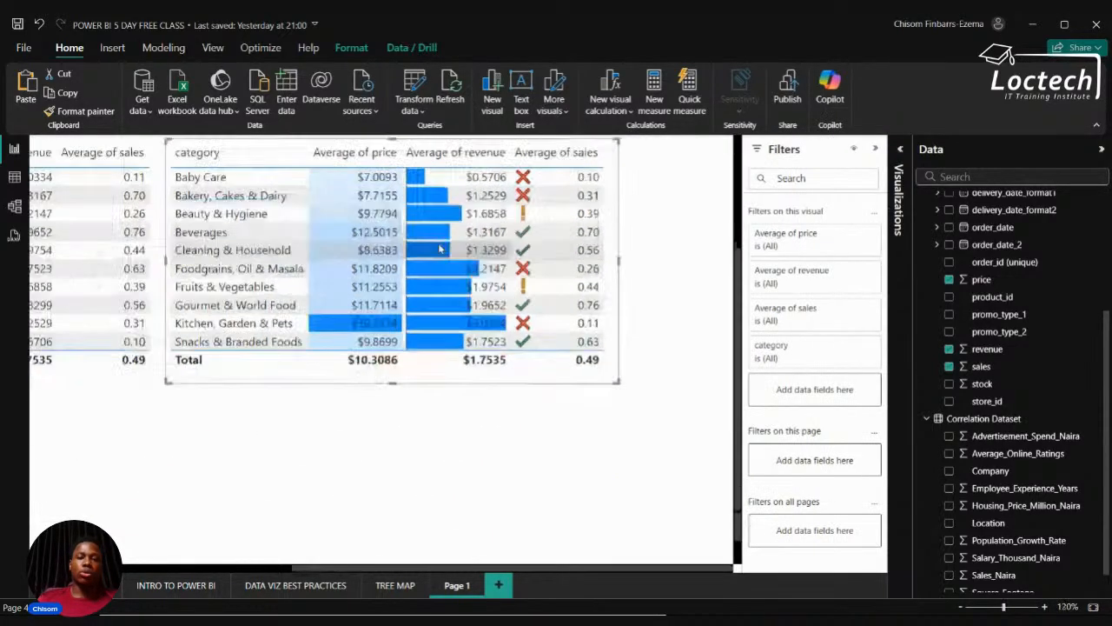
{"action": "scroll", "coordinate": [441, 249], "scroll_direction": "down", "scroll_amount": 5}
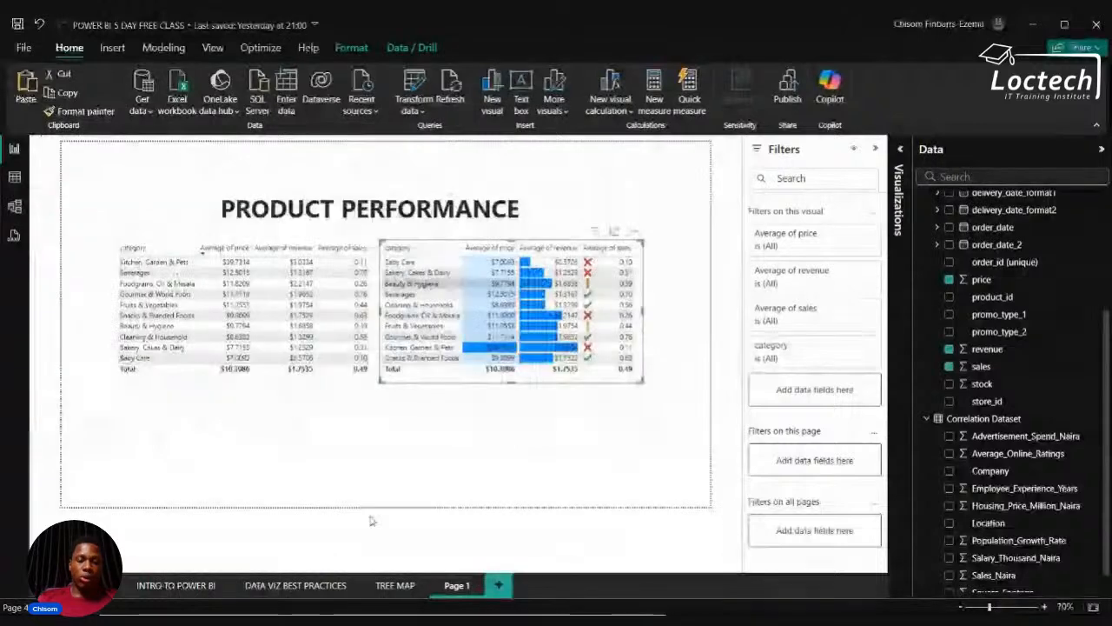
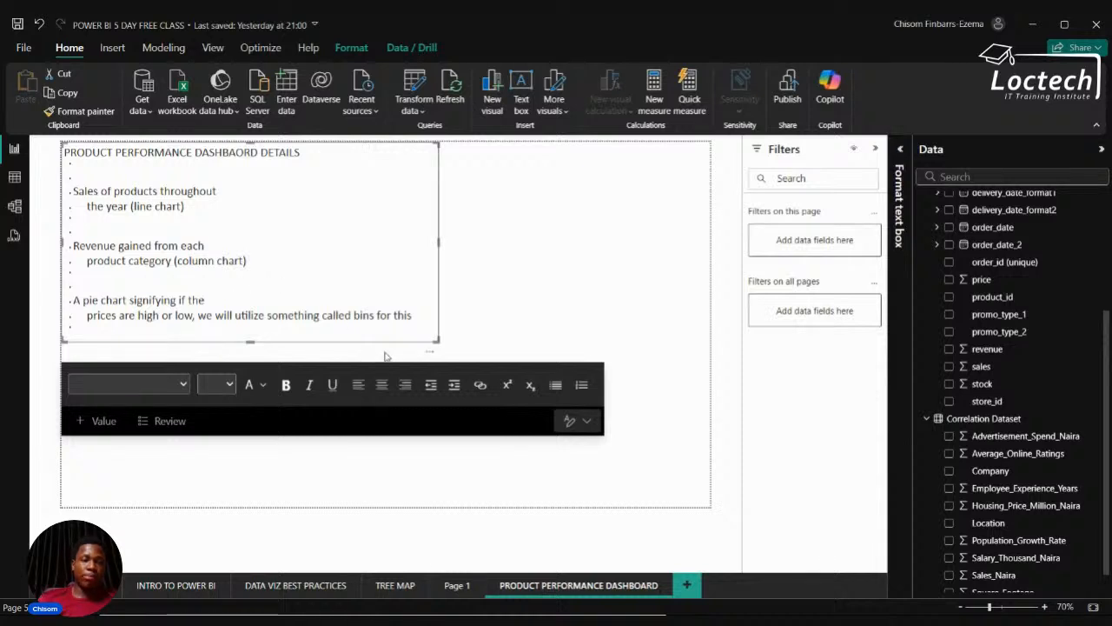
Make all the text in the dashboard details text box bold and narrow the box slightly.
{"action": "left_click", "coordinate": [410, 330]}
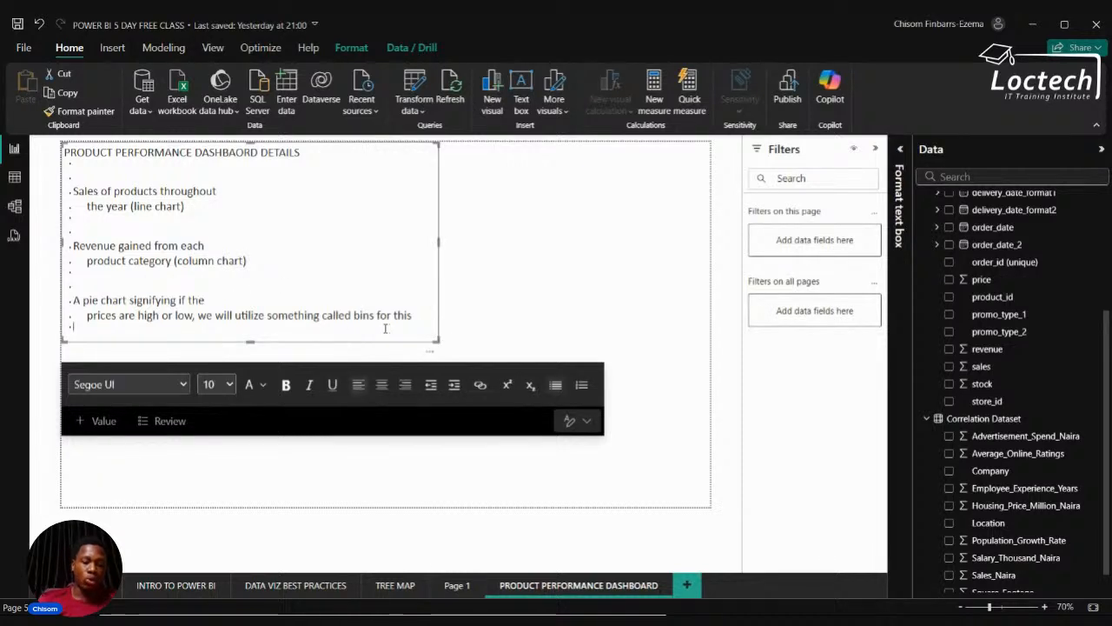
{"action": "key", "text": "ctrl+a"}
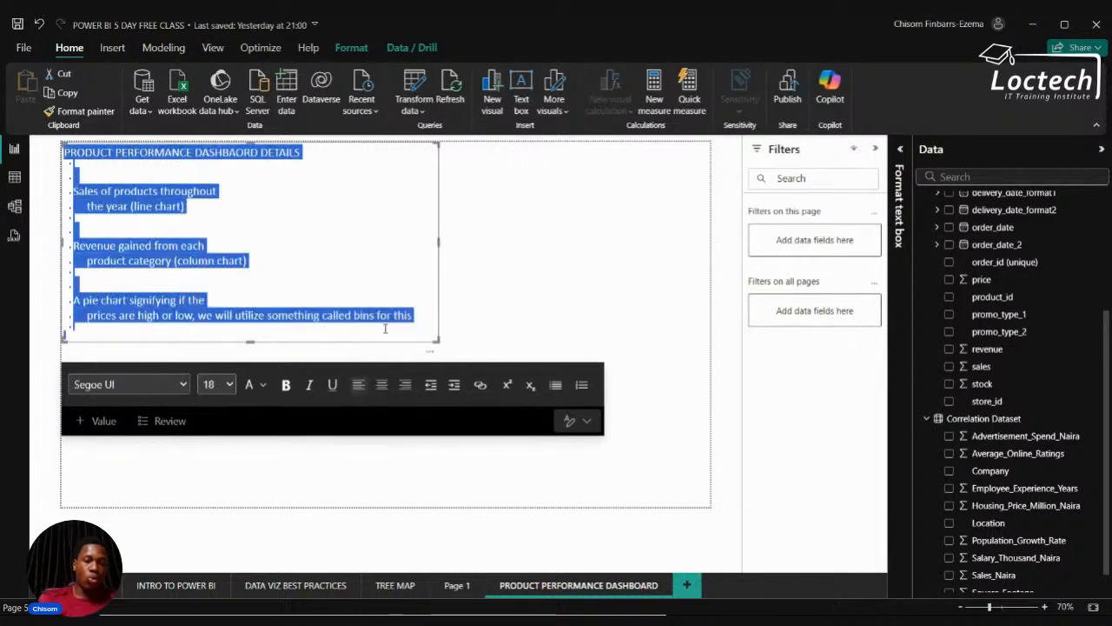
{"action": "left_click", "coordinate": [286, 385]}
{"action": "left_click", "coordinate": [484, 276]}
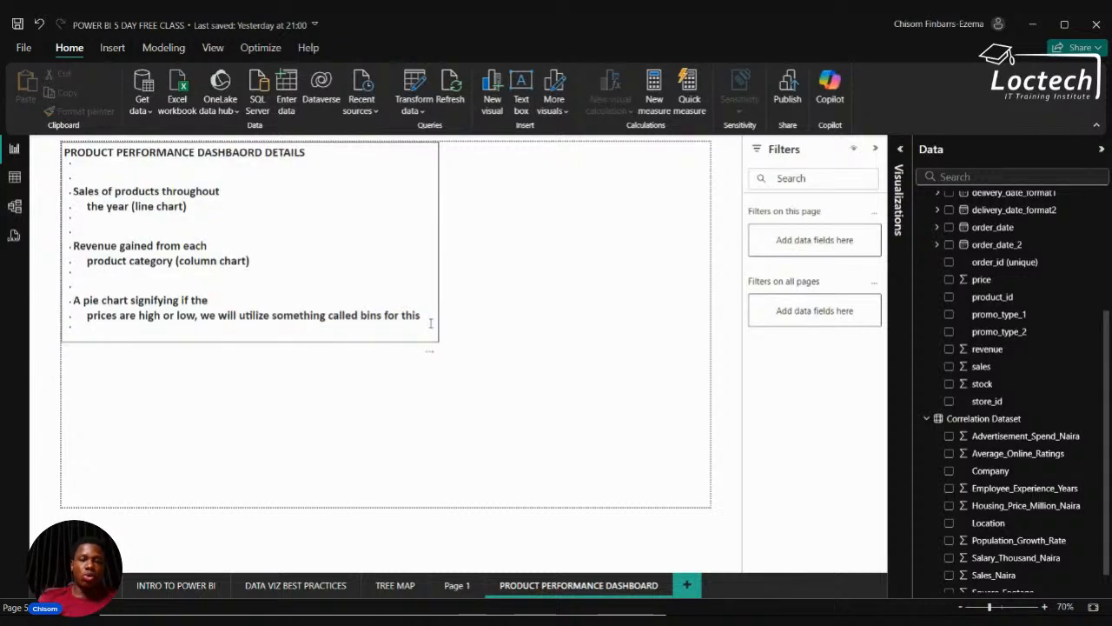
{"action": "left_click", "coordinate": [426, 342]}
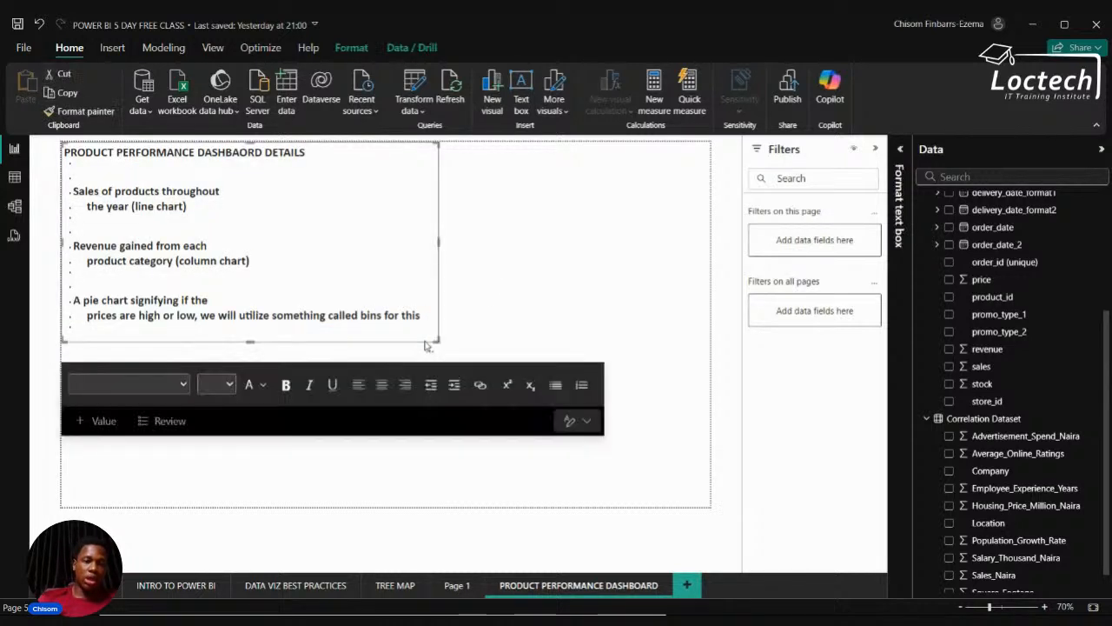
{"action": "mouse_move", "coordinate": [434, 337]}
{"action": "left_mouse_down"}
{"action": "mouse_move", "coordinate": [417, 322]}
{"action": "mouse_move", "coordinate": [422, 343]}
{"action": "left_mouse_up"}
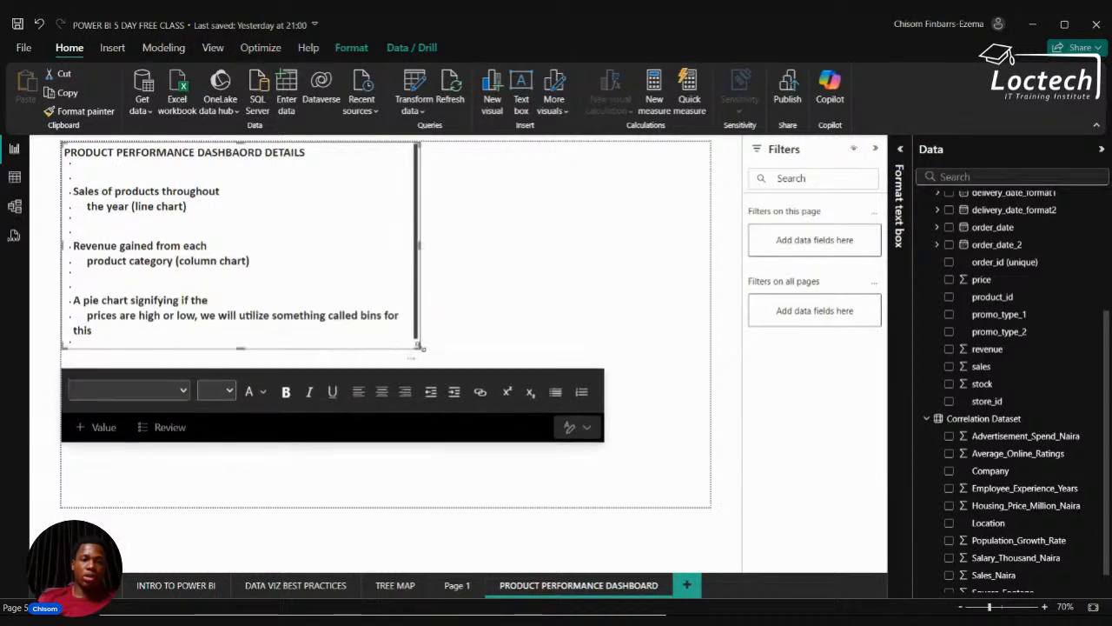
{"action": "left_click", "coordinate": [481, 313]}
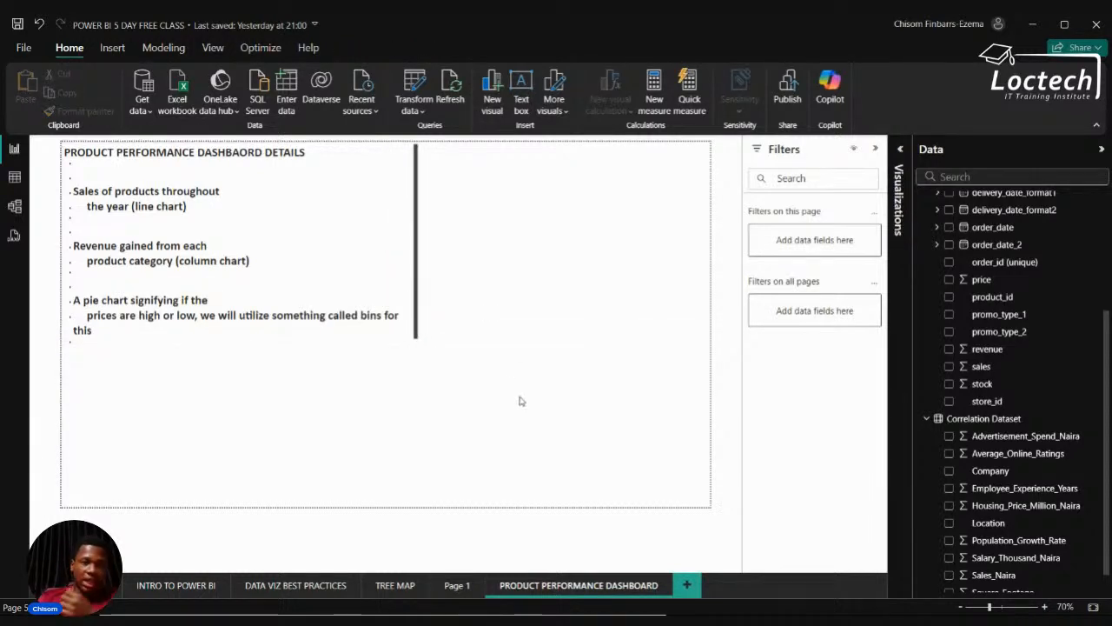
Copy the Movement of Sales line chart from INTRO TO POWER BI to PRODUCT PERFORMANCE DASHBOARD, shrunk into the page's upper right corner.
{"action": "left_click", "coordinate": [178, 584]}
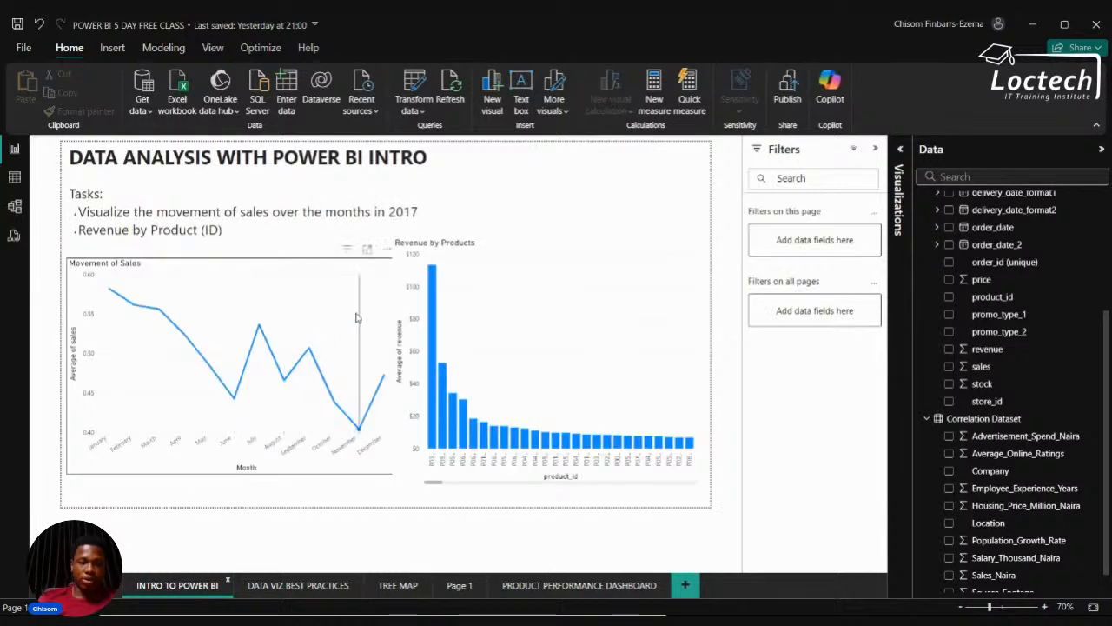
{"action": "left_click", "coordinate": [292, 267]}
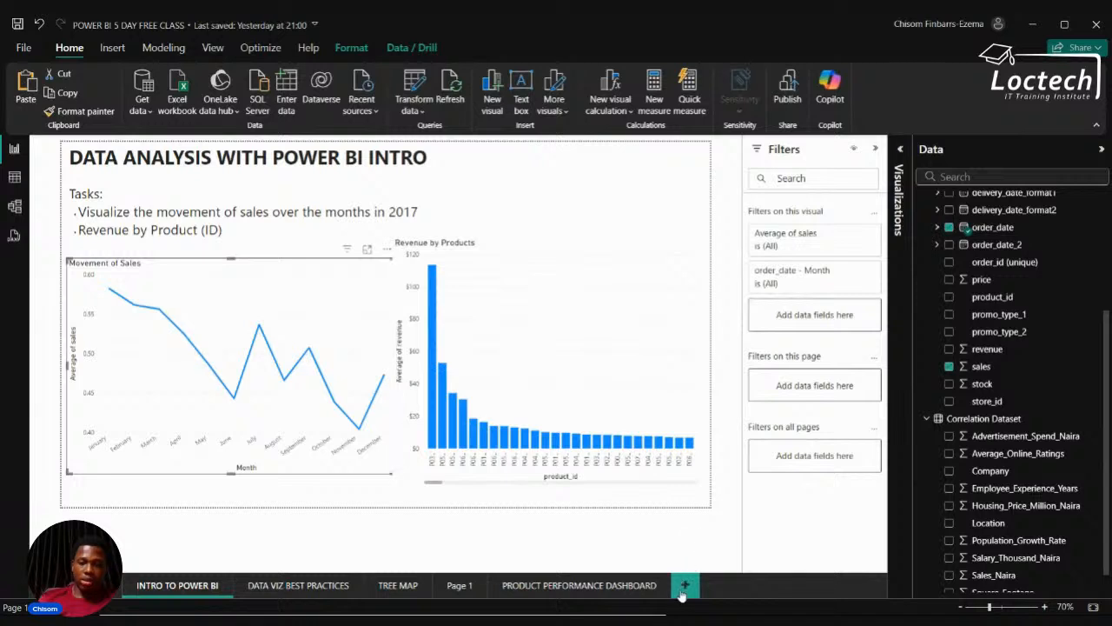
{"action": "left_click", "coordinate": [629, 587]}
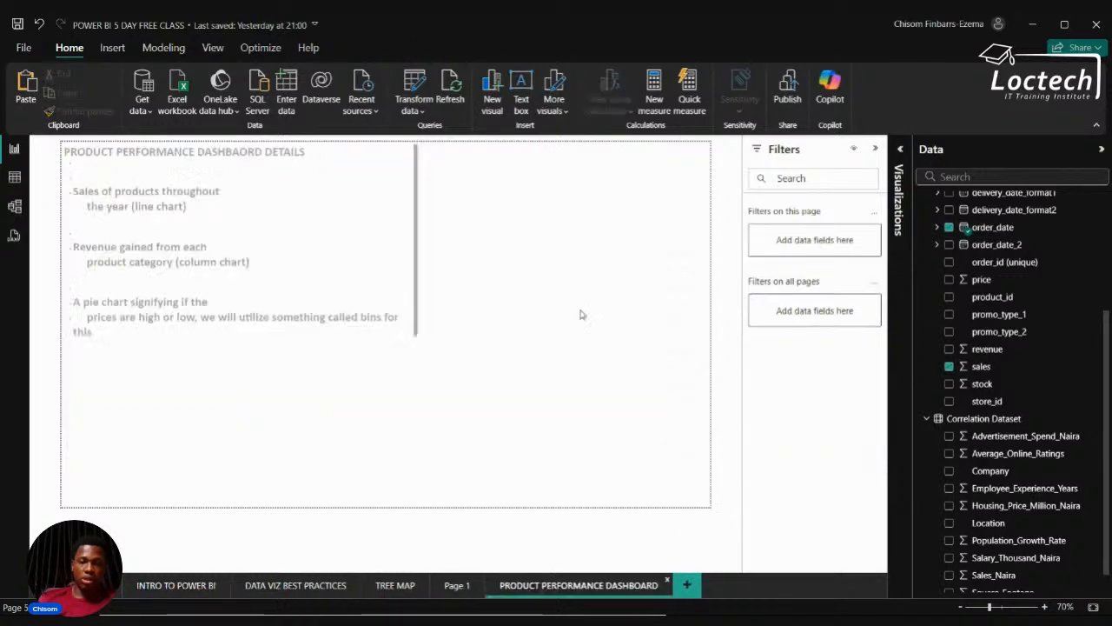
{"action": "key", "text": "ctrl+v"}
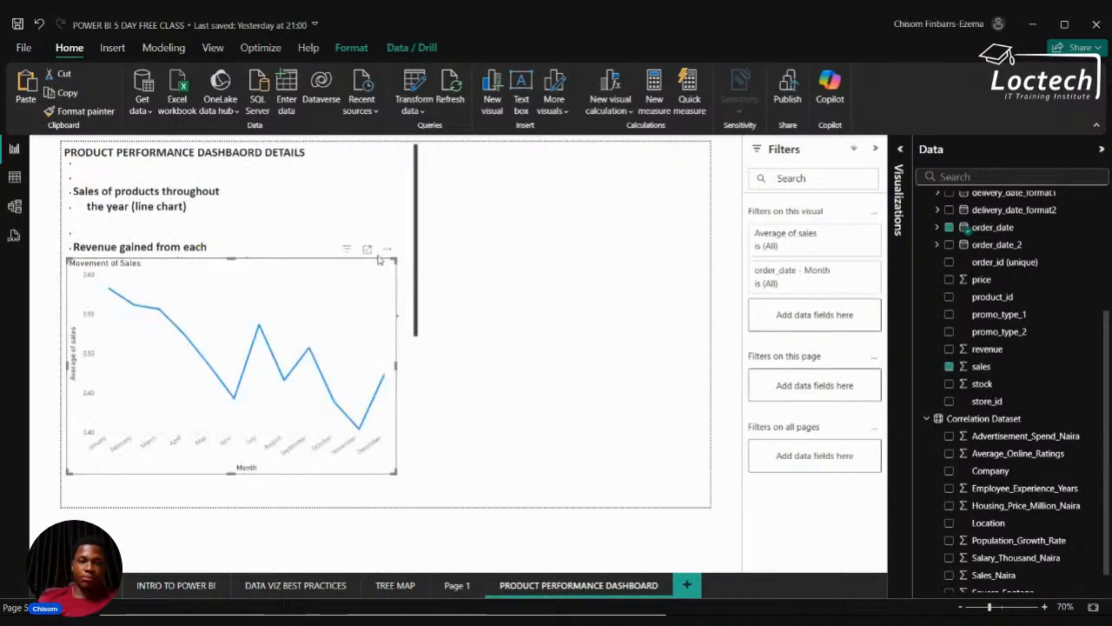
{"action": "left_click_drag", "start_coordinate": [394, 258], "coordinate": [647, 161]}
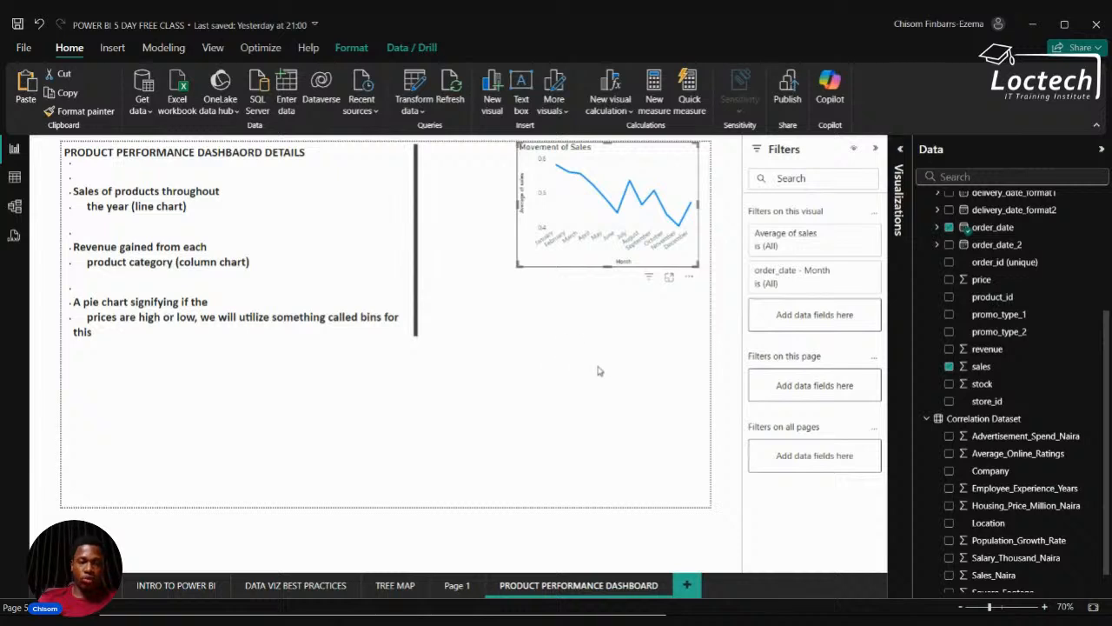
{"action": "left_click", "coordinate": [617, 351]}
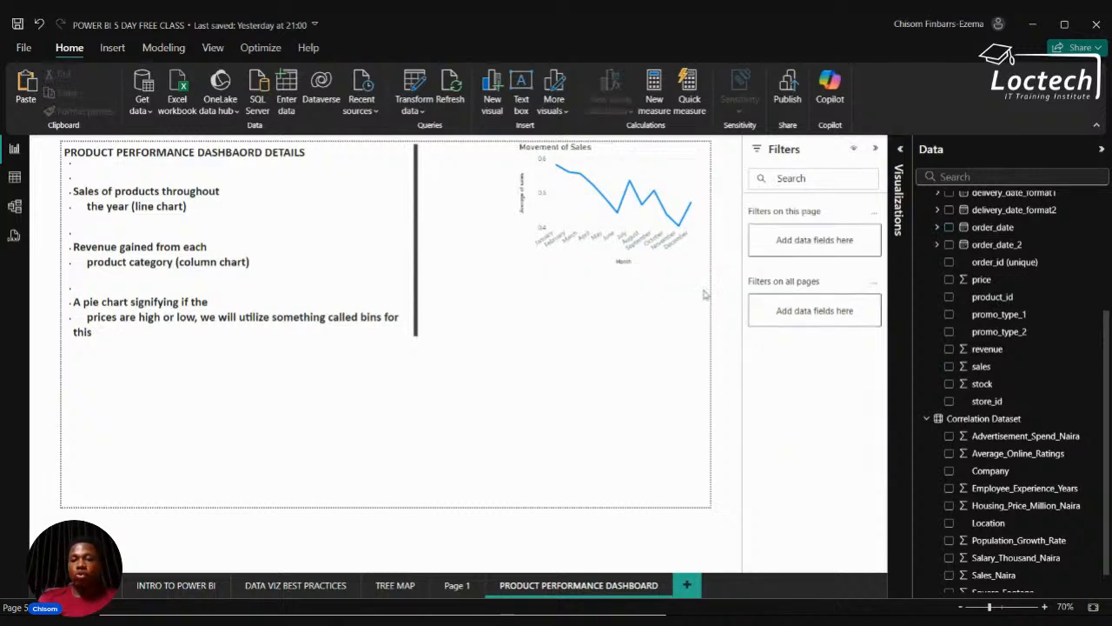
Add an empty clustered column chart to the dashboard page, enlarge it and move it toward the middle of the page's lower half.
{"action": "left_click", "coordinate": [899, 151]}
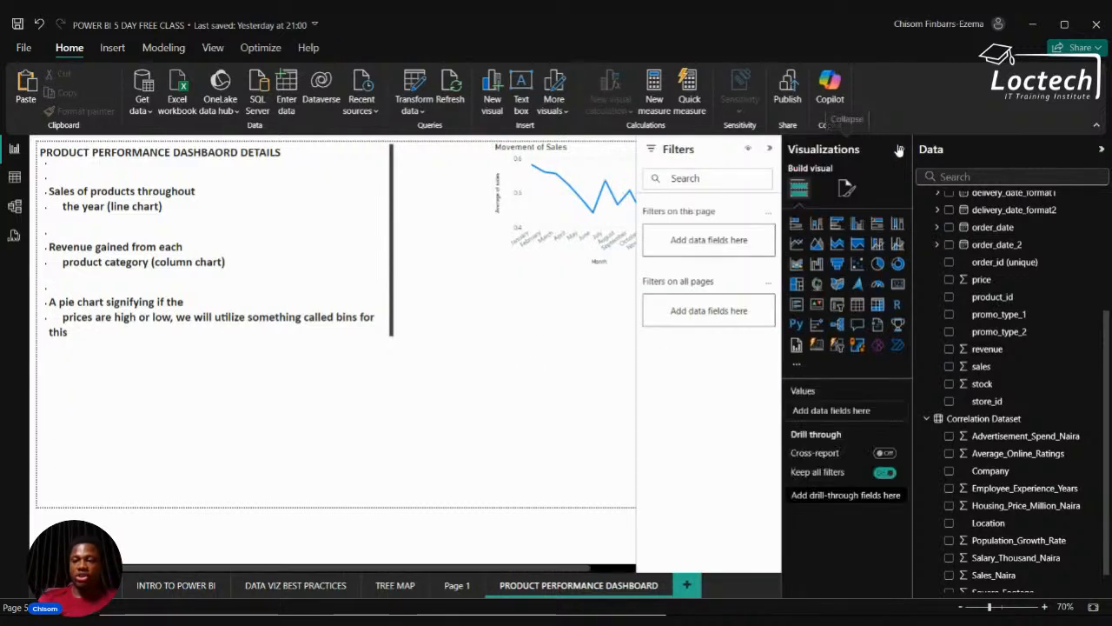
{"action": "left_click", "coordinate": [857, 228]}
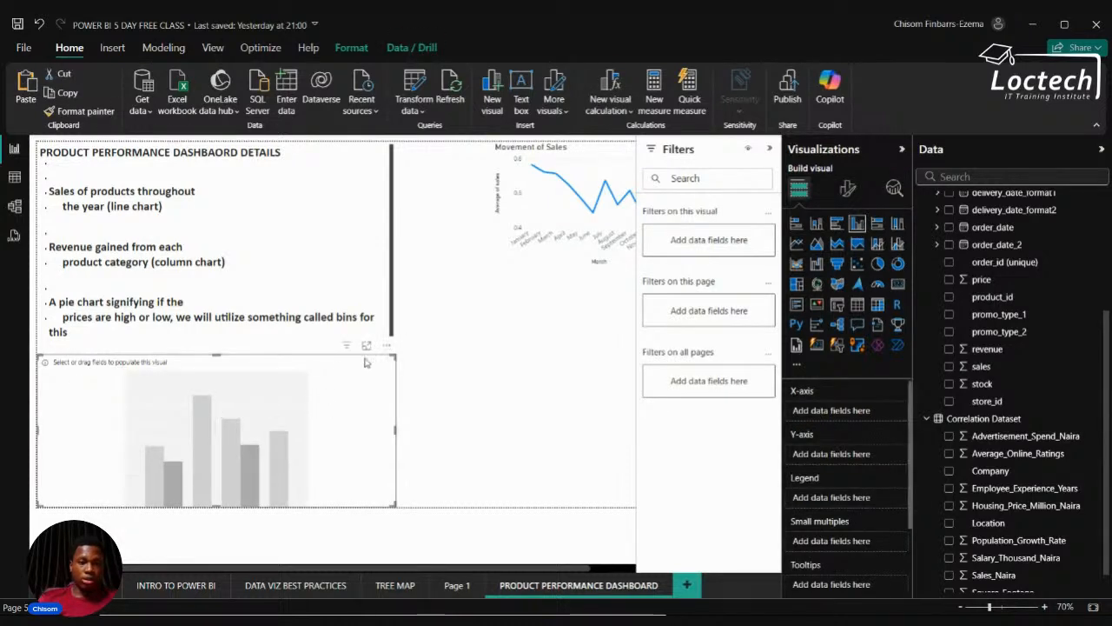
{"action": "left_click_drag", "start_coordinate": [392, 356], "coordinate": [472, 295]}
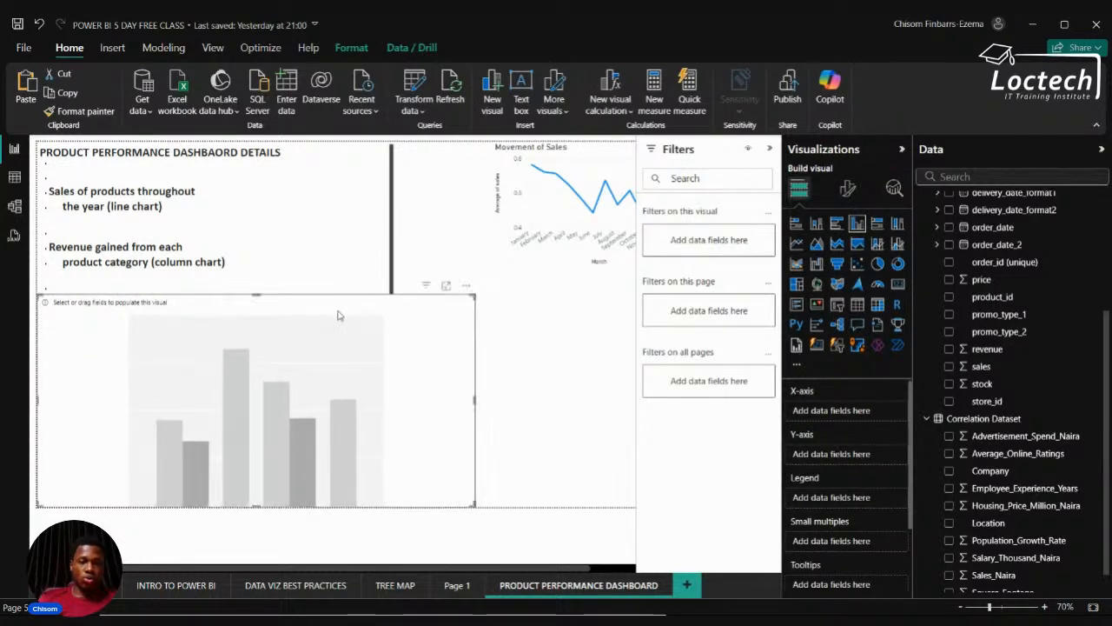
{"action": "left_click_drag", "start_coordinate": [339, 315], "coordinate": [442, 302]}
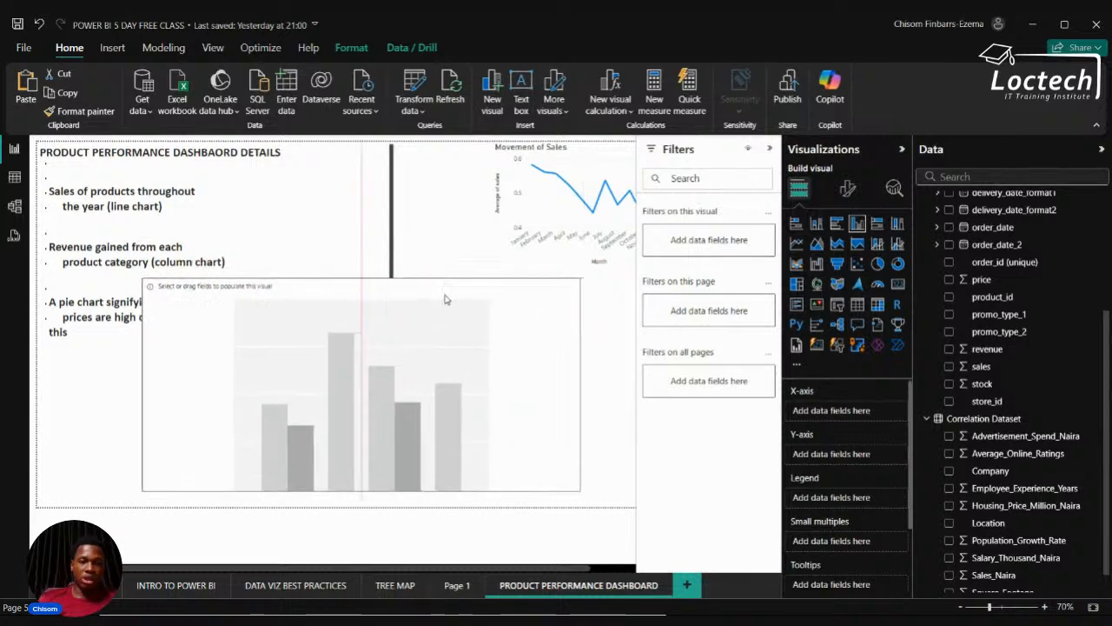
Plot revenue from 010 sales2017-raw by category from 003 producthierarchy in the column chart, aggregated as Average.
{"action": "scroll", "coordinate": [950, 506], "scroll_direction": "down", "scroll_amount": 1}
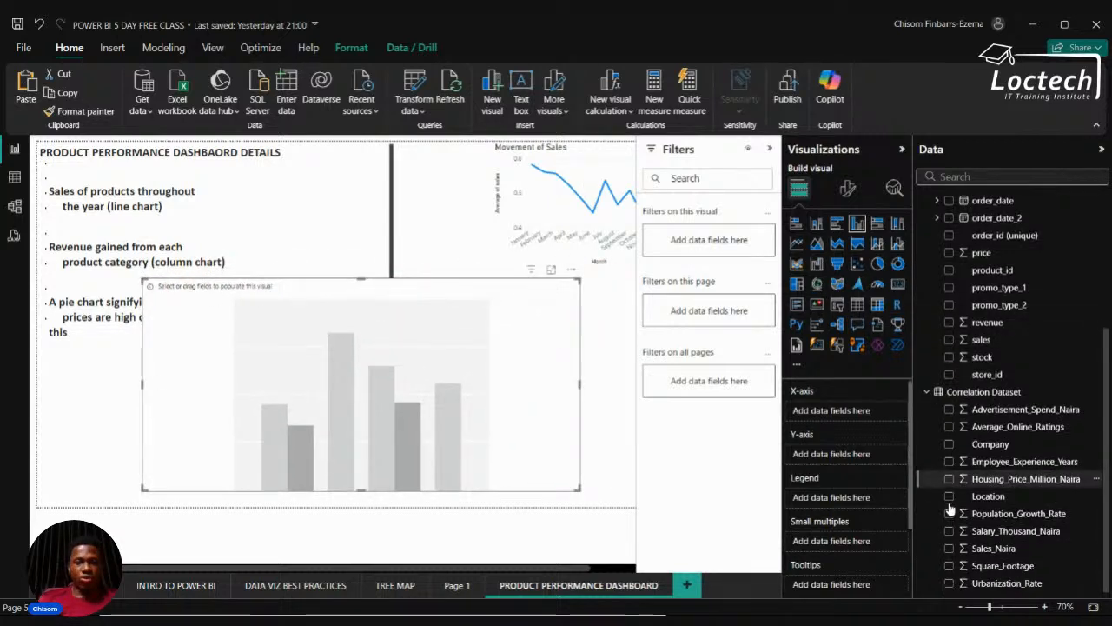
{"action": "left_click", "coordinate": [949, 323]}
{"action": "left_click", "coordinate": [926, 391]}
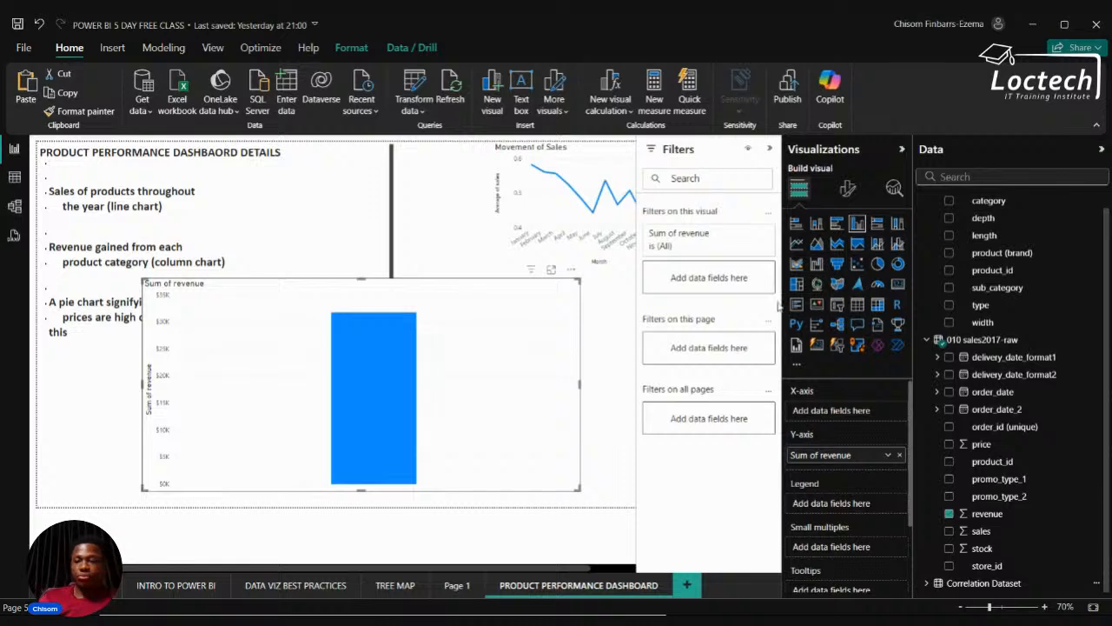
{"action": "scroll", "coordinate": [1034, 321], "scroll_direction": "up", "scroll_amount": 1}
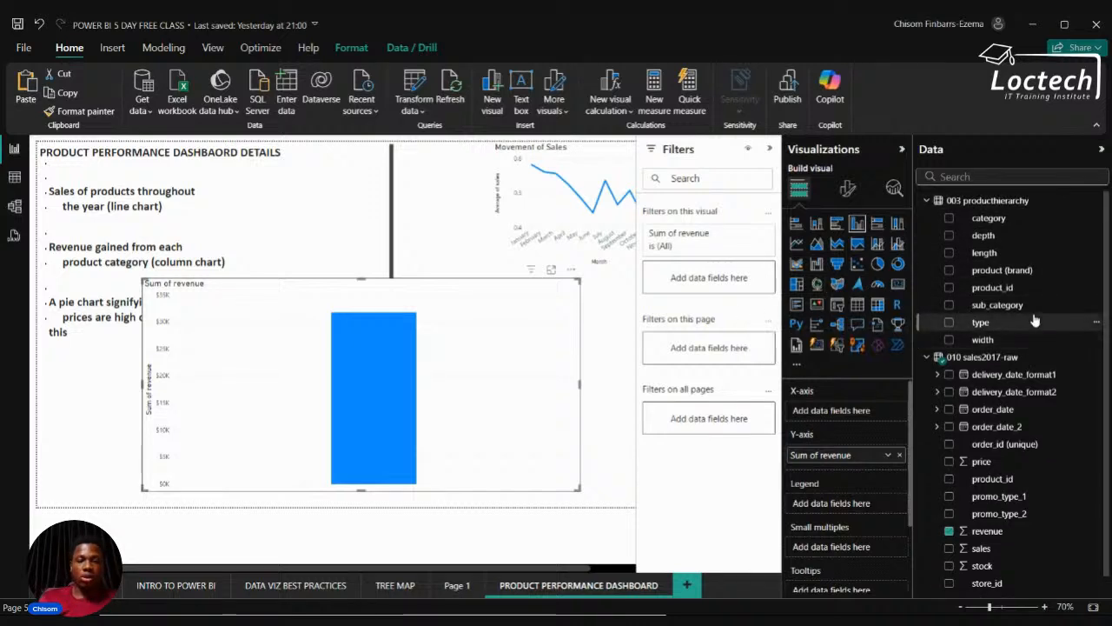
{"action": "left_click", "coordinate": [949, 218]}
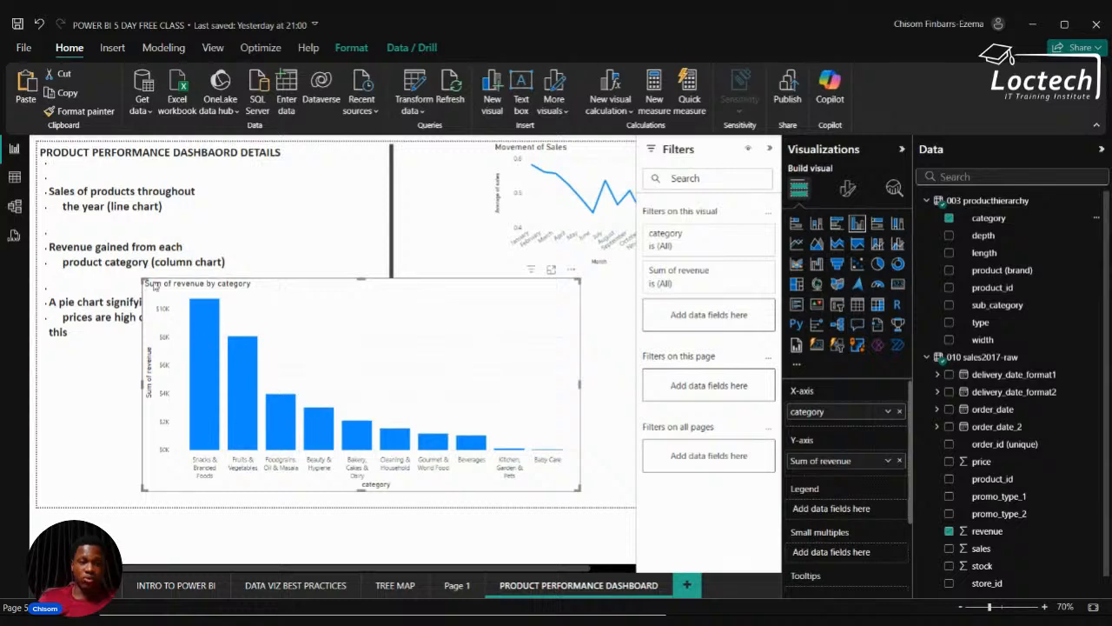
{"action": "left_click", "coordinate": [888, 461]}
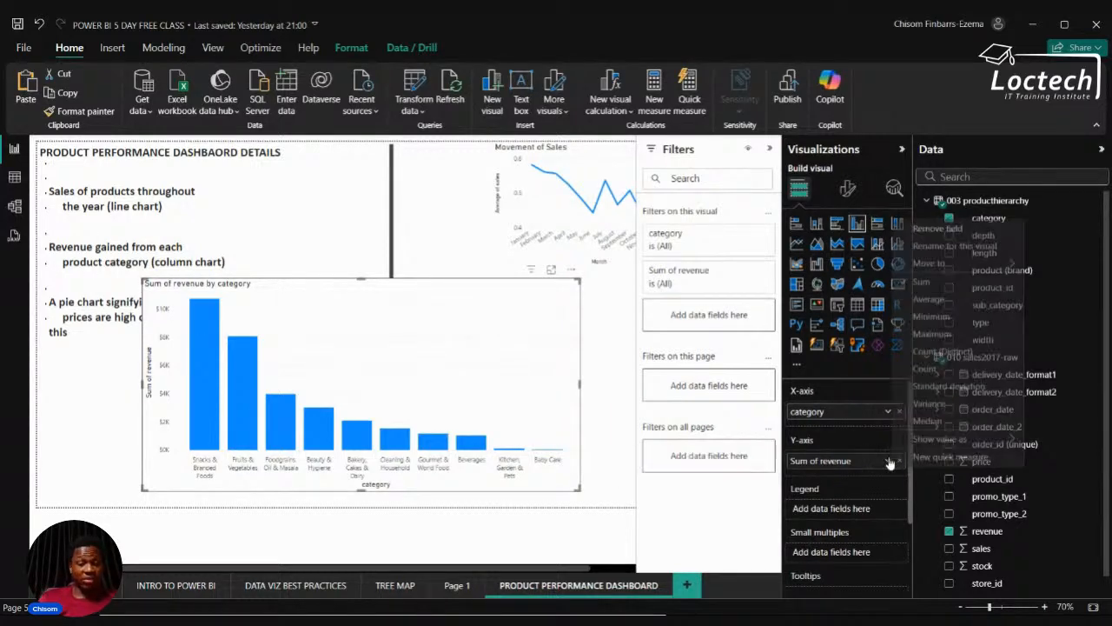
{"action": "left_click", "coordinate": [930, 300]}
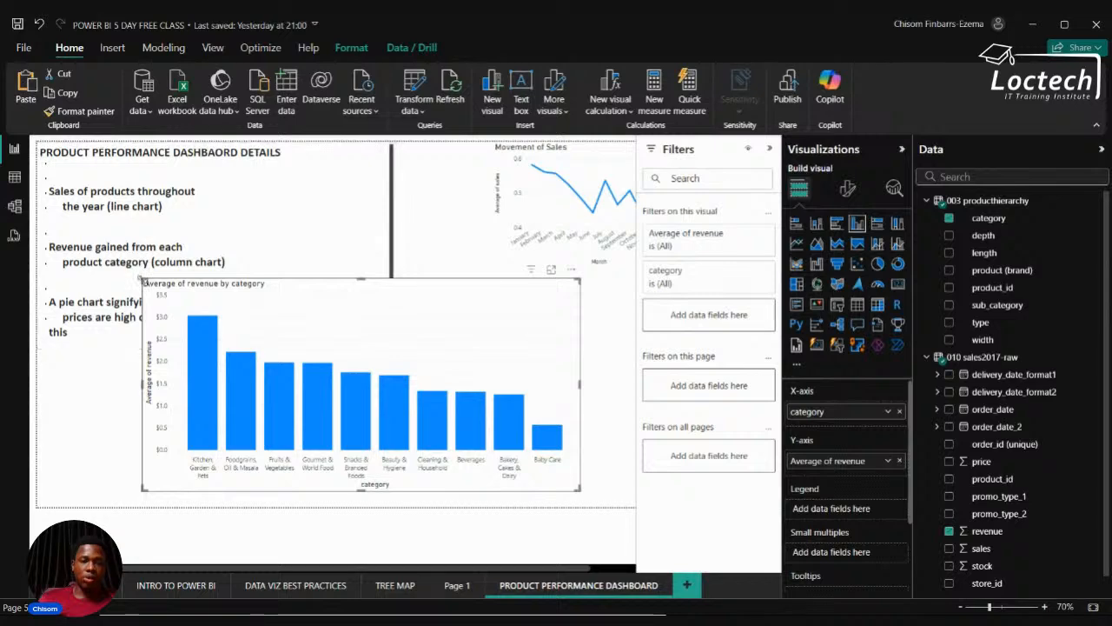
Shrink the average revenue column chart and move it up over the Movement of Sales chart.
{"action": "left_click_drag", "start_coordinate": [143, 278], "coordinate": [425, 340]}
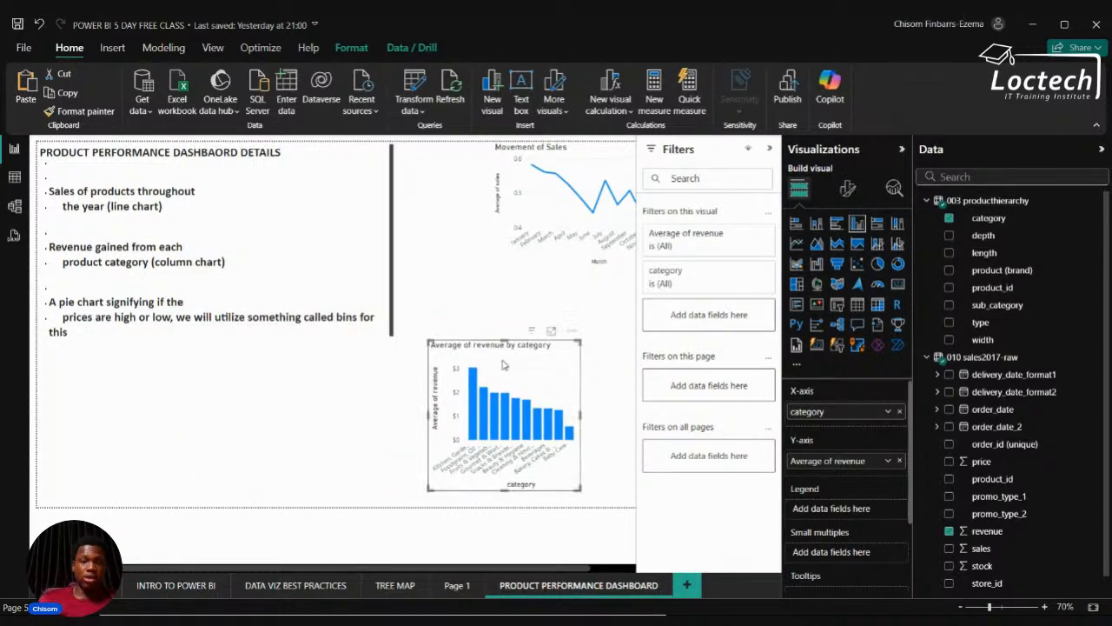
{"action": "left_click_drag", "start_coordinate": [504, 364], "coordinate": [547, 189]}
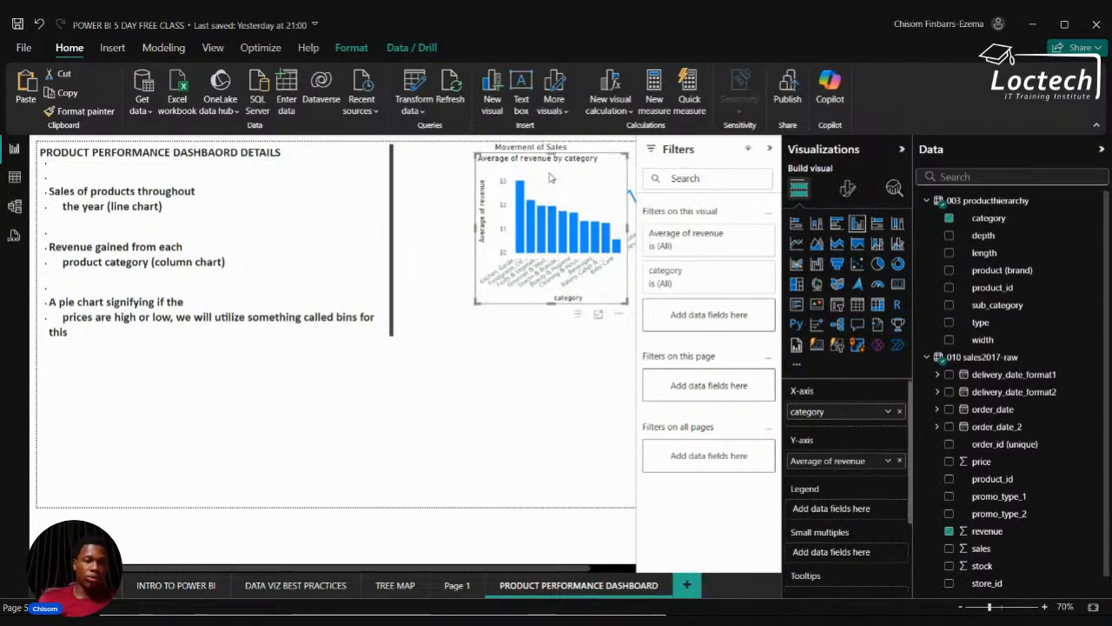
Show the data of the 010 sales2017-raw table, including its price column, in the table view.
{"action": "left_click", "coordinate": [263, 423]}
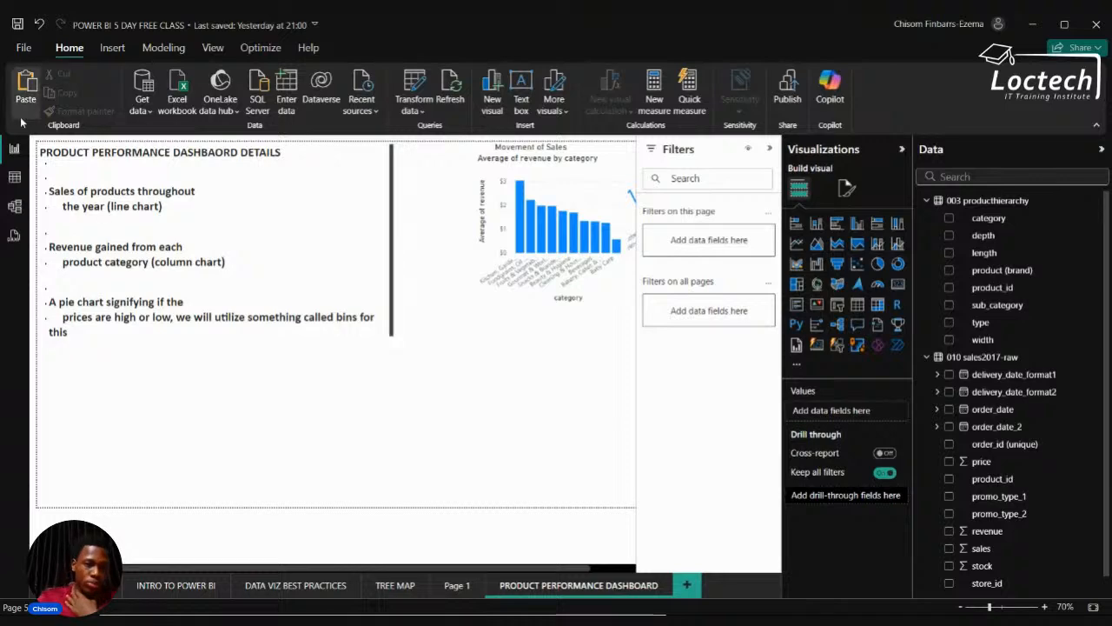
{"action": "left_click", "coordinate": [6, 186]}
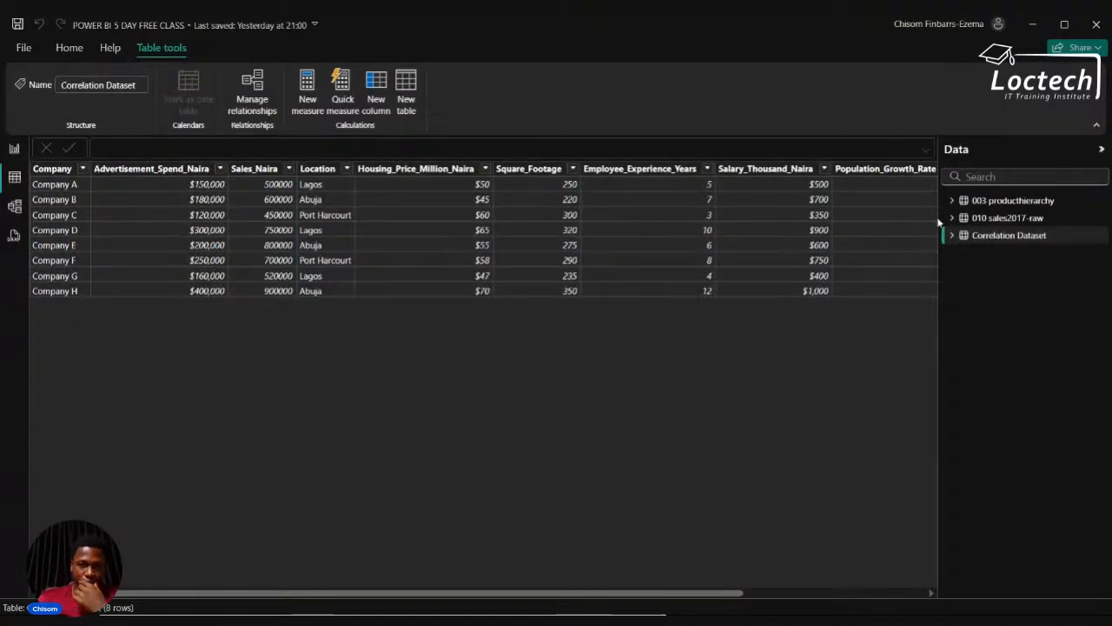
{"action": "left_click", "coordinate": [999, 203]}
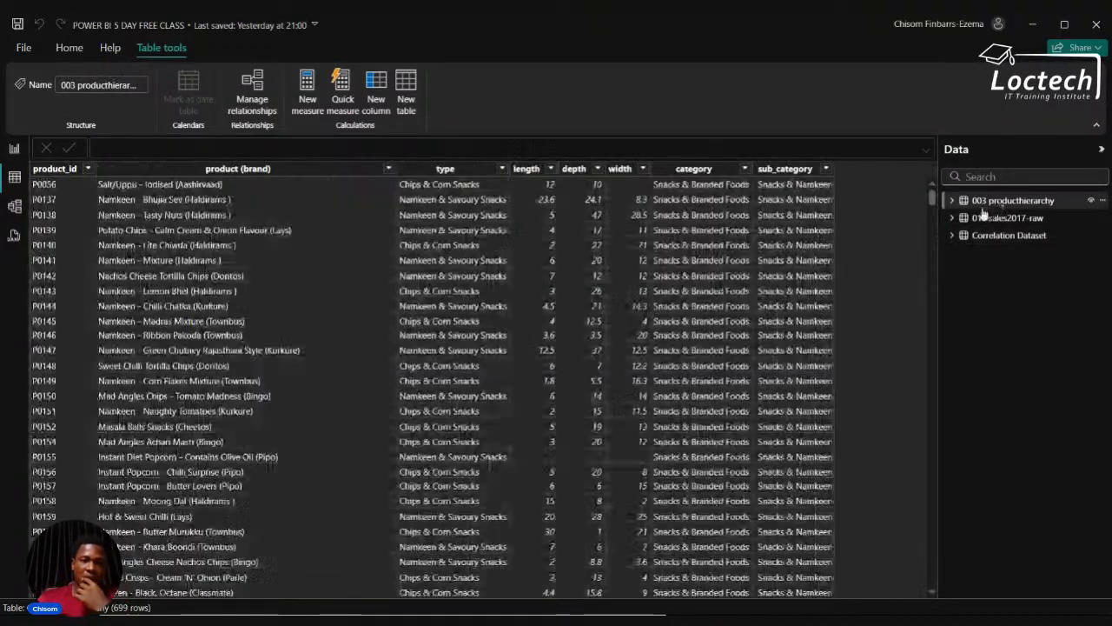
{"action": "left_click", "coordinate": [1010, 219]}
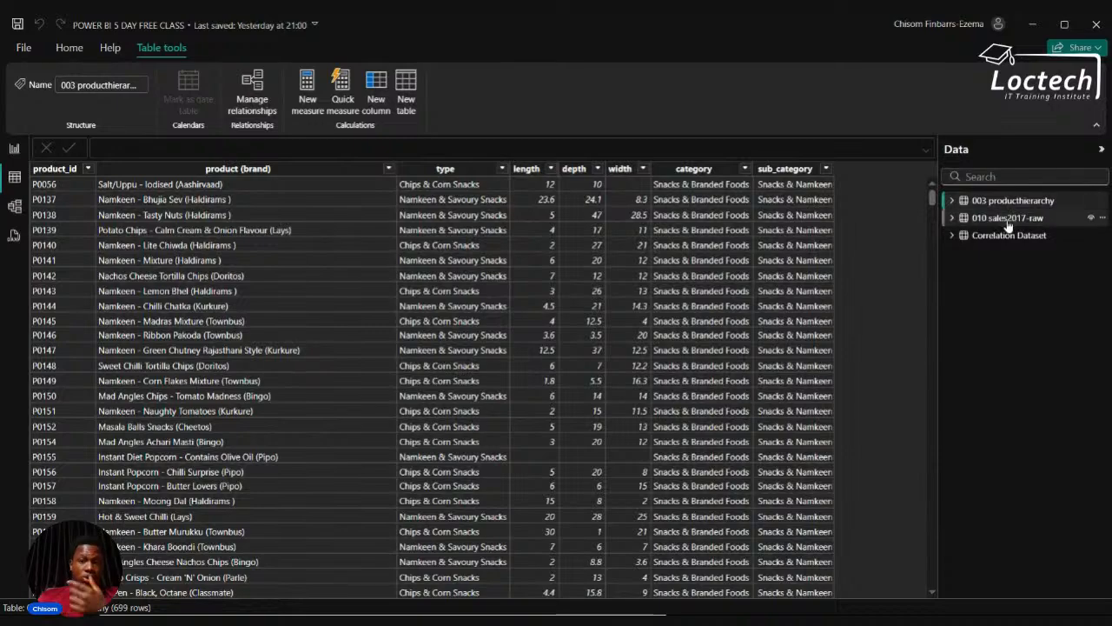
{"action": "scroll", "coordinate": [756, 252], "scroll_direction": "right", "scroll_amount": 1}
{"action": "scroll", "coordinate": [756, 252], "scroll_direction": "right", "scroll_amount": 3}
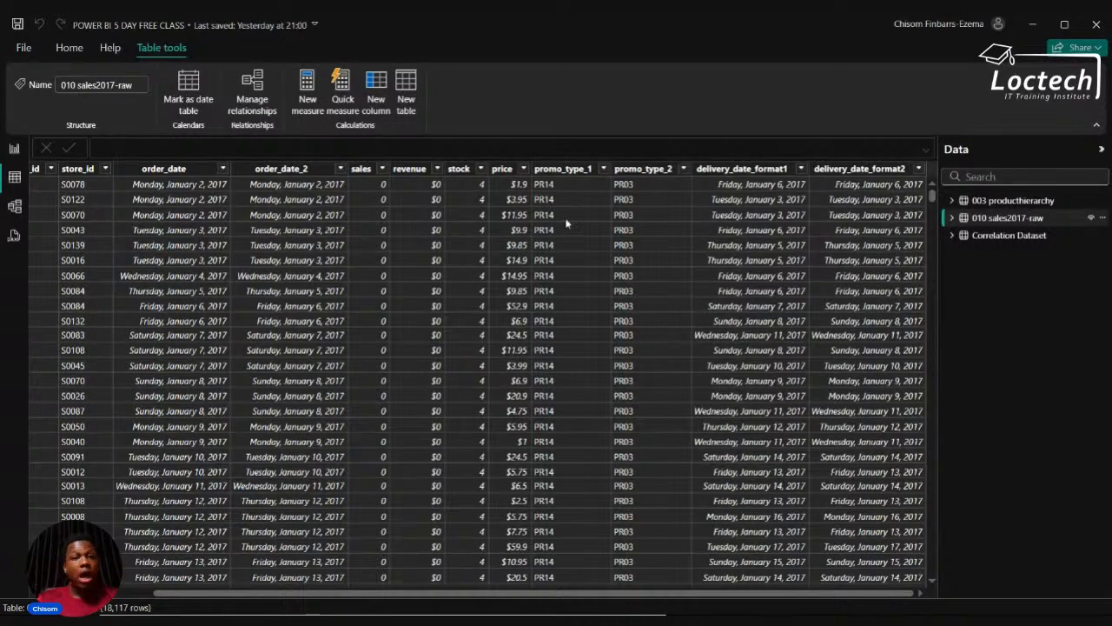
Start a new group on the price column of 010 sales2017-raw, with List as the group type.
{"action": "left_click", "coordinate": [505, 173]}
{"action": "right_click", "coordinate": [508, 175]}
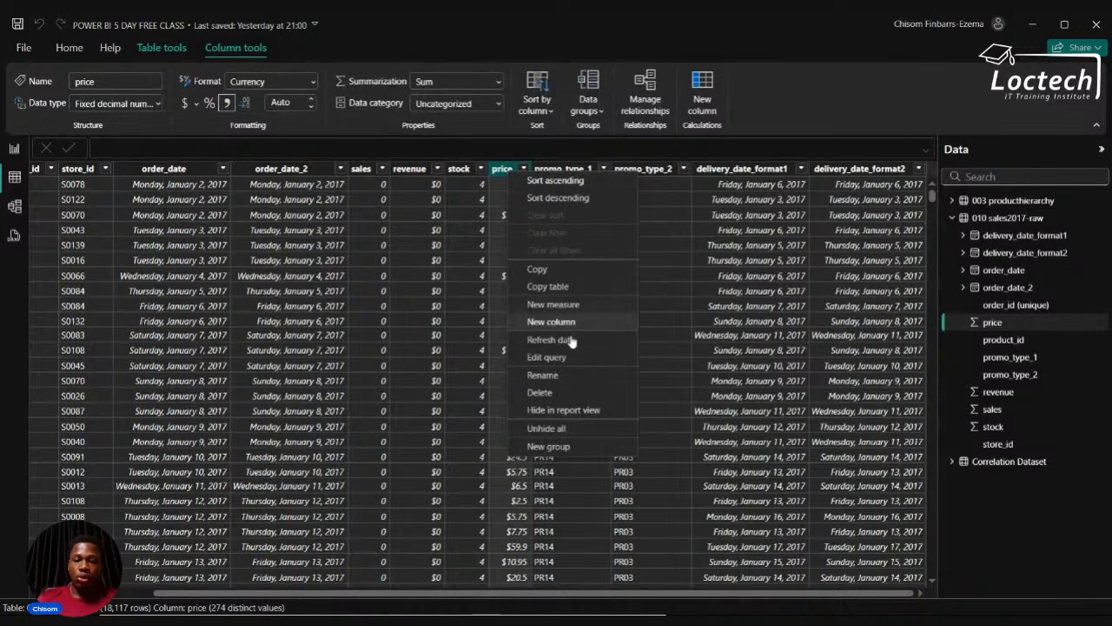
{"action": "left_click", "coordinate": [564, 454]}
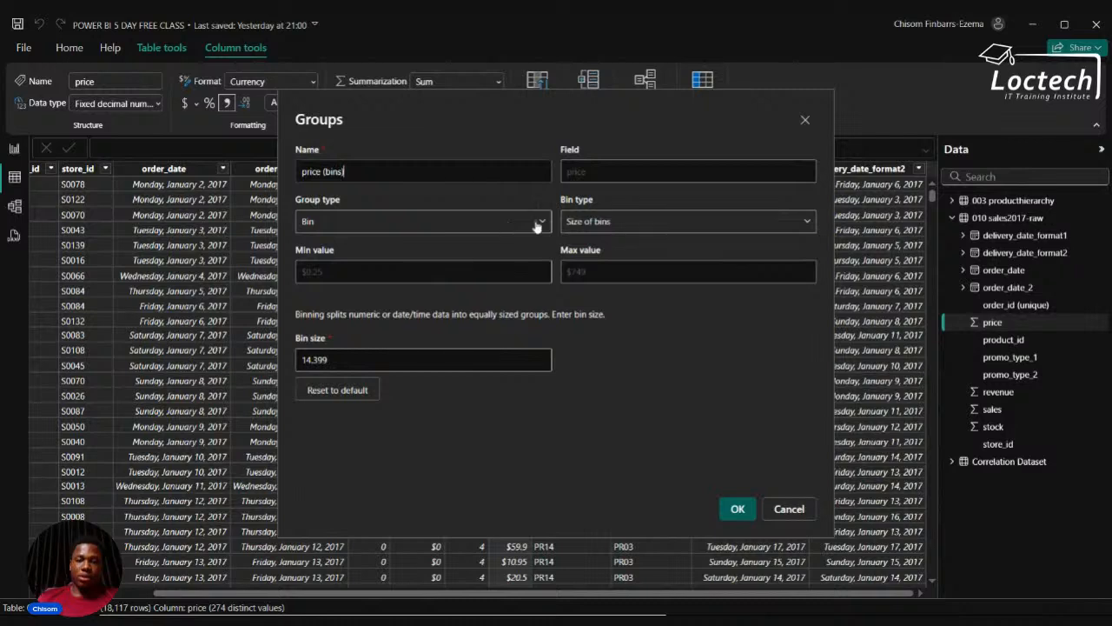
{"action": "left_click", "coordinate": [497, 224]}
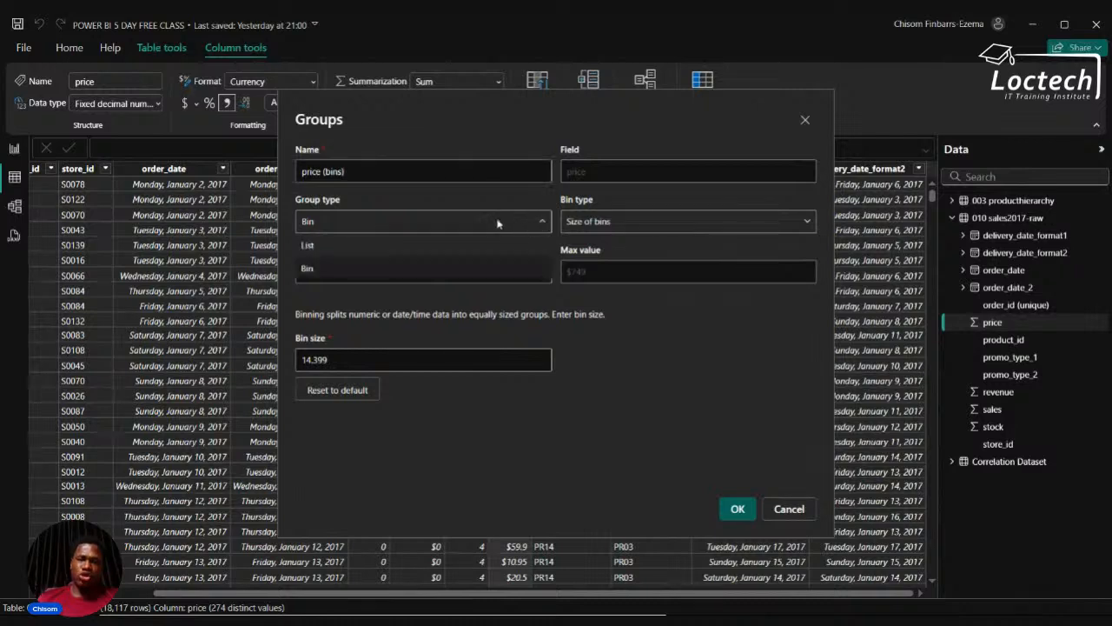
{"action": "left_click", "coordinate": [407, 251]}
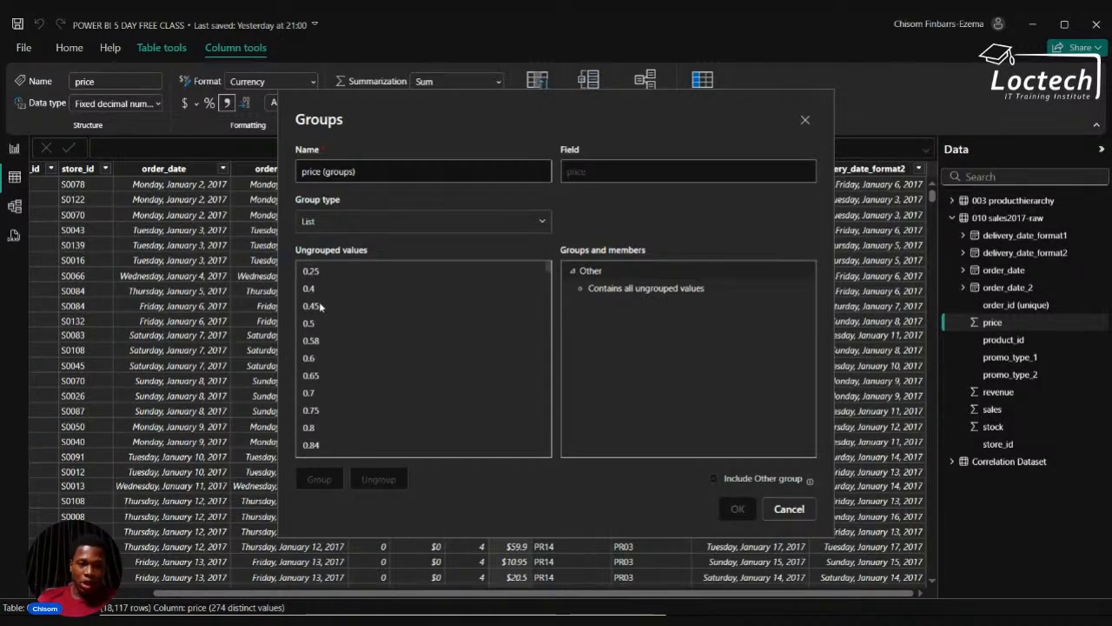
Group the price values from 0.25 through 10.75 and name the group LOW VALUES.
{"action": "scroll", "coordinate": [329, 379], "scroll_direction": "down", "scroll_amount": 4}
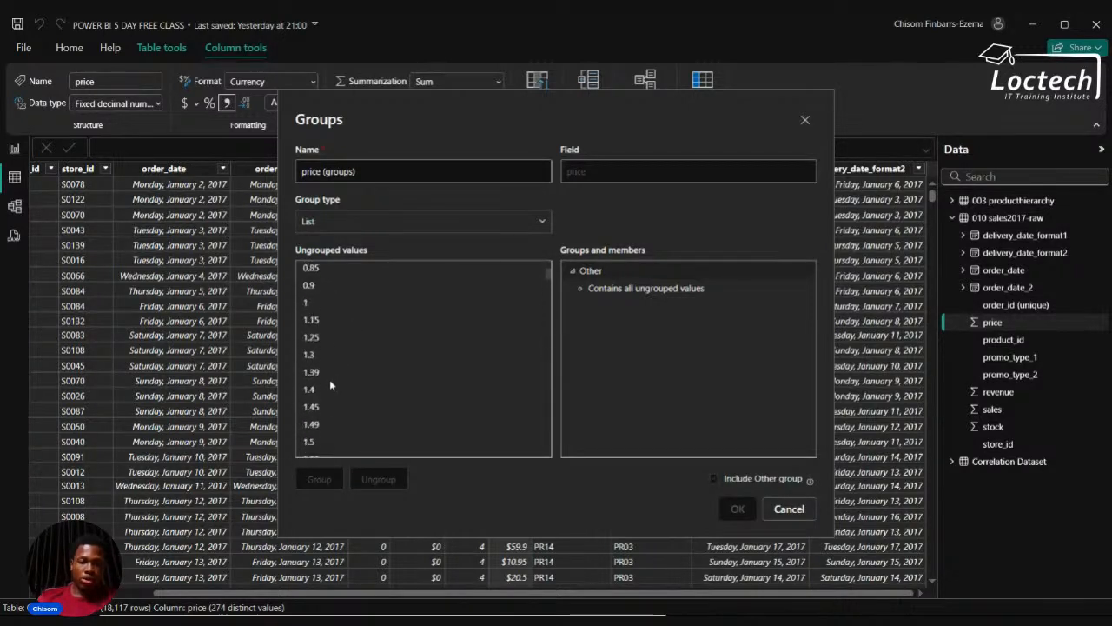
{"action": "scroll", "coordinate": [329, 379], "scroll_direction": "up", "scroll_amount": 4}
{"action": "left_click", "coordinate": [329, 376]}
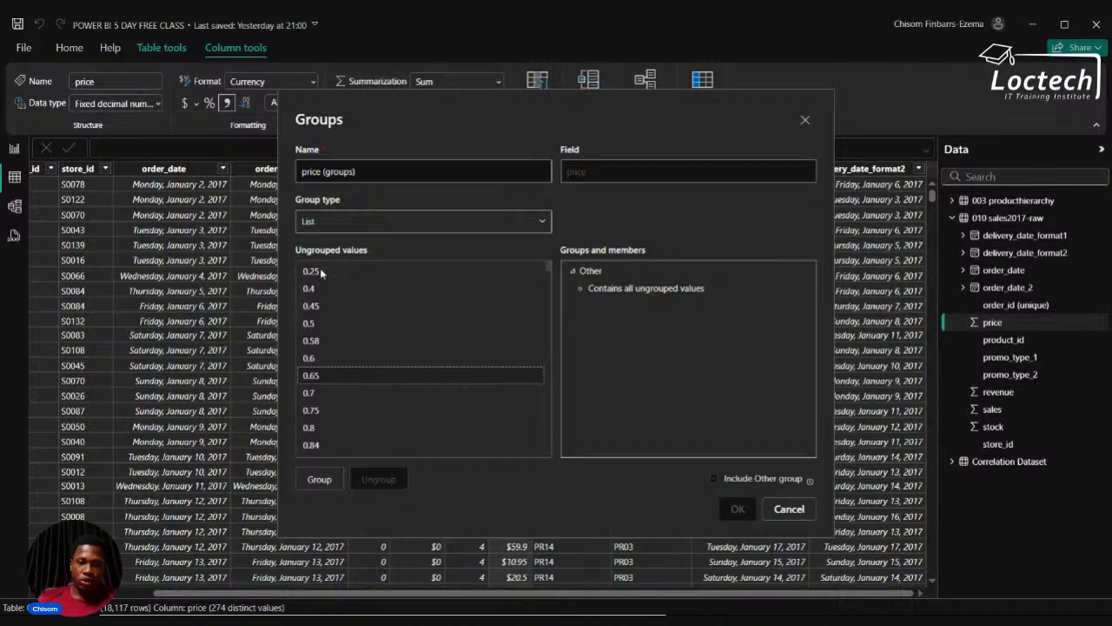
{"action": "scroll", "coordinate": [319, 267], "scroll_direction": "down", "scroll_amount": 10}
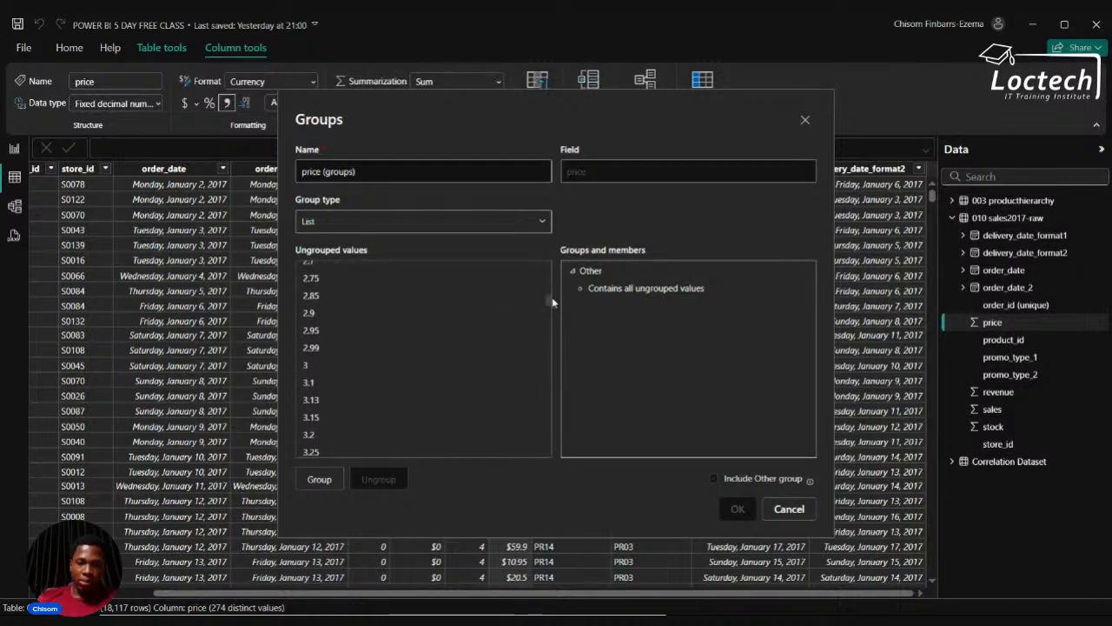
{"action": "left_click_drag", "start_coordinate": [547, 311], "coordinate": [547, 354]}
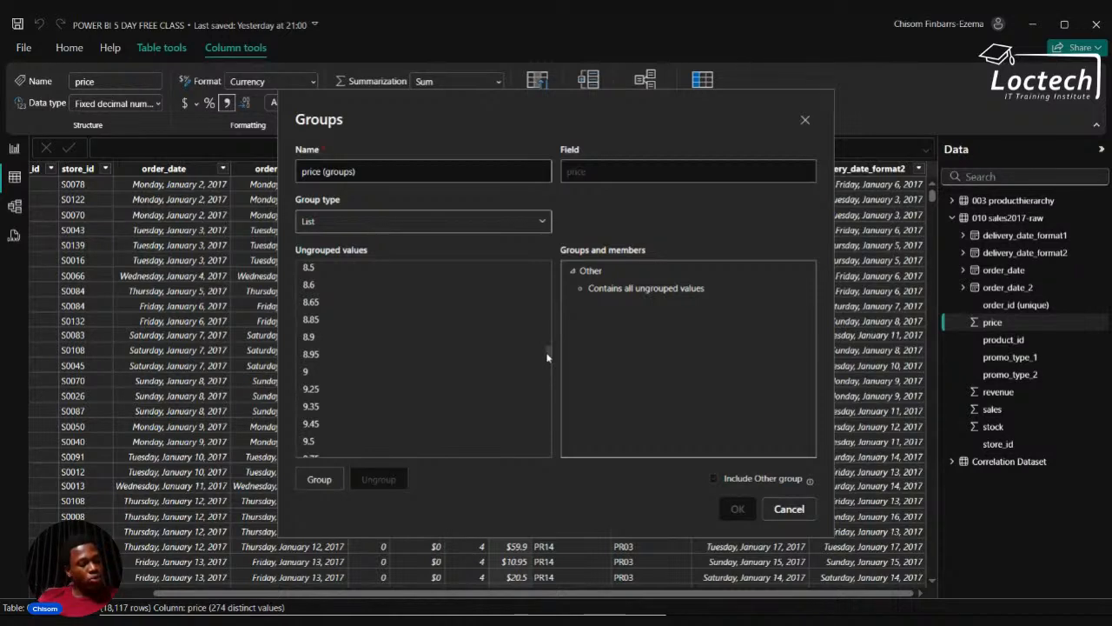
{"action": "left_click_drag", "start_coordinate": [547, 354], "coordinate": [547, 365]}
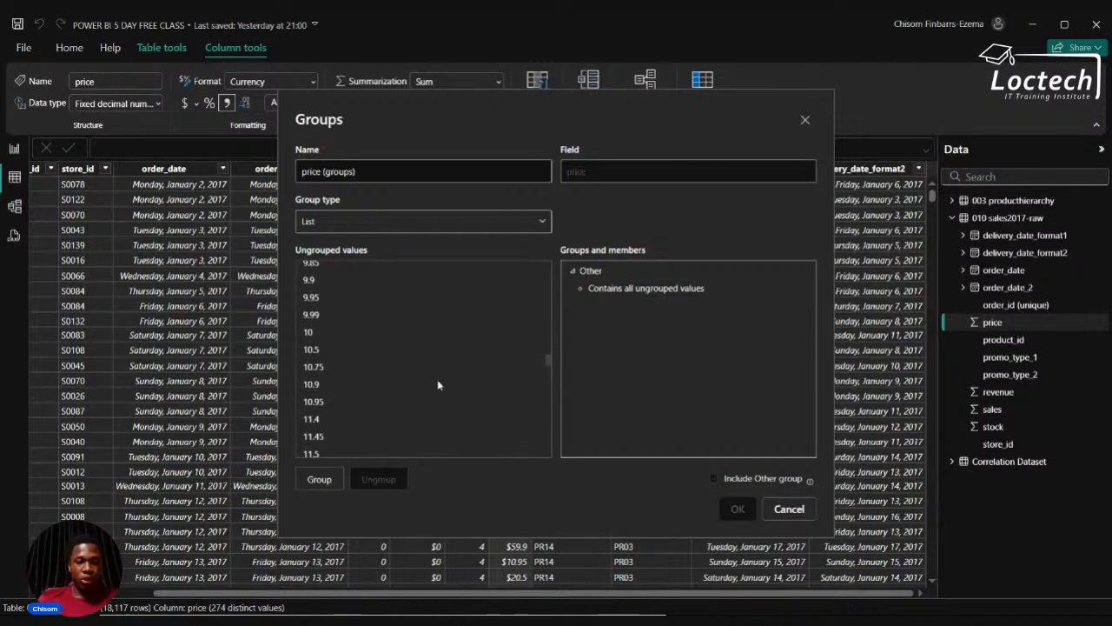
{"action": "left_click", "coordinate": [357, 369]}
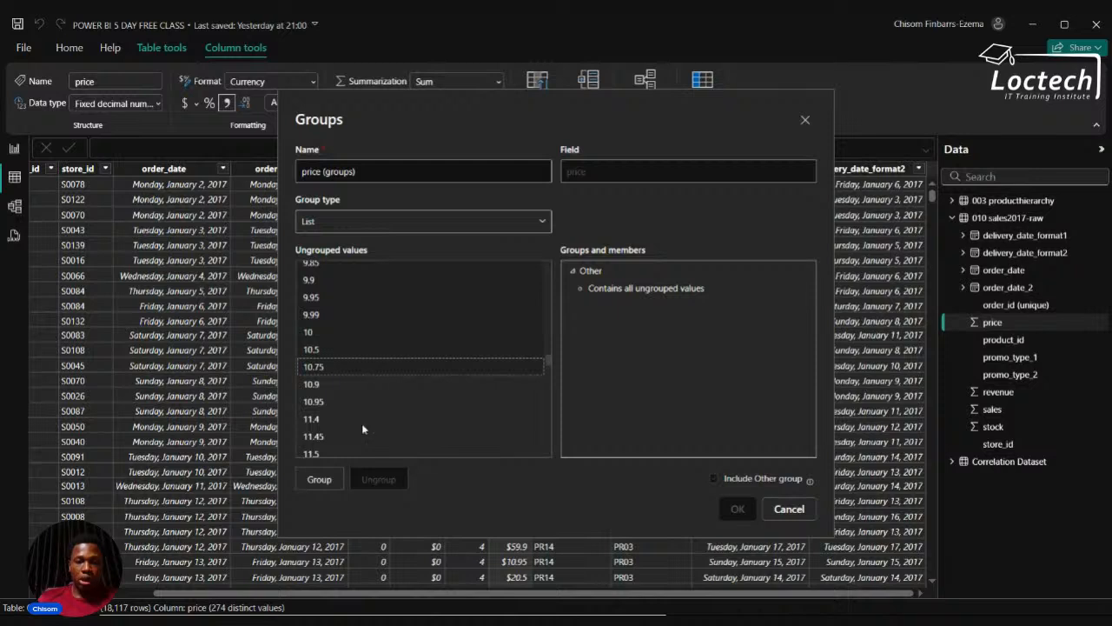
{"action": "left_click", "coordinate": [323, 480]}
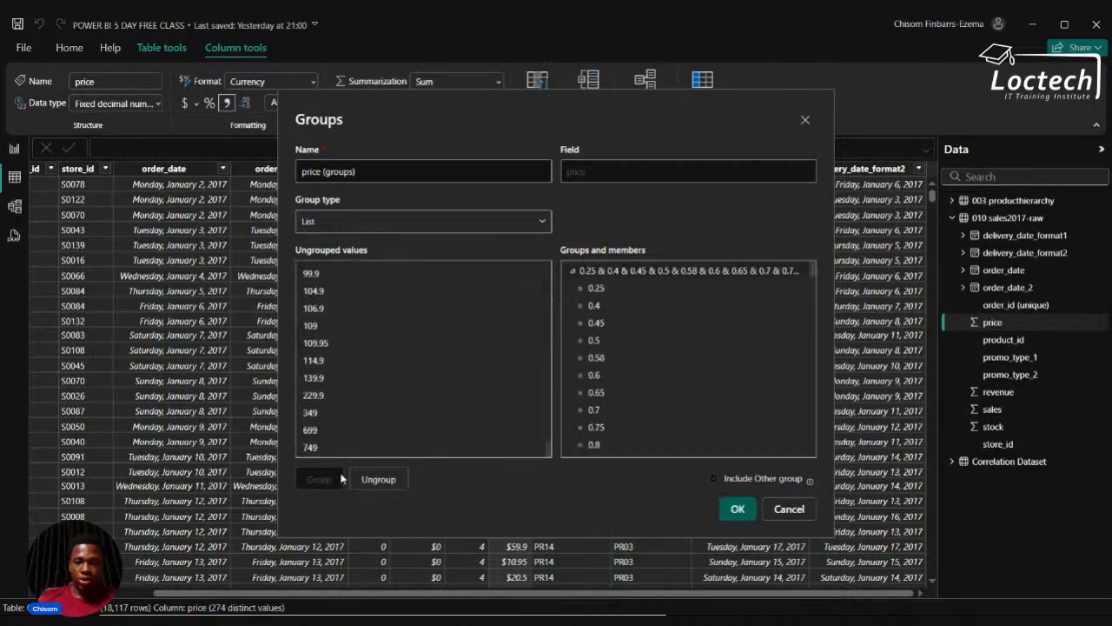
{"action": "left_click", "coordinate": [572, 271]}
{"action": "double_click", "coordinate": [608, 273]}
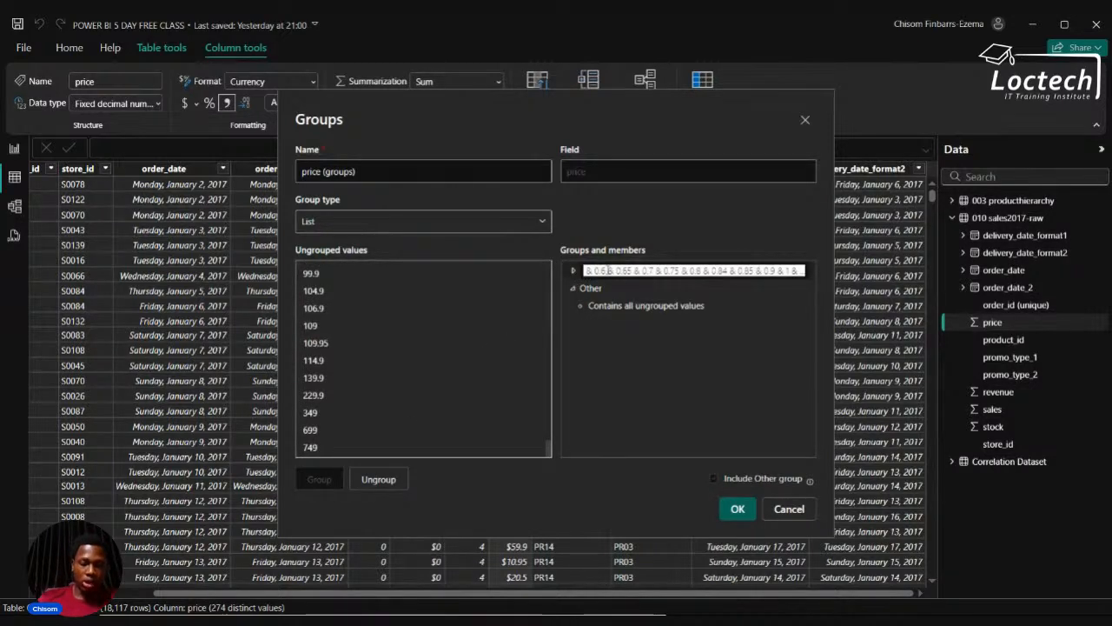
{"action": "type", "text": "LOW VA"}
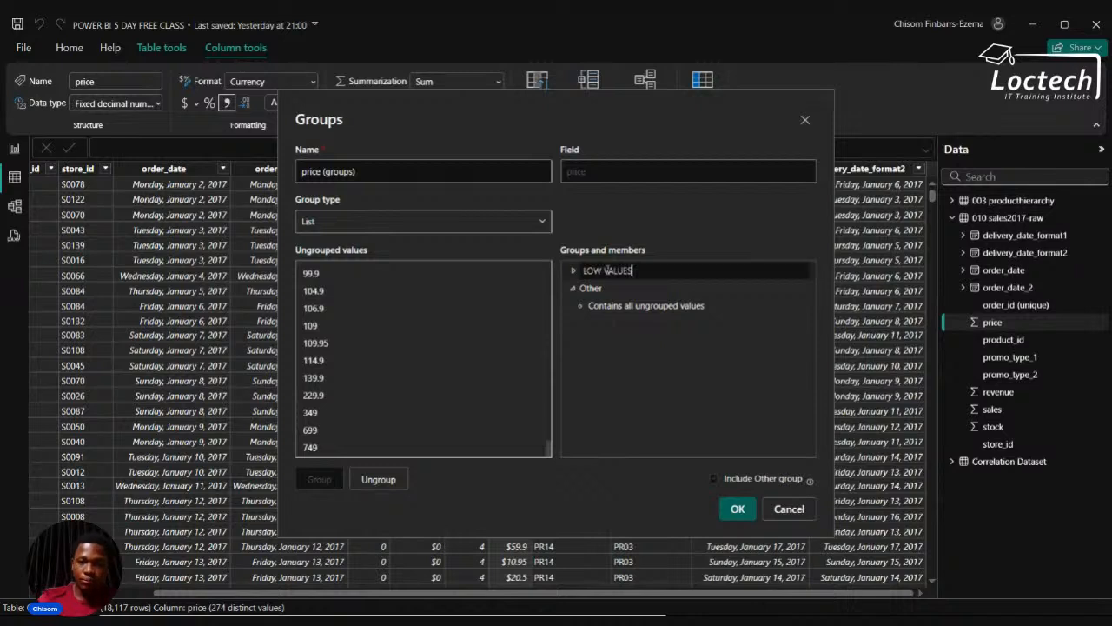
{"action": "type", "text": "LUES"}
{"action": "key", "text": "Return"}
Group the remaining price values from 10.9 through 749 as HIGH VALUES and create the grouped price column.
{"action": "scroll", "coordinate": [365, 290], "scroll_direction": "up", "scroll_amount": 20}
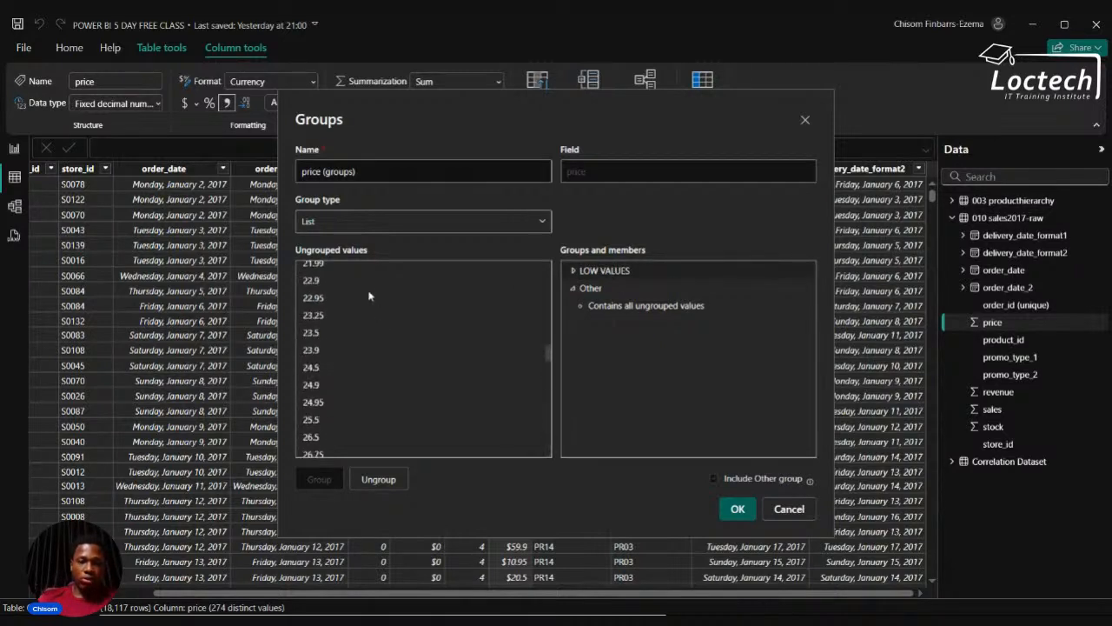
{"action": "left_click", "coordinate": [351, 268]}
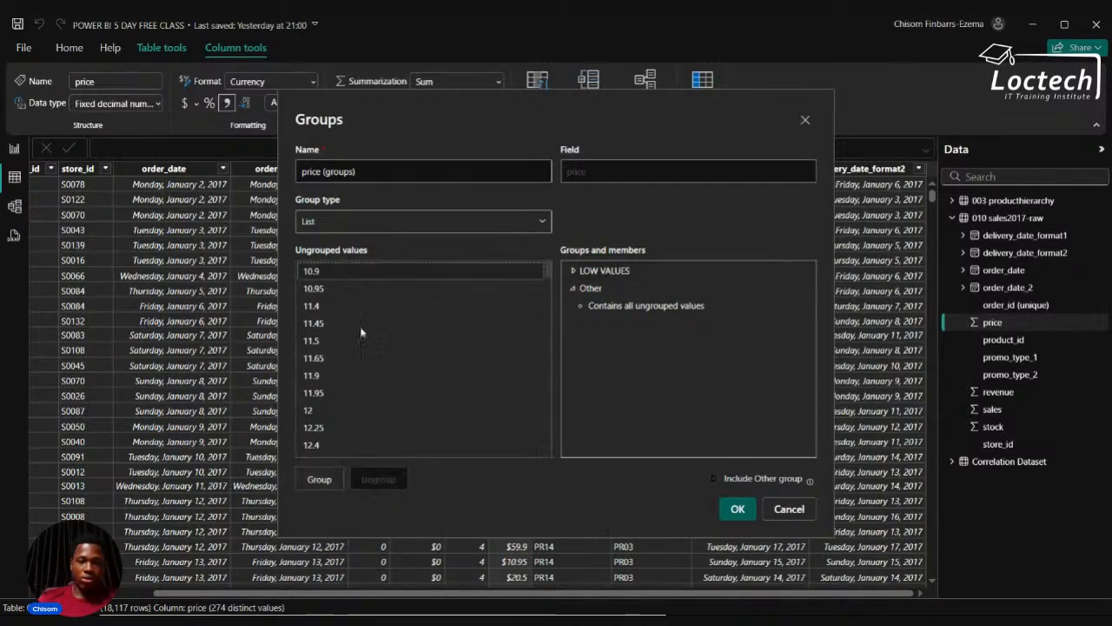
{"action": "scroll", "coordinate": [360, 330], "scroll_direction": "down", "scroll_amount": 20}
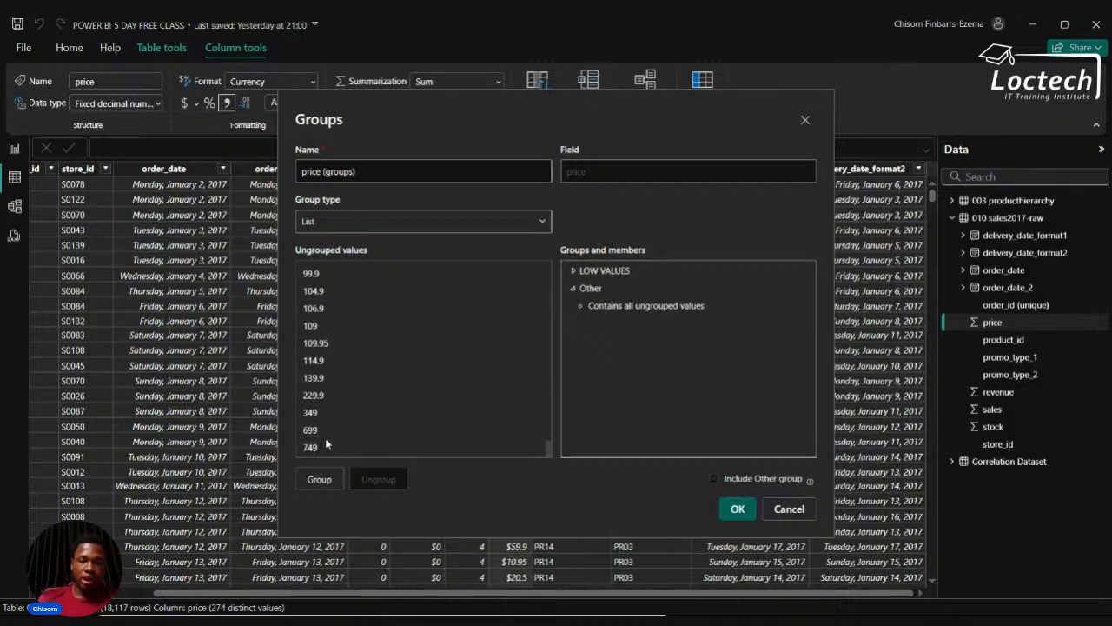
{"action": "left_click", "coordinate": [324, 443], "text": "shift"}
{"action": "left_click", "coordinate": [319, 478]}
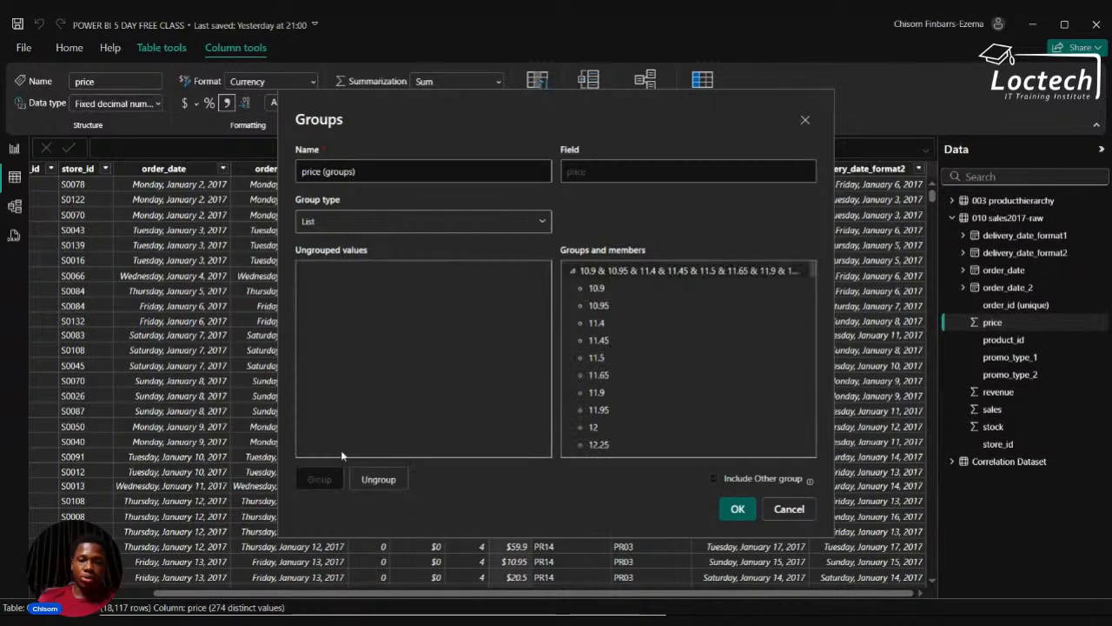
{"action": "left_click", "coordinate": [572, 271]}
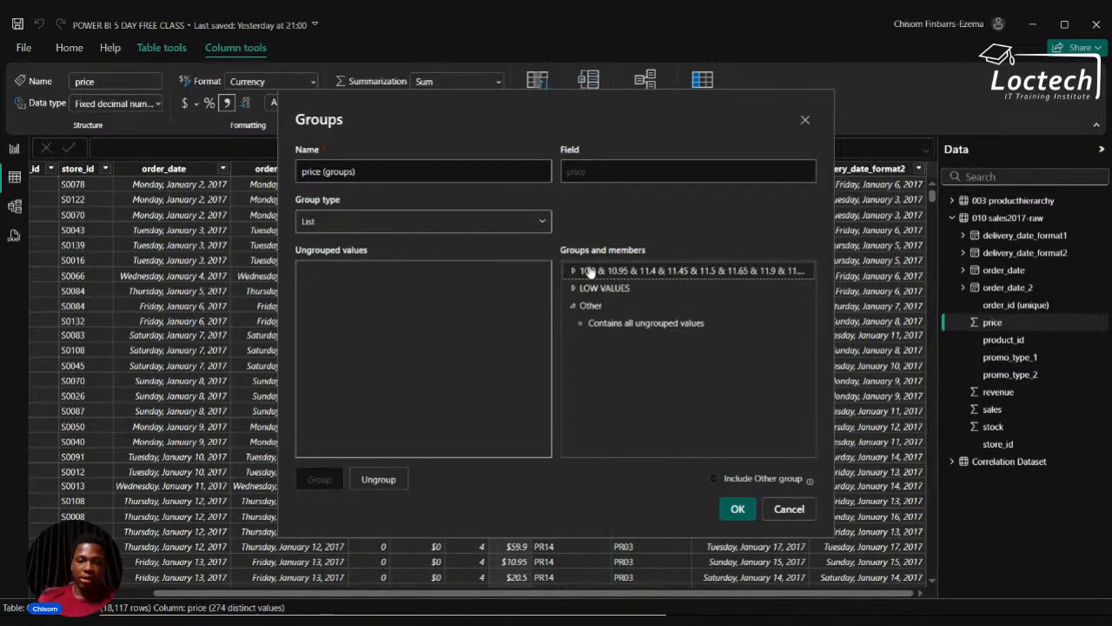
{"action": "double_click", "coordinate": [587, 271]}
{"action": "type", "text": "HIGH"}
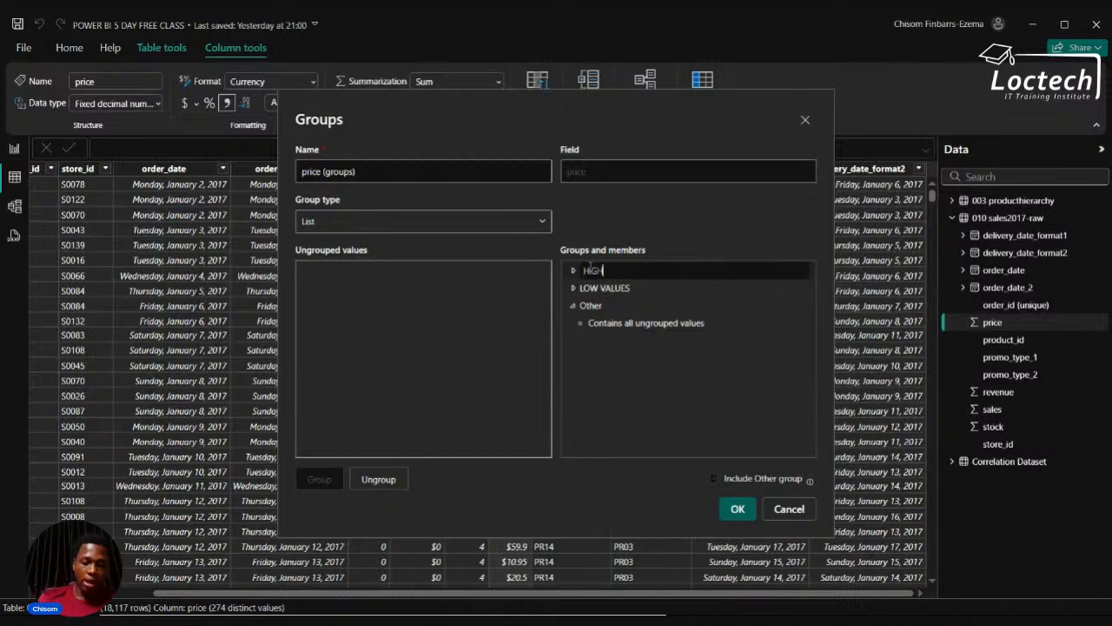
{"action": "type", "text": " VALUES"}
{"action": "key", "text": "Return"}
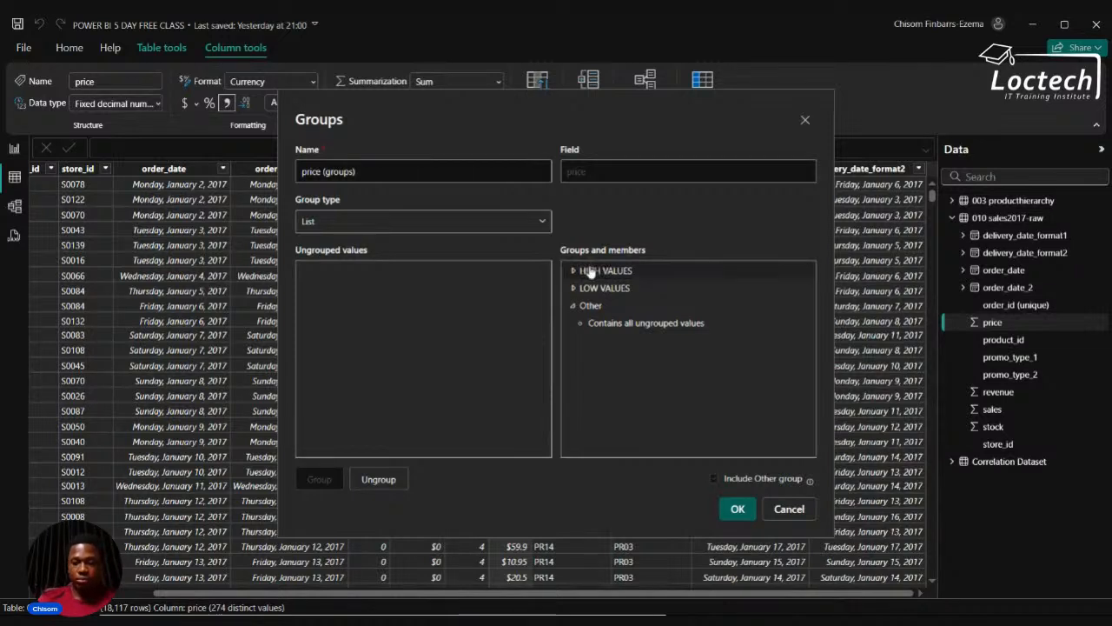
{"action": "left_click", "coordinate": [737, 508]}
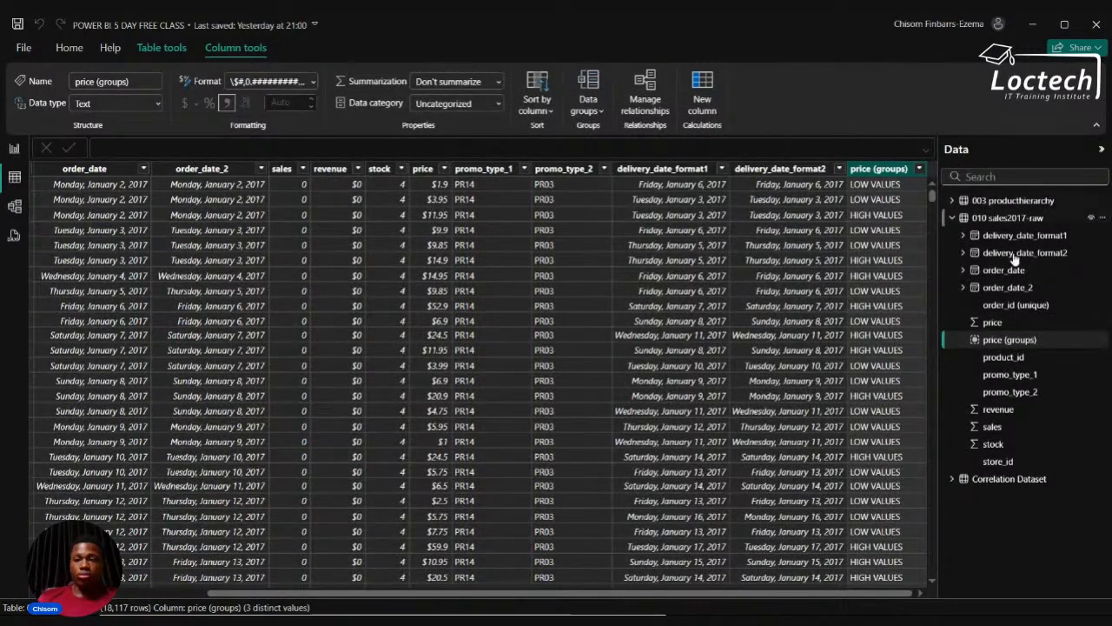
Edit the price (groups) column's groups, renaming HIGH VALUES to HIGH PRICES and LOW VALUES to LOW PRICES.
{"action": "left_click", "coordinate": [1099, 341]}
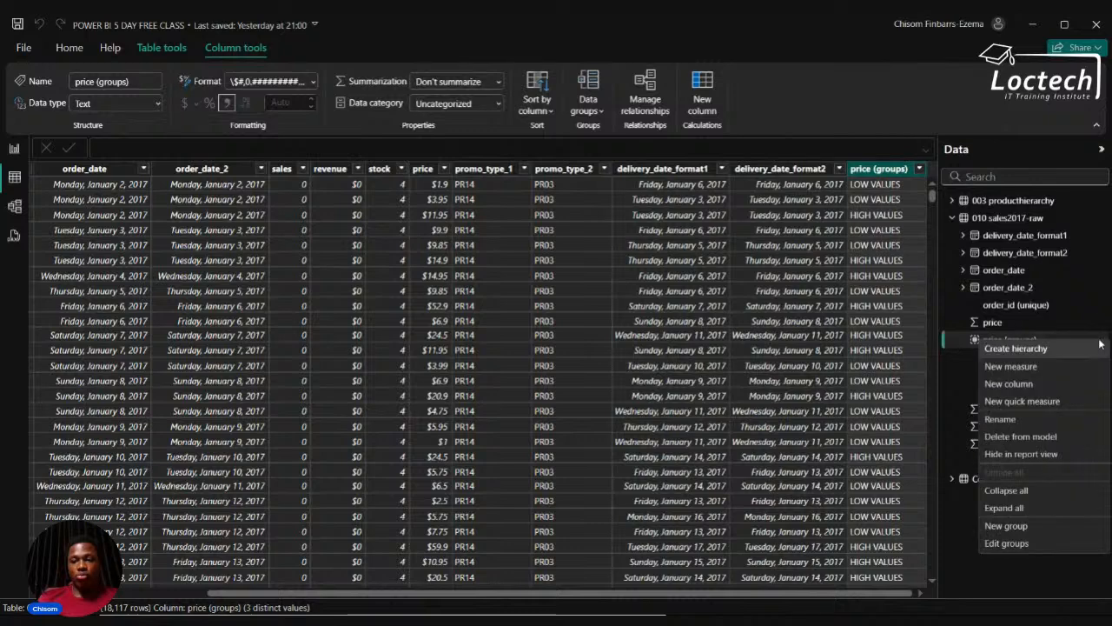
{"action": "left_click", "coordinate": [1006, 544]}
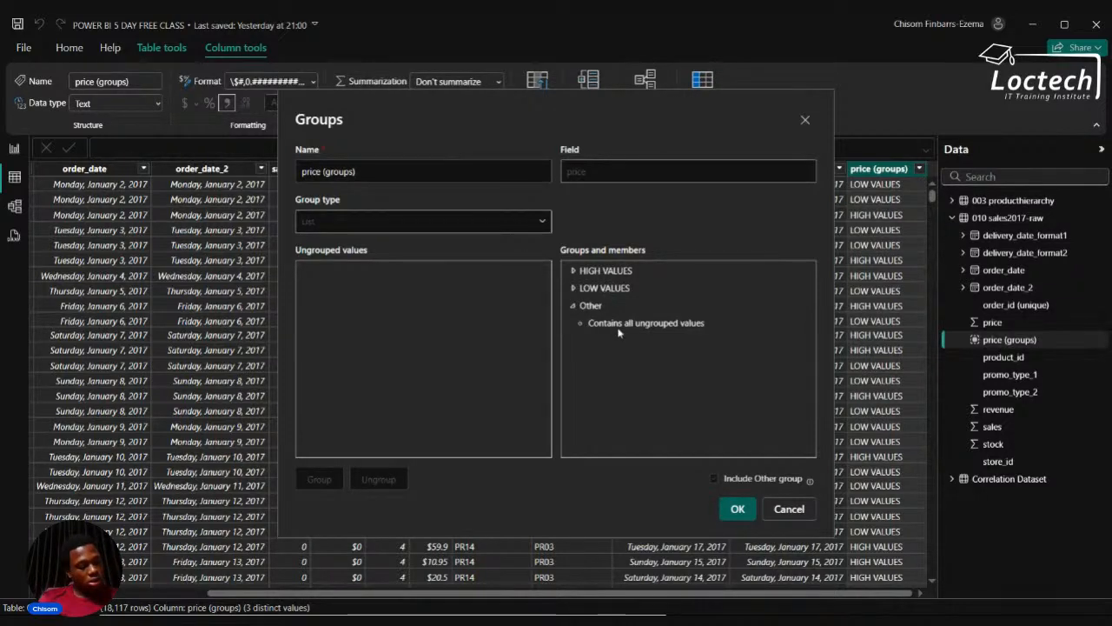
{"action": "double_click", "coordinate": [618, 272]}
{"action": "double_click", "coordinate": [617, 270]}
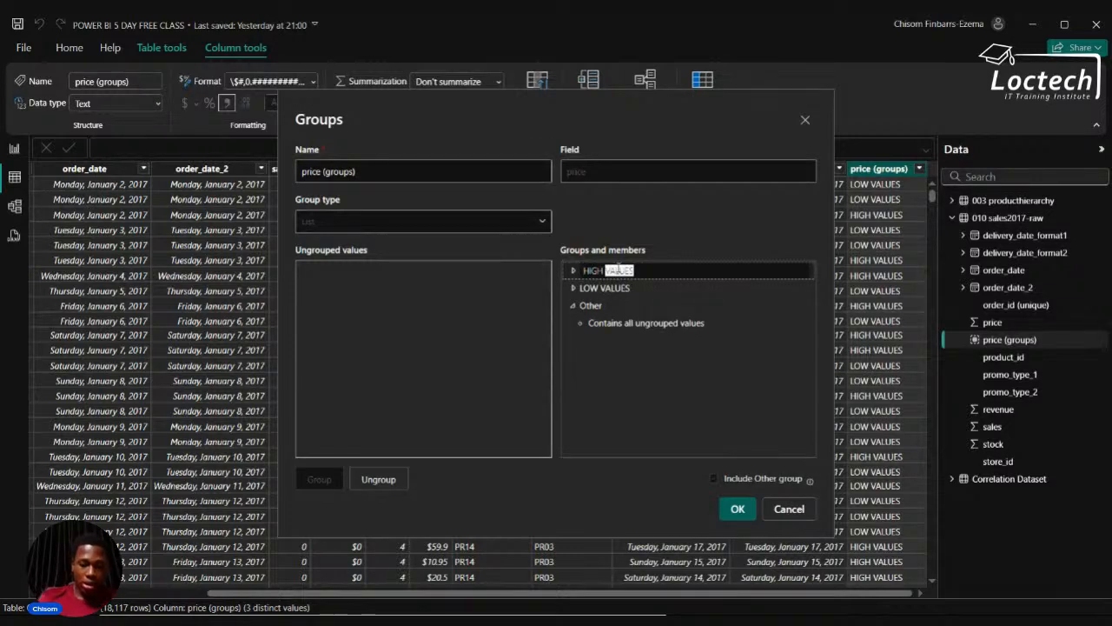
{"action": "type", "text": "PRICES"}
{"action": "key", "text": "Return"}
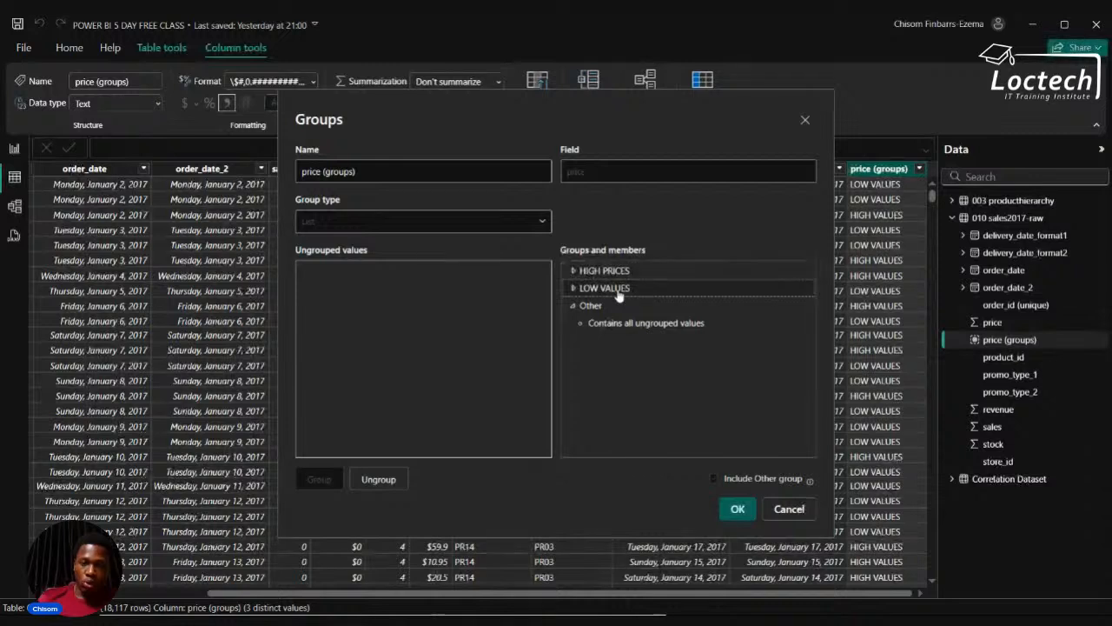
{"action": "double_click", "coordinate": [613, 288]}
{"action": "type", "text": "PRIC"}
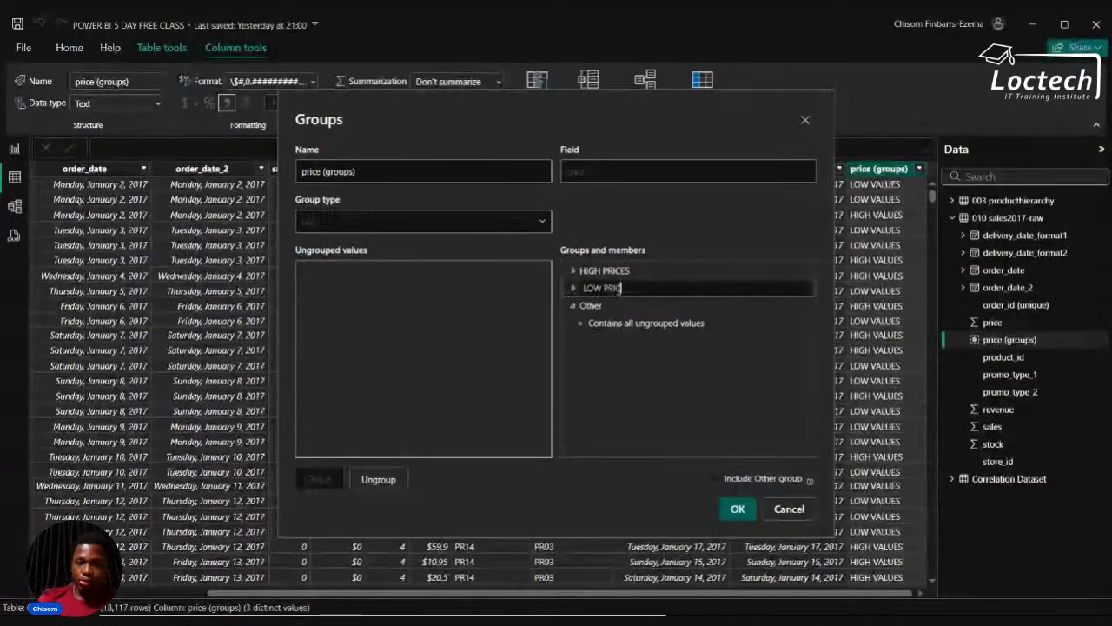
{"action": "type", "text": "ES"}
{"action": "key", "text": "Return"}
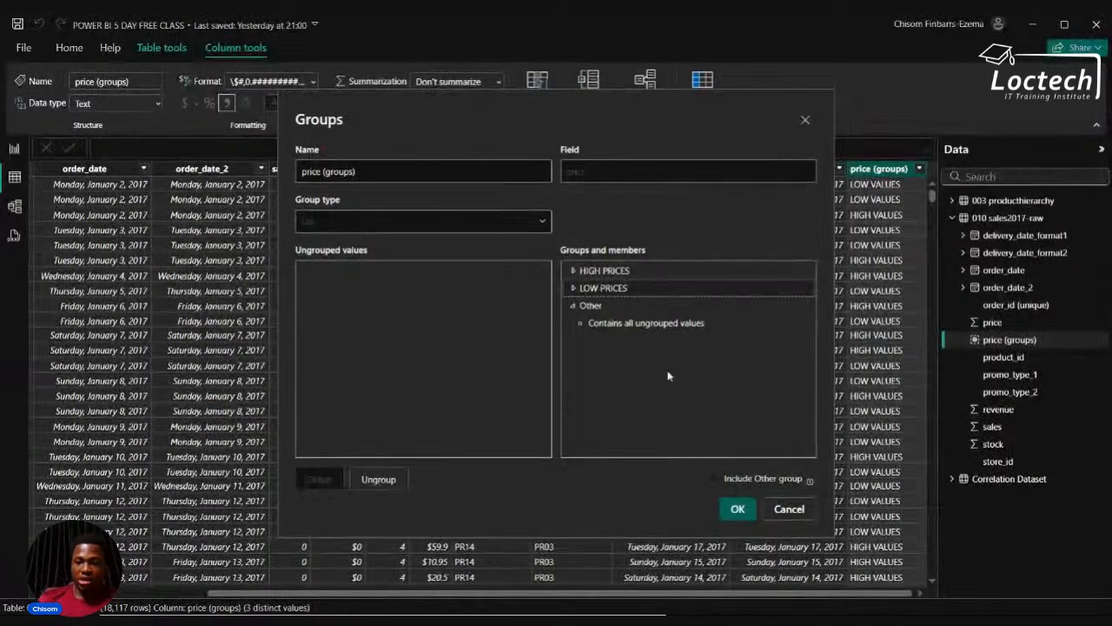
{"action": "left_click", "coordinate": [735, 510]}
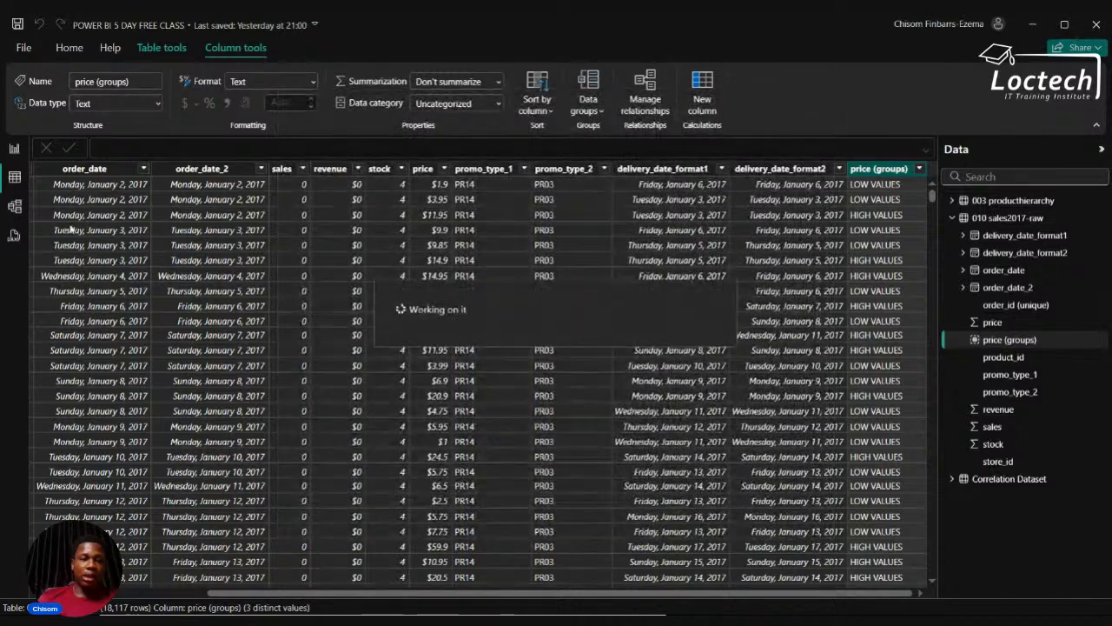
Insert a pie chart on the PRODUCT PERFORMANCE DASHBOARD page, narrow it slightly and place it below the column chart.
{"action": "left_click", "coordinate": [14, 149]}
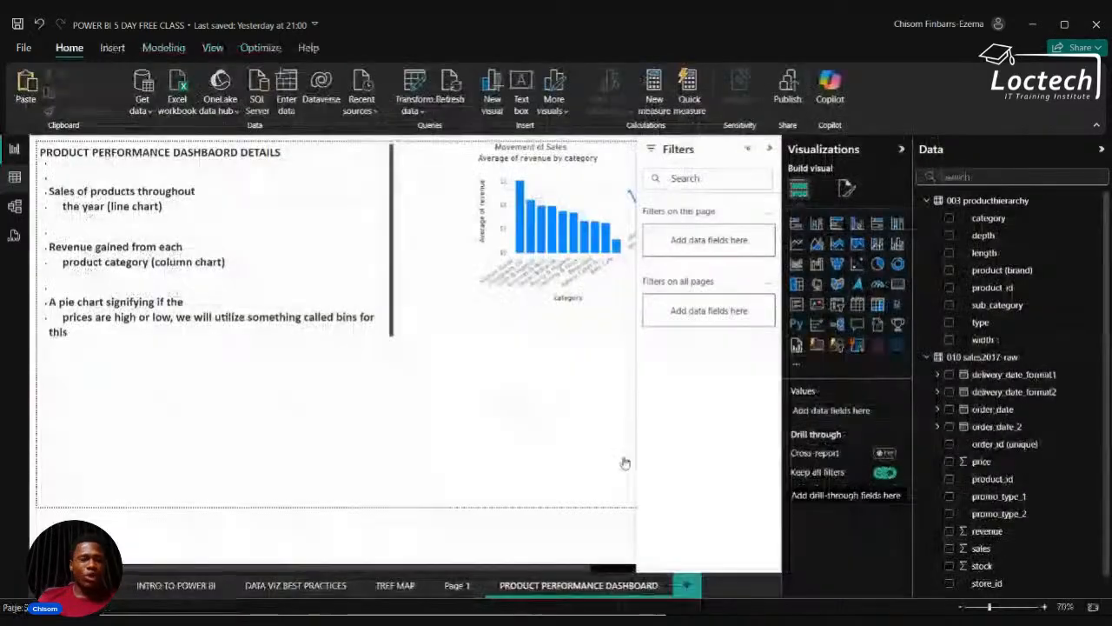
{"action": "left_click", "coordinate": [876, 268]}
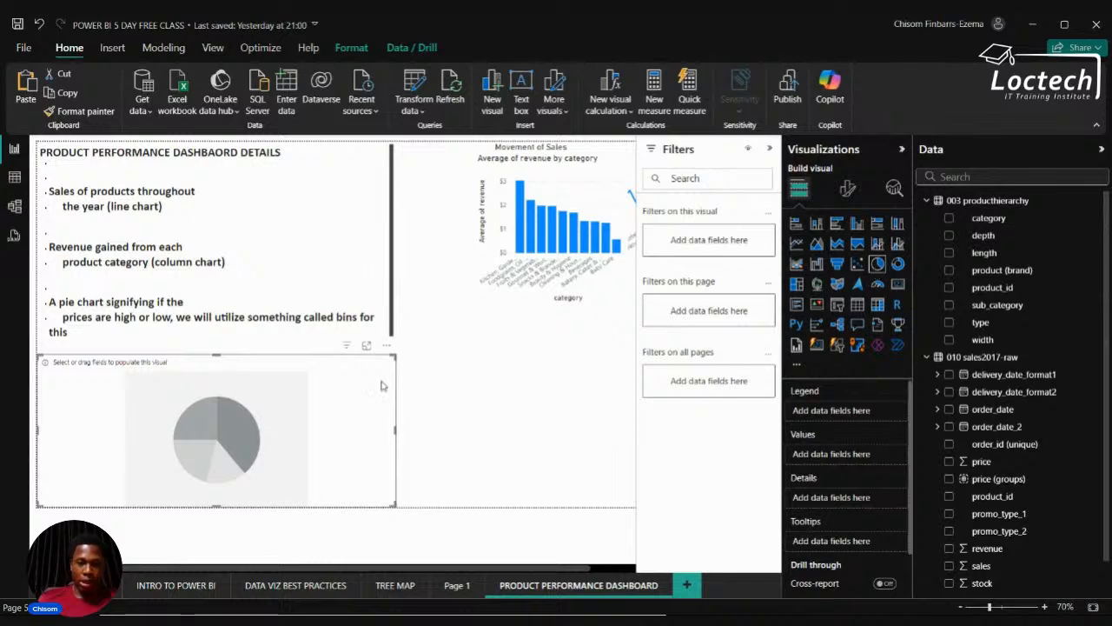
{"action": "left_click_drag", "start_coordinate": [394, 356], "coordinate": [332, 349]}
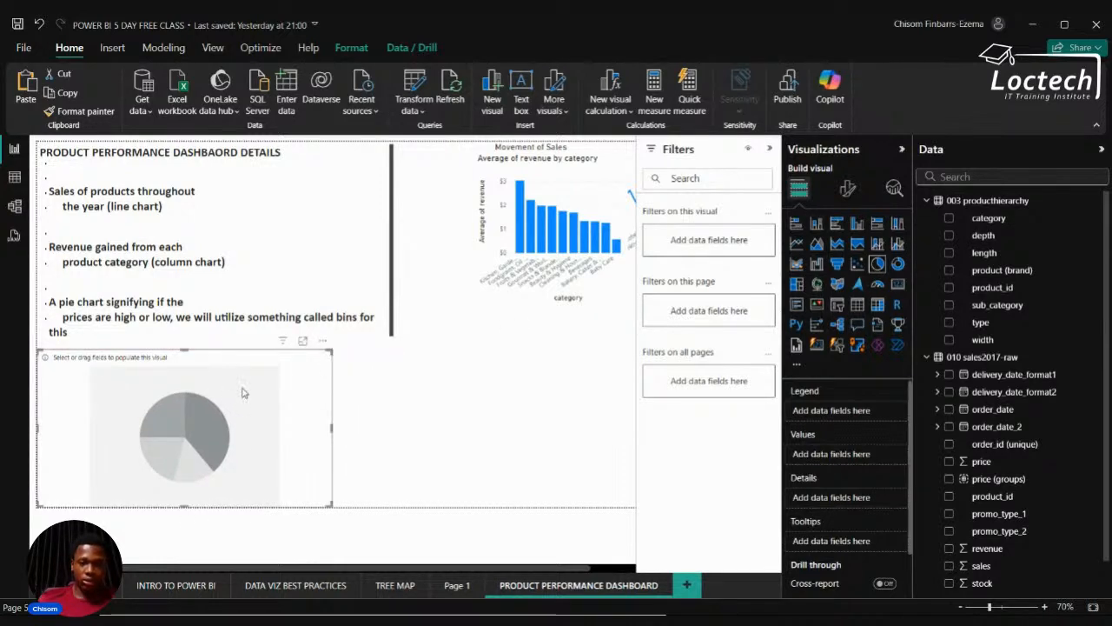
{"action": "left_click_drag", "start_coordinate": [245, 392], "coordinate": [453, 369]}
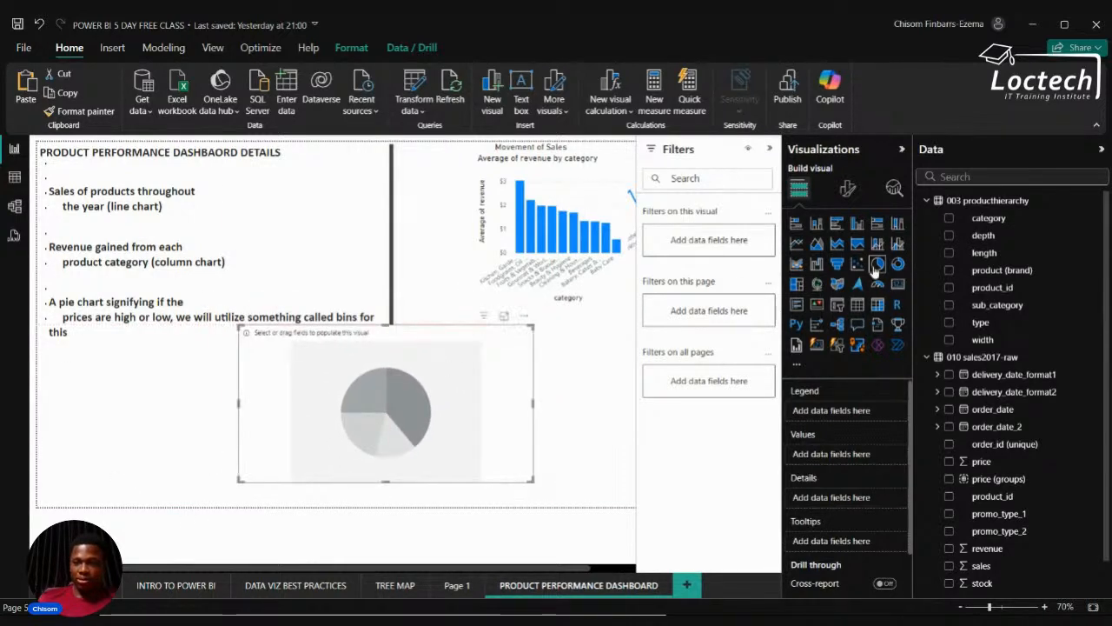
{"action": "scroll", "coordinate": [951, 399], "scroll_direction": "down", "scroll_amount": 2}
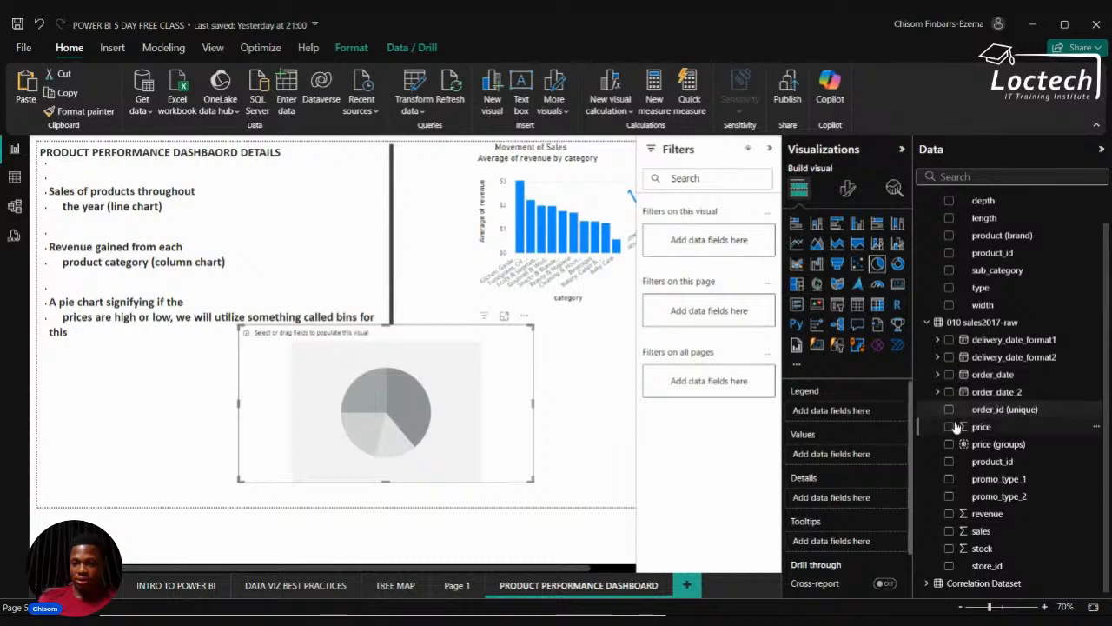
{"action": "left_click_drag", "start_coordinate": [949, 430], "coordinate": [834, 483]}
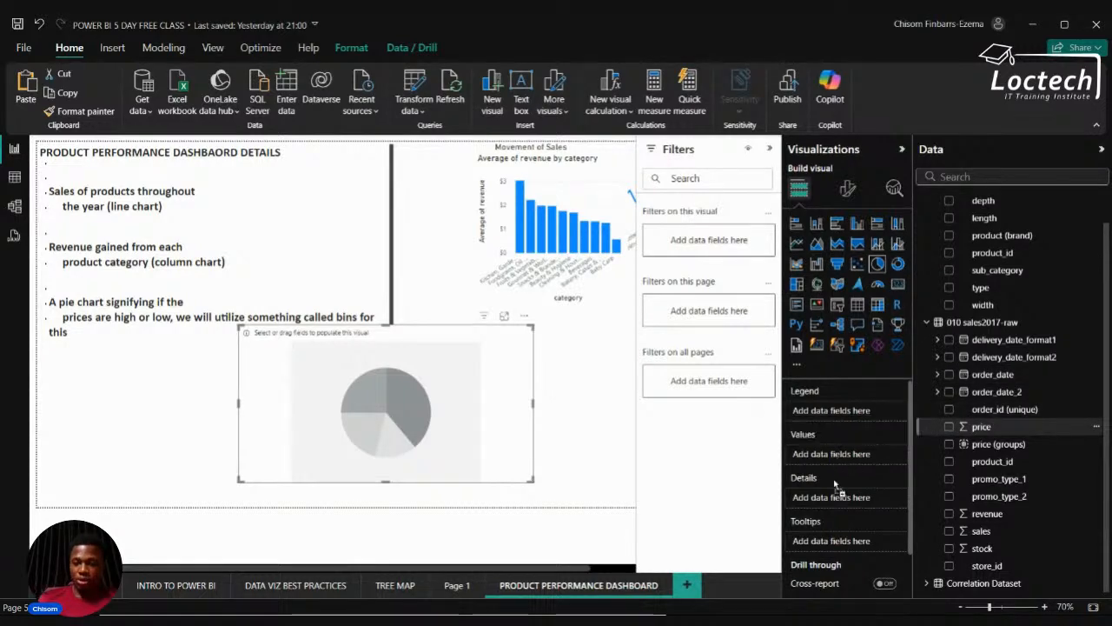
{"action": "left_click", "coordinate": [950, 427]}
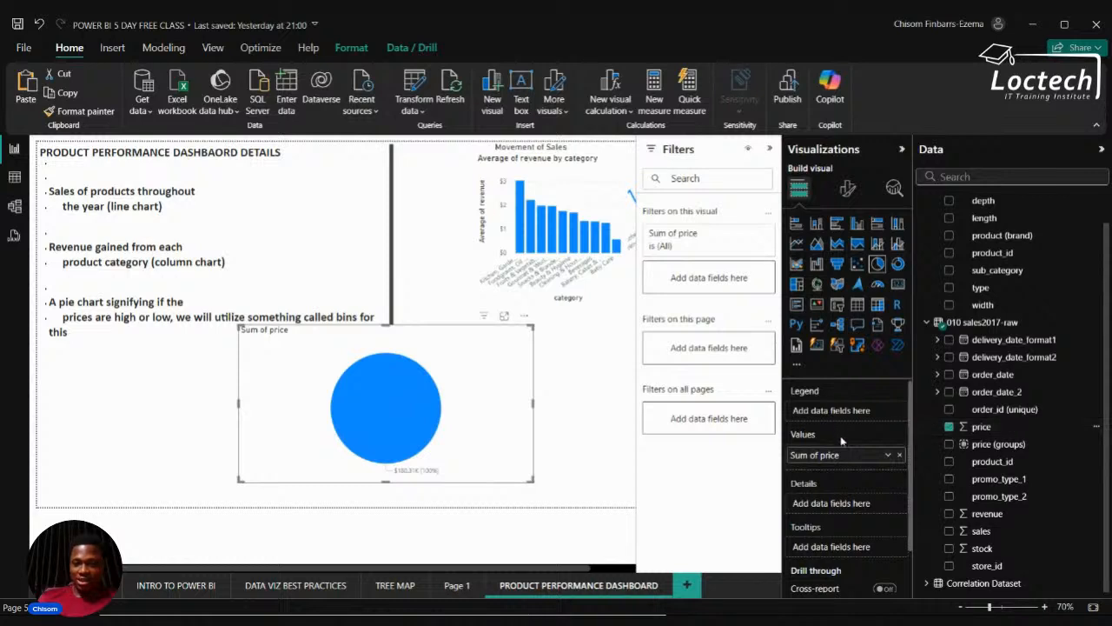
{"action": "left_click", "coordinate": [888, 457]}
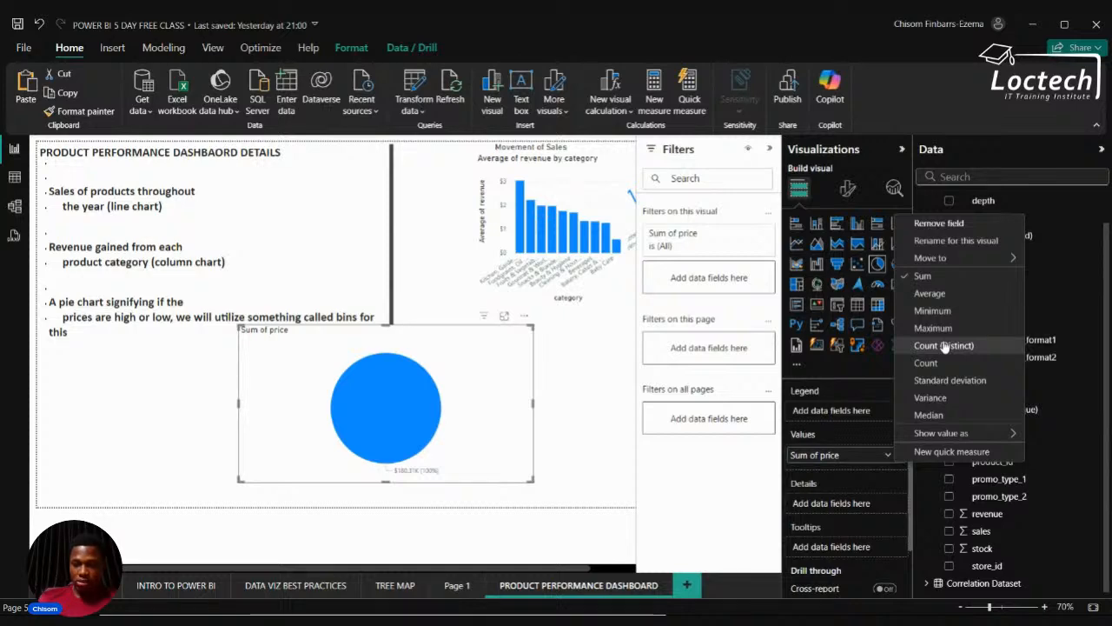
{"action": "mouse_move", "coordinate": [814, 454]}
{"action": "left_mouse_down"}
{"action": "mouse_move", "coordinate": [821, 500]}
{"action": "mouse_move", "coordinate": [808, 461]}
{"action": "mouse_move", "coordinate": [831, 458]}
{"action": "left_mouse_up"}
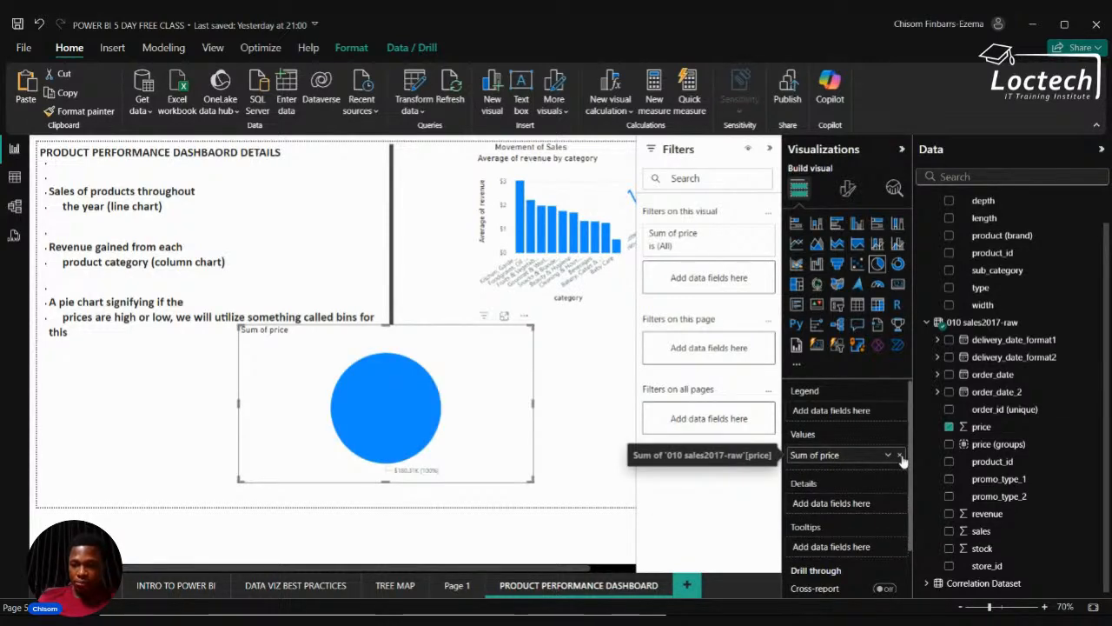
{"action": "left_click", "coordinate": [900, 455]}
Populate the pie chart with price (groups) as the legend and price as the values, summarized by Count.
{"action": "left_click", "coordinate": [949, 444]}
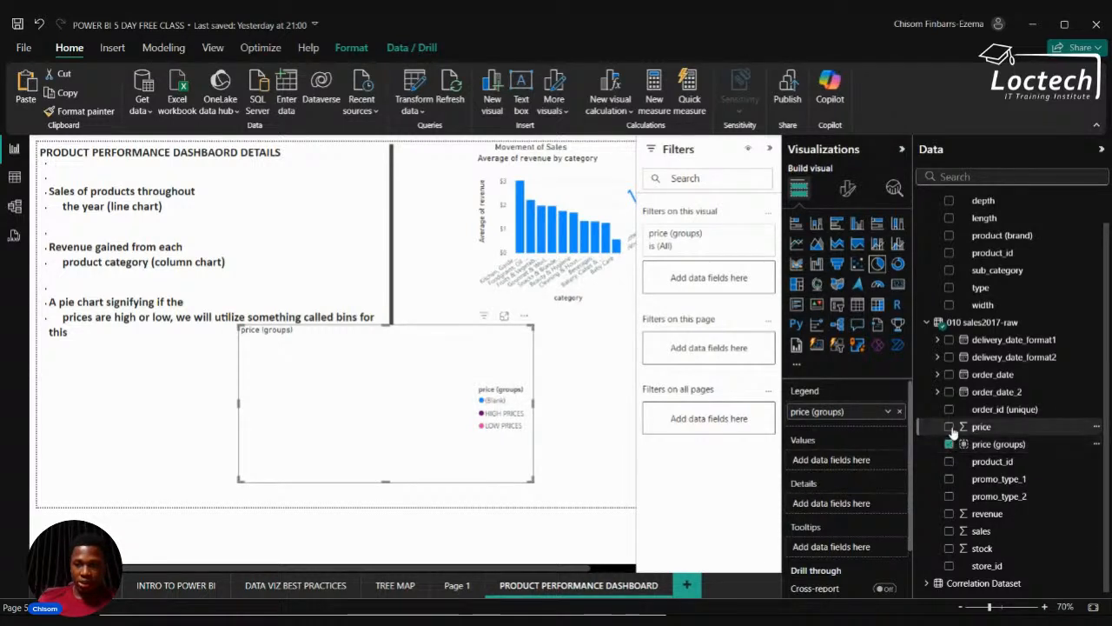
{"action": "left_click", "coordinate": [949, 427]}
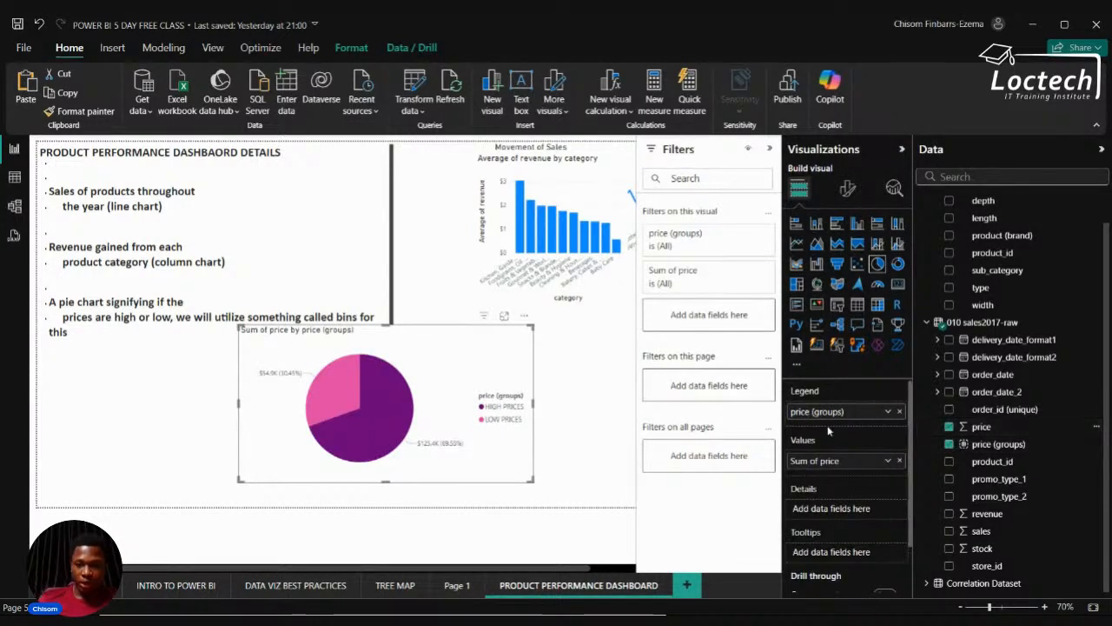
{"action": "left_click", "coordinate": [888, 465]}
{"action": "left_click", "coordinate": [935, 372]}
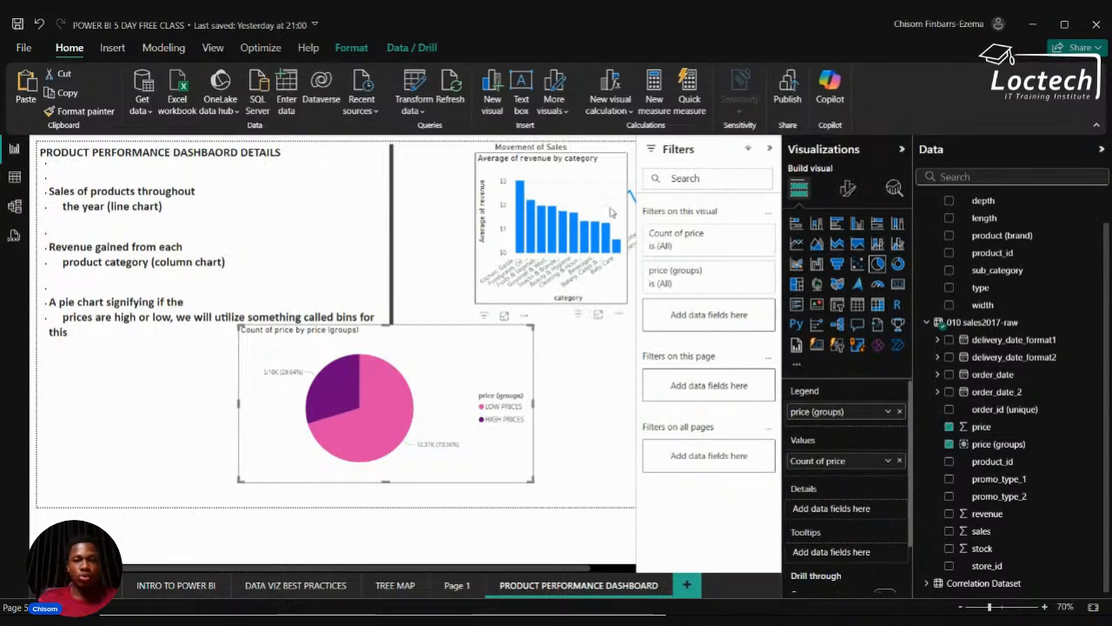
Move the Average of revenue by category column chart to the left, clear of the Movement of Sales line chart.
{"action": "left_click_drag", "start_coordinate": [589, 193], "coordinate": [404, 188]}
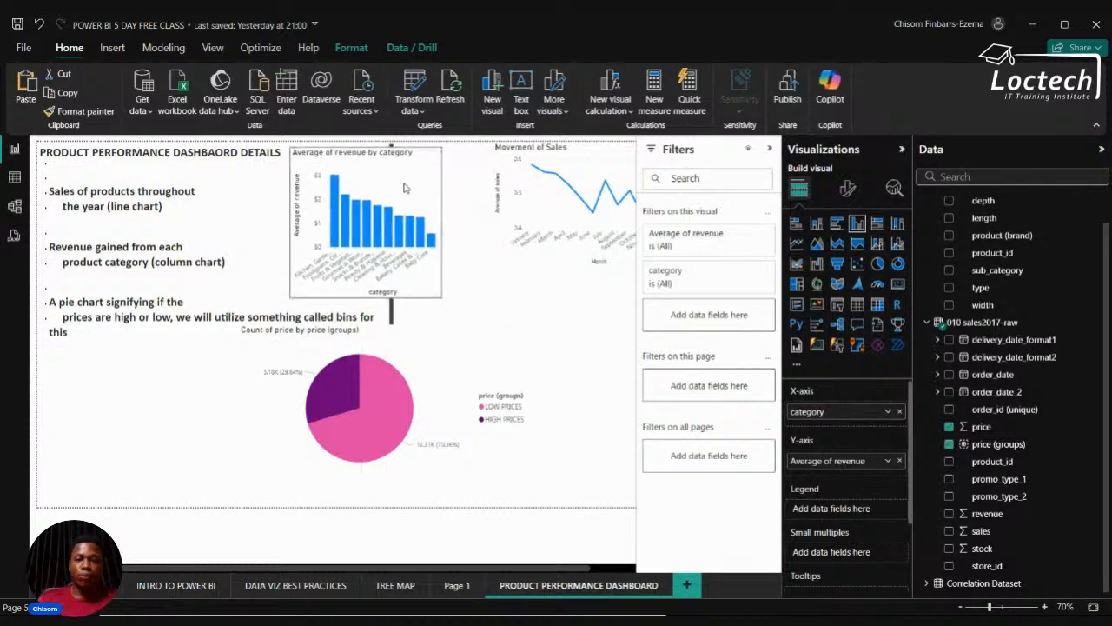
{"action": "left_click", "coordinate": [573, 169]}
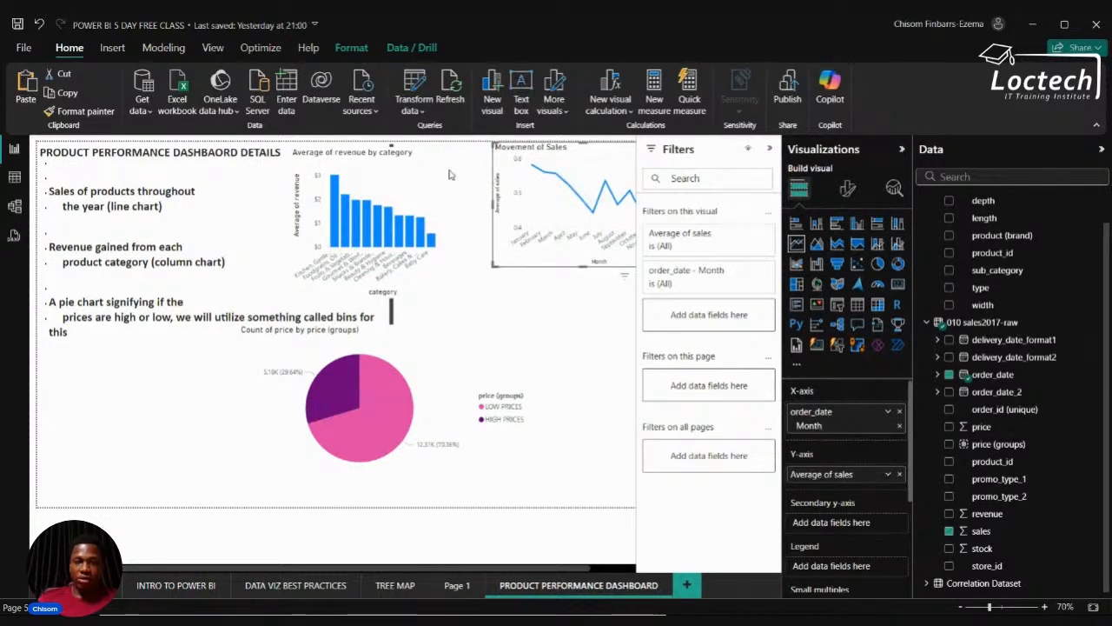
{"action": "left_click", "coordinate": [426, 175]}
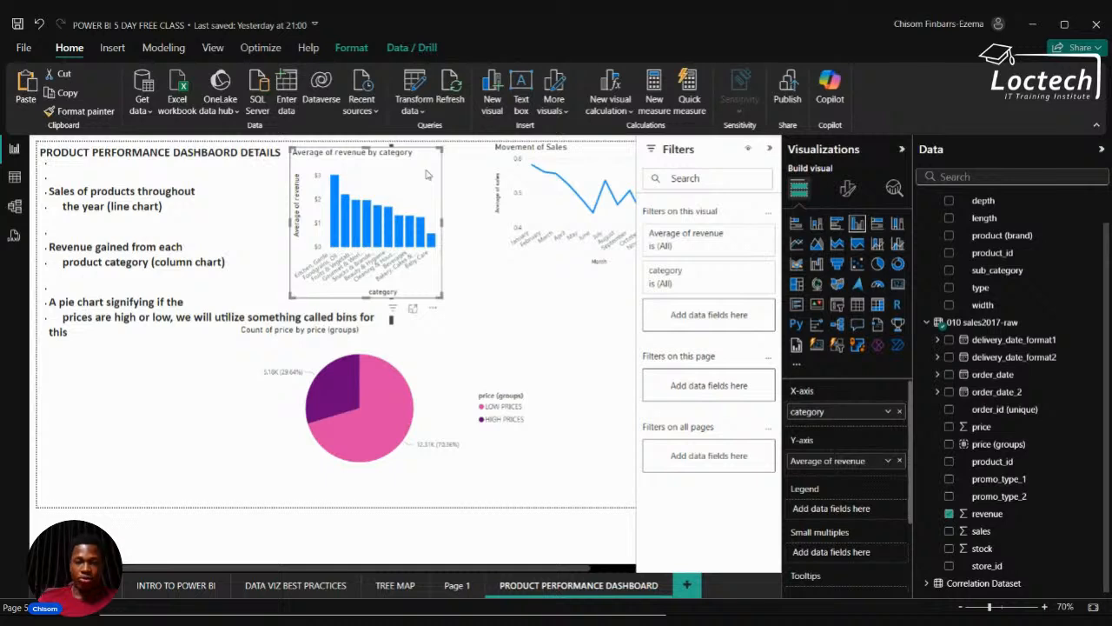
{"action": "left_click", "coordinate": [562, 195]}
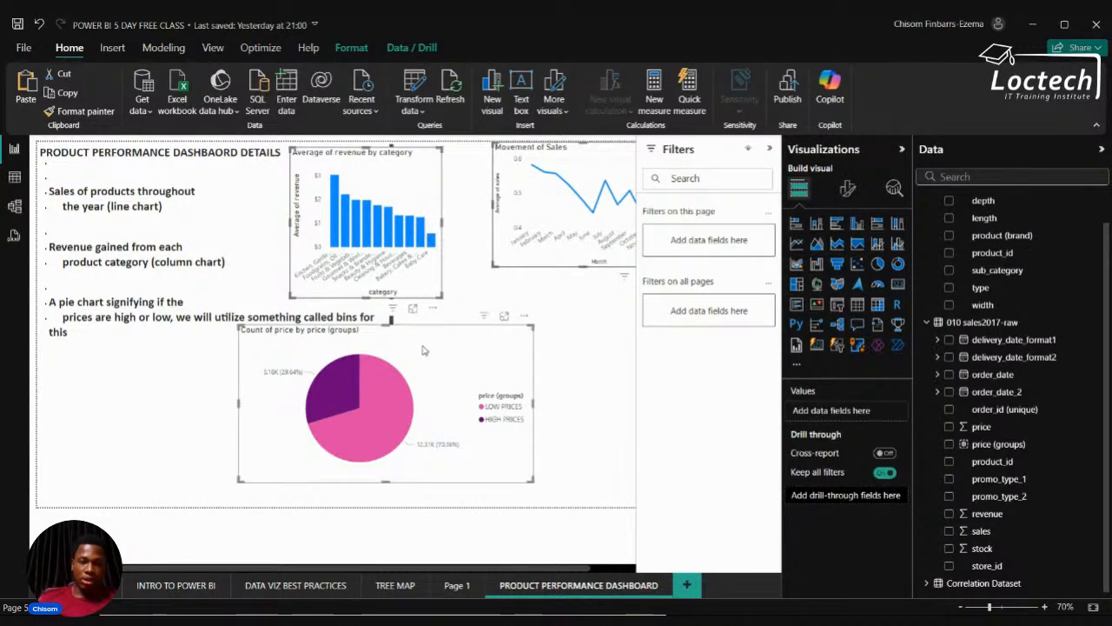
Move the PRODUCT PERFORMANCE DASHBAORD DETAILS text box from the dashboard page to Page 1 and return to the dashboard page.
{"action": "left_click", "coordinate": [226, 265]}
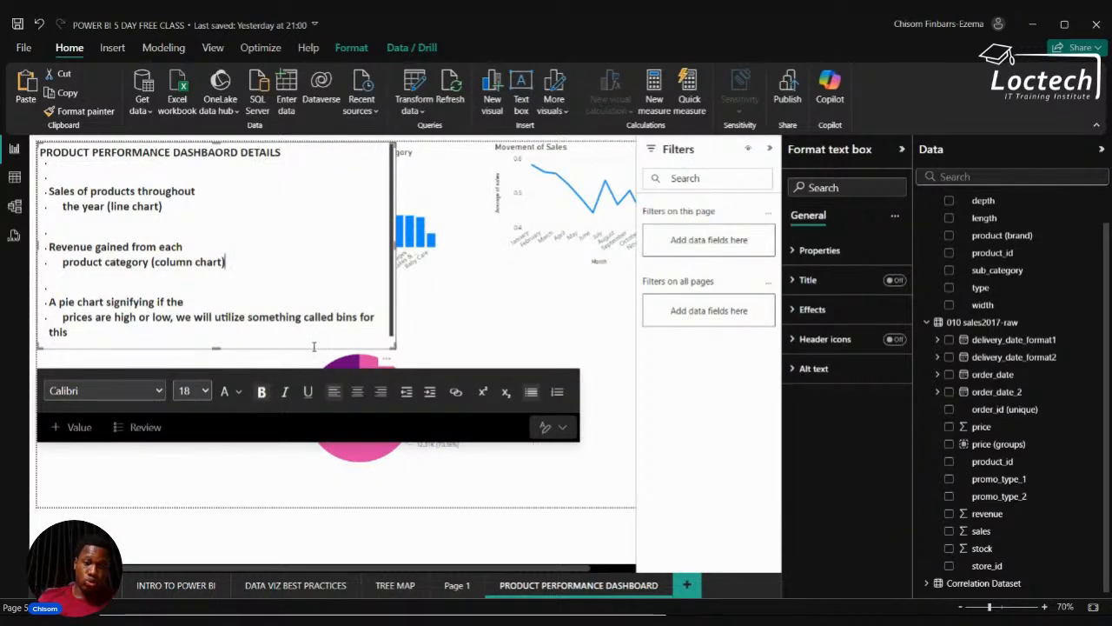
{"action": "left_click", "coordinate": [164, 349]}
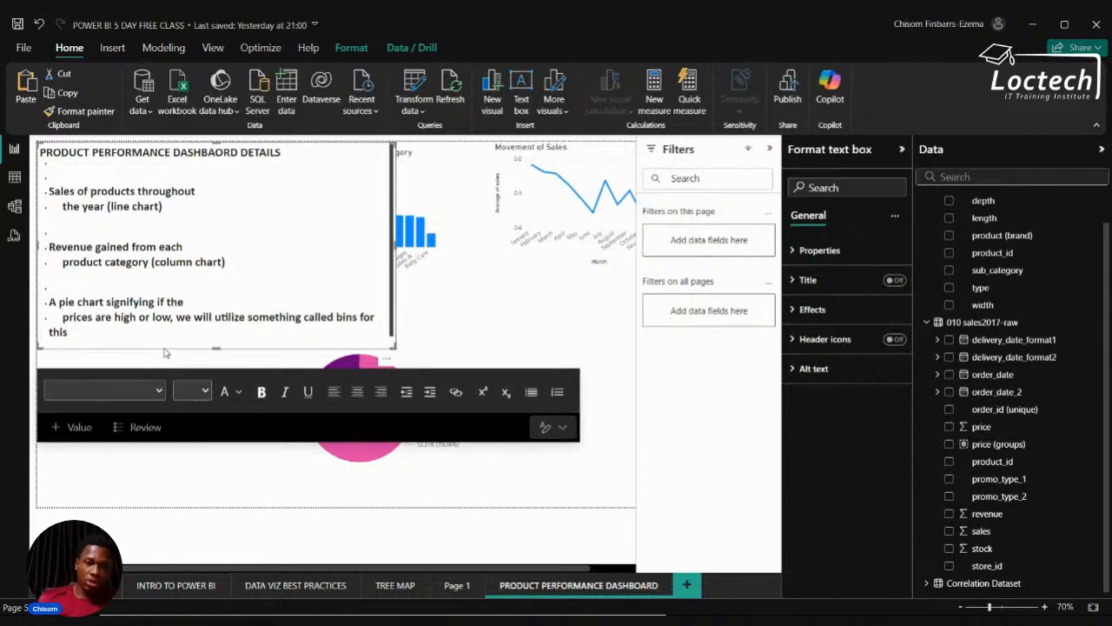
{"action": "key", "text": "Delete"}
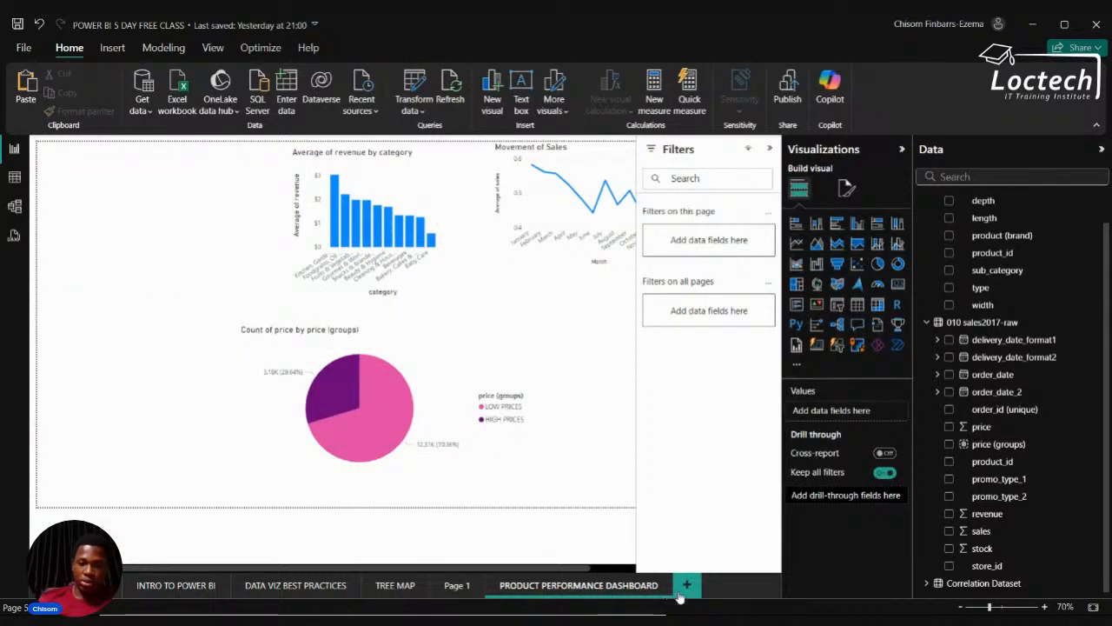
{"action": "left_click", "coordinate": [455, 586]}
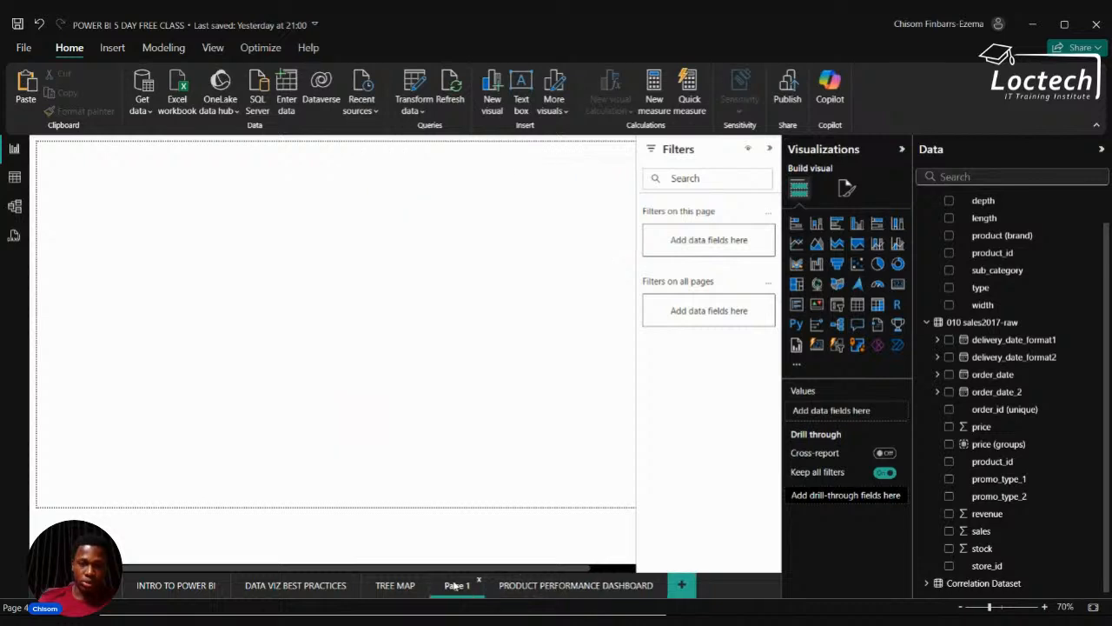
{"action": "key", "text": "ctrl+v"}
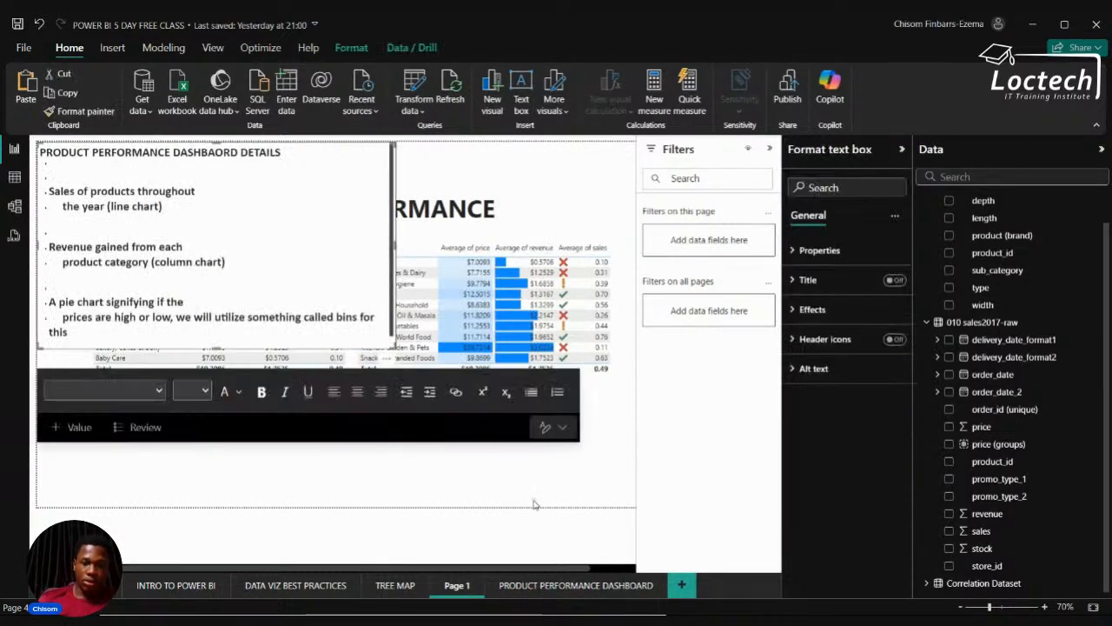
{"action": "left_click", "coordinate": [543, 585]}
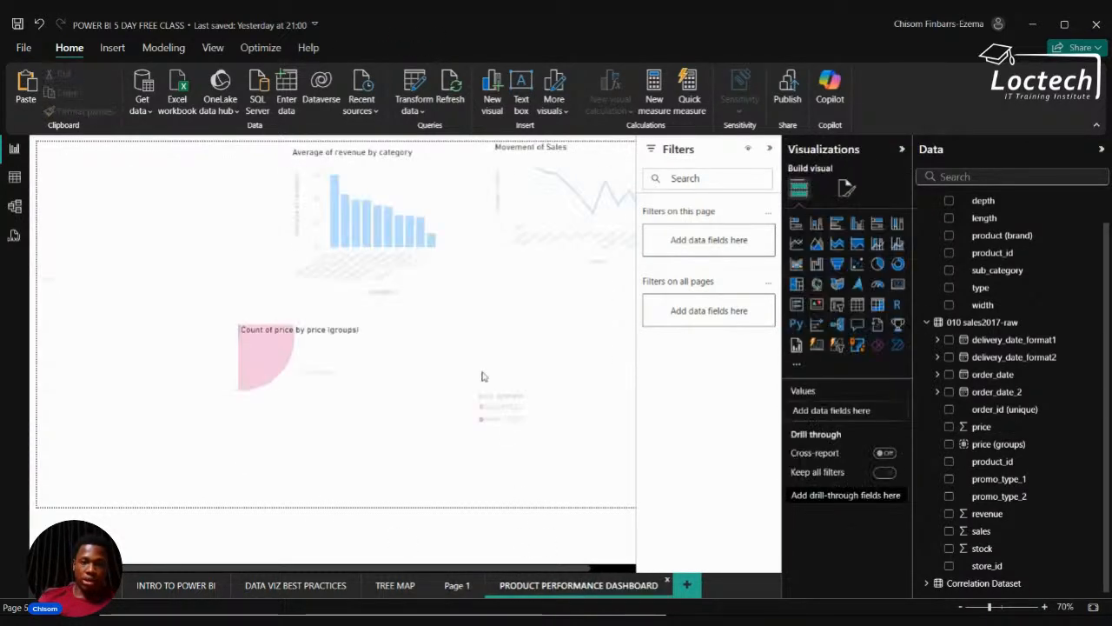
Widen the Average of revenue by category column chart to about twice its width by extending its left edge.
{"action": "left_click", "coordinate": [421, 205]}
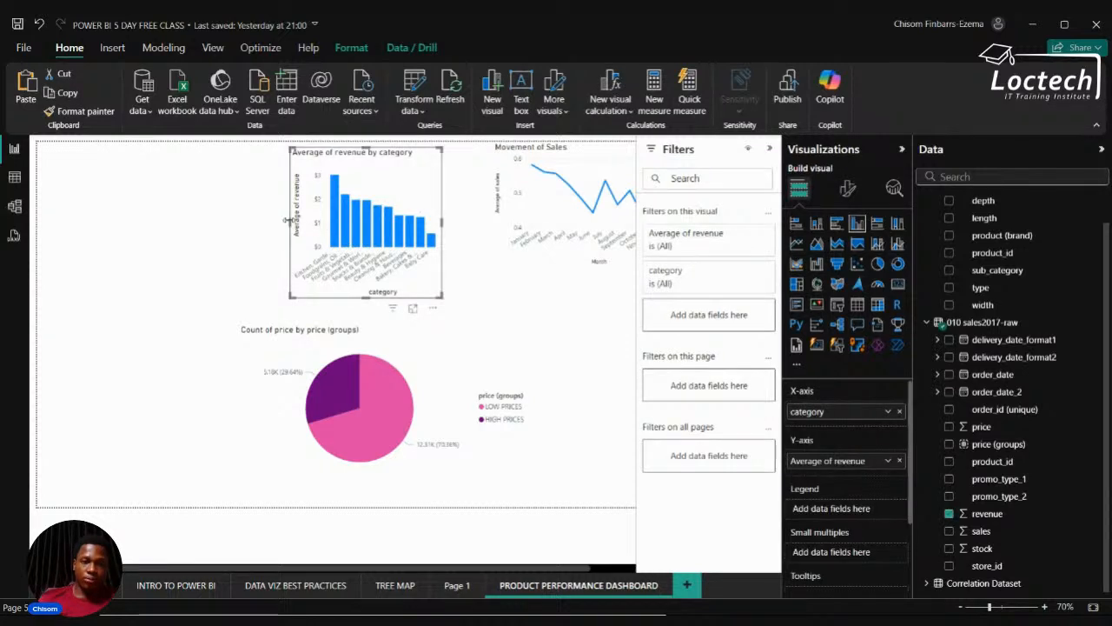
{"action": "left_click_drag", "start_coordinate": [287, 220], "coordinate": [136, 220]}
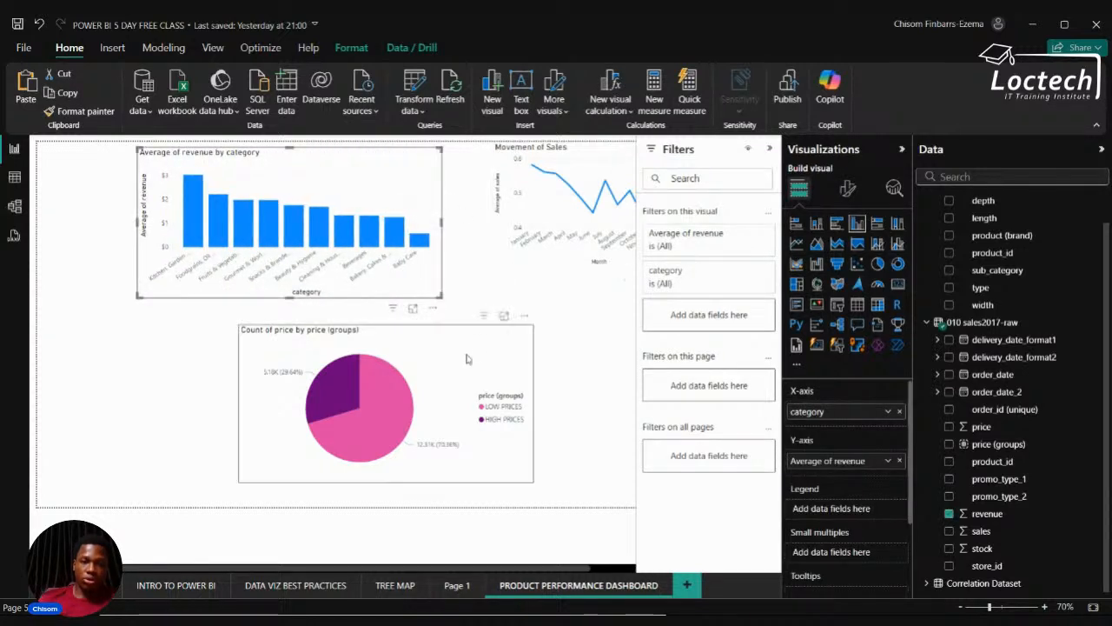
Move the pie chart up onto the column chart and stretch the Movement of Sales line chart across the page's lower half.
{"action": "left_click_drag", "start_coordinate": [469, 358], "coordinate": [413, 200]}
{"action": "left_click_drag", "start_coordinate": [553, 238], "coordinate": [228, 441]}
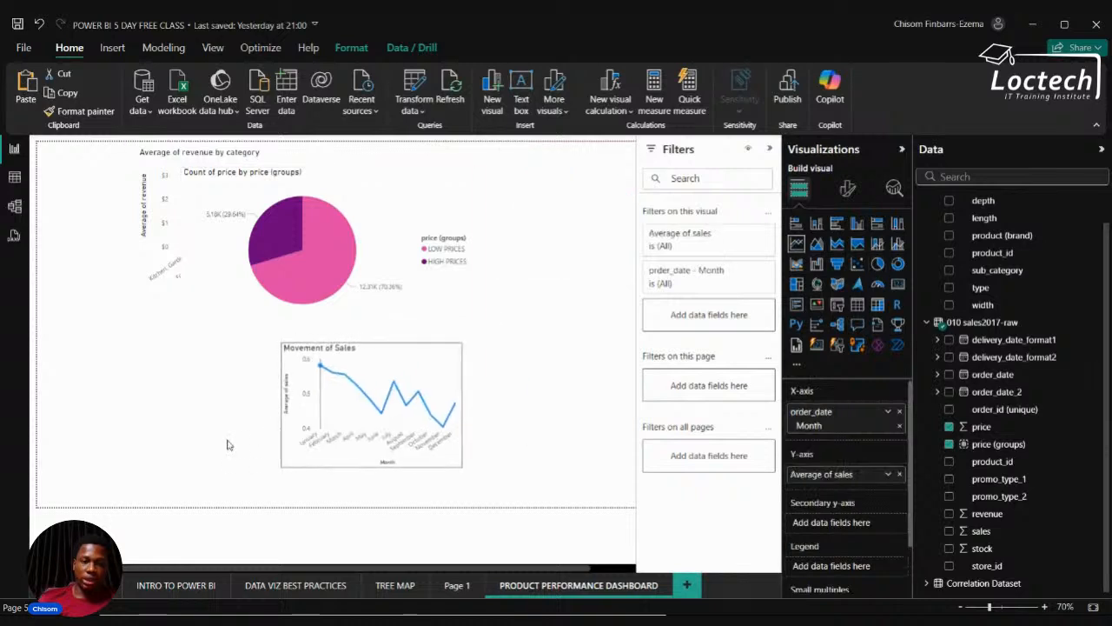
{"action": "left_click_drag", "start_coordinate": [349, 475], "coordinate": [611, 493]}
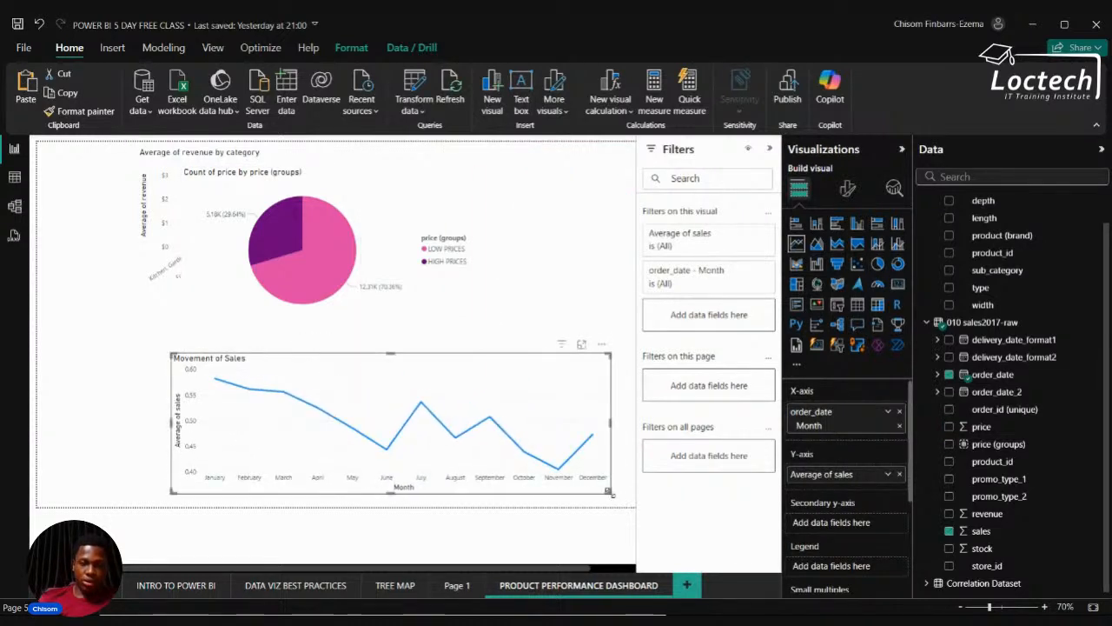
Shrink the pie chart and move it to the right, over the end of the column chart.
{"action": "left_click", "coordinate": [364, 252]}
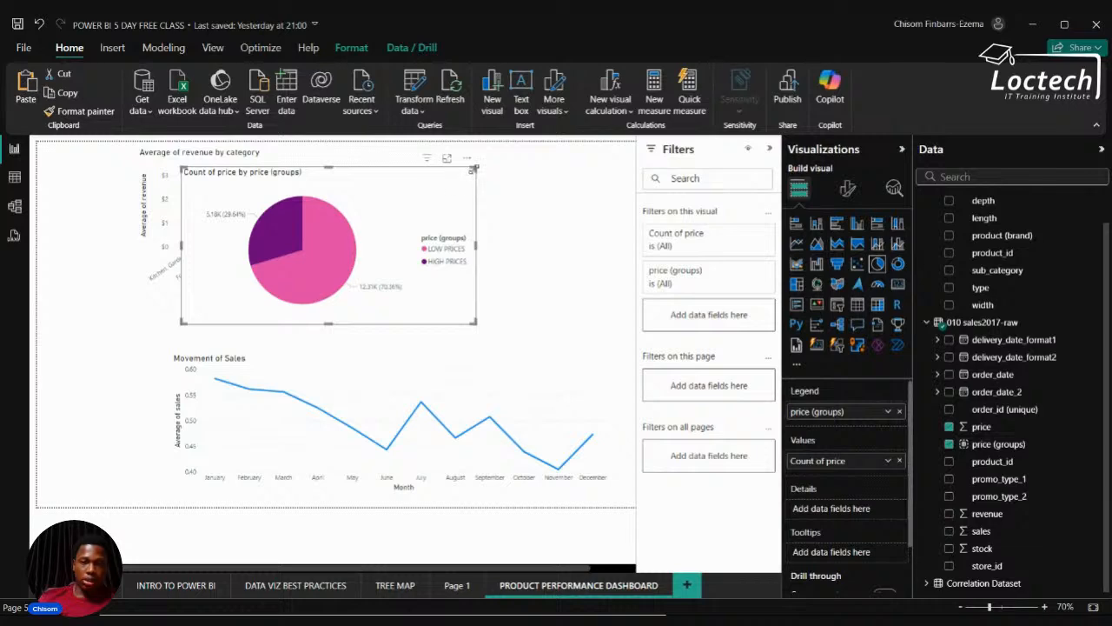
{"action": "left_click_drag", "start_coordinate": [474, 169], "coordinate": [570, 195]}
{"action": "scroll", "coordinate": [570, 195], "scroll_direction": "up", "scroll_amount": 4}
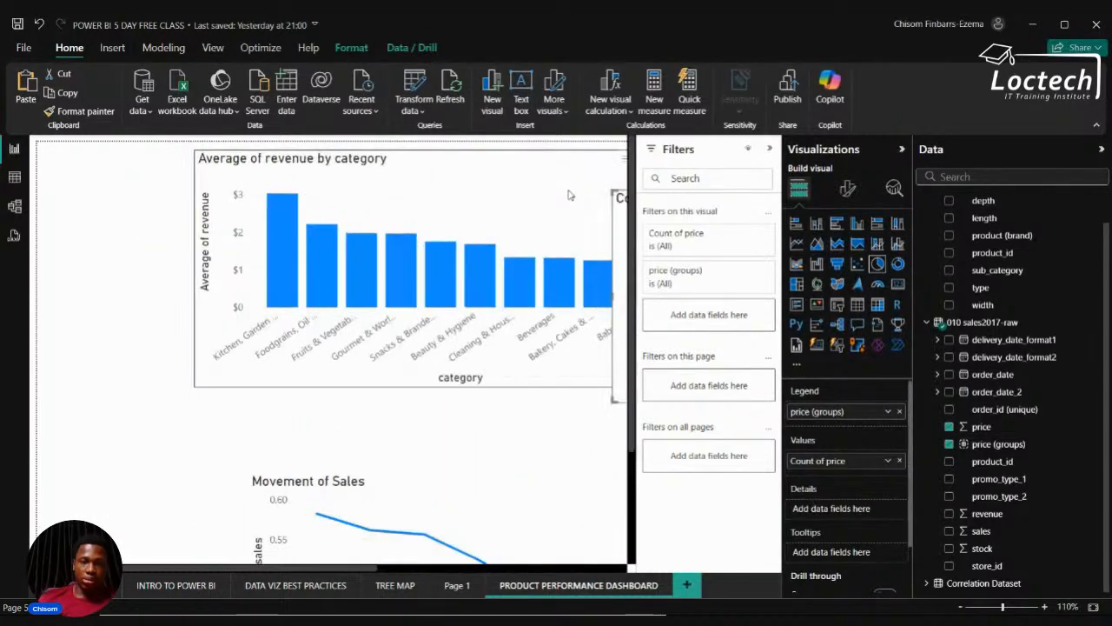
{"action": "scroll", "coordinate": [569, 195], "scroll_direction": "down", "scroll_amount": 5}
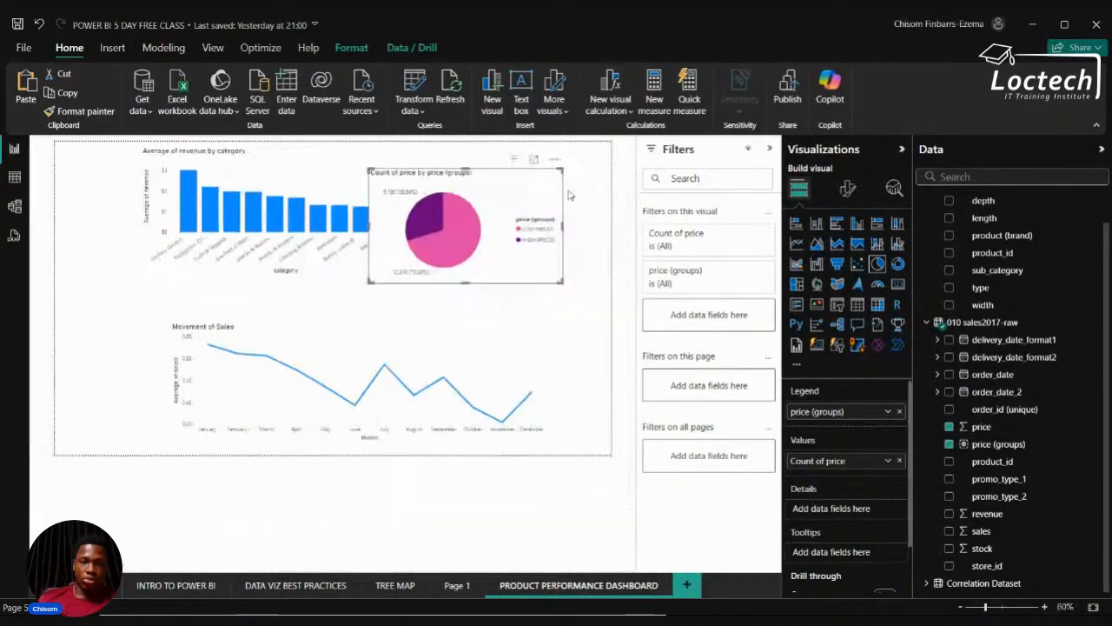
Move the column chart to the upper right of the page and the pie chart to the lower left.
{"action": "left_click", "coordinate": [344, 177]}
{"action": "left_click_drag", "start_coordinate": [400, 146], "coordinate": [440, 157]}
{"action": "left_click_drag", "start_coordinate": [484, 180], "coordinate": [174, 292]}
{"action": "left_click_drag", "start_coordinate": [419, 165], "coordinate": [466, 184]}
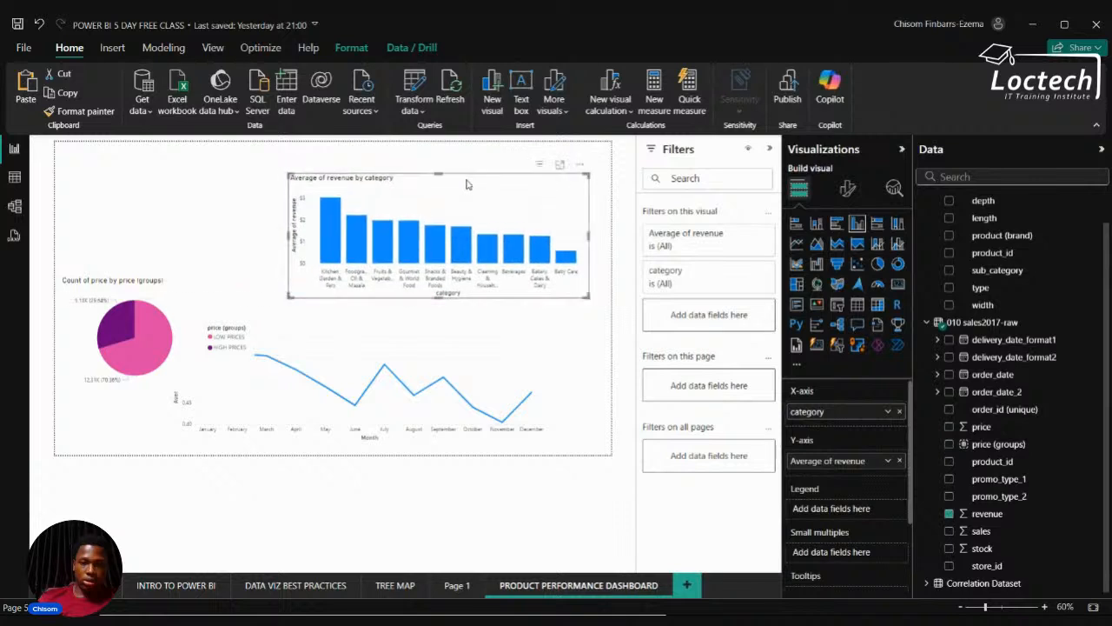
Place a narrower pie chart beside the column chart and widen the Movement of Sales line chart leftward beneath both.
{"action": "left_click", "coordinate": [485, 323]}
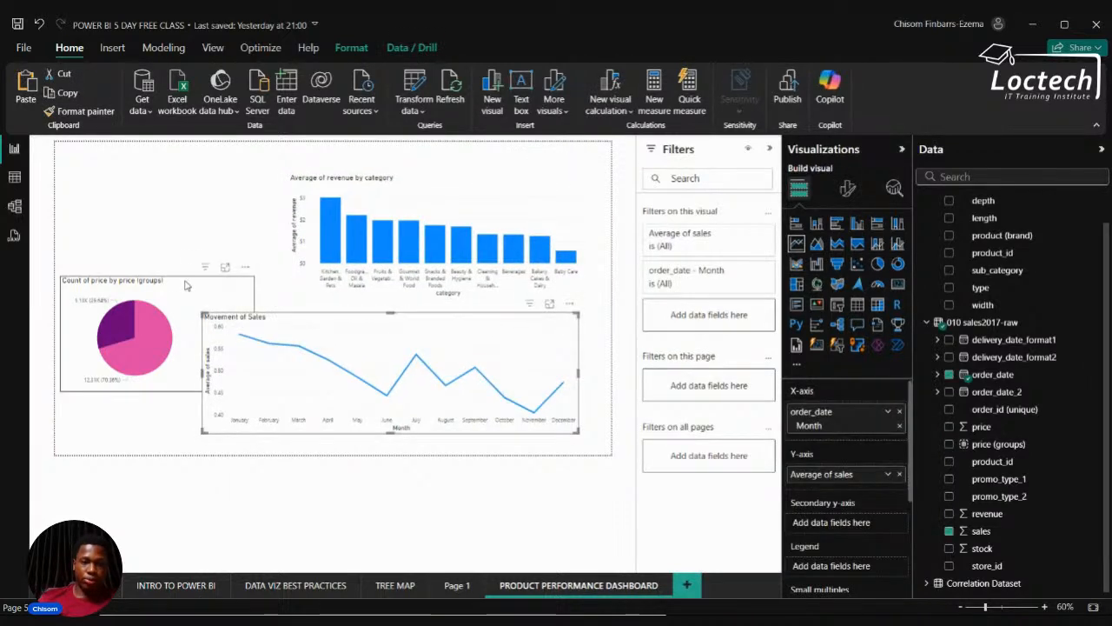
{"action": "left_click_drag", "start_coordinate": [186, 285], "coordinate": [263, 178]}
{"action": "left_click", "coordinate": [274, 374]}
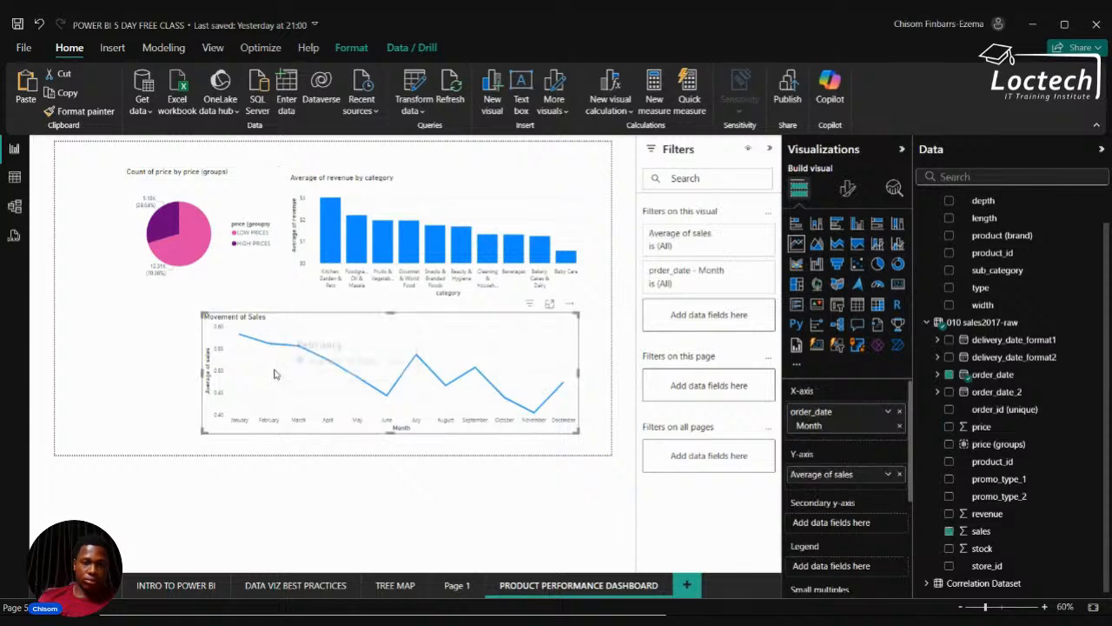
{"action": "left_click_drag", "start_coordinate": [201, 374], "coordinate": [139, 380]}
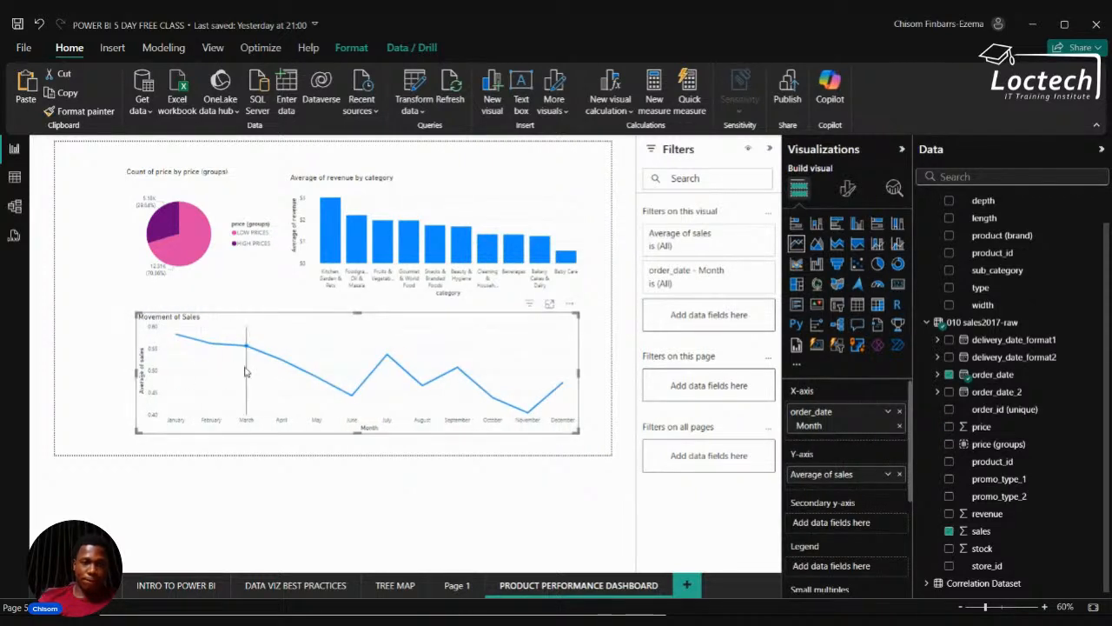
Shift all three charts slightly down and left, aligning the pie chart with the line chart's left edge.
{"action": "left_click_drag", "start_coordinate": [247, 371], "coordinate": [214, 387]}
{"action": "left_click_drag", "start_coordinate": [231, 287], "coordinate": [215, 302]}
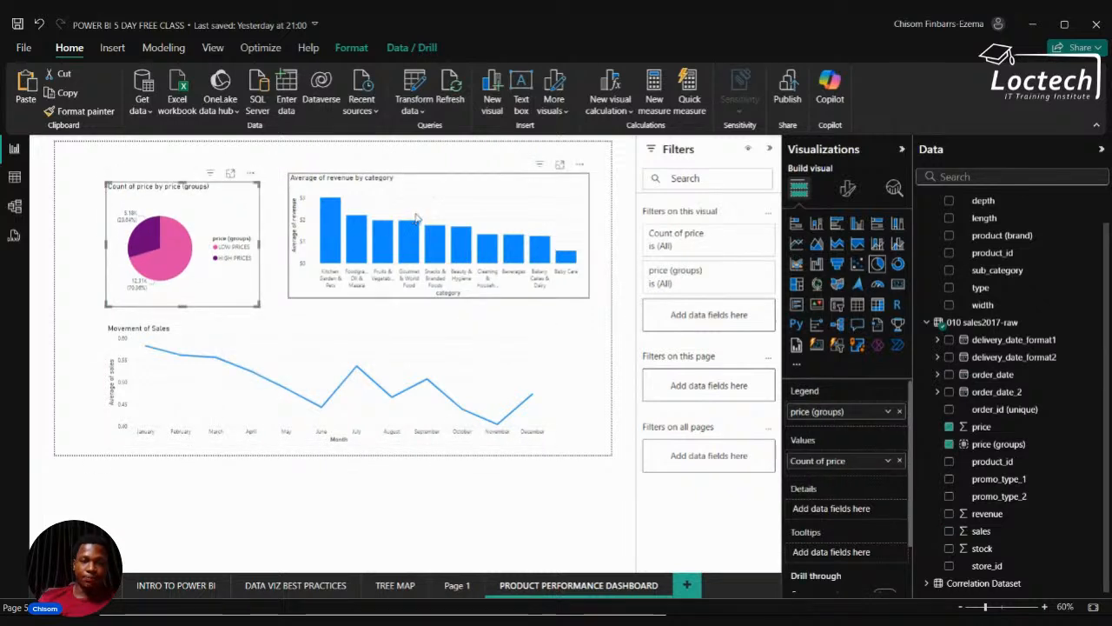
{"action": "left_click_drag", "start_coordinate": [415, 218], "coordinate": [405, 234]}
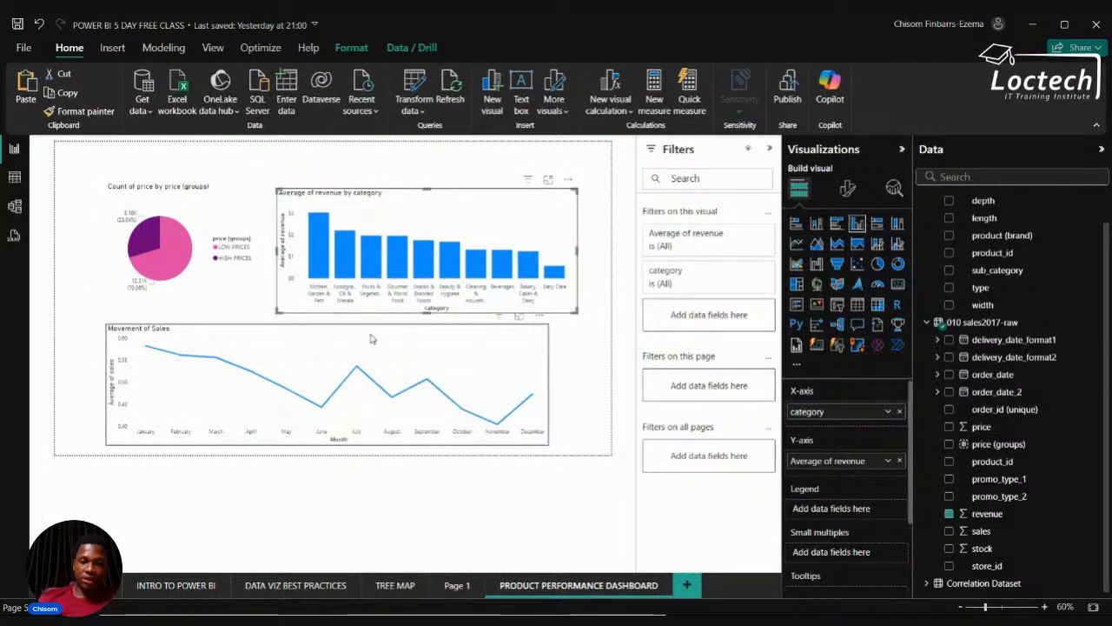
Shift the Movement of Sales line chart slightly down, and the column and pie charts down and left to sit just above it.
{"action": "left_click", "coordinate": [369, 338]}
{"action": "left_click_drag", "start_coordinate": [369, 339], "coordinate": [371, 344]}
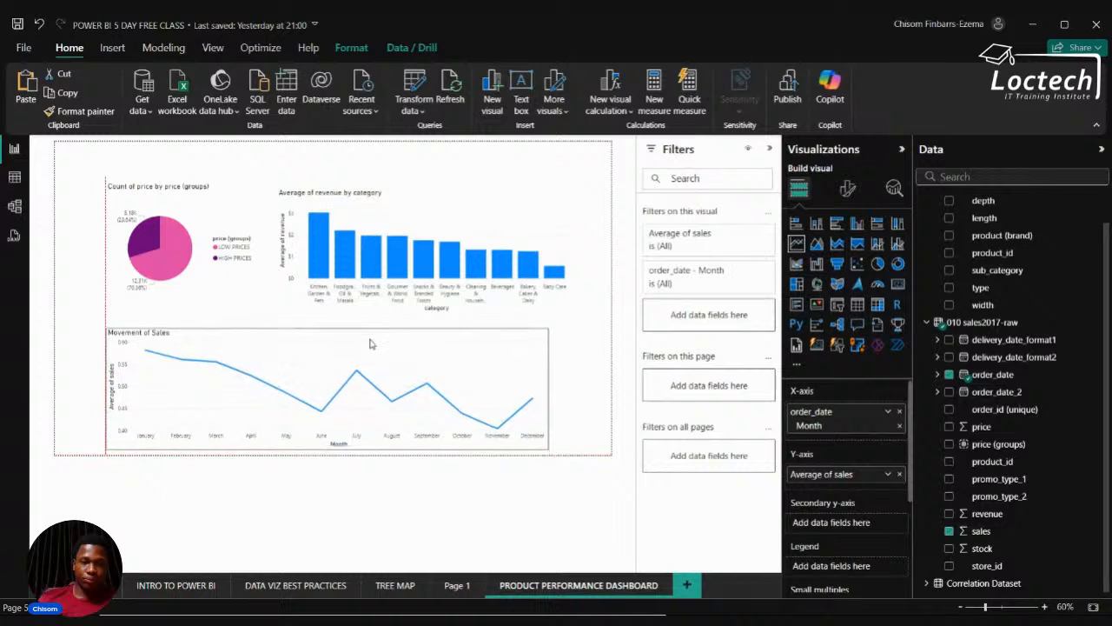
{"action": "left_click_drag", "start_coordinate": [428, 217], "coordinate": [420, 227]}
{"action": "left_click_drag", "start_coordinate": [232, 207], "coordinate": [223, 224]}
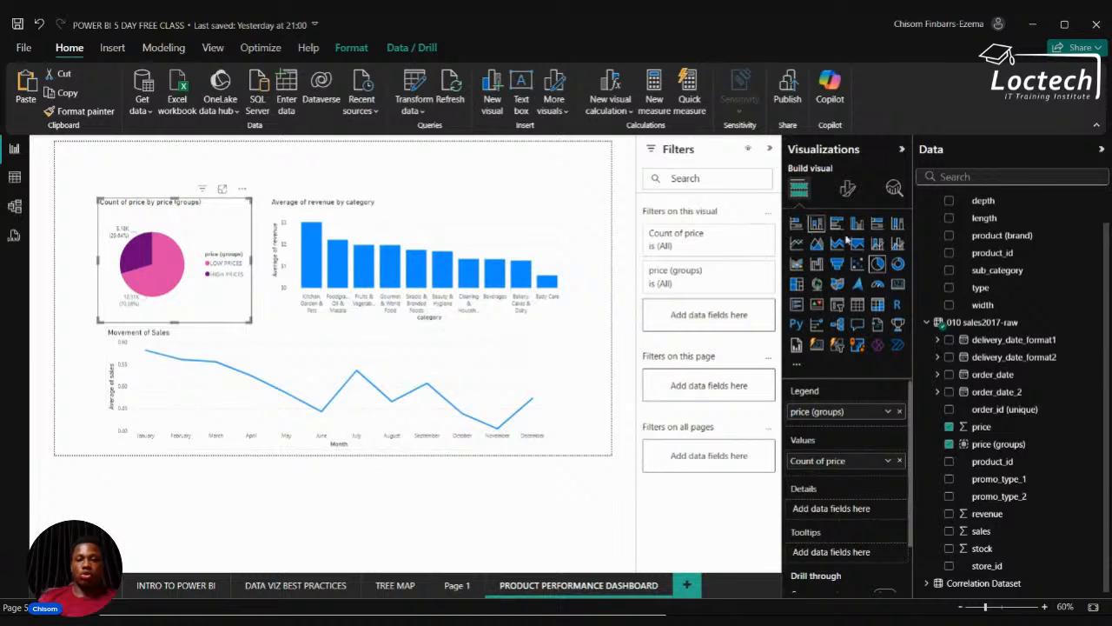
Recolor the pie chart slices, setting LOW PRICES to light blue and HIGH PRICES to dark blue.
{"action": "left_click", "coordinate": [849, 186]}
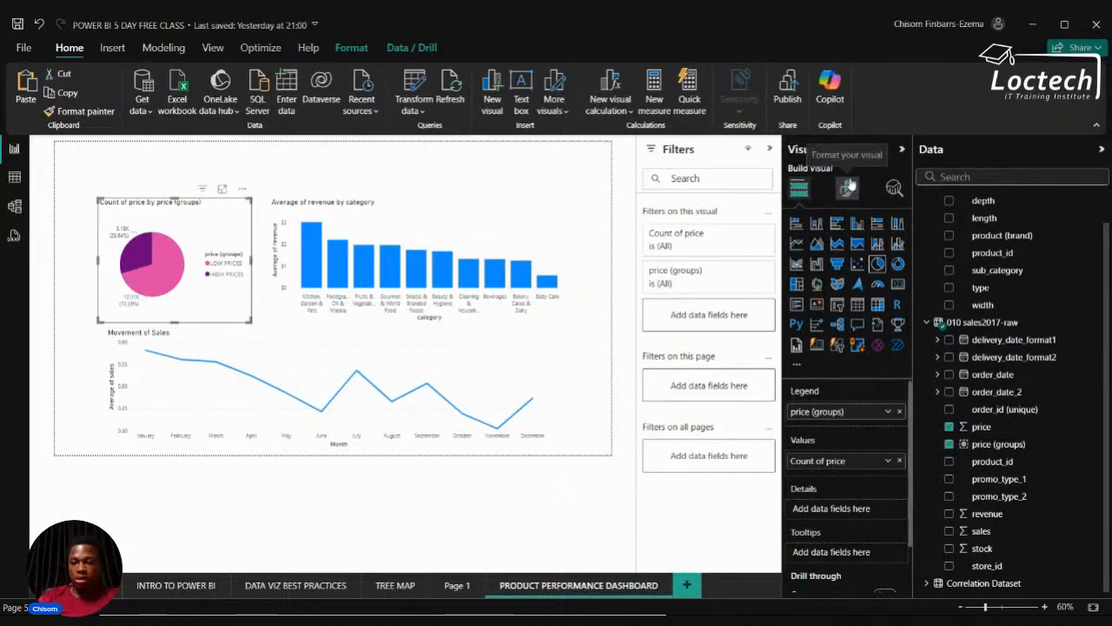
{"action": "left_click", "coordinate": [834, 317]}
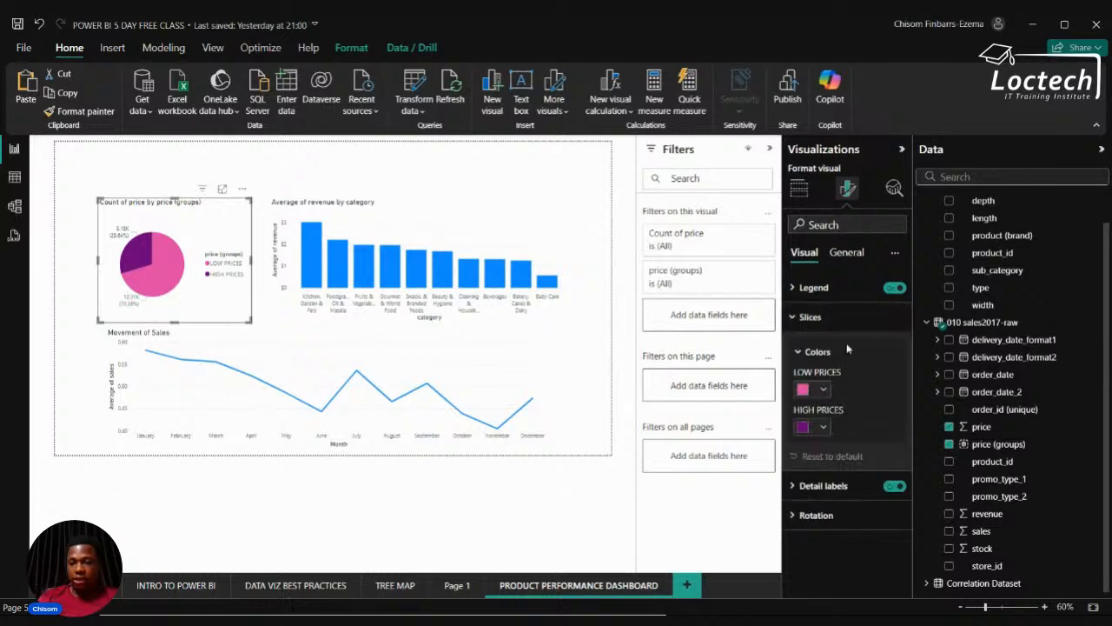
{"action": "left_click", "coordinate": [824, 389]}
{"action": "left_click", "coordinate": [854, 327]}
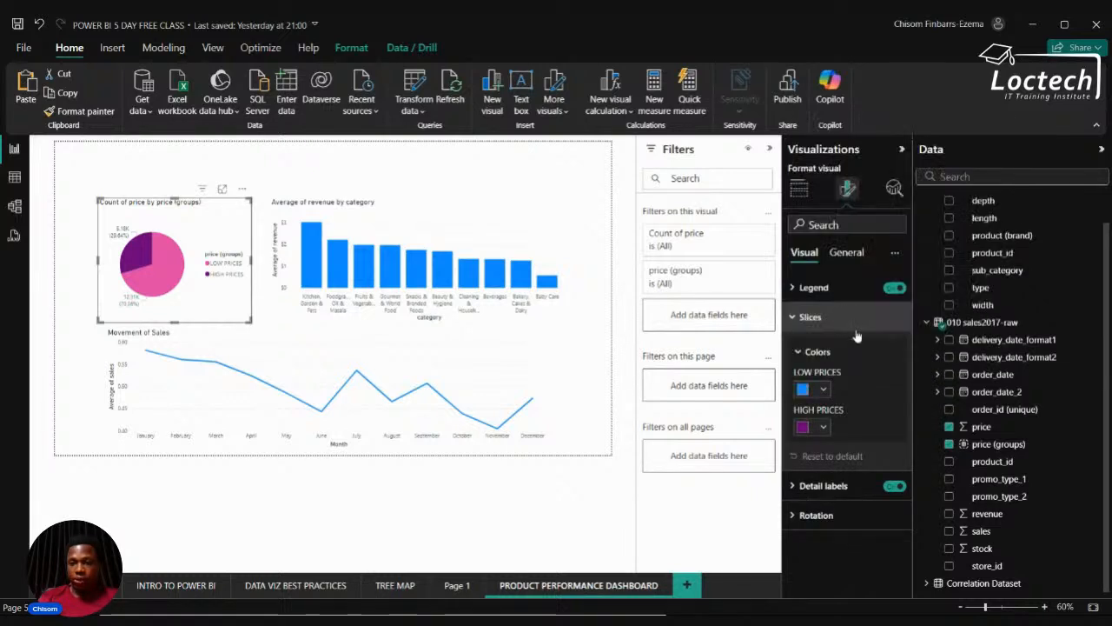
{"action": "left_click", "coordinate": [822, 425]}
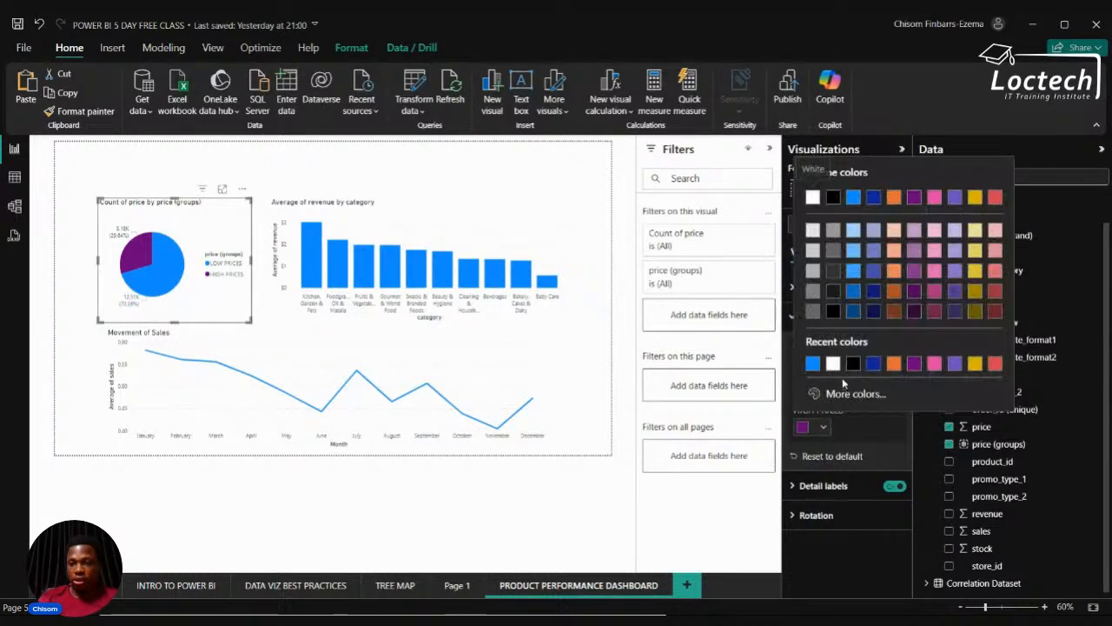
{"action": "left_click", "coordinate": [873, 363]}
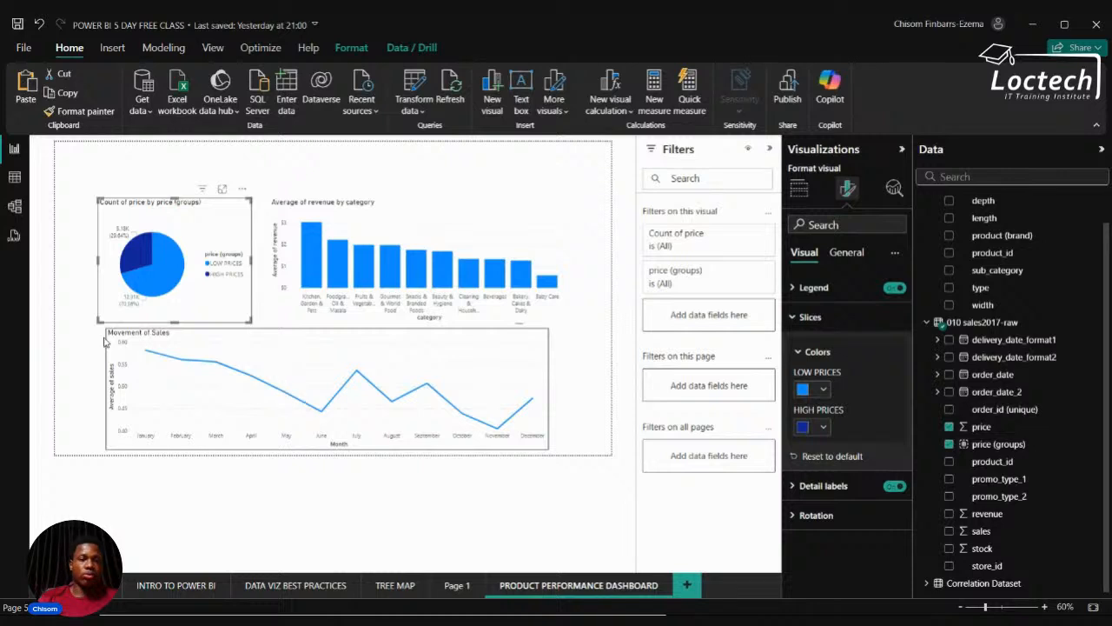
{"action": "left_click", "coordinate": [87, 383]}
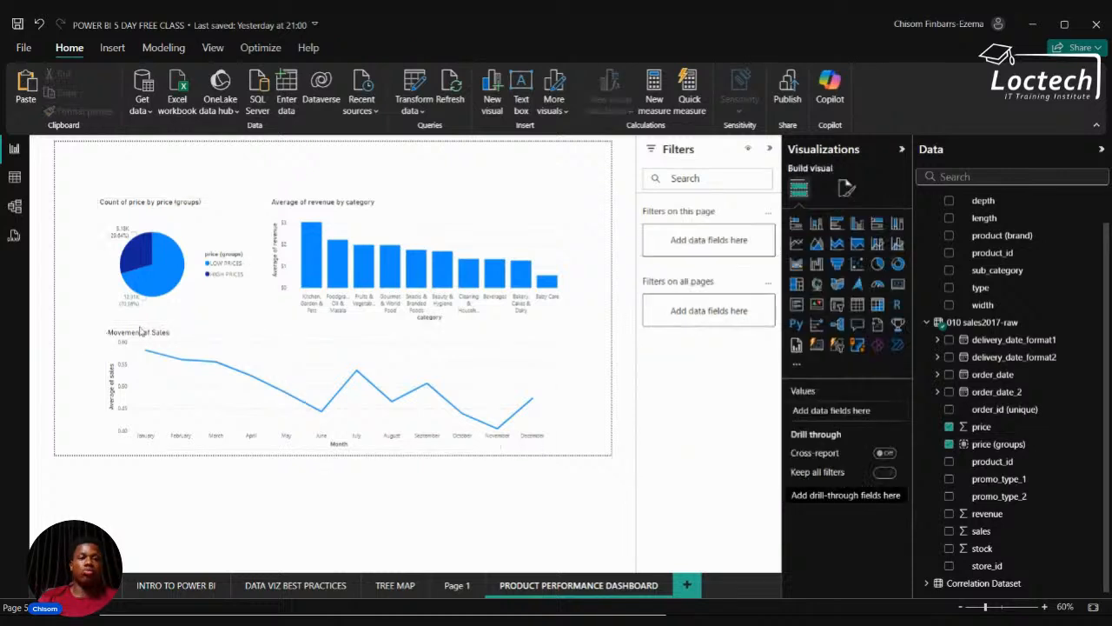
Copy the PRODUCT PERFORMANCE title text box from Page 1 and paste it onto the PRODUCT PERFORMANCE DASHBOARD page.
{"action": "left_click", "coordinate": [448, 586]}
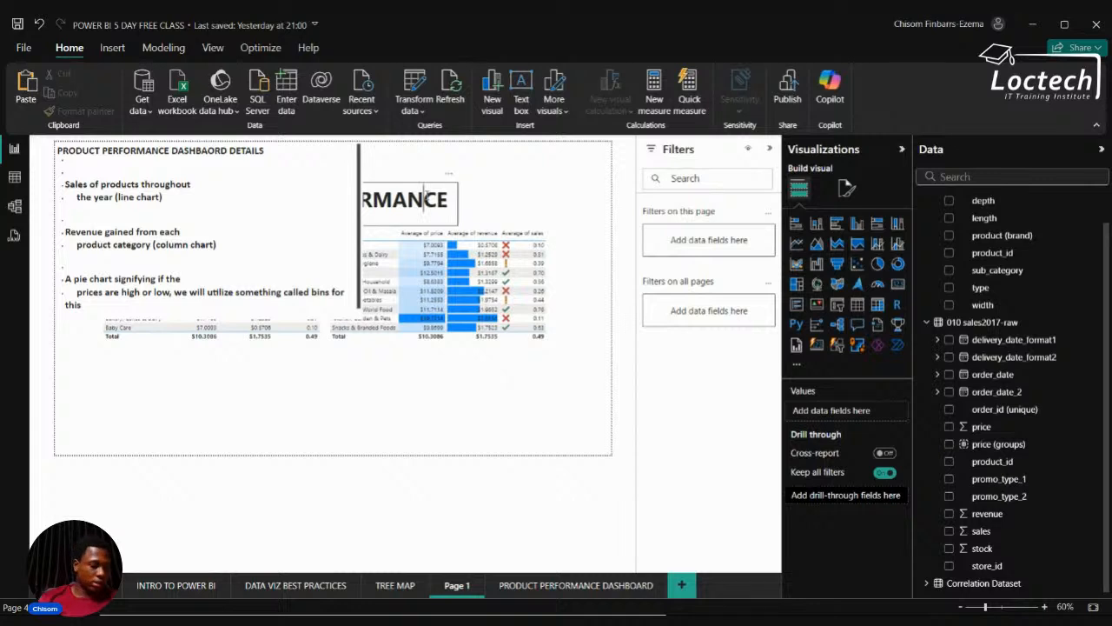
{"action": "left_click", "coordinate": [425, 196]}
{"action": "left_click", "coordinate": [419, 187]}
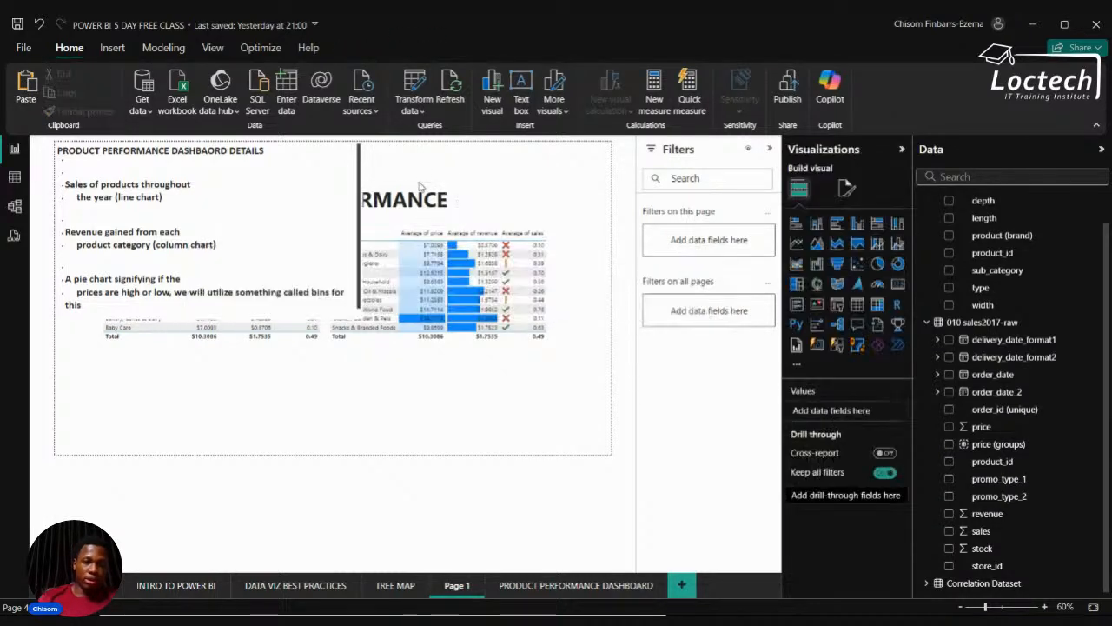
{"action": "left_click", "coordinate": [416, 185]}
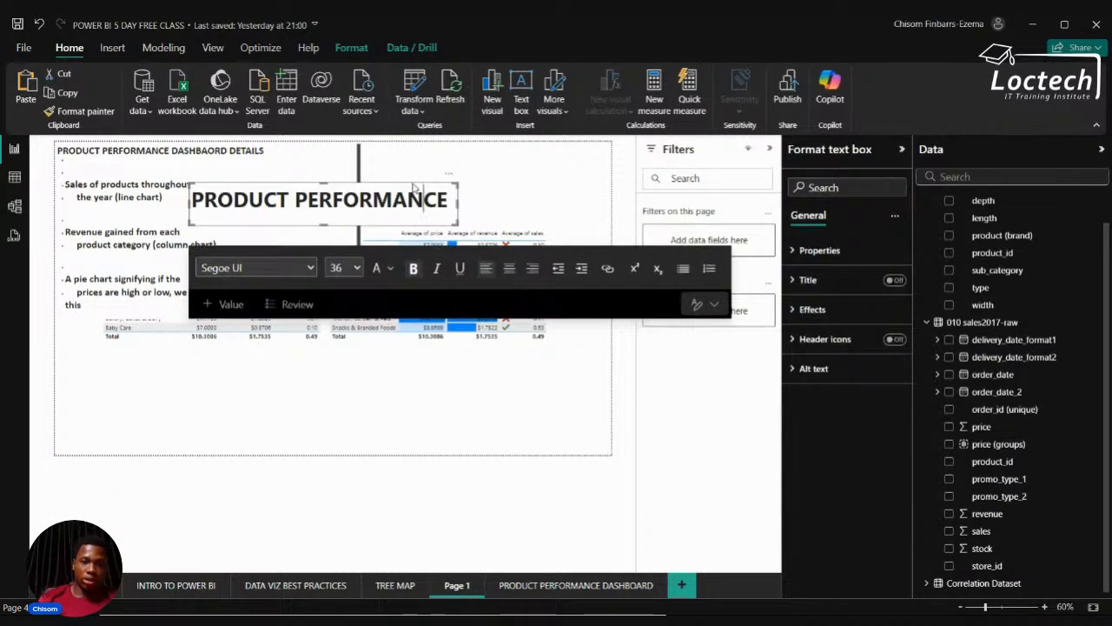
{"action": "left_click", "coordinate": [413, 188]}
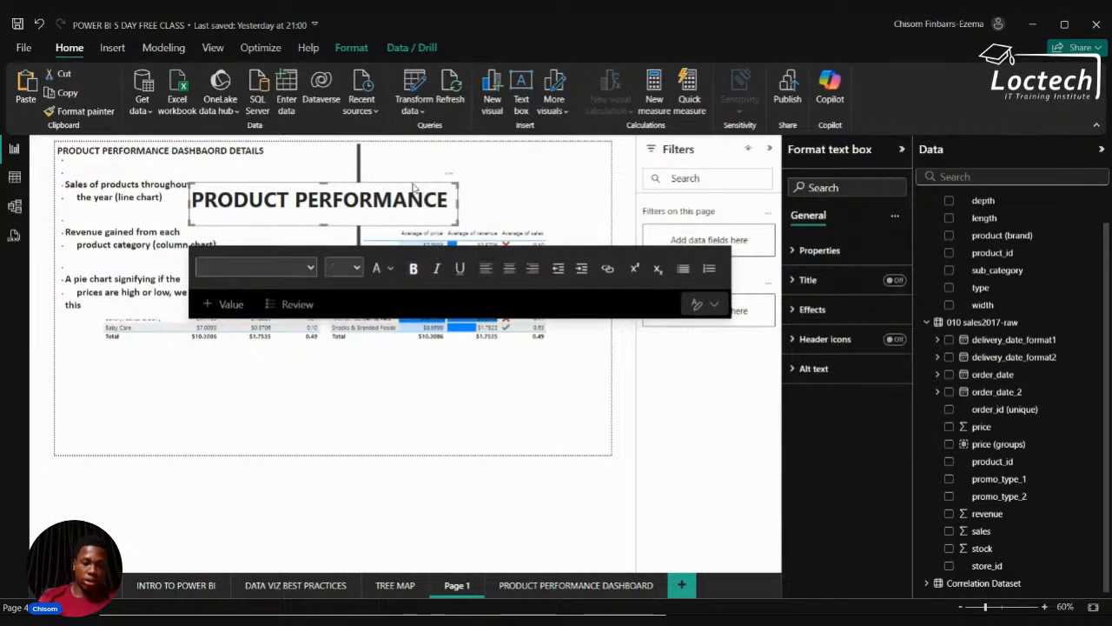
{"action": "left_click", "coordinate": [589, 589]}
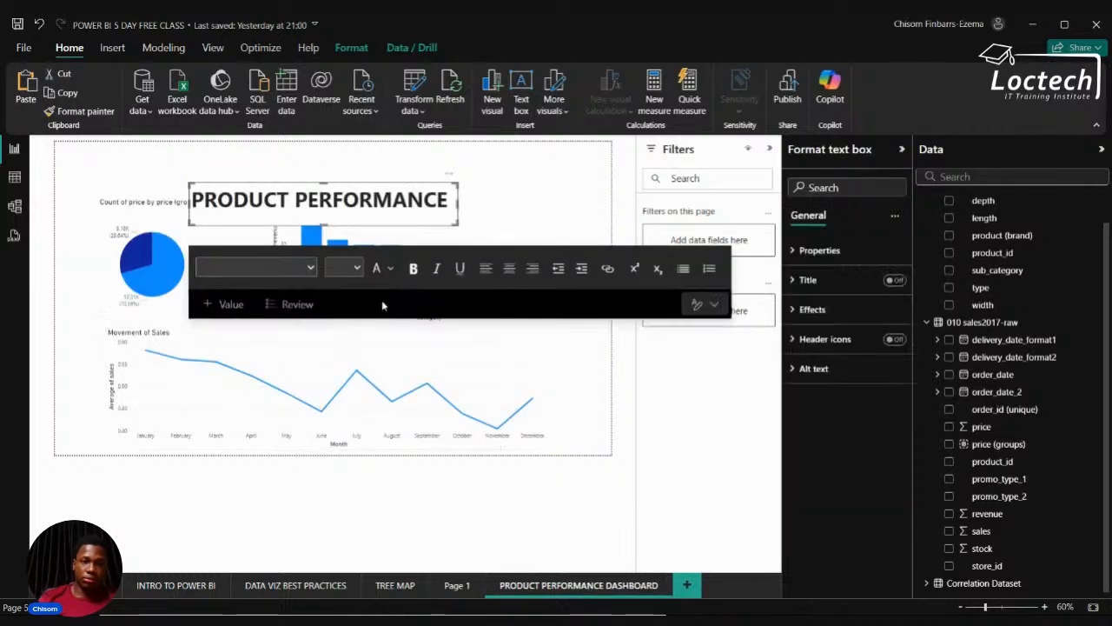
Widen the PRODUCT PERFORMANCE text box and move it to the top of the page, above the pie and column charts.
{"action": "left_click_drag", "start_coordinate": [459, 225], "coordinate": [611, 234]}
{"action": "left_click_drag", "start_coordinate": [536, 199], "coordinate": [406, 156]}
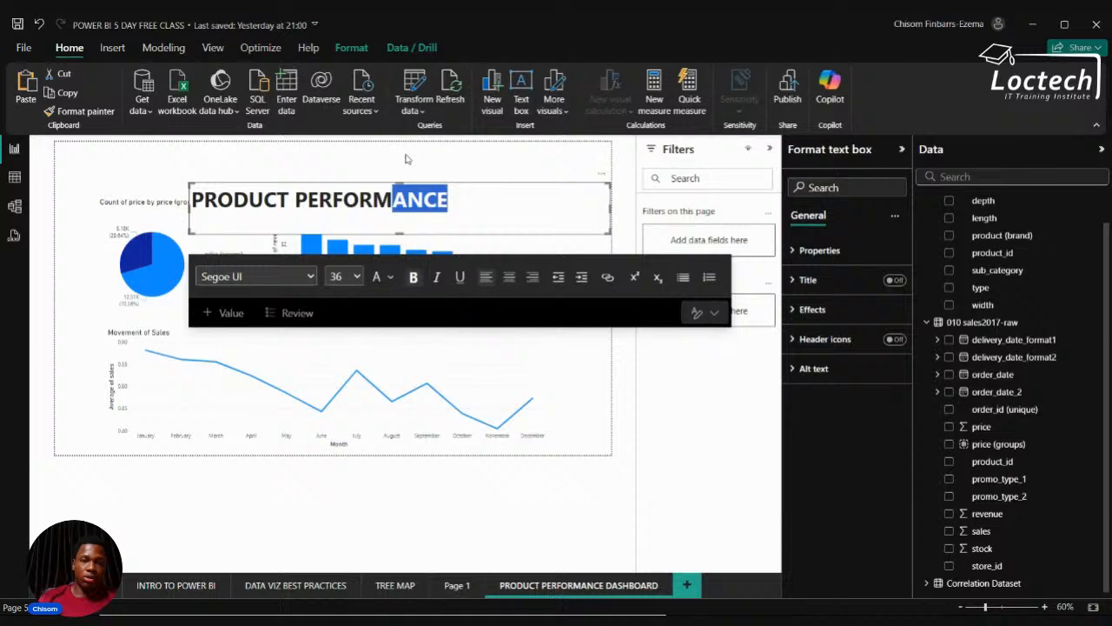
{"action": "left_click", "coordinate": [466, 173]}
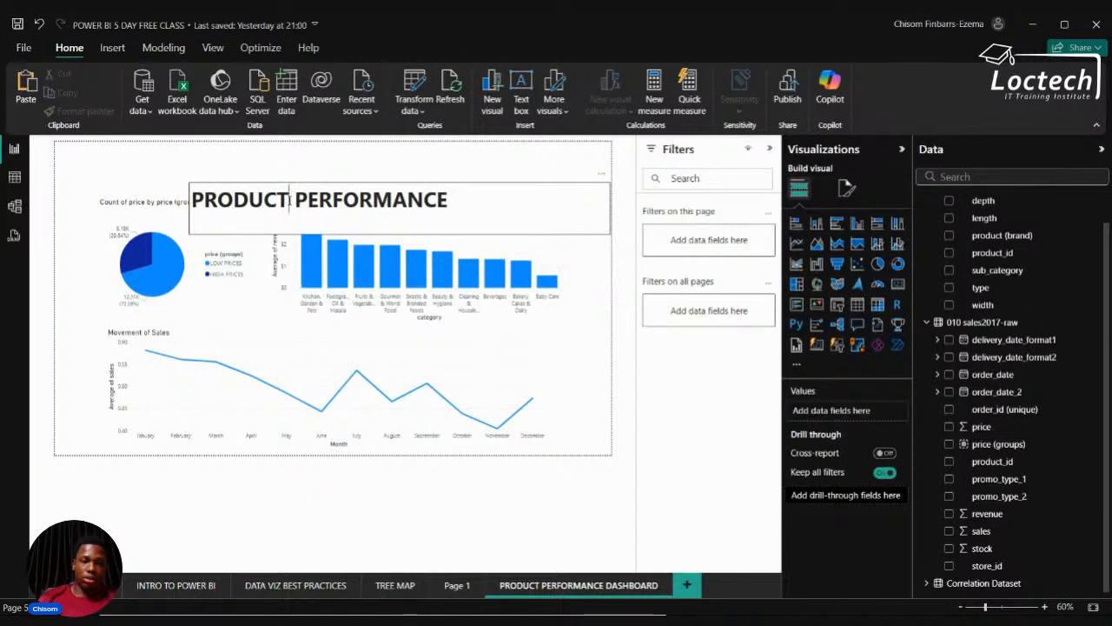
{"action": "left_click", "coordinate": [283, 186]}
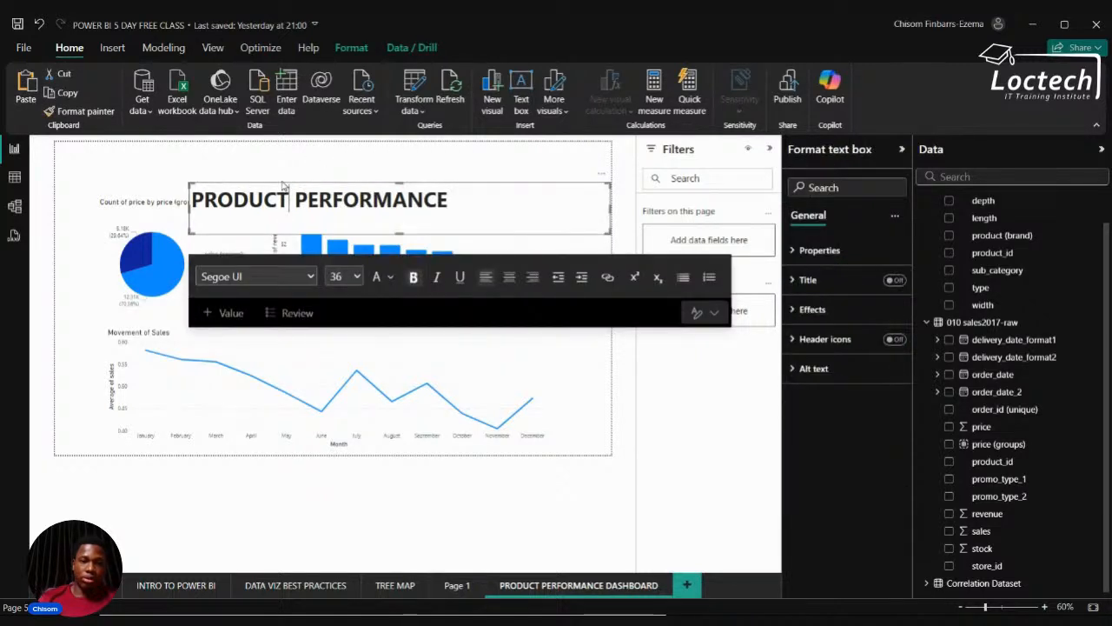
{"action": "left_click_drag", "start_coordinate": [282, 181], "coordinate": [174, 147]}
{"action": "left_click", "coordinate": [235, 199]}
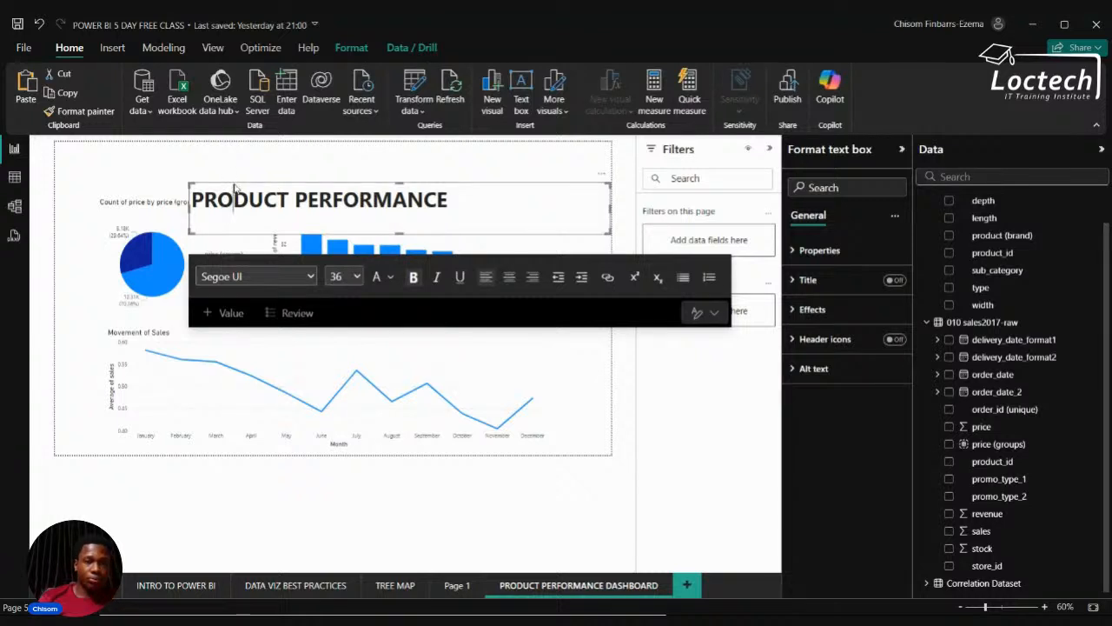
{"action": "left_click_drag", "start_coordinate": [233, 183], "coordinate": [146, 150]}
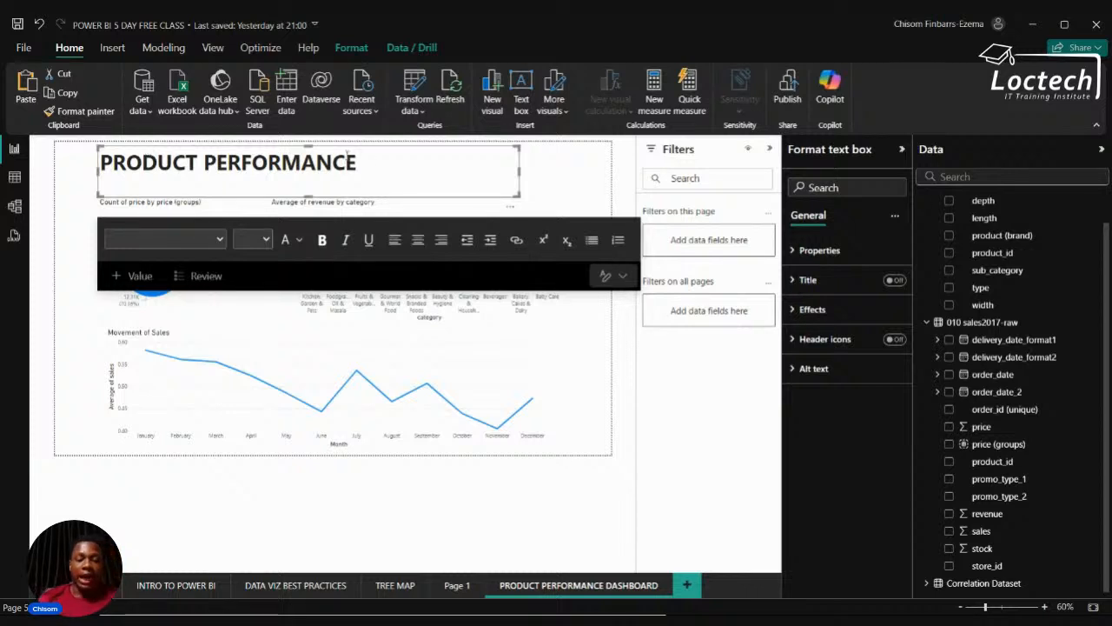
Set the PRODUCT PERFORMANCE title's font size to 44 and center the text in its box.
{"action": "left_click_drag", "start_coordinate": [374, 154], "coordinate": [97, 162]}
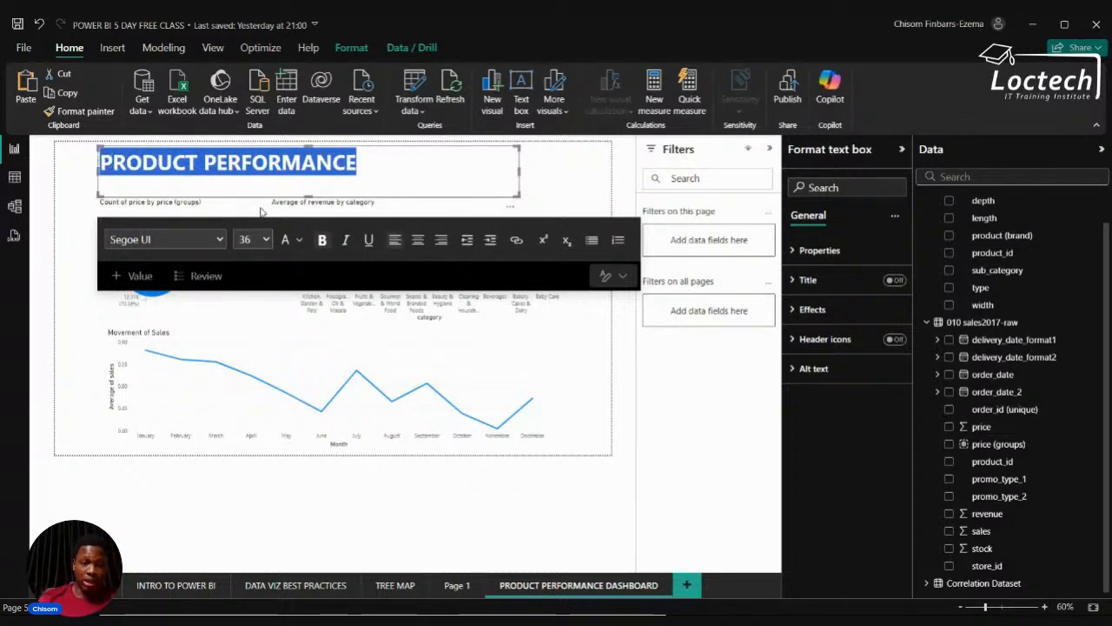
{"action": "left_click", "coordinate": [249, 579]}
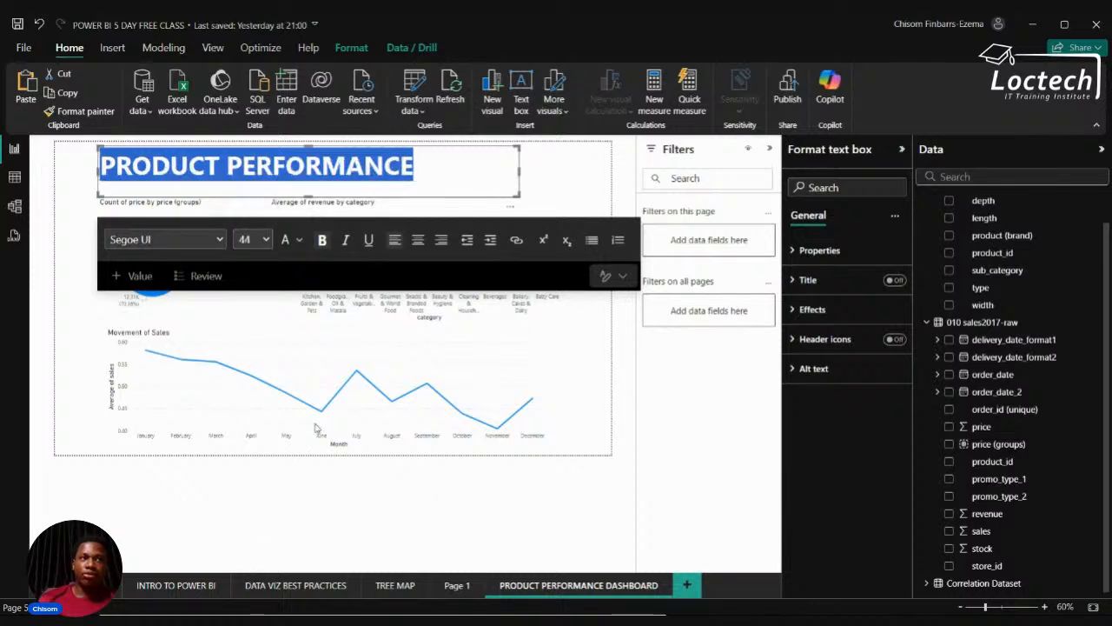
{"action": "left_click", "coordinate": [539, 174]}
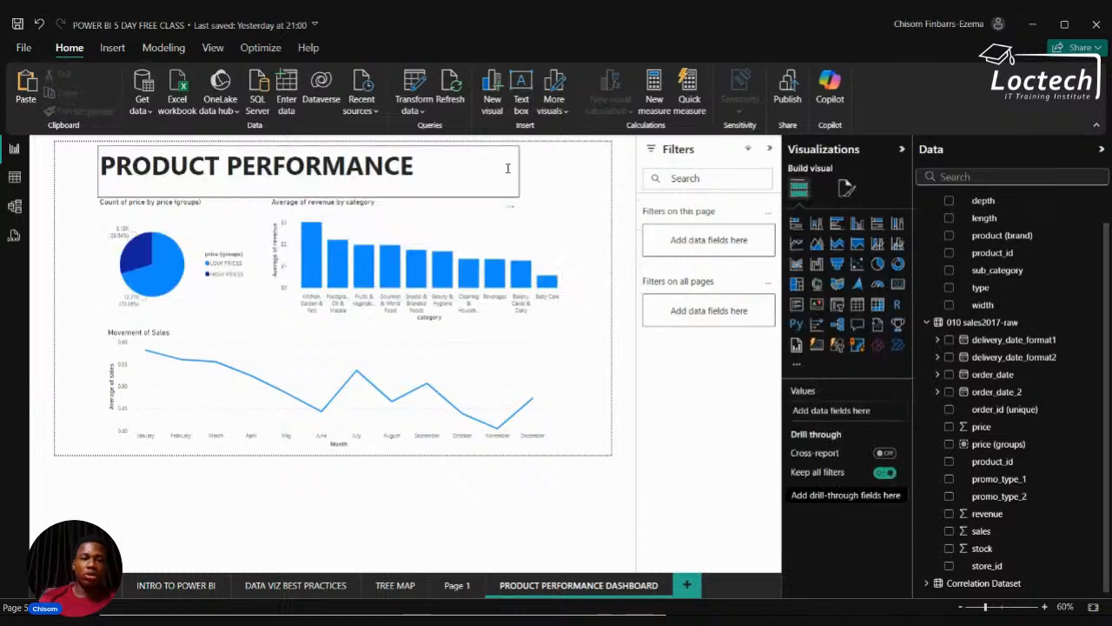
{"action": "left_click", "coordinate": [414, 167]}
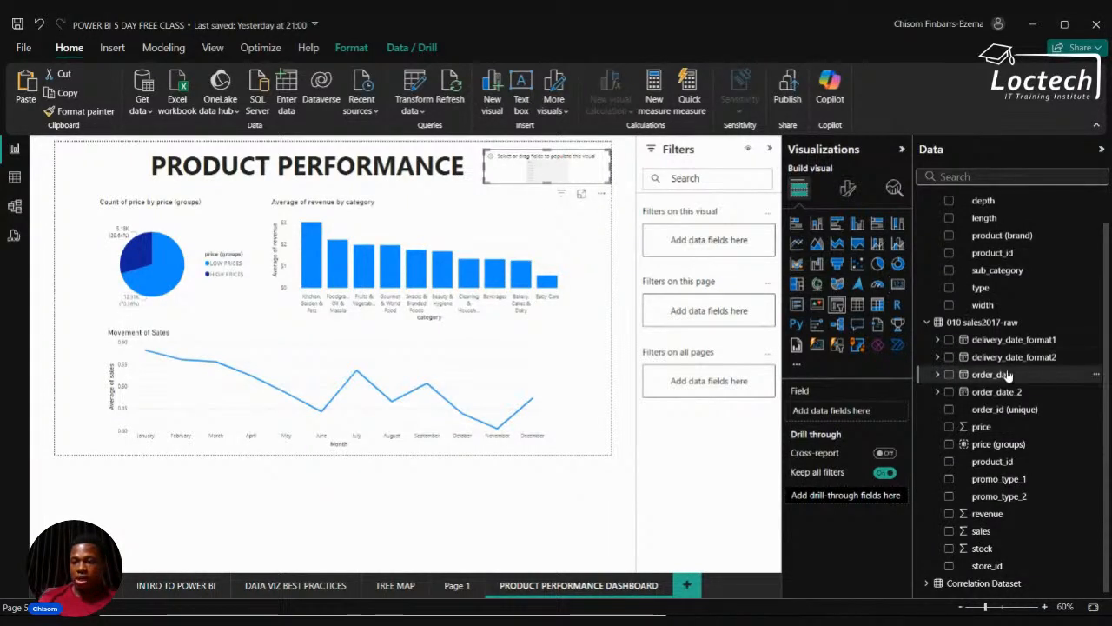
Populate the empty slicer beside the title with Month from the order_date date hierarchy.
{"action": "scroll", "coordinate": [1007, 373], "scroll_direction": "up", "scroll_amount": 1}
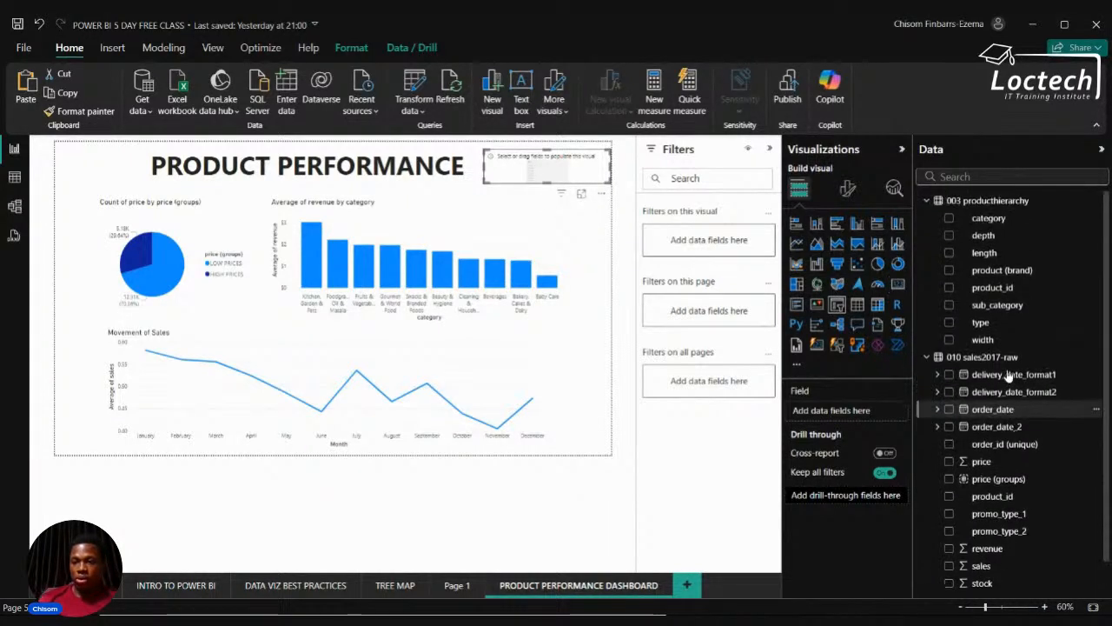
{"action": "left_click", "coordinate": [936, 410]}
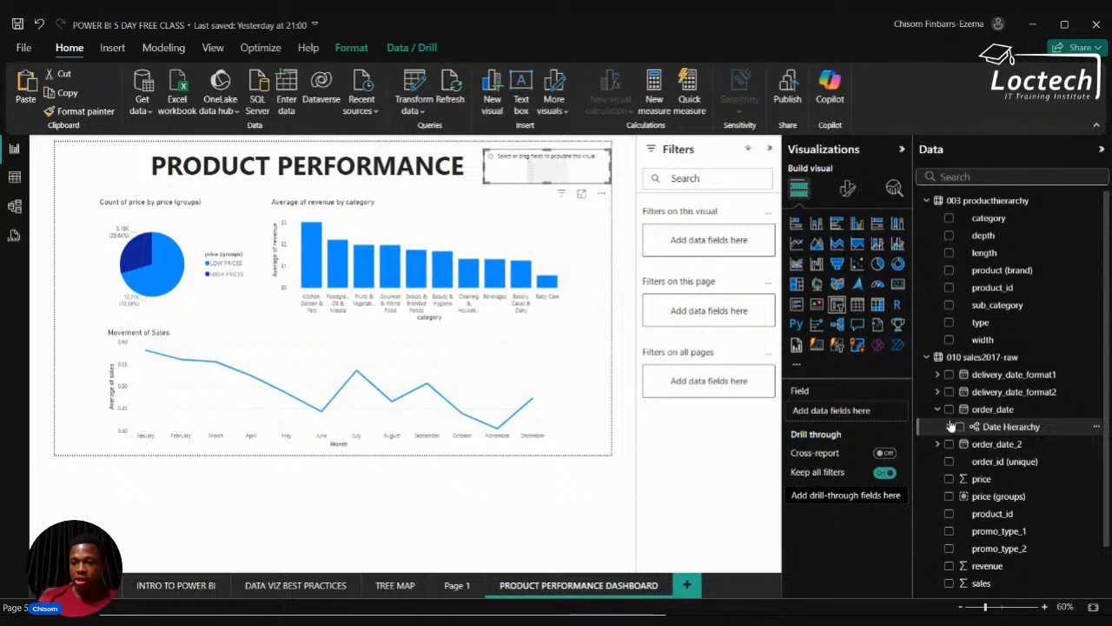
{"action": "left_click", "coordinate": [950, 426]}
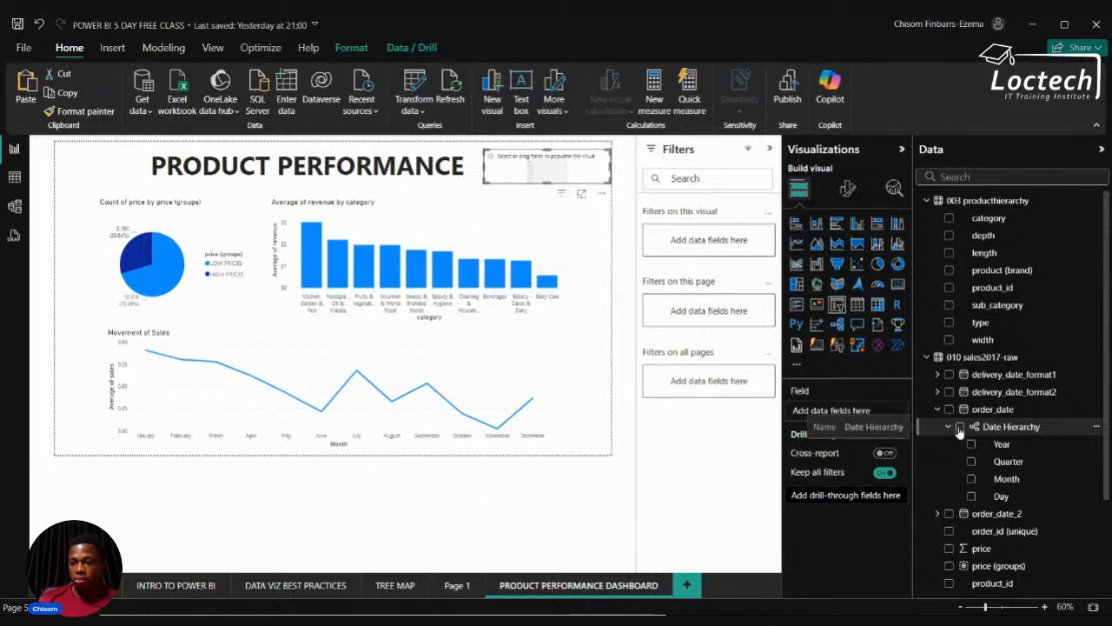
{"action": "left_click", "coordinate": [971, 479]}
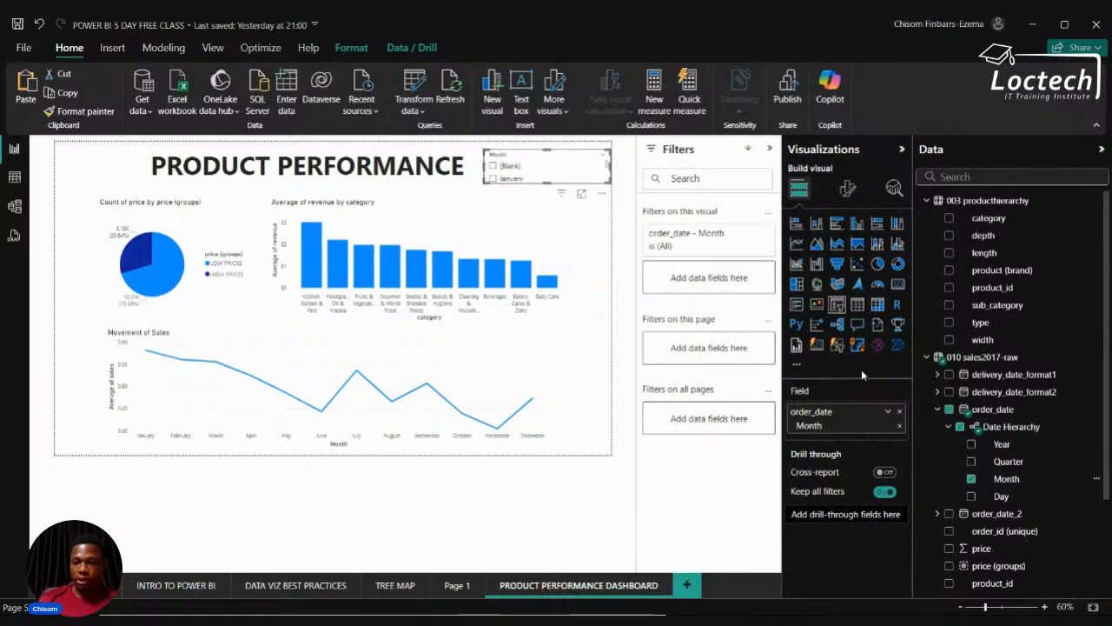
Change the Month slicer's style to Dropdown and nudge the slicer slightly down beside the title.
{"action": "left_click", "coordinate": [847, 188]}
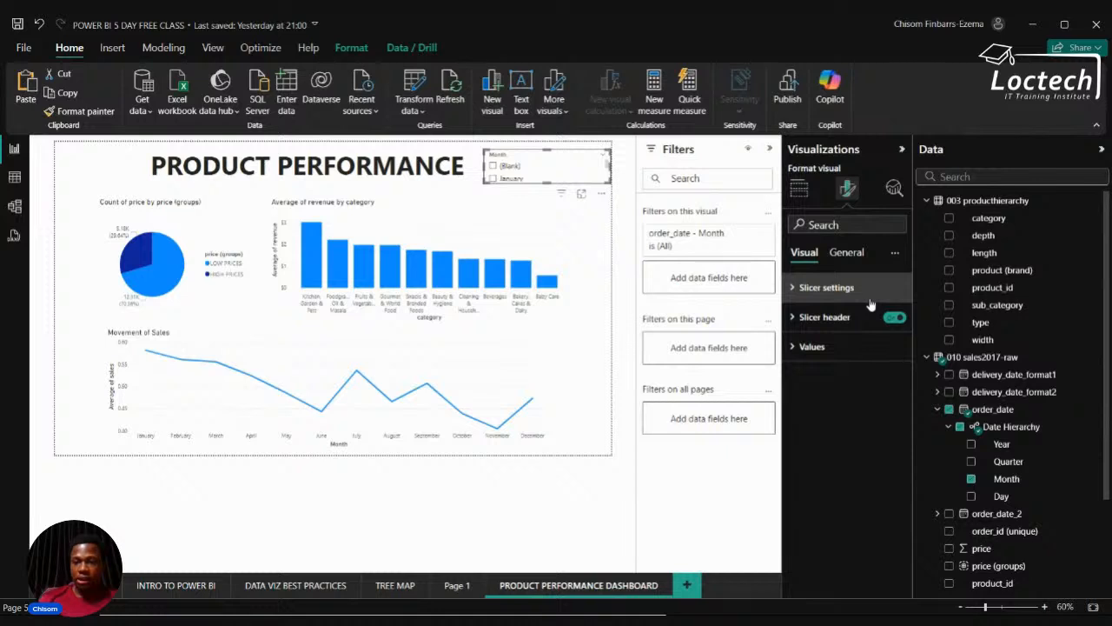
{"action": "left_click", "coordinate": [870, 300]}
{"action": "left_click", "coordinate": [876, 365]}
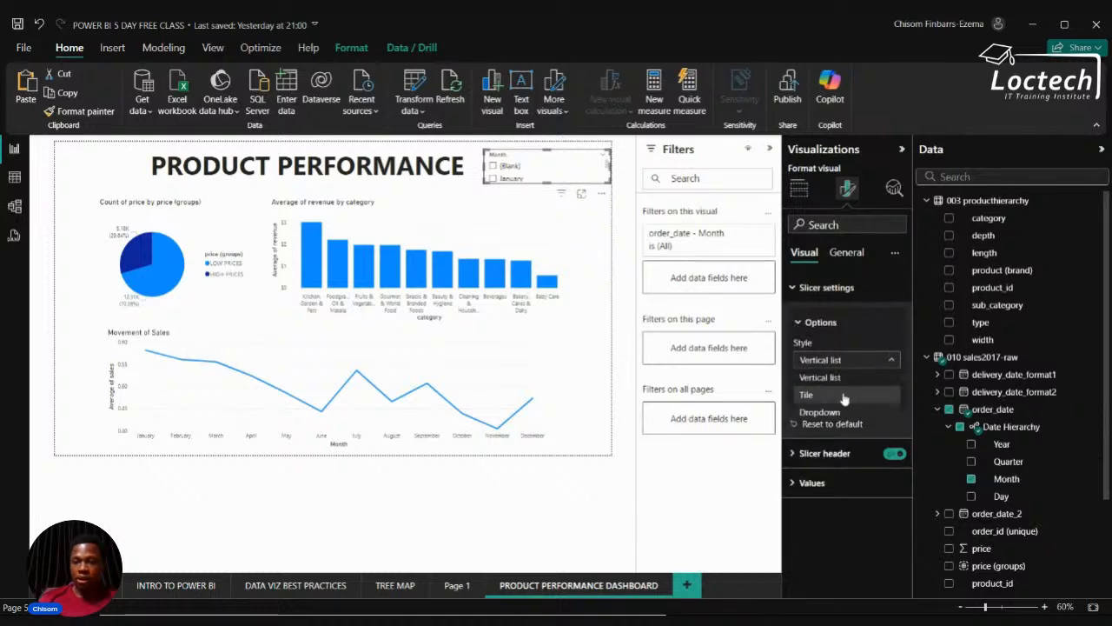
{"action": "left_click", "coordinate": [836, 414]}
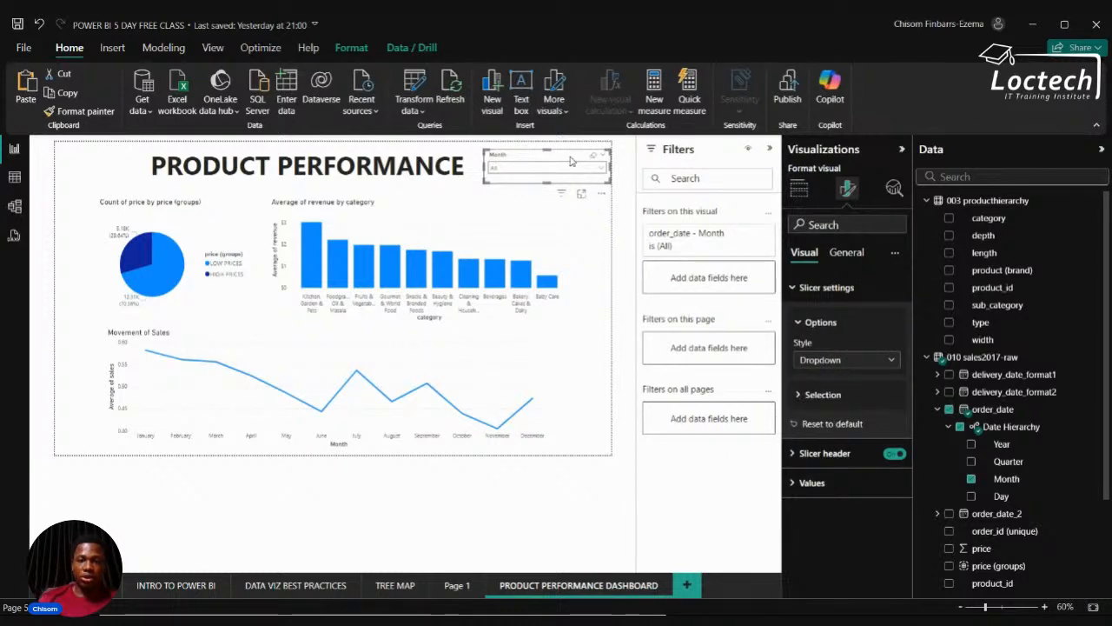
{"action": "left_click", "coordinate": [84, 386]}
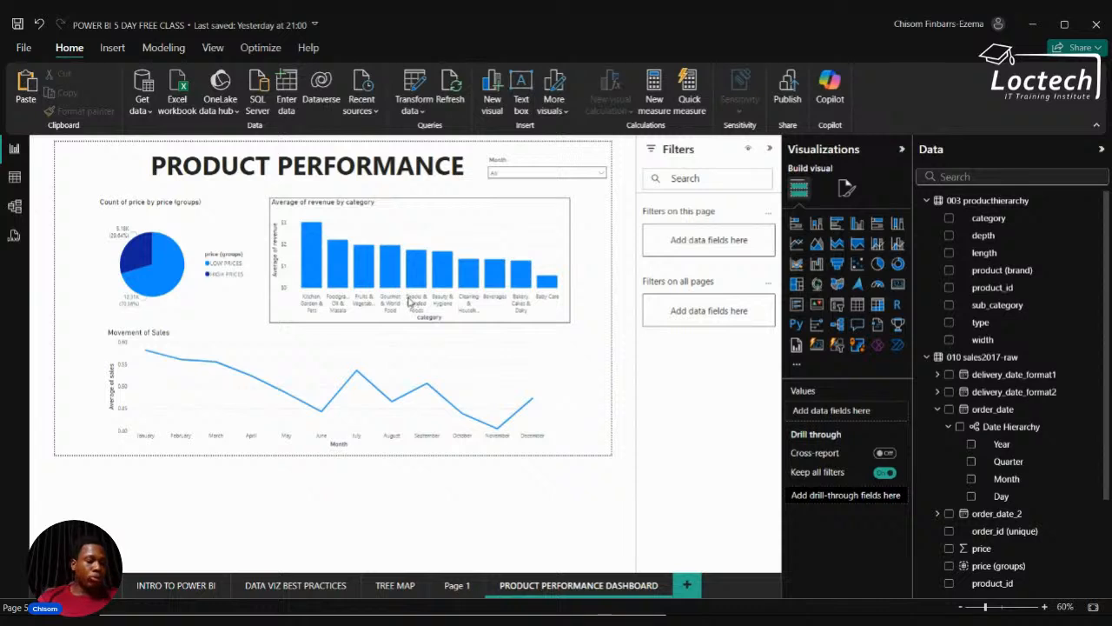
Test the Month slicer by filtering the page to January and clearing that selection again.
{"action": "left_click", "coordinate": [509, 173]}
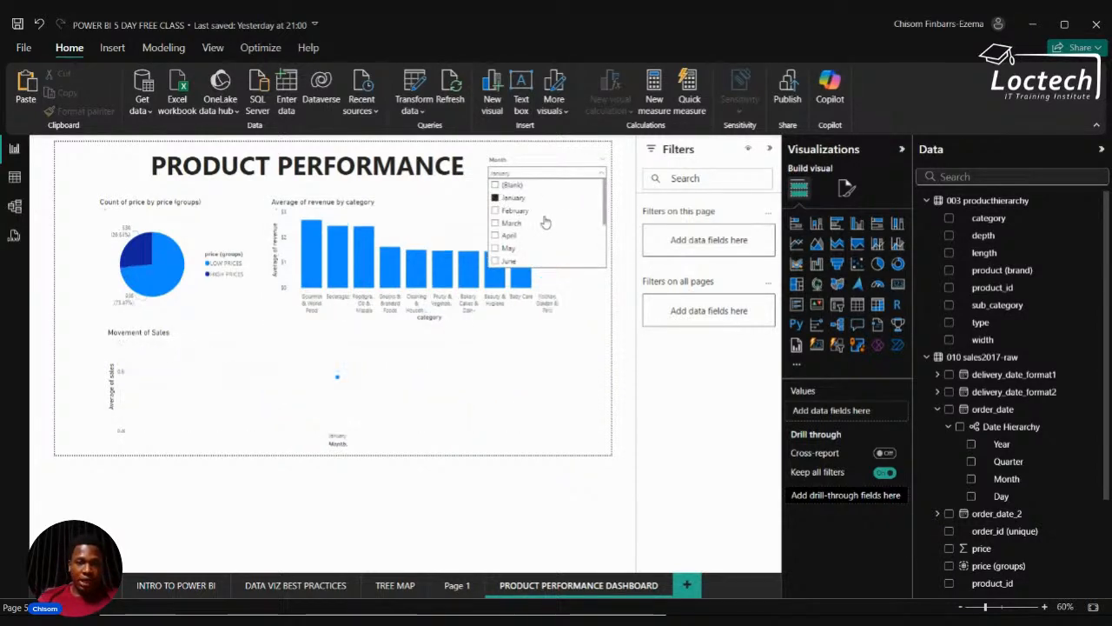
{"action": "left_click", "coordinate": [494, 198]}
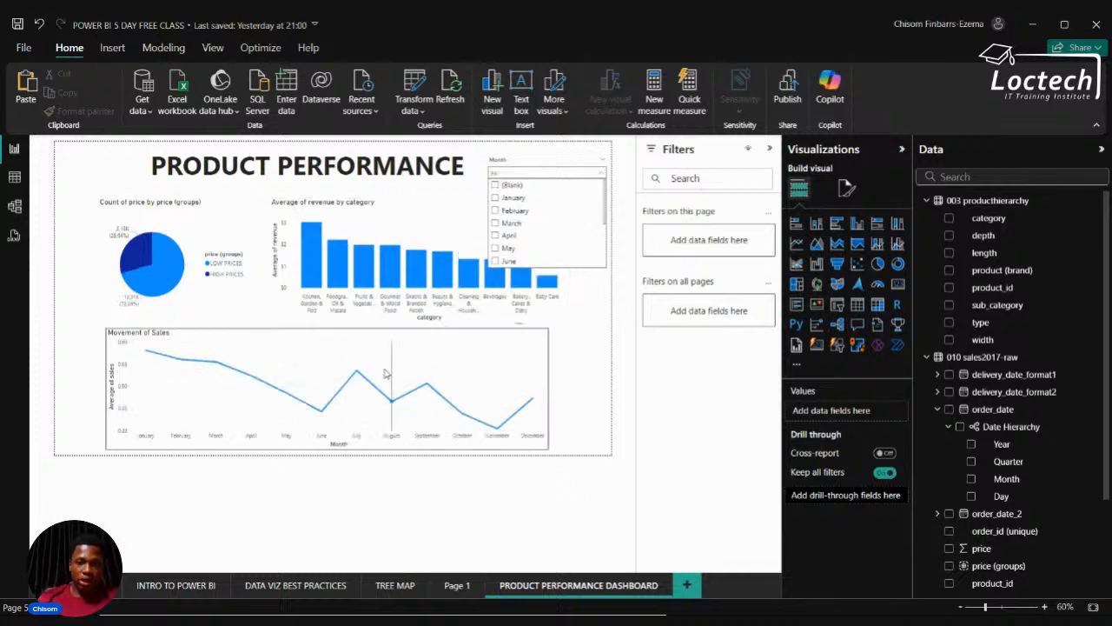
{"action": "left_click", "coordinate": [100, 176]}
Turn on Edit interactions for the Month slicer and deselect the slicer.
{"action": "left_click", "coordinate": [218, 52]}
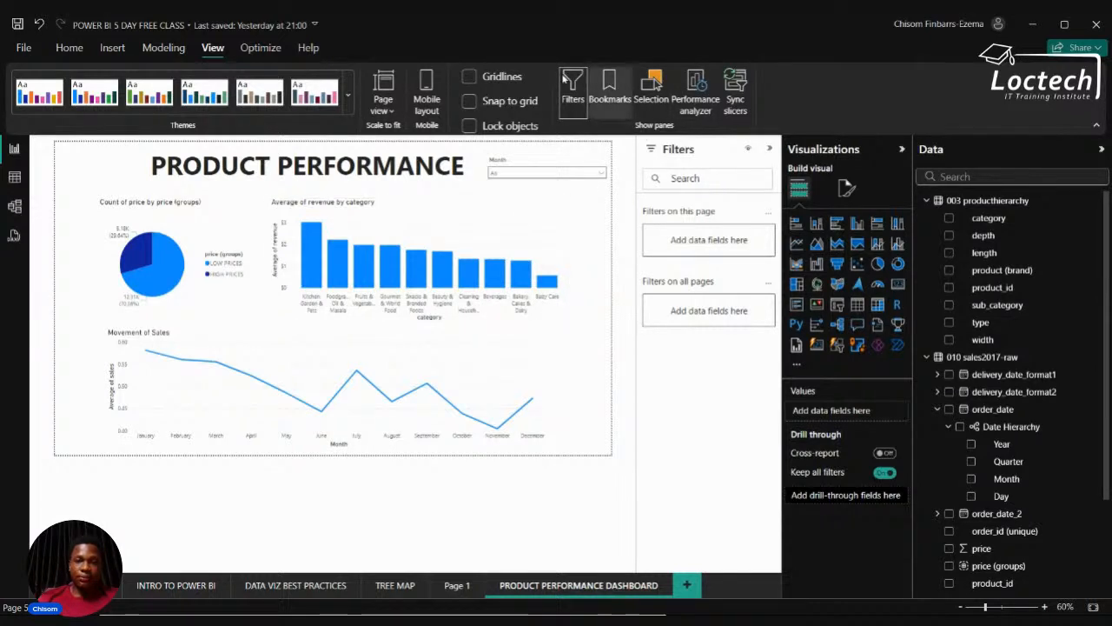
{"action": "left_click", "coordinate": [278, 54]}
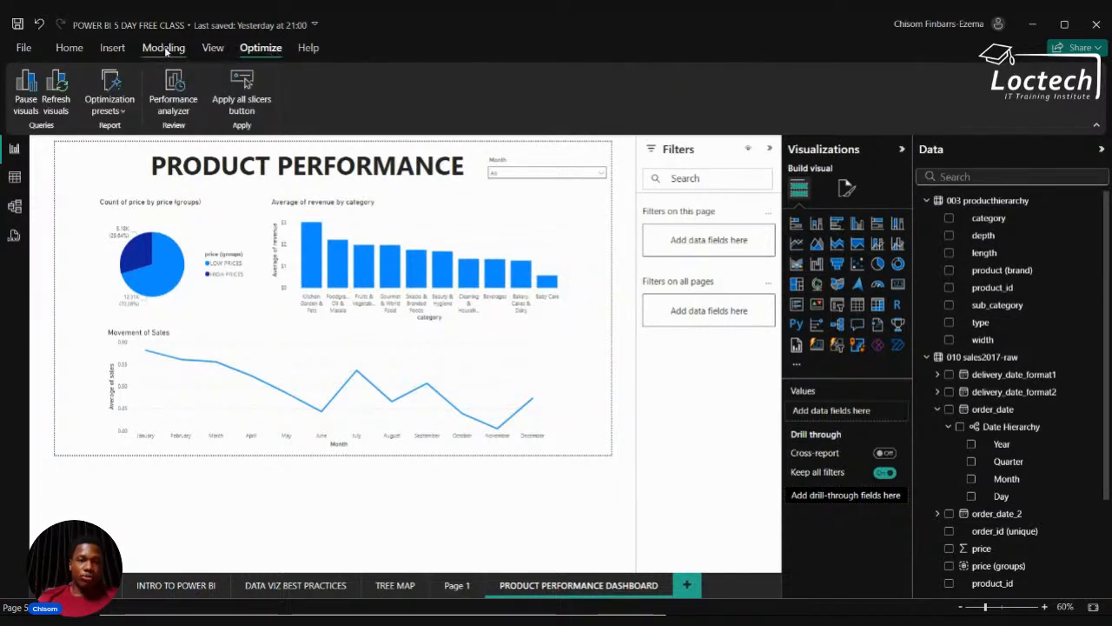
{"action": "left_click", "coordinate": [545, 154]}
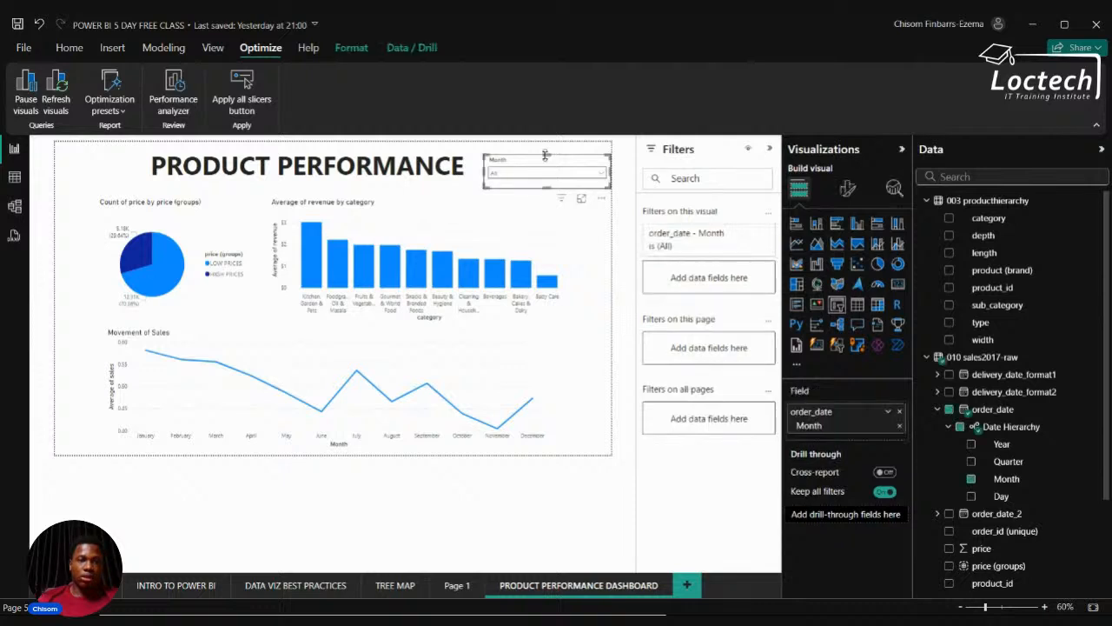
{"action": "left_click", "coordinate": [352, 47]}
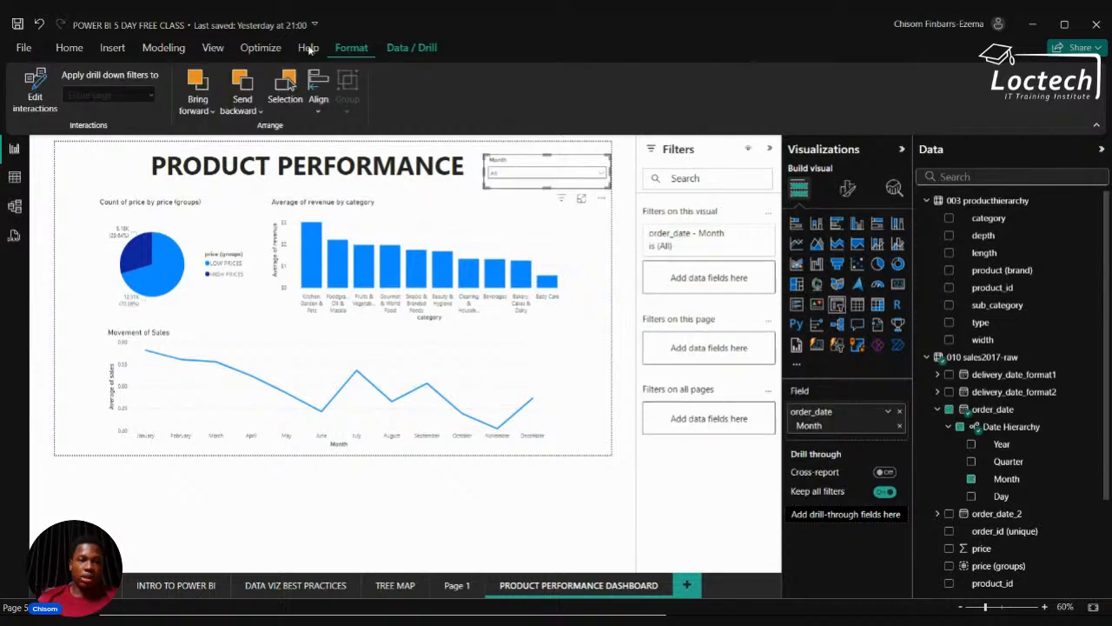
{"action": "left_click", "coordinate": [34, 93]}
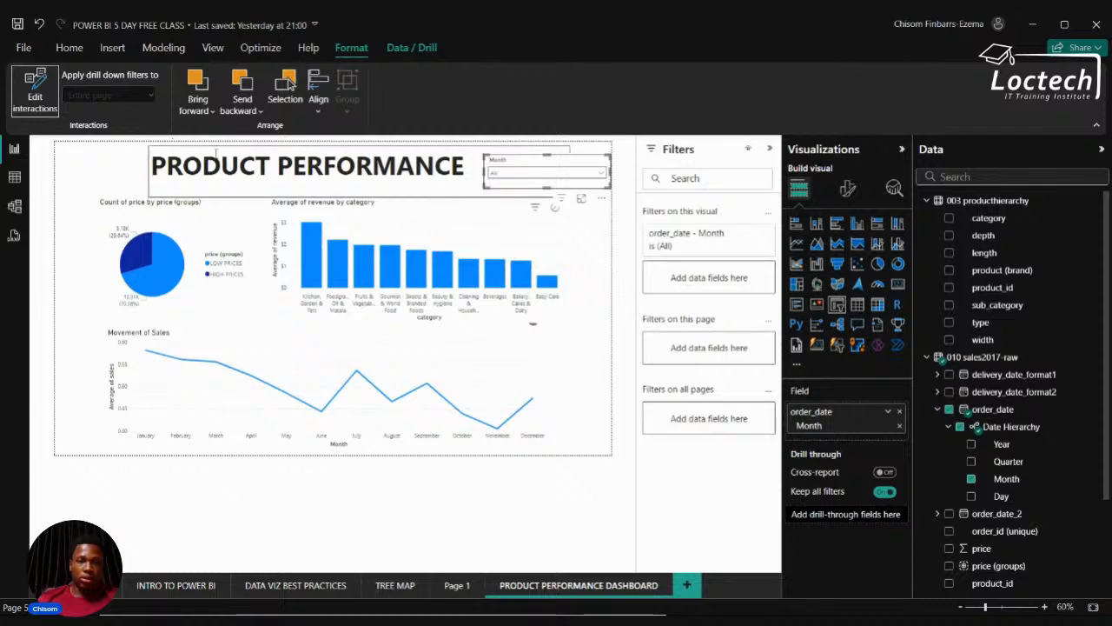
{"action": "left_click", "coordinate": [79, 157]}
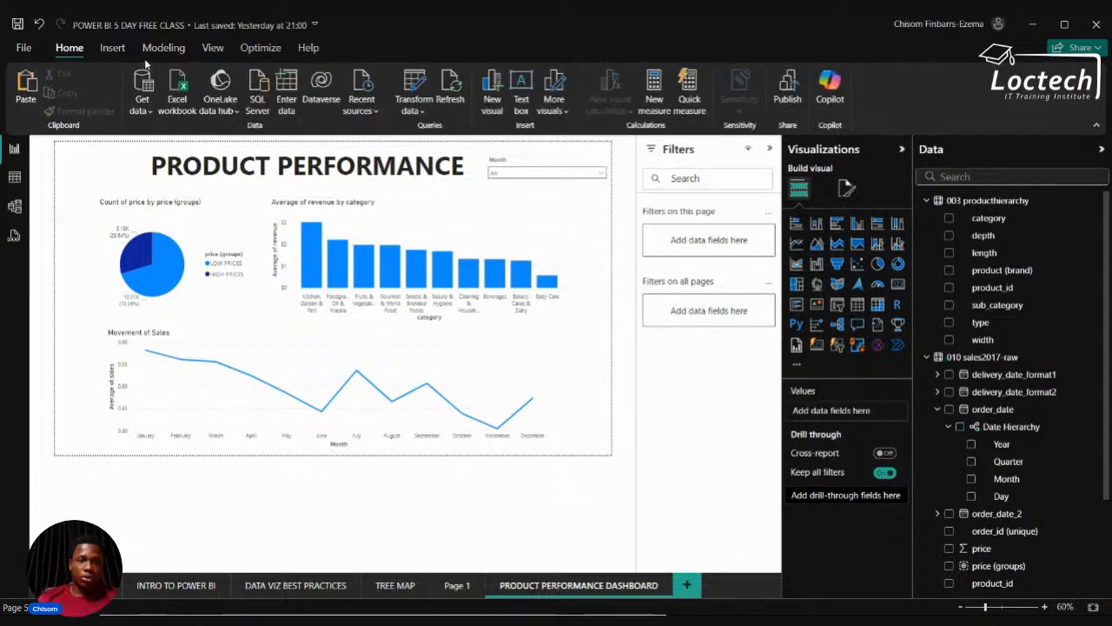
Test cross-highlighting from the revenue column chart with the Kitchen, Garden & Pets and Gourmet & World Food columns, clearing each selection again.
{"action": "left_click", "coordinate": [600, 175]}
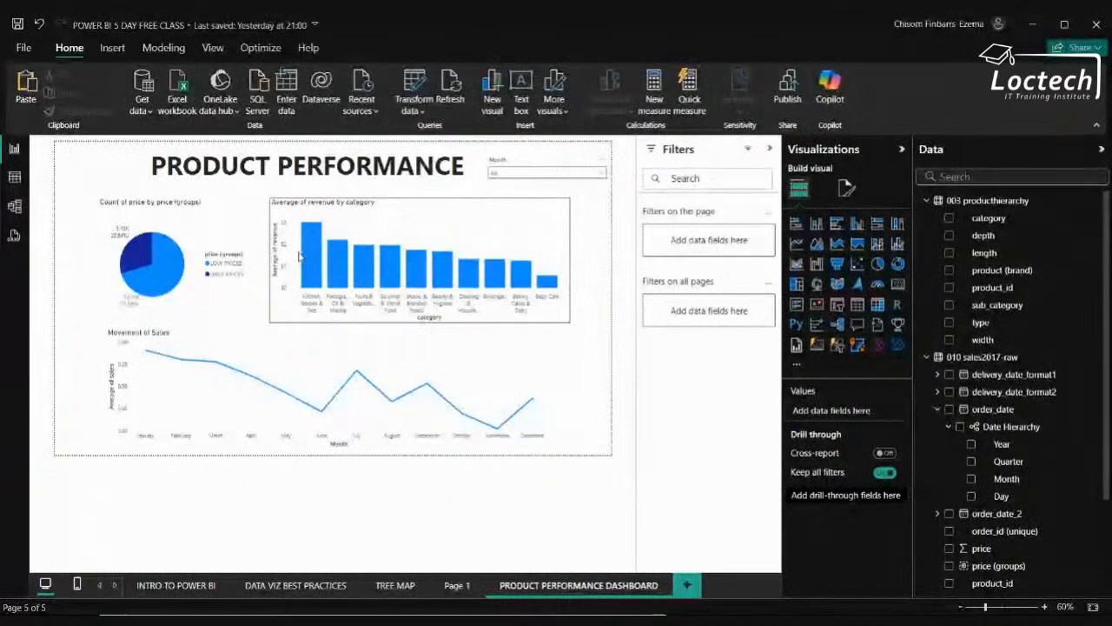
{"action": "left_click", "coordinate": [310, 254]}
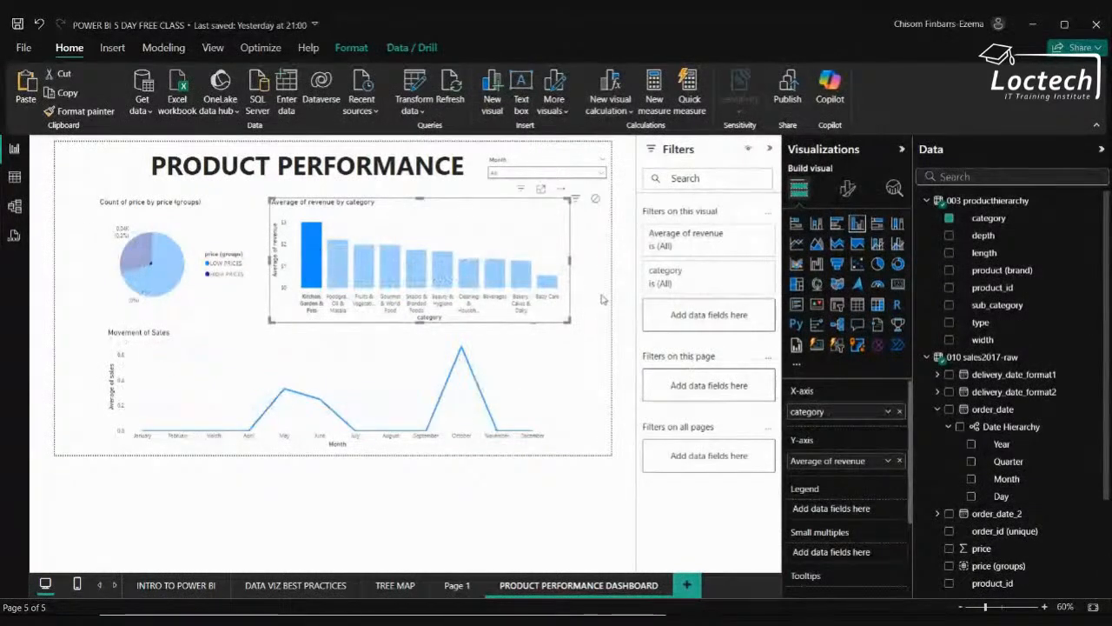
{"action": "left_click", "coordinate": [311, 256]}
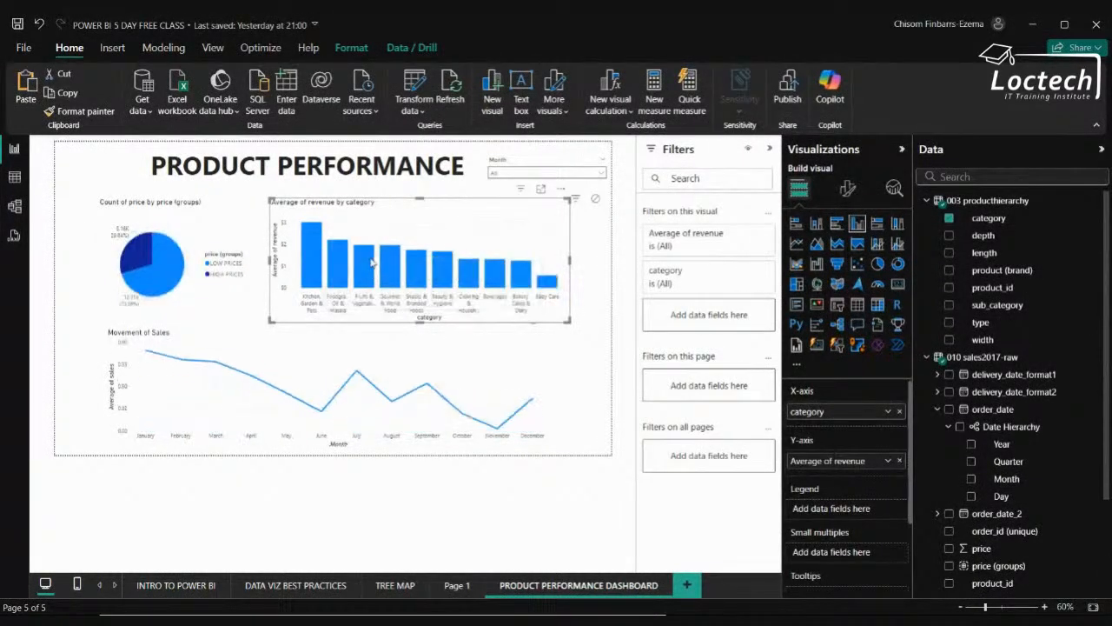
{"action": "left_click", "coordinate": [386, 260]}
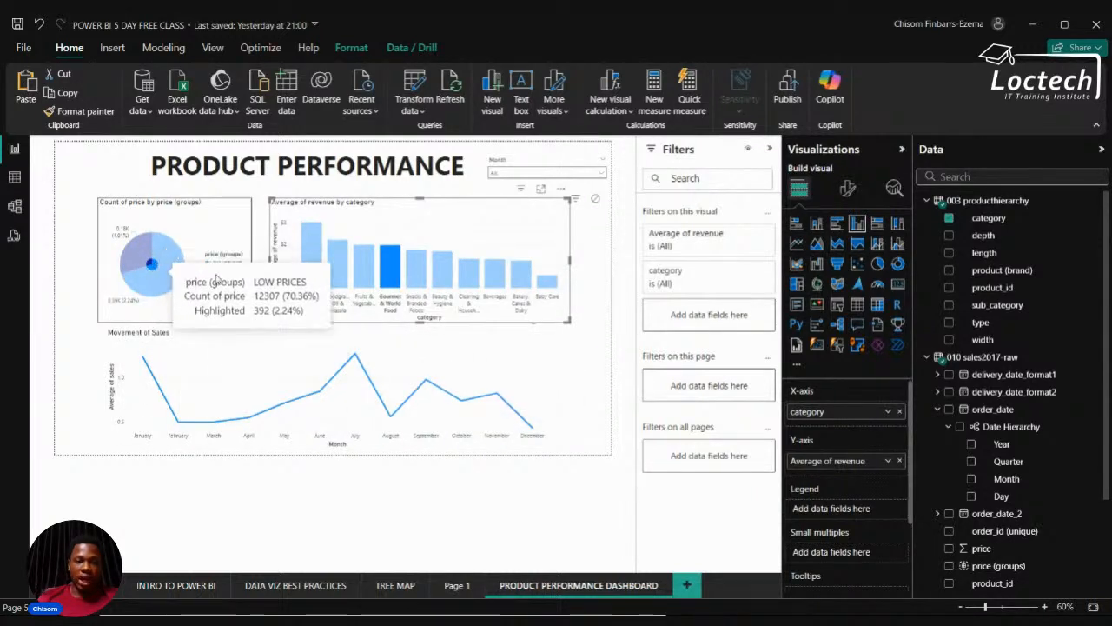
{"action": "left_click", "coordinate": [390, 260]}
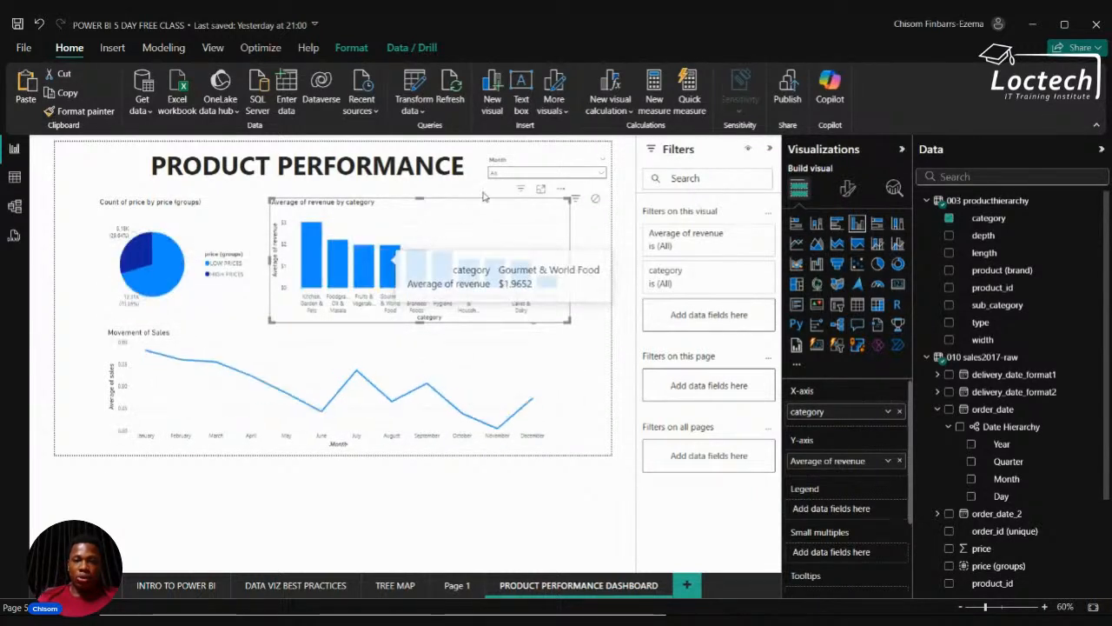
Test the Month slicer with April and May, and clear the month selection again.
{"action": "left_click", "coordinate": [499, 174]}
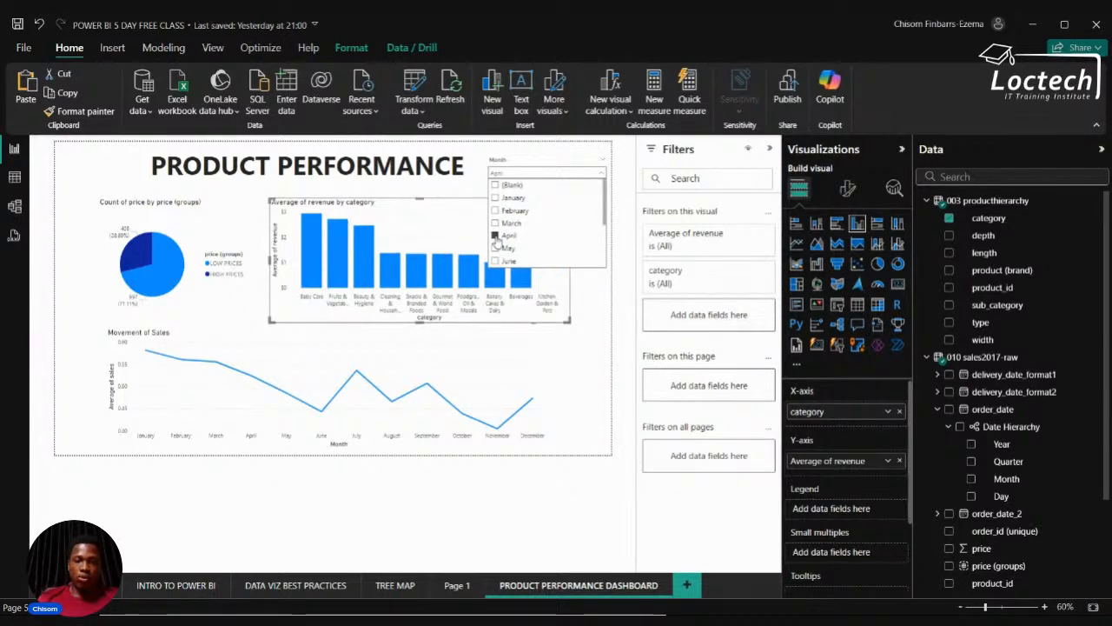
{"action": "left_click", "coordinate": [497, 248]}
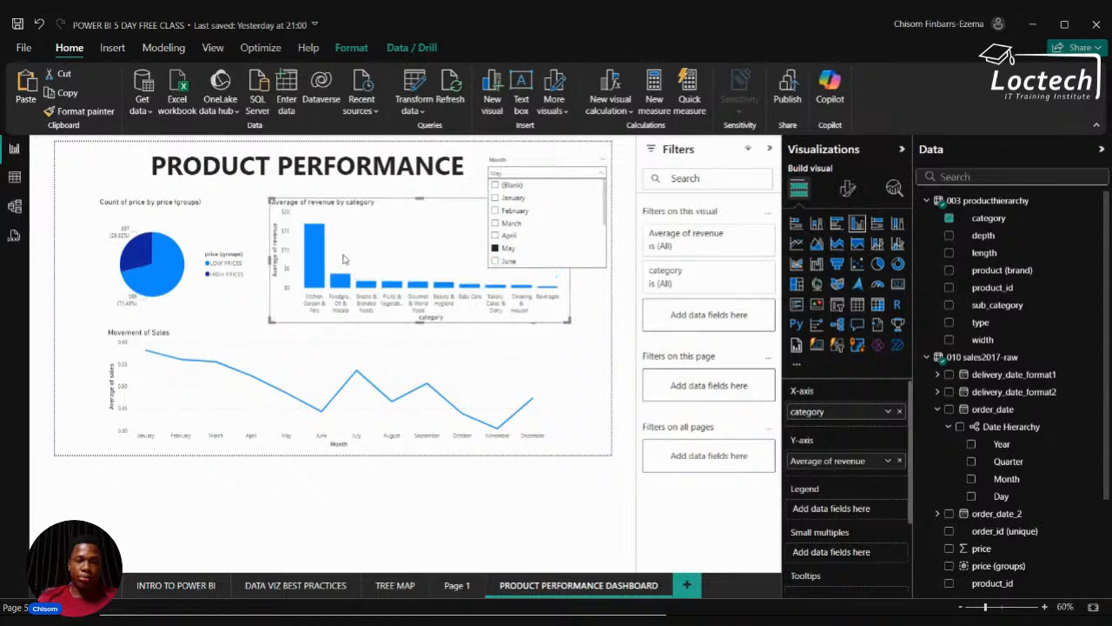
{"action": "left_click", "coordinate": [604, 296]}
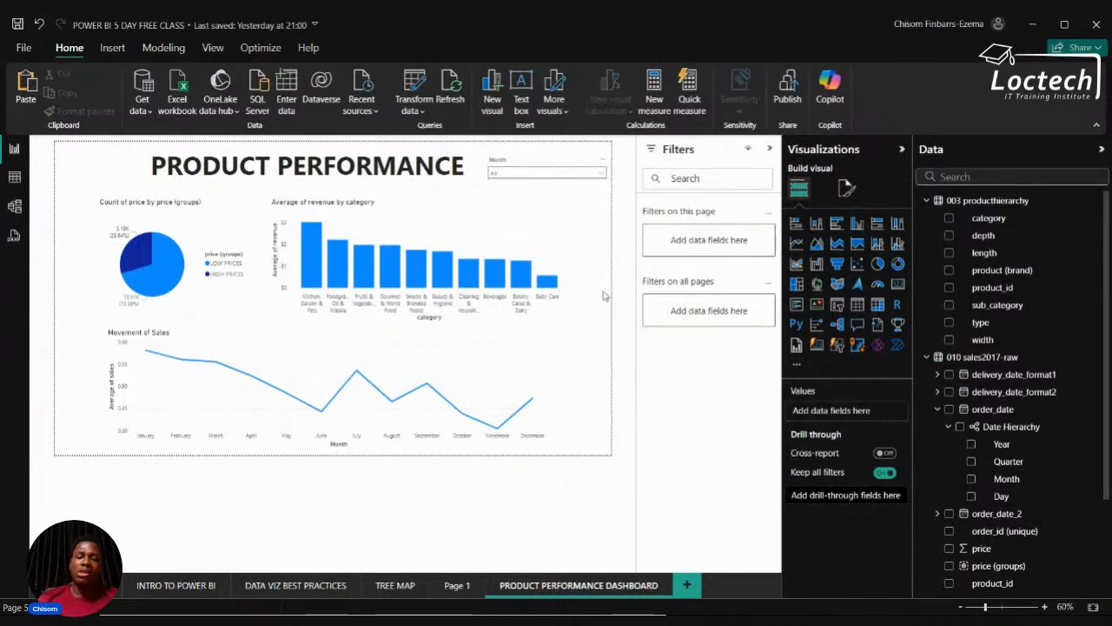